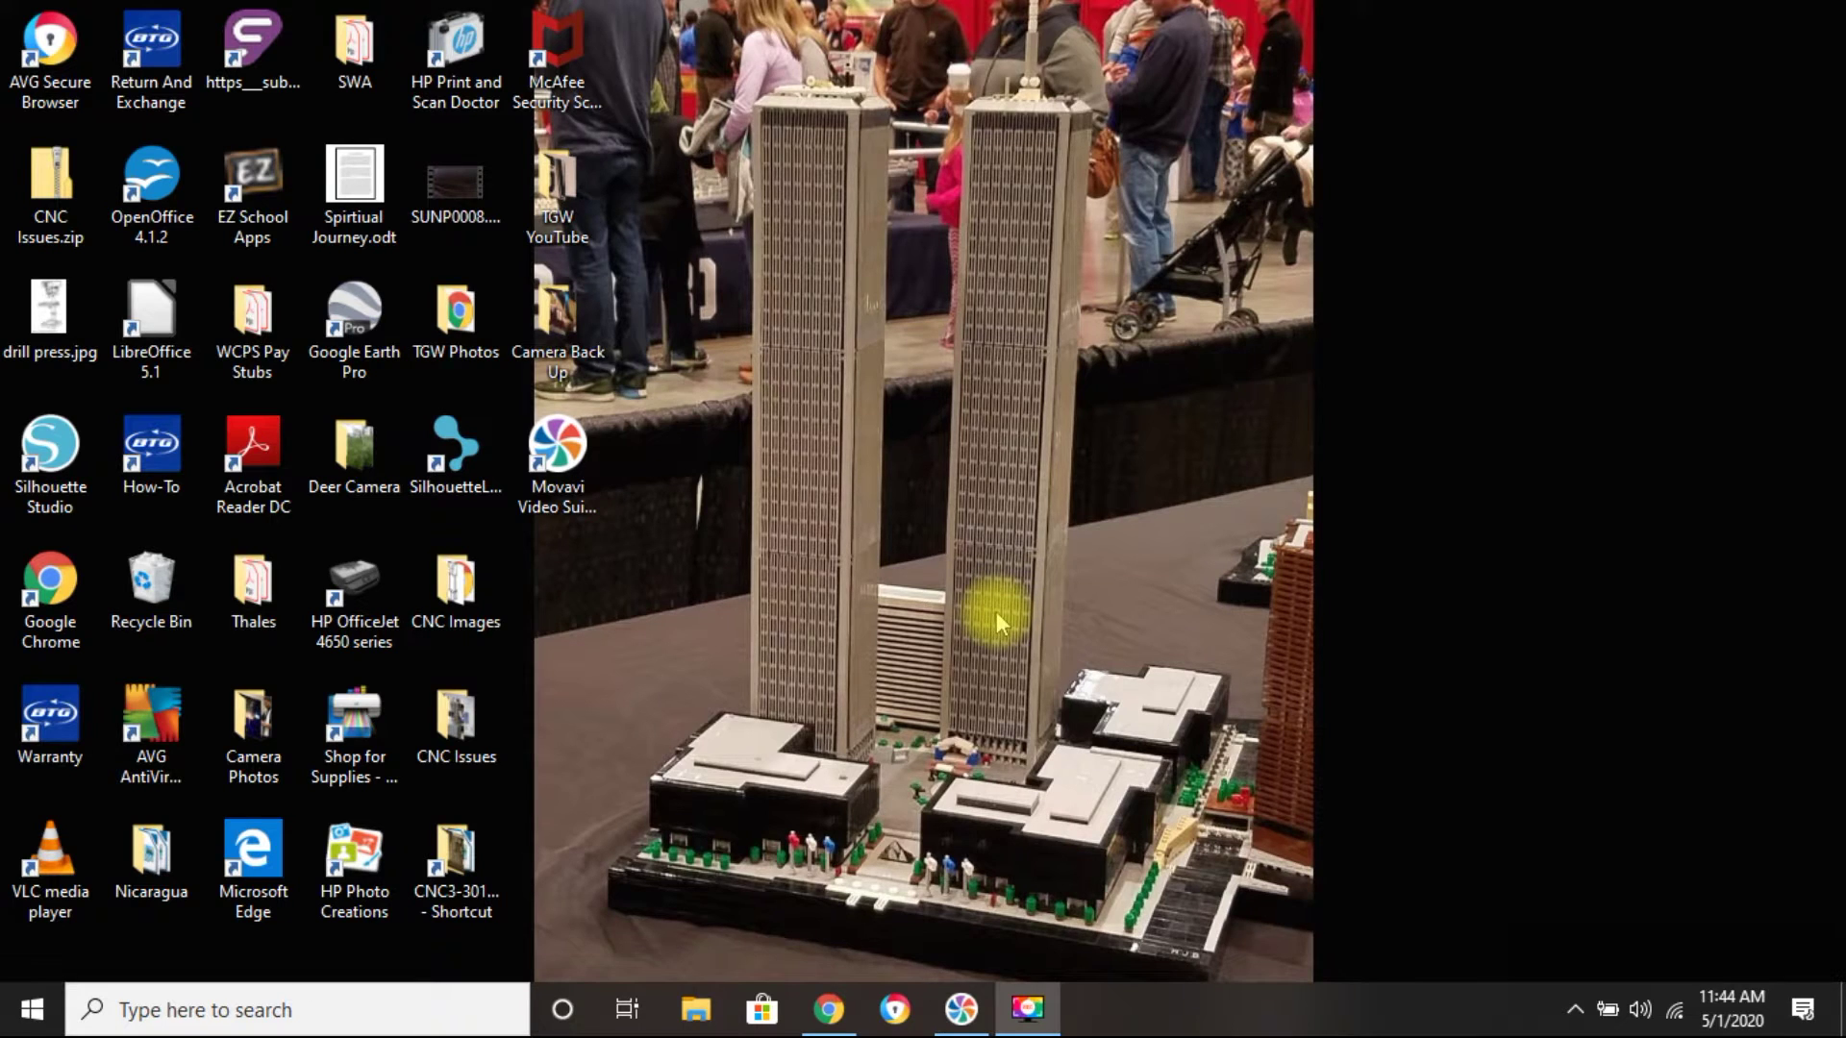
Switch to Chrome and launch Easel from the Inventables page to reach the saved projects
click(828, 1010)
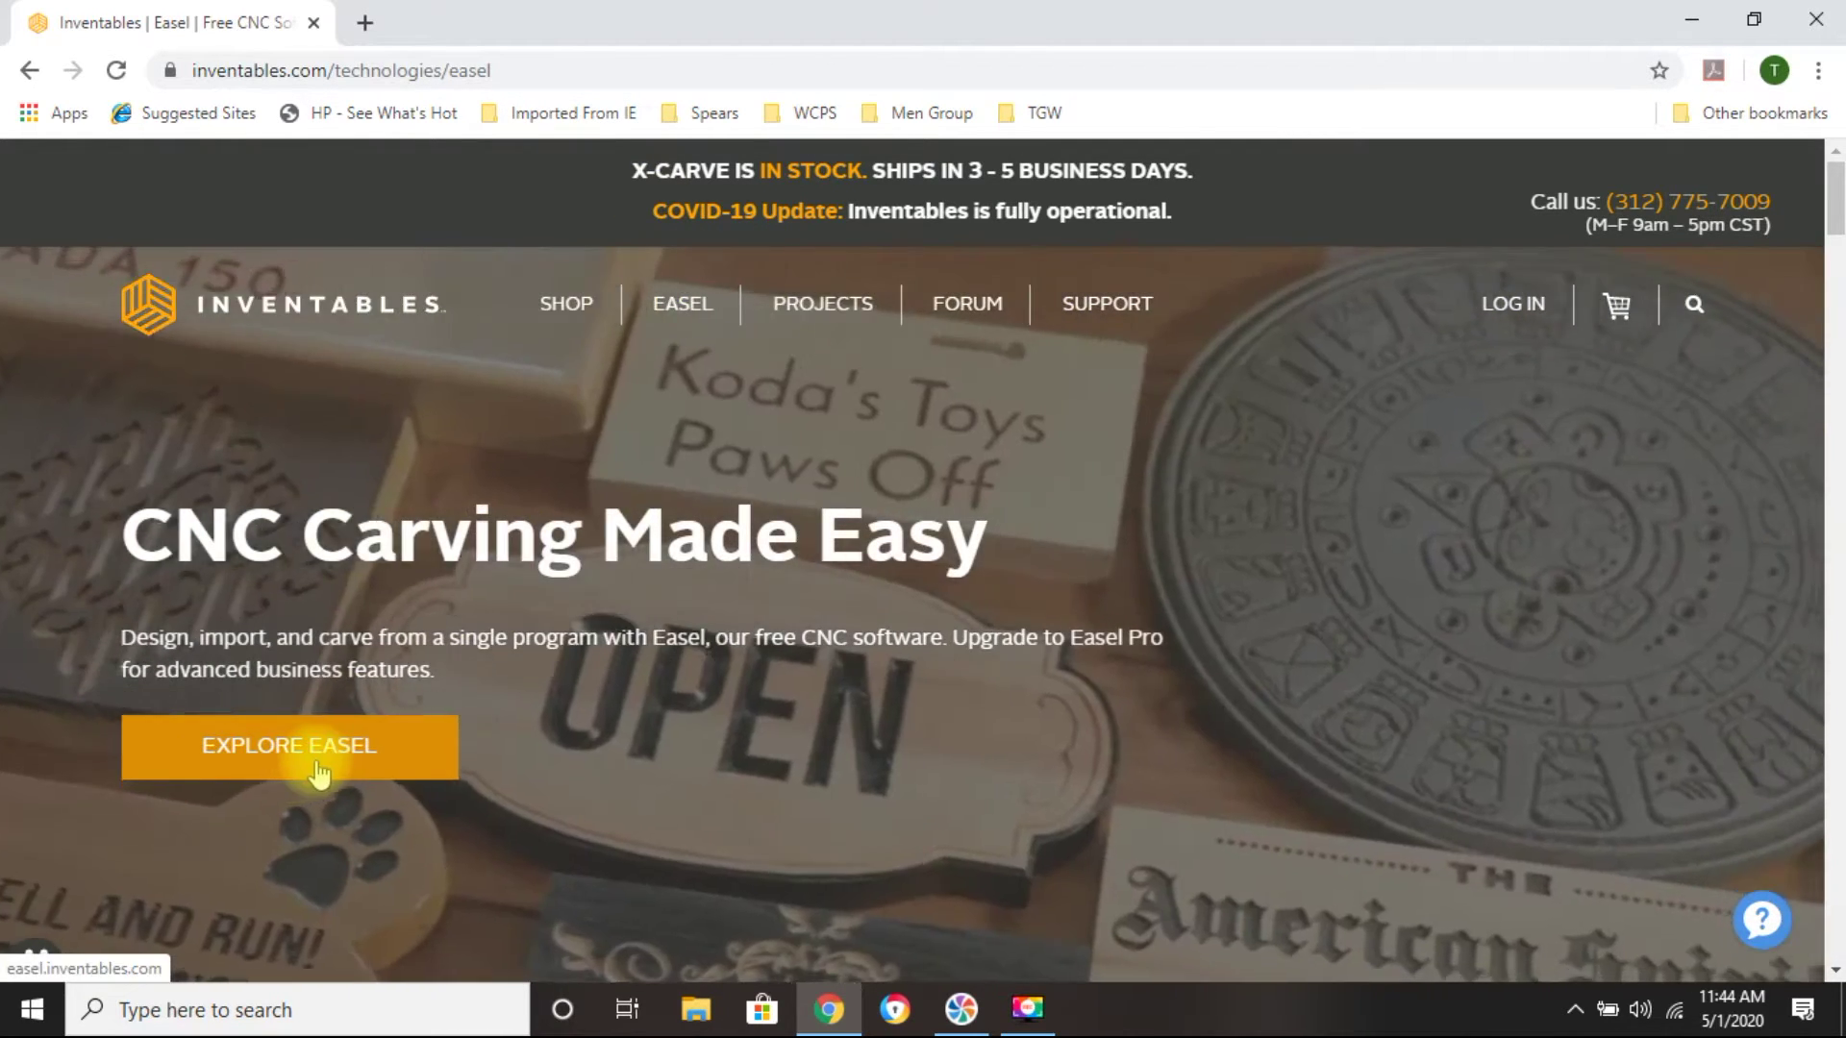
click(315, 755)
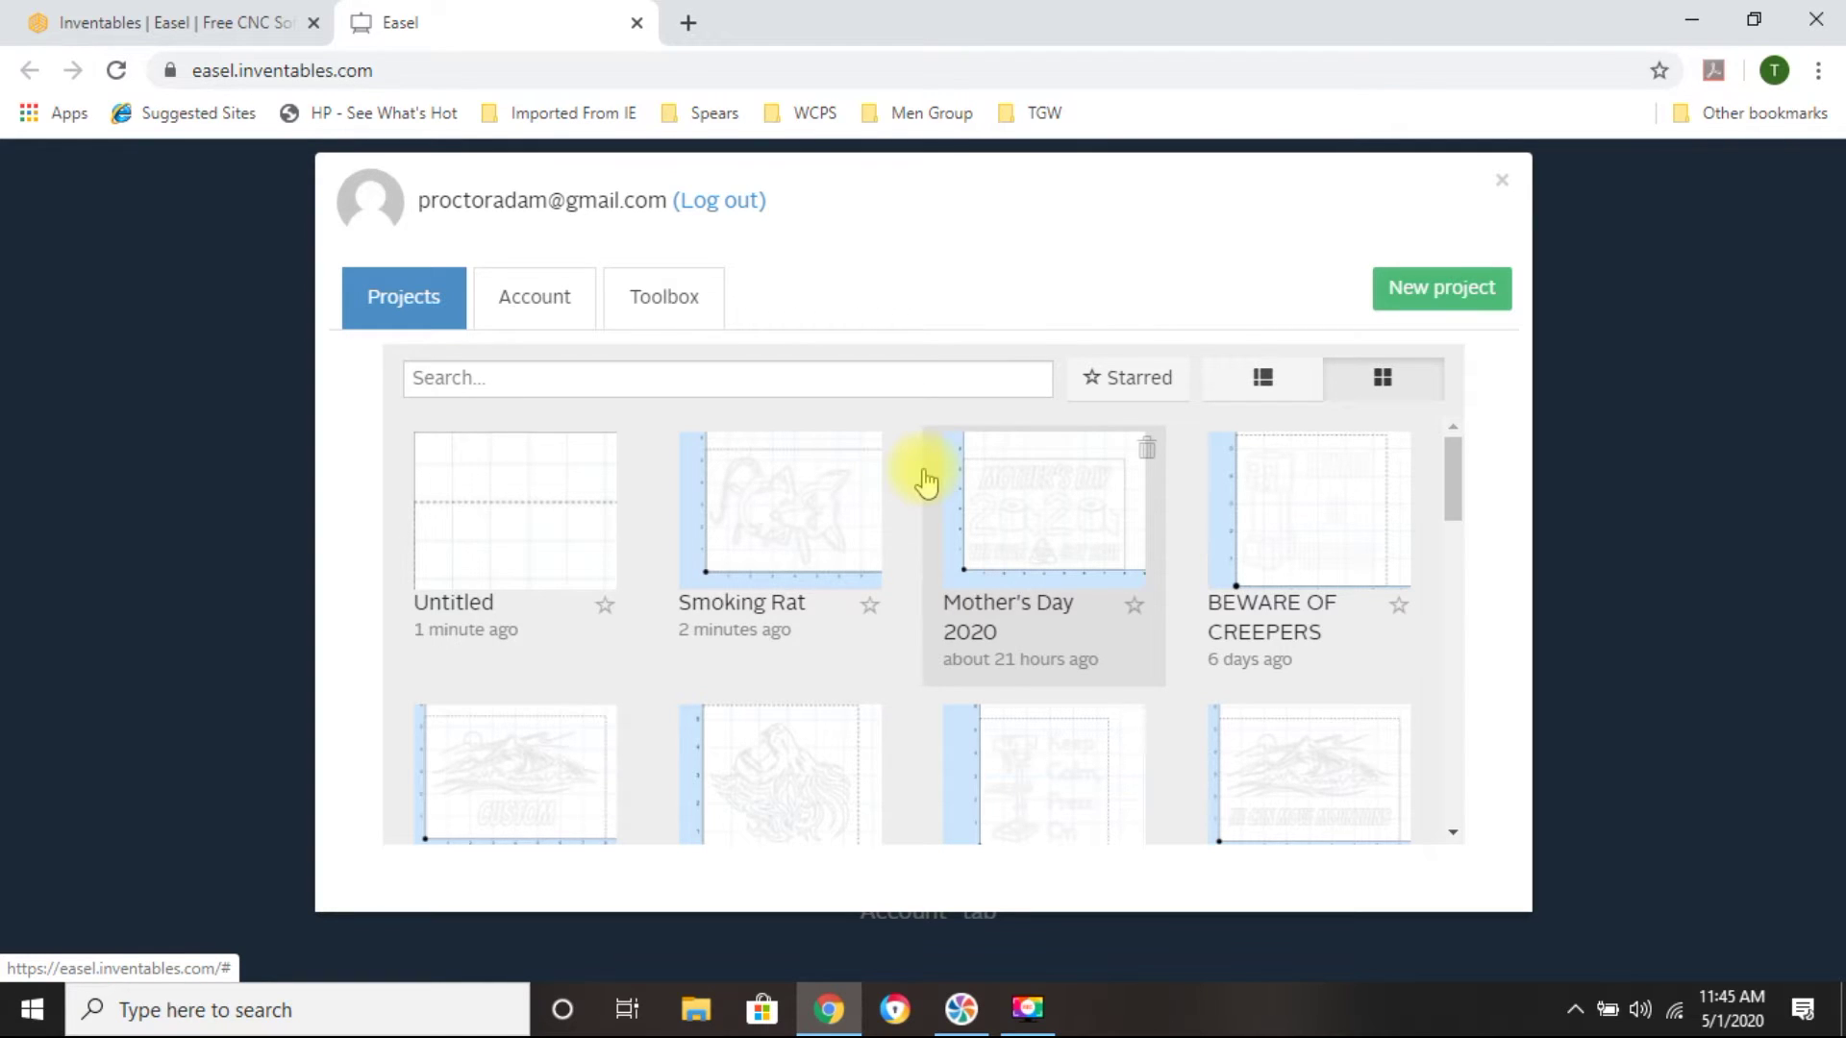
click(796, 527)
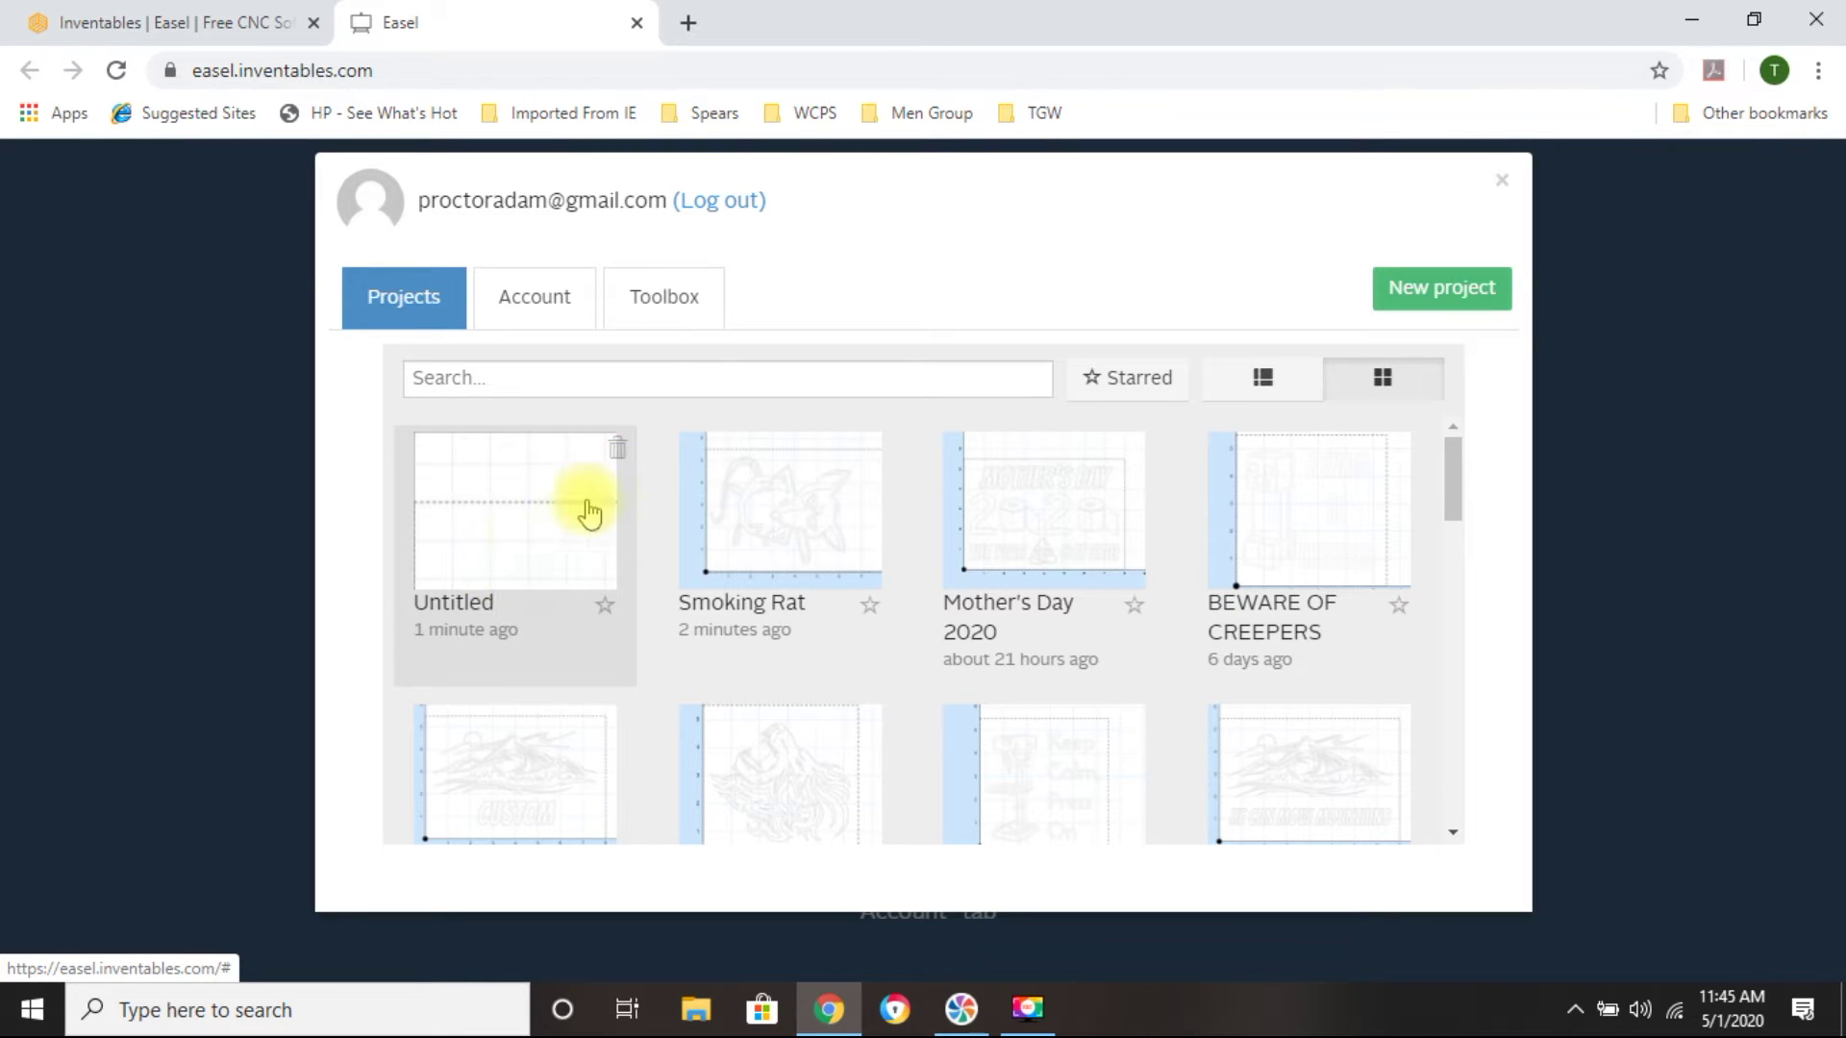
Delete the Untitled project from the project list and create a new project
click(617, 450)
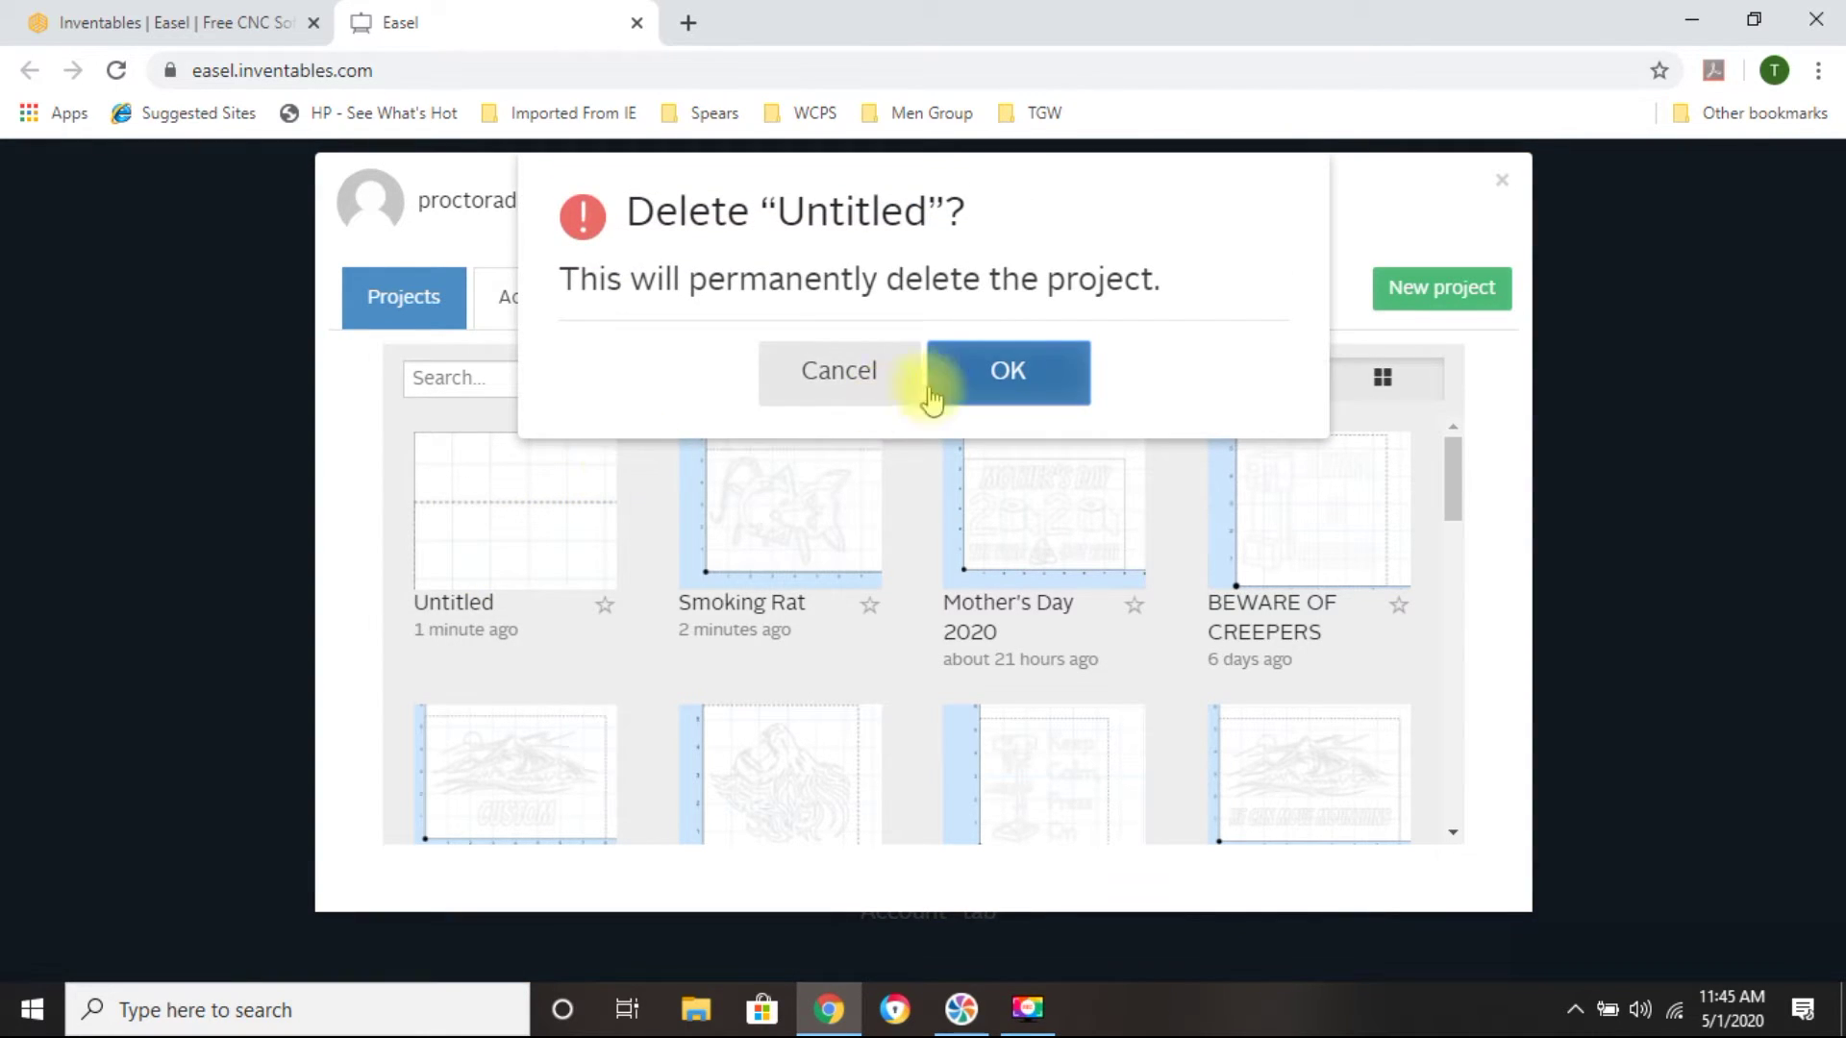
click(1026, 375)
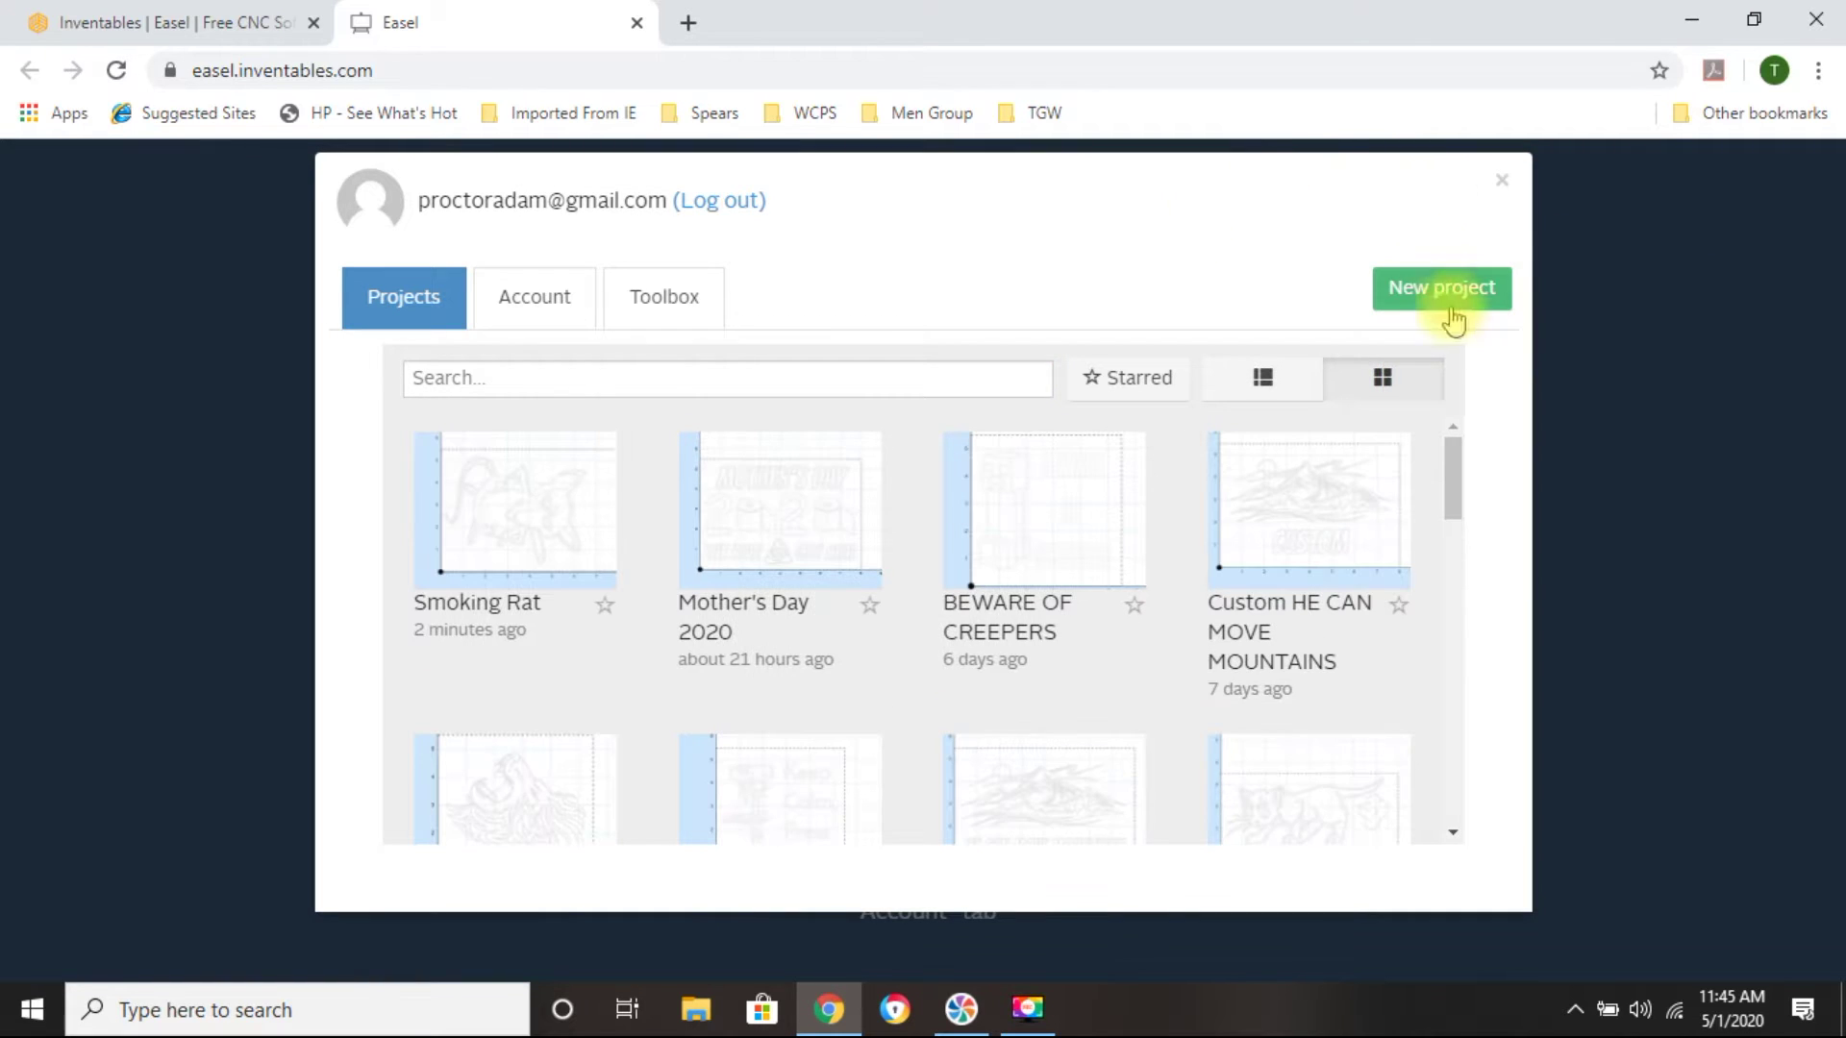
click(1464, 304)
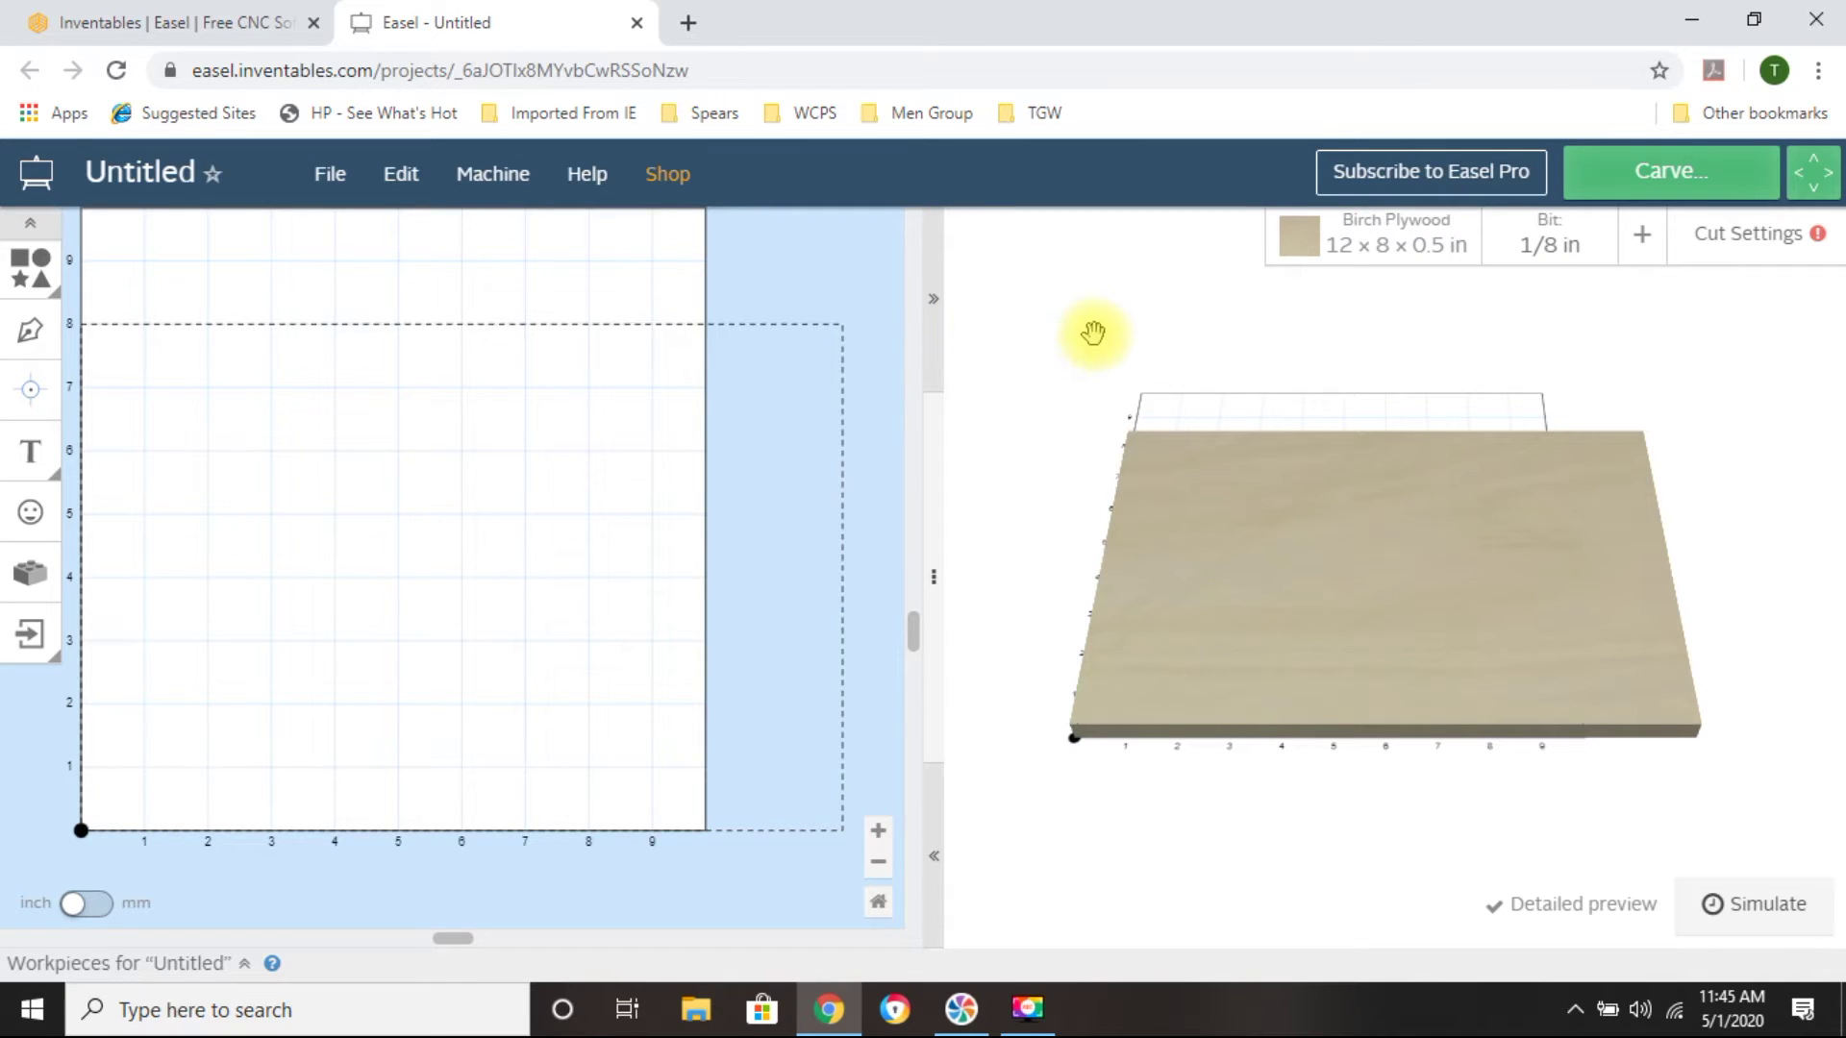
Set the birch plywood material dimensions to 5.5 in width and 5.5 in length
click(1399, 255)
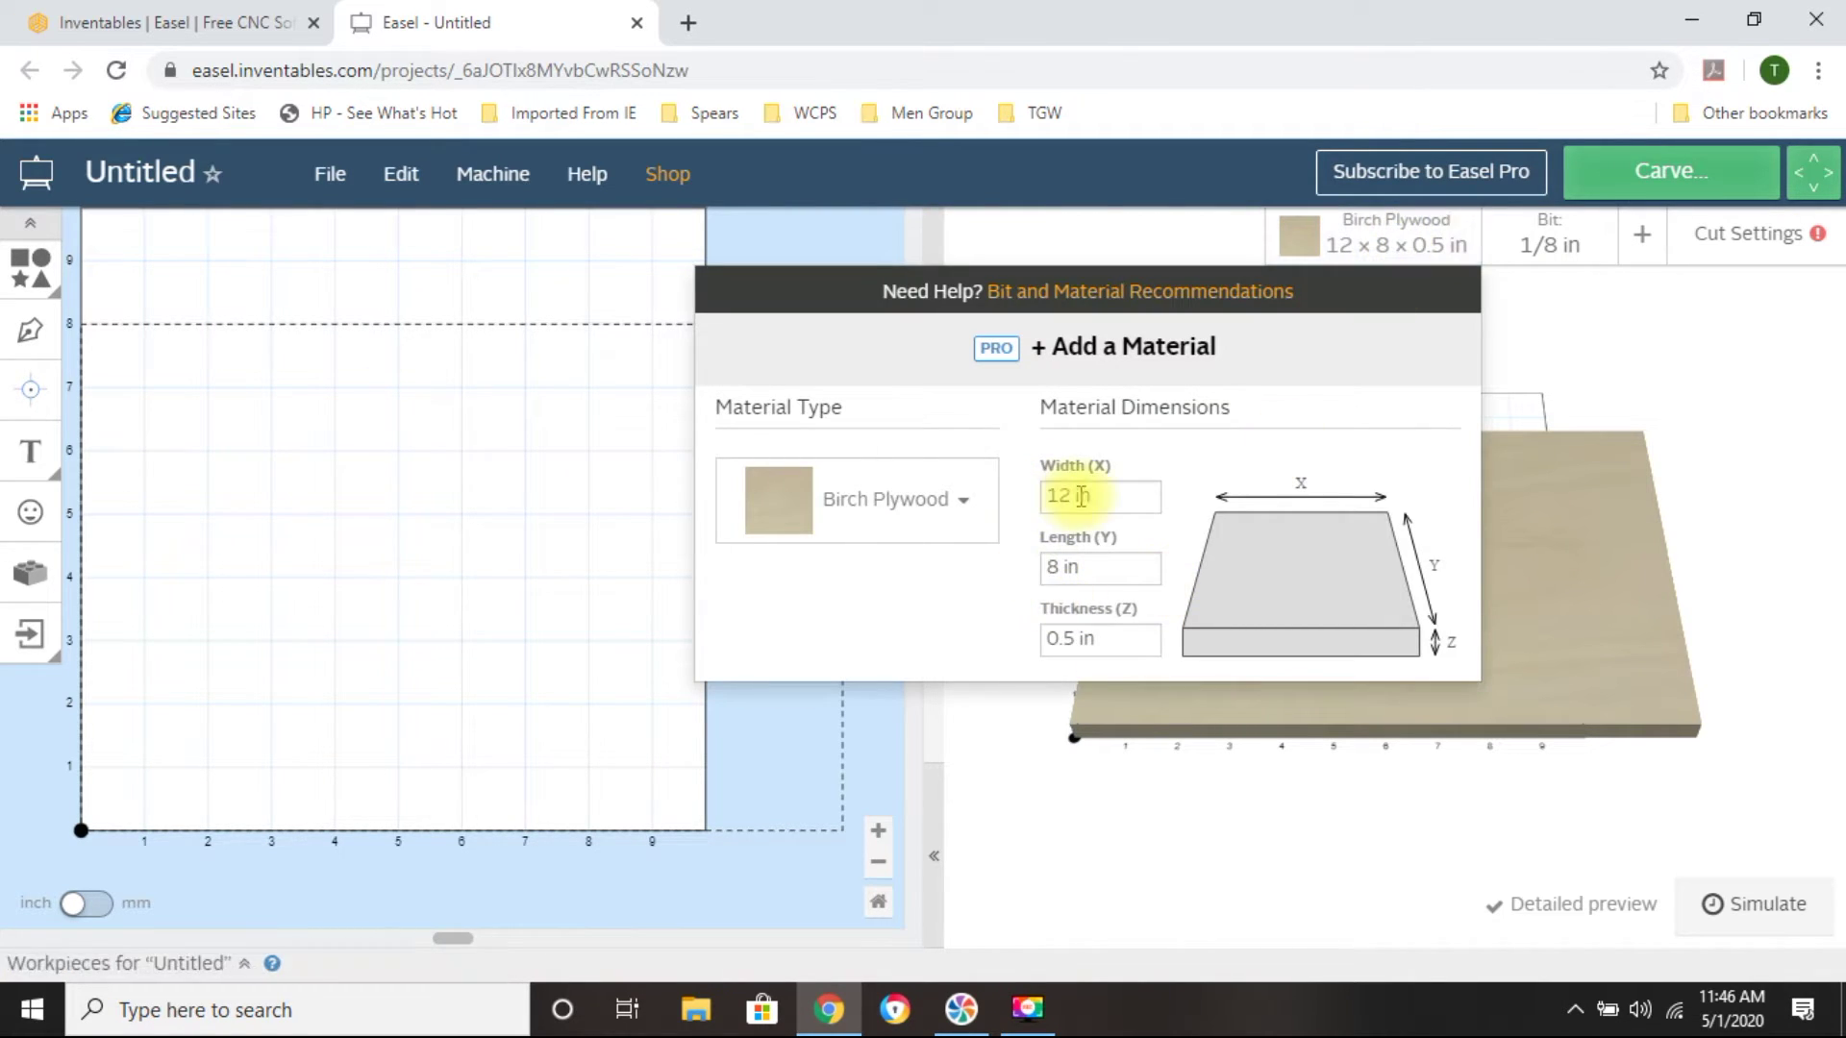
drag(1109, 498, 990, 498)
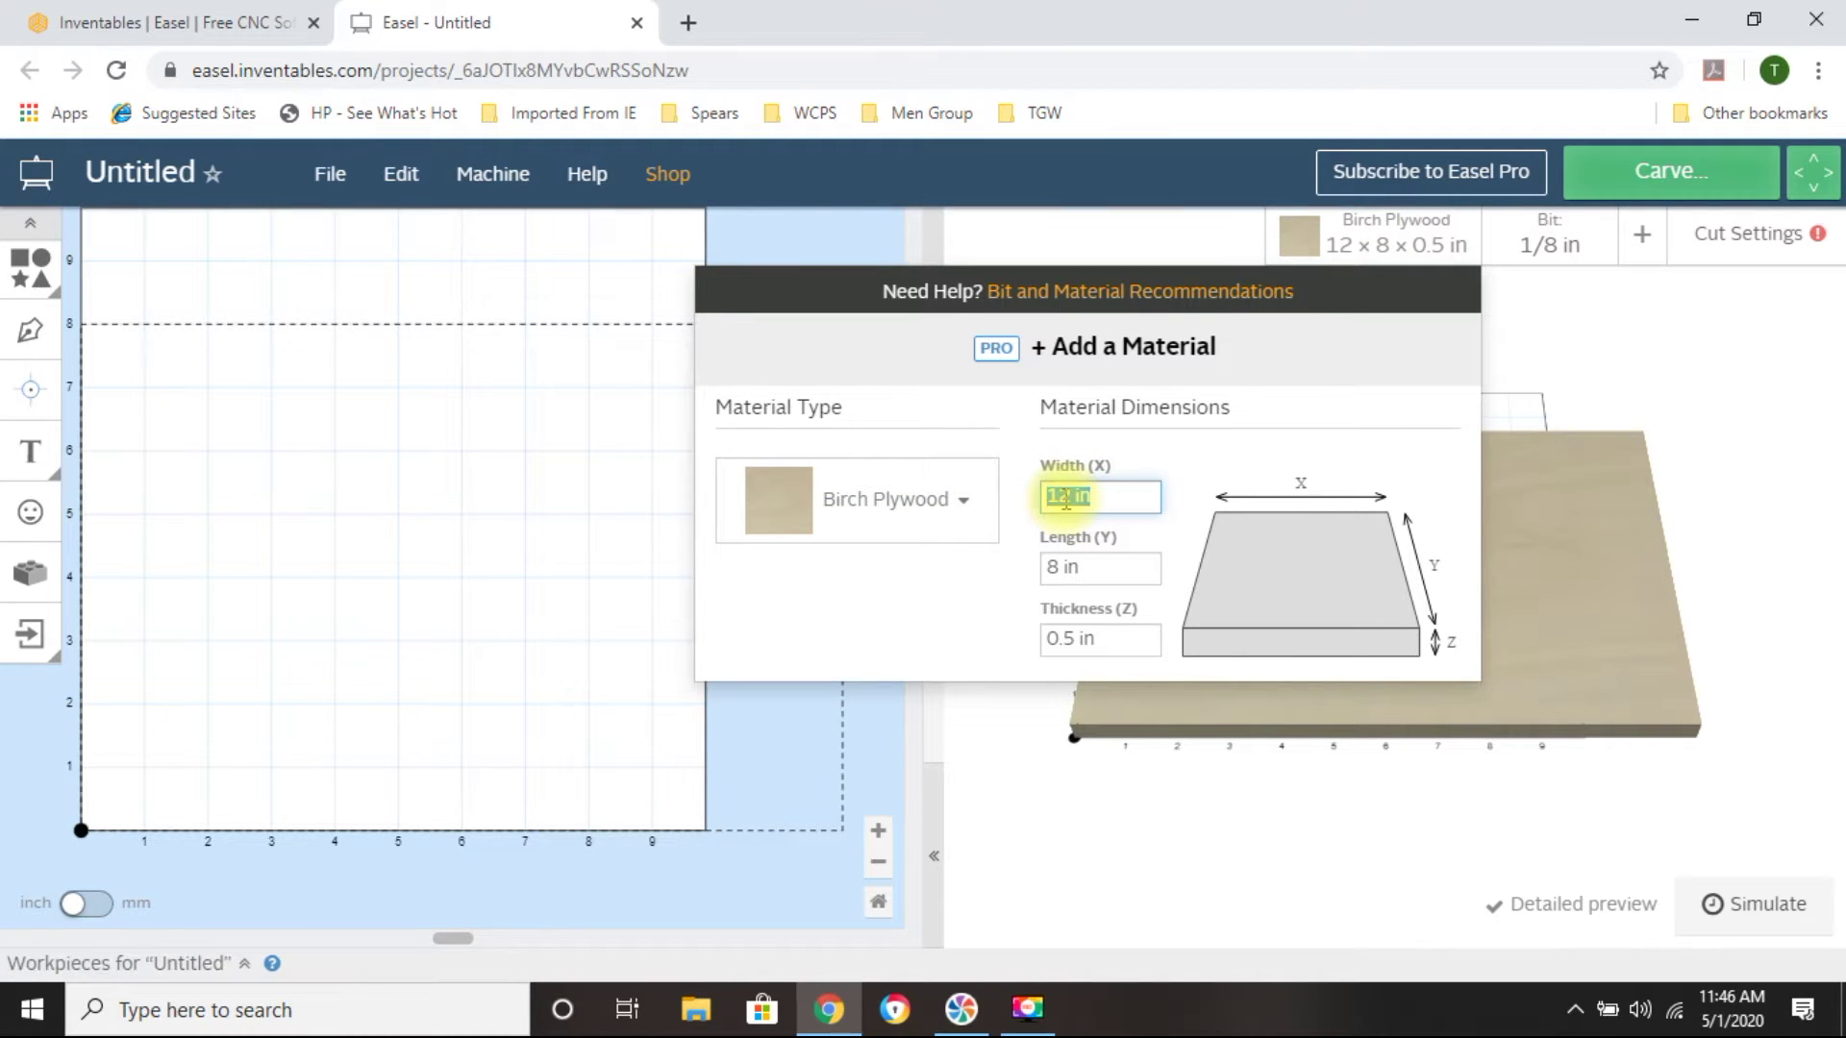
text(5.5)
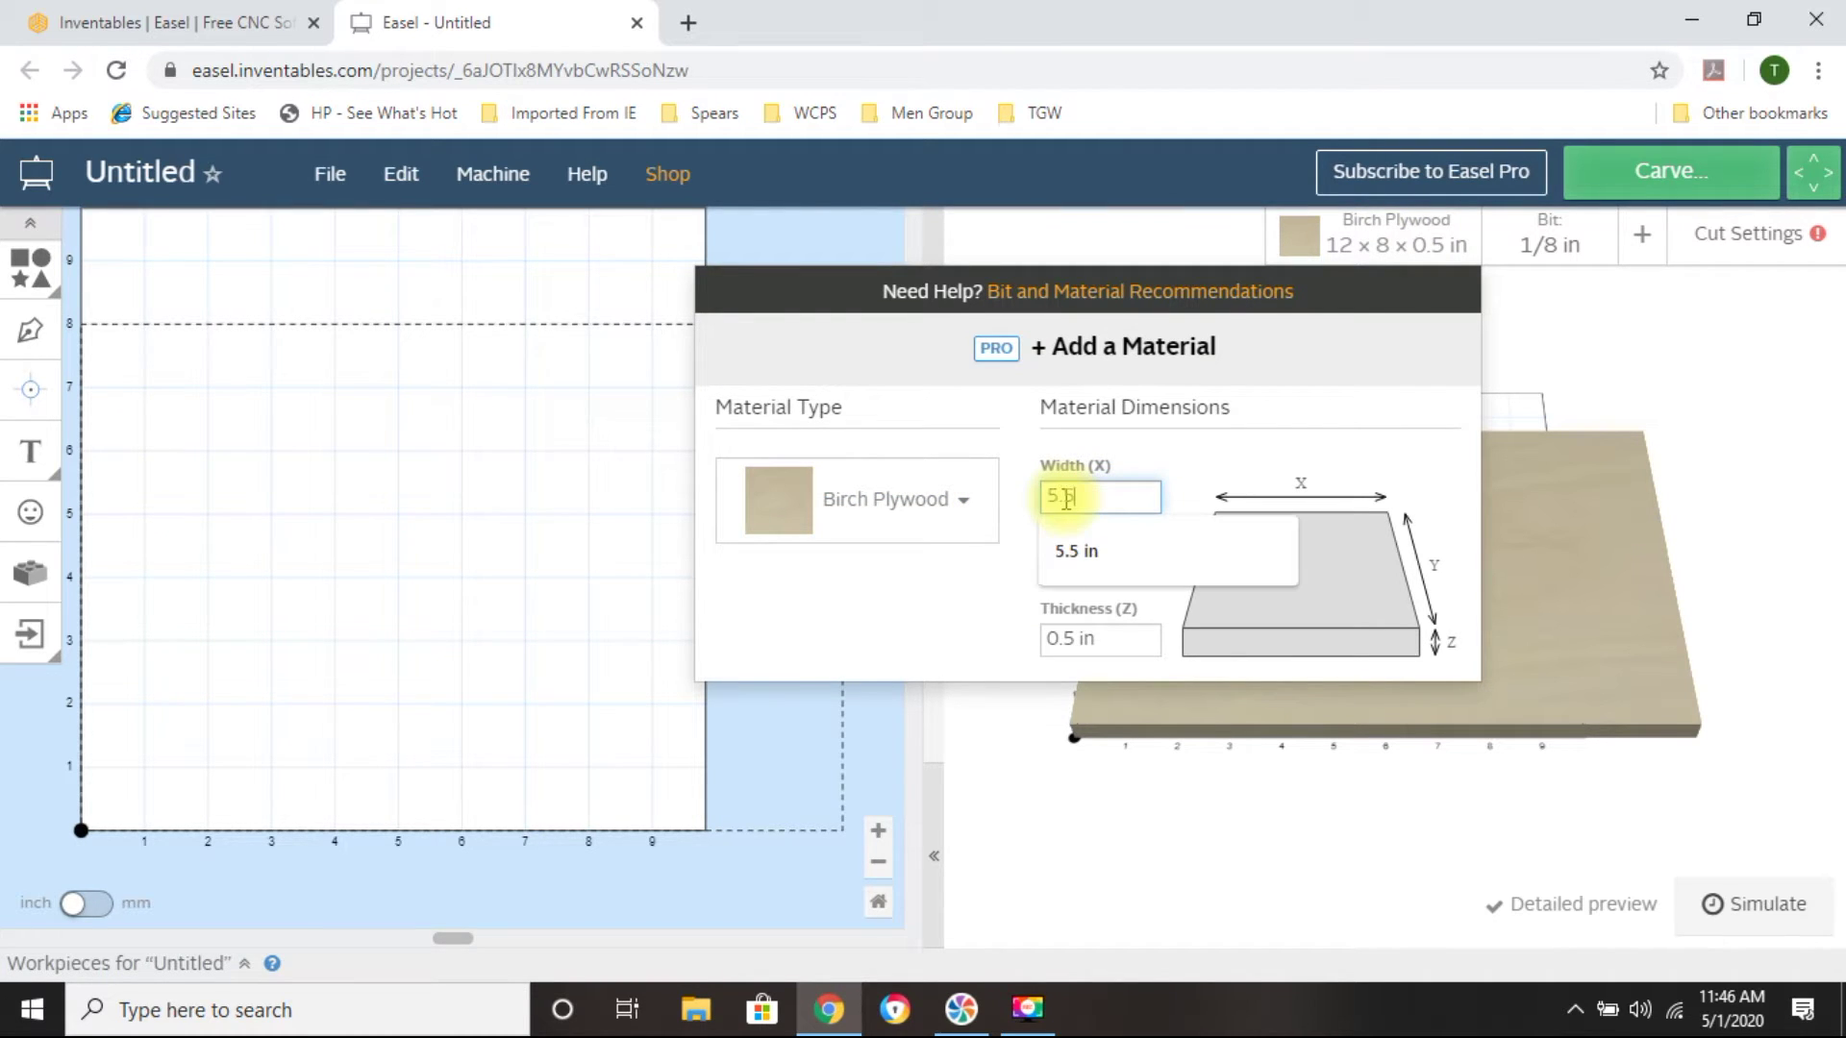
key(Tab)
text(5.5)
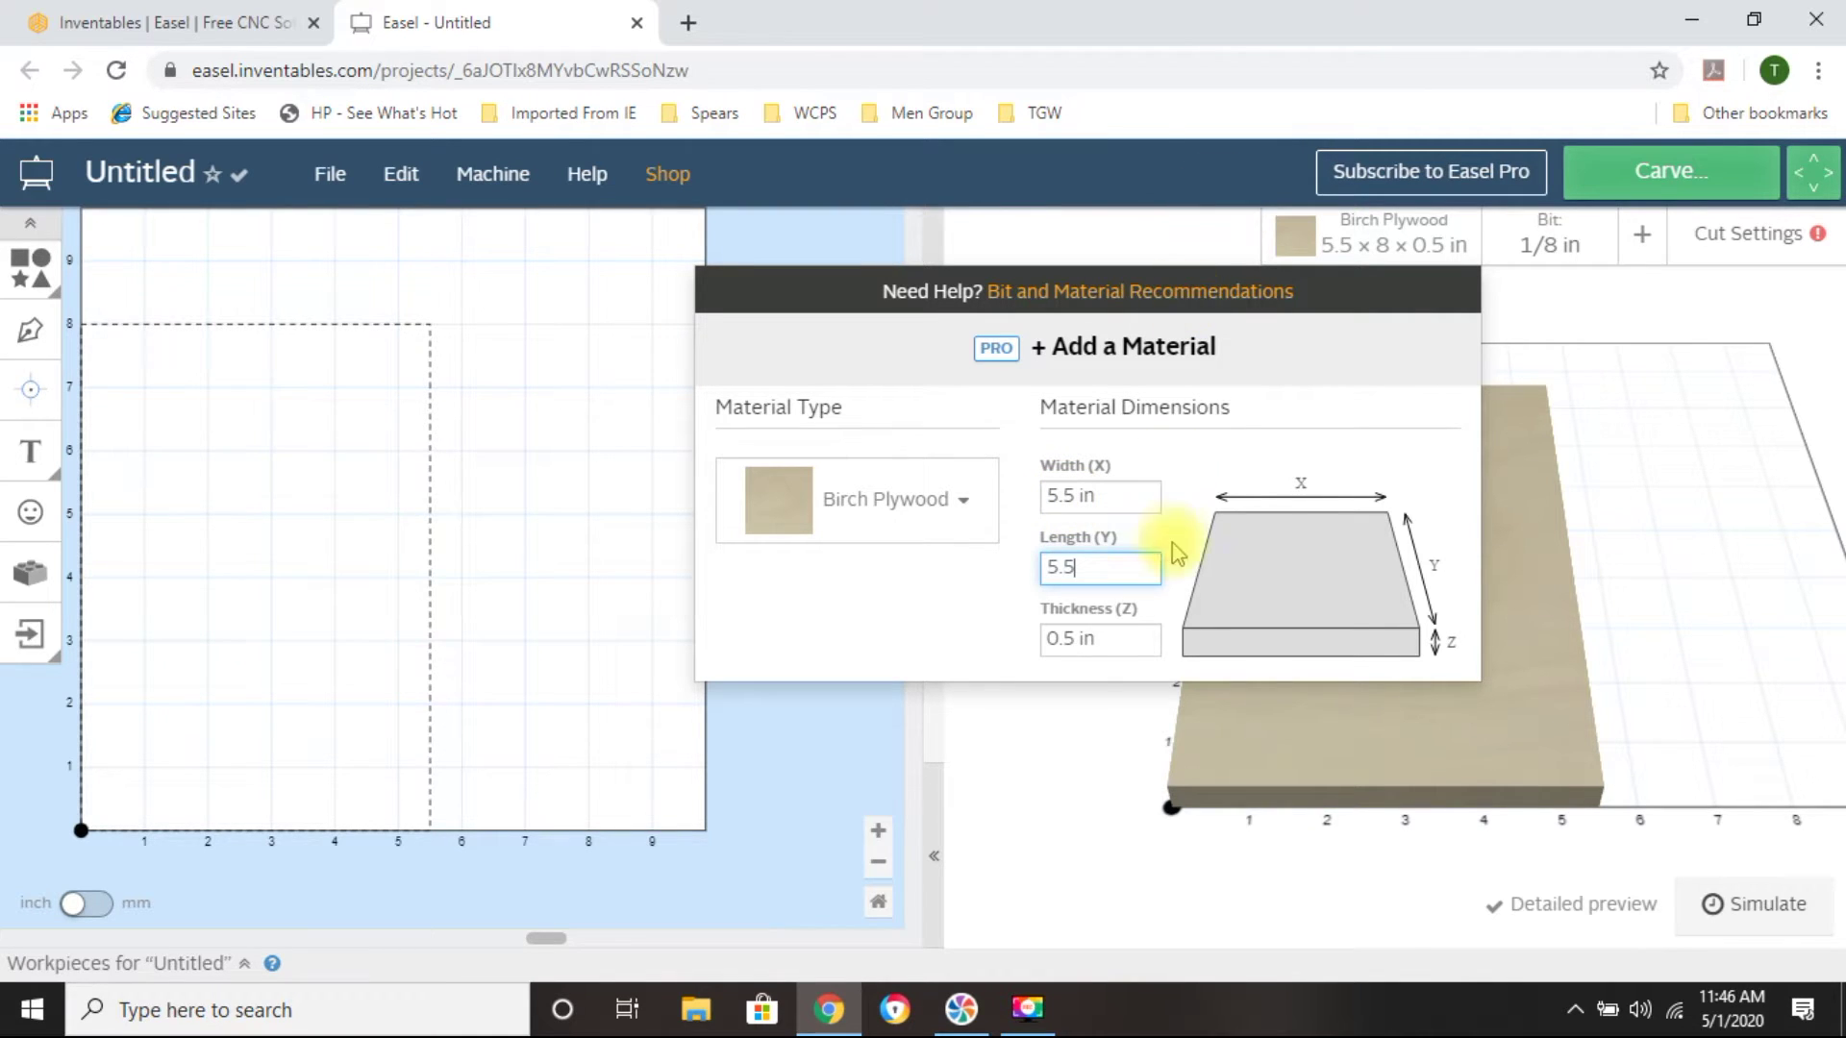
click(1116, 636)
click(908, 638)
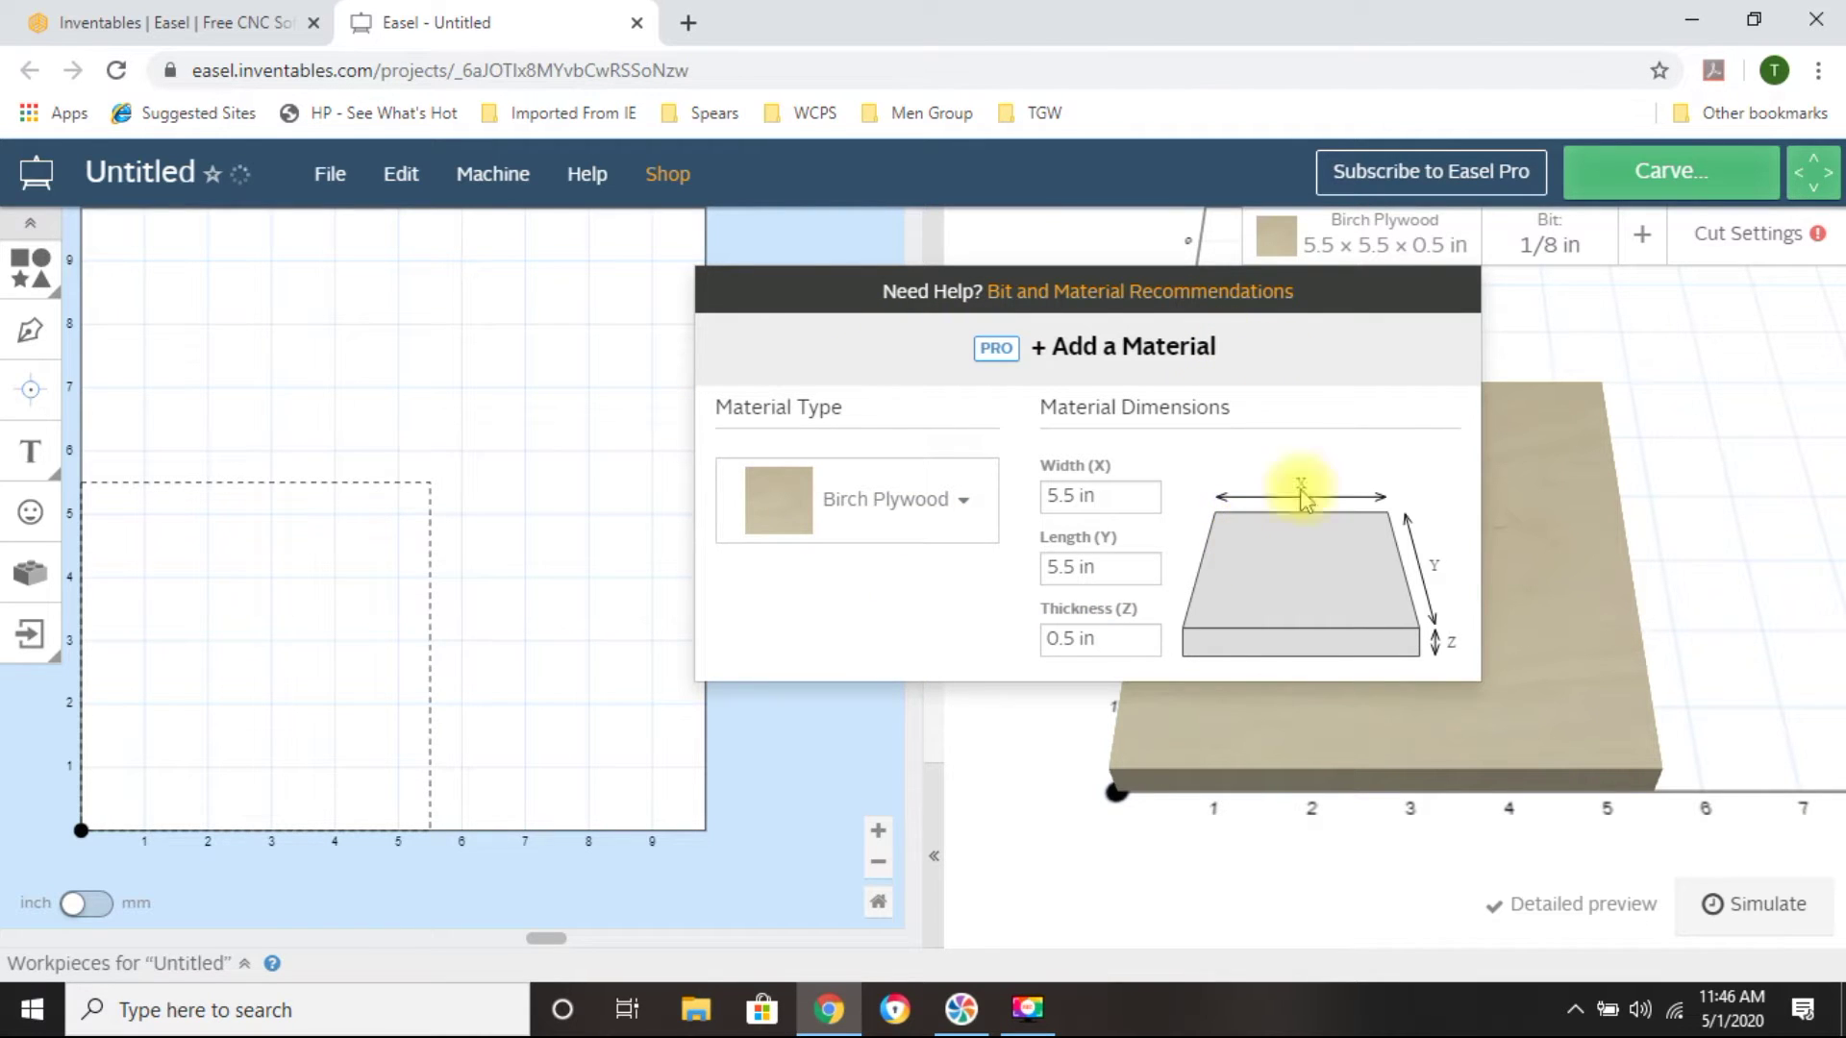
click(1031, 239)
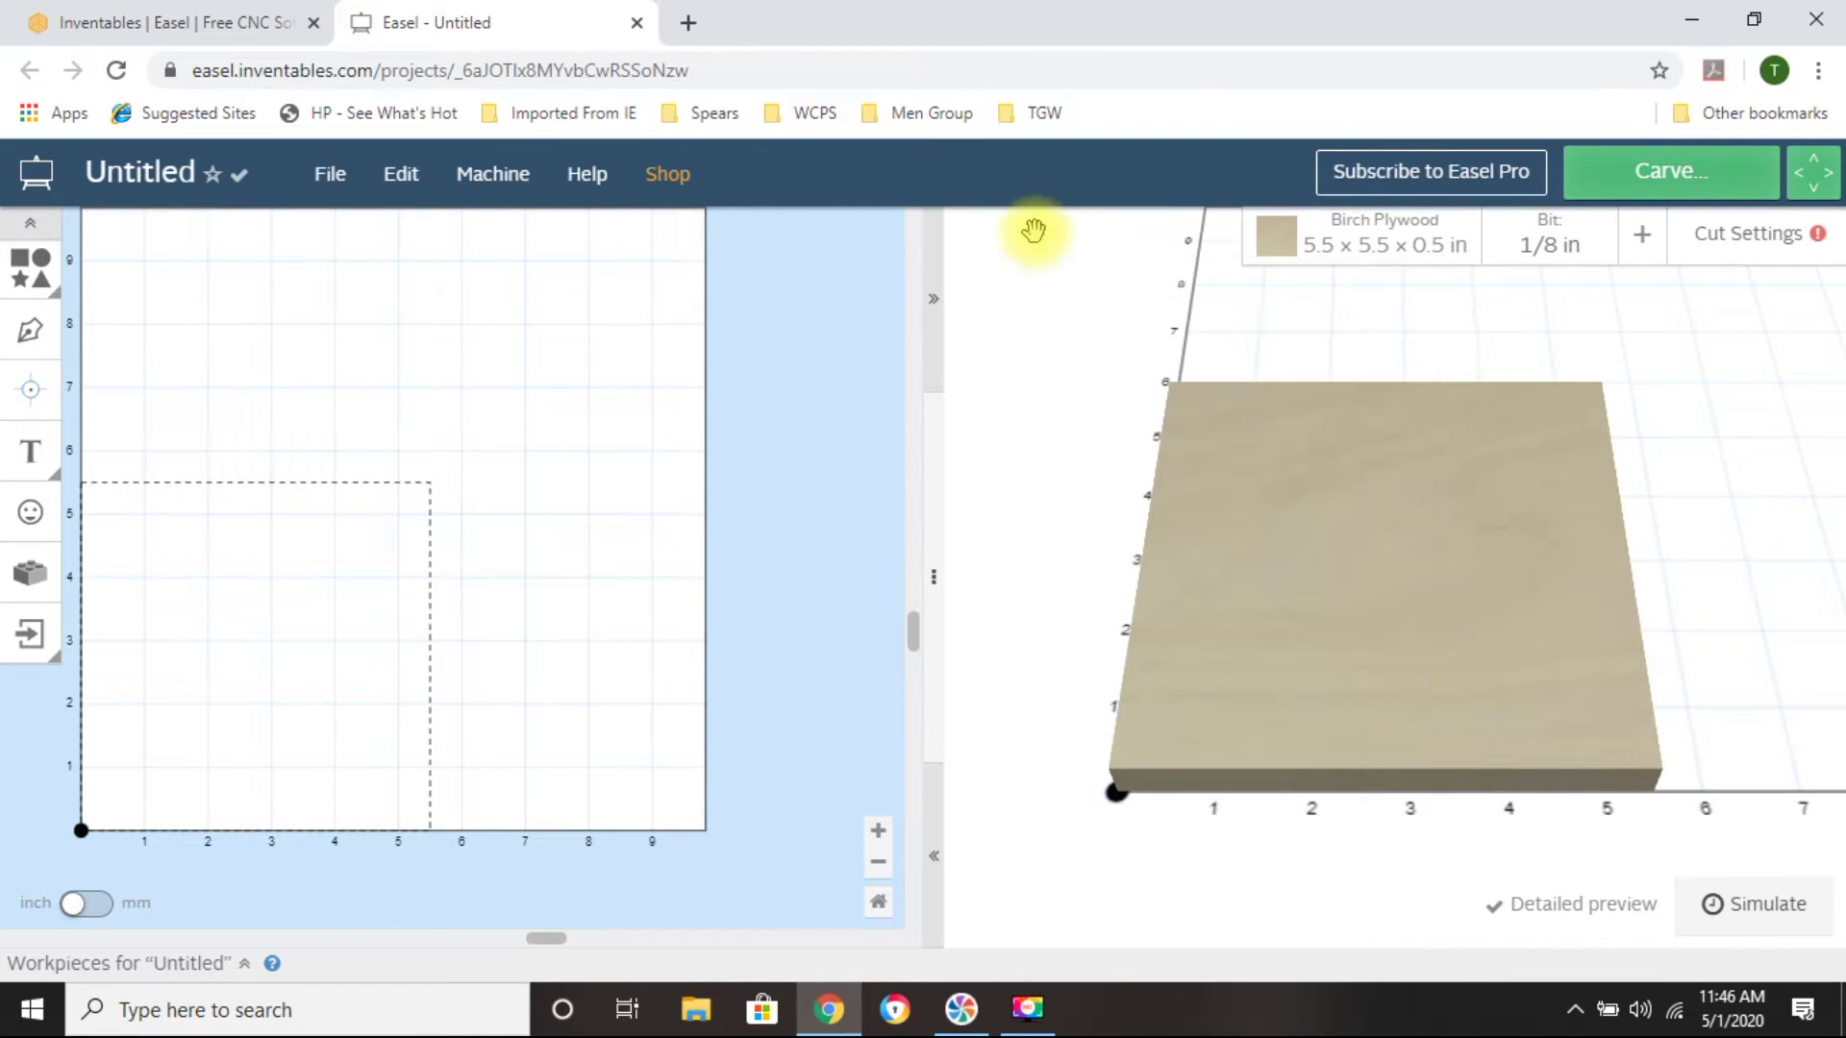
Import the SVG file drill-press.svg from the CNC Images folder into the project
drag(1244, 547, 1252, 824)
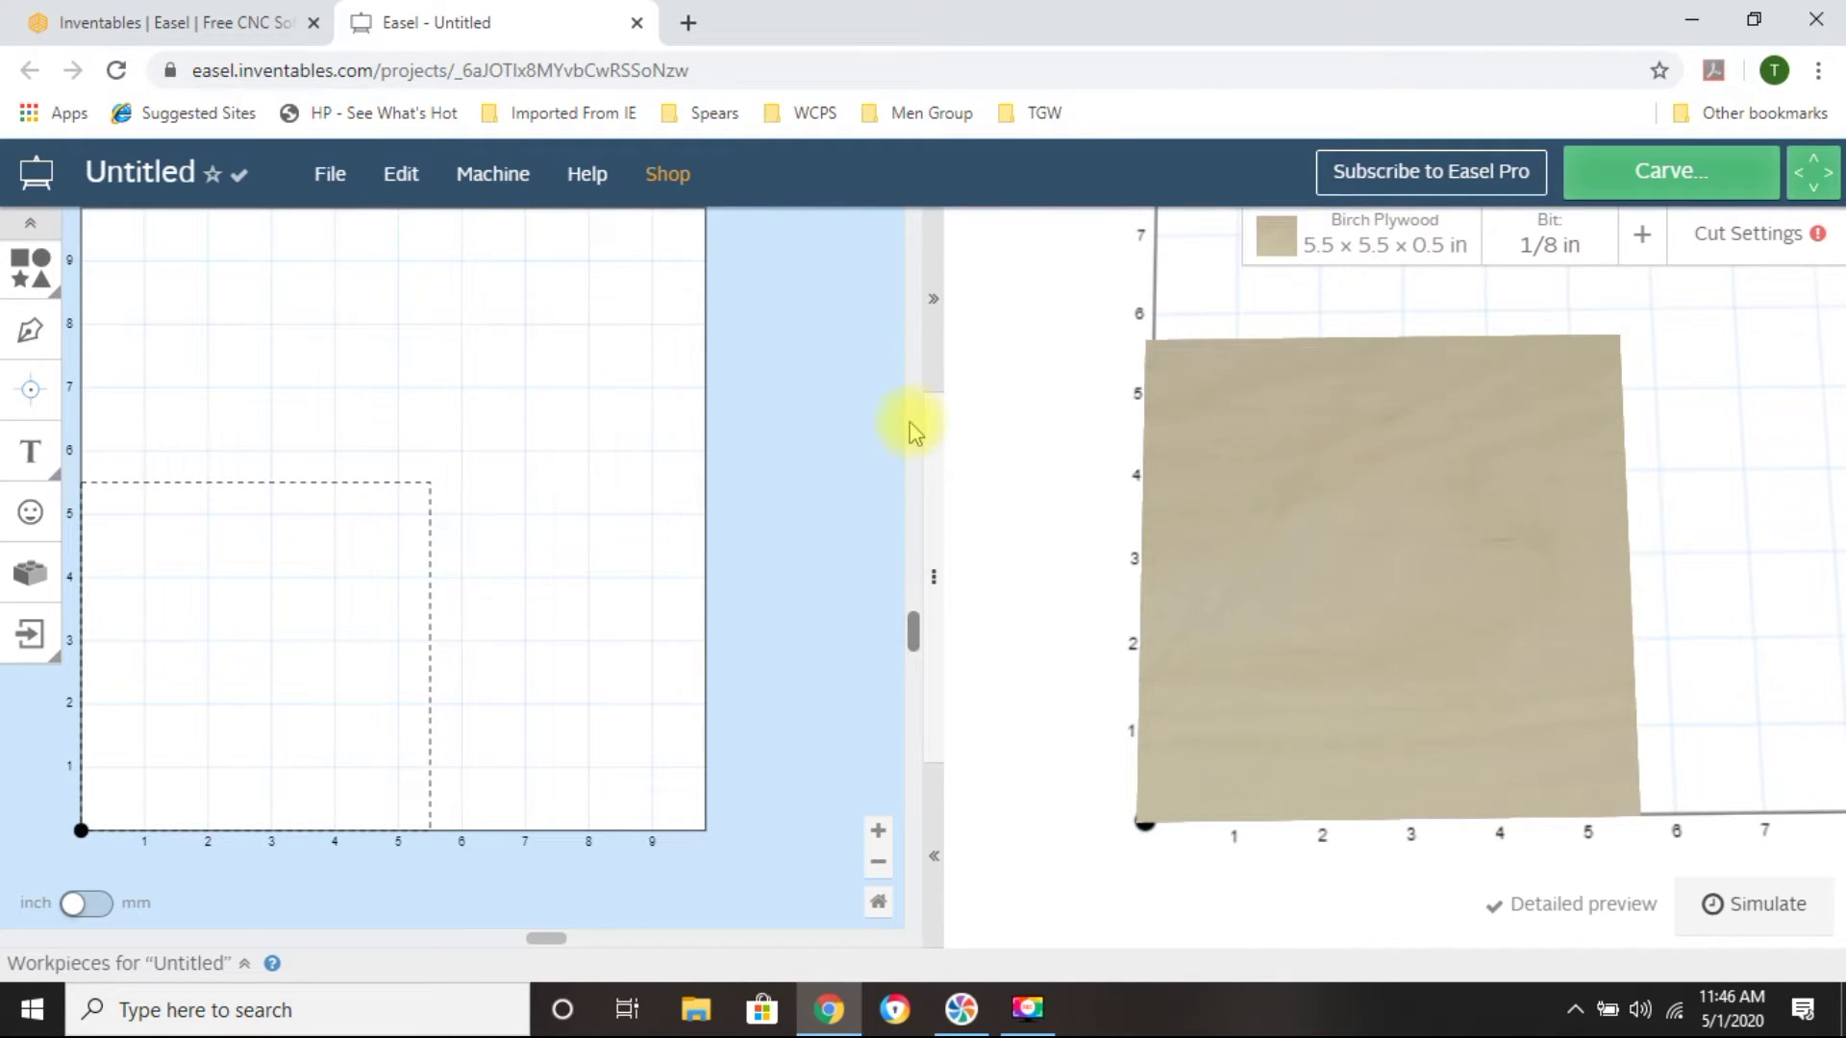
click(329, 183)
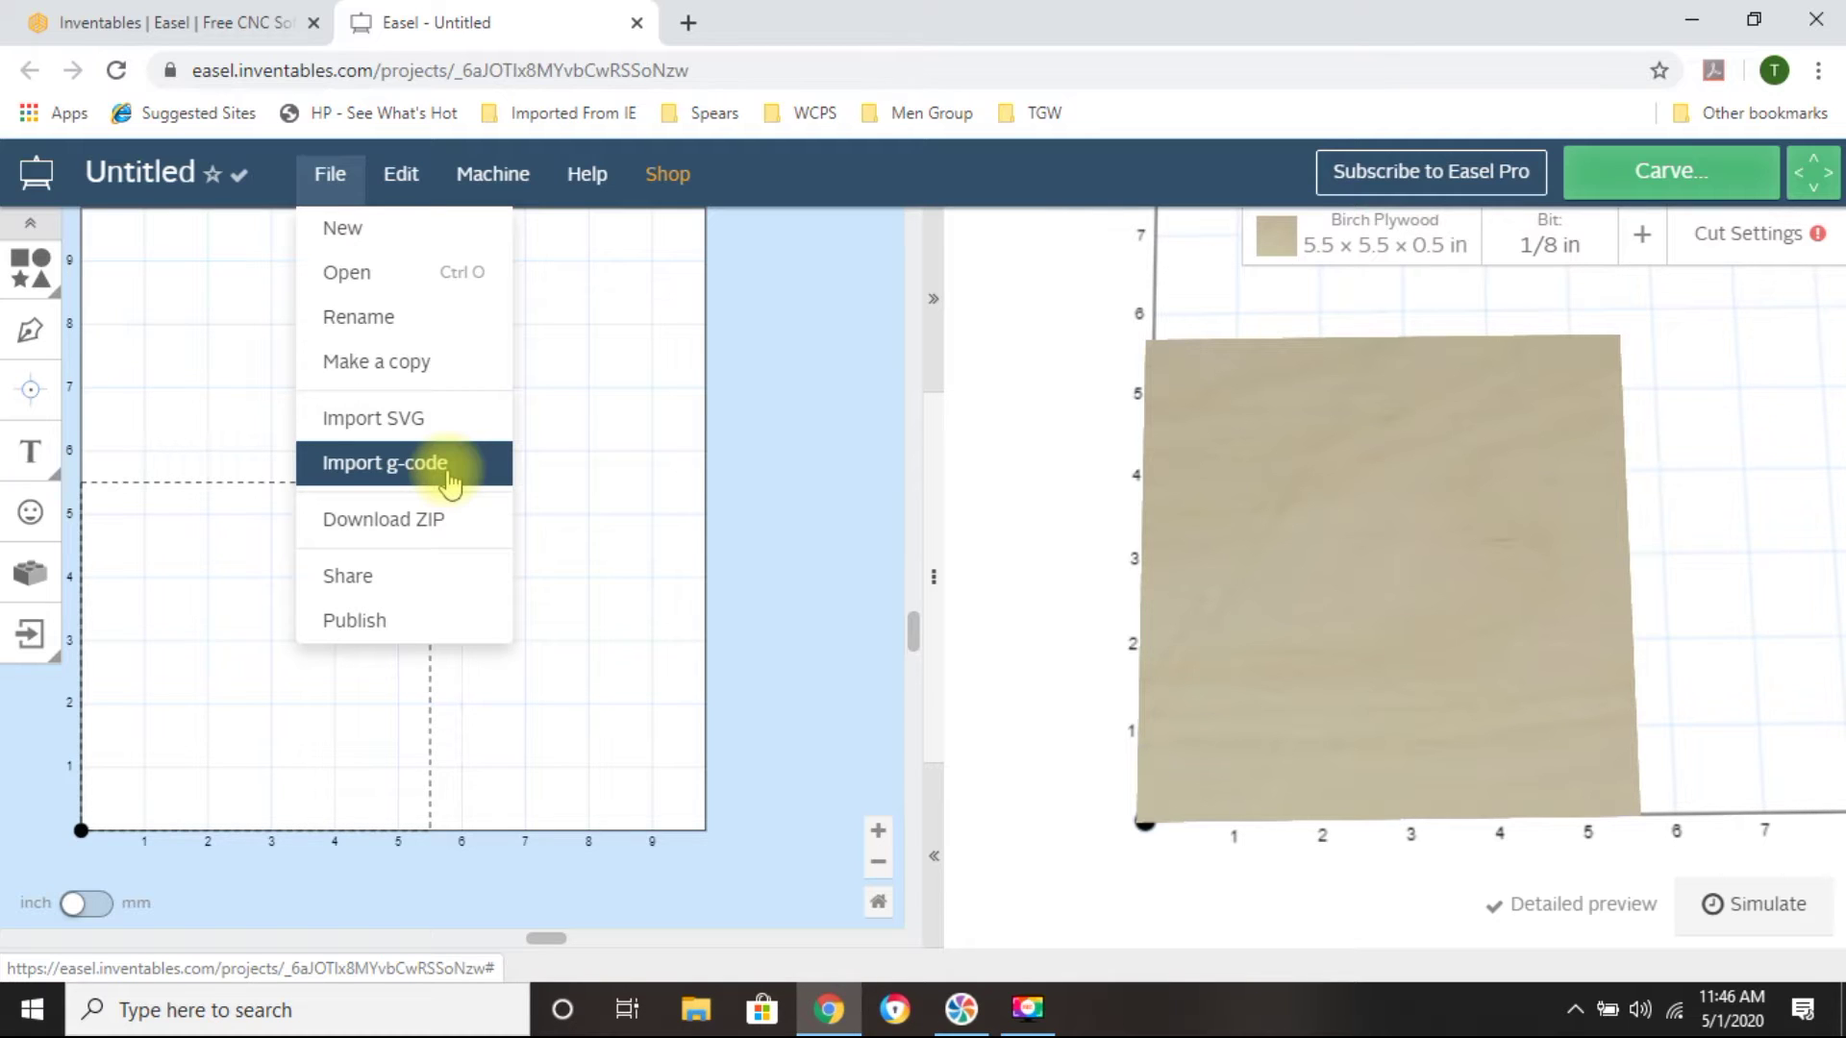
click(417, 423)
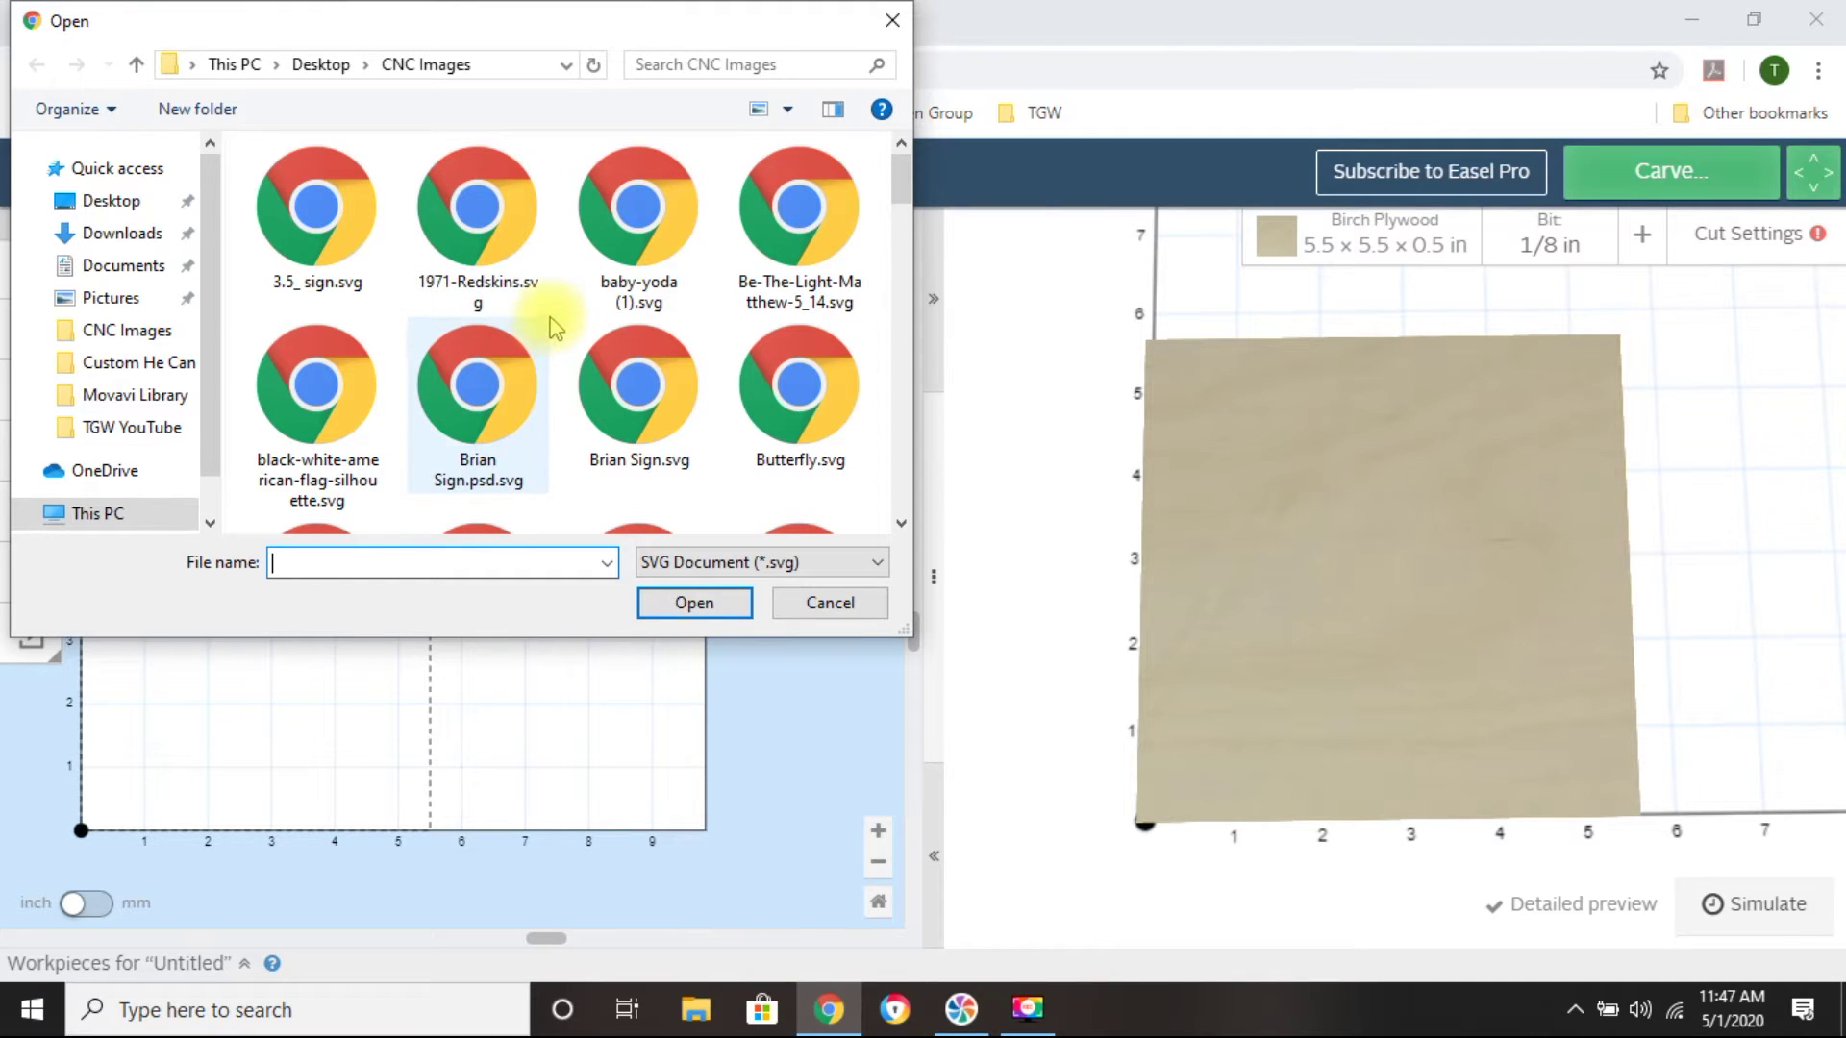
scroll(577, 317, down, 2)
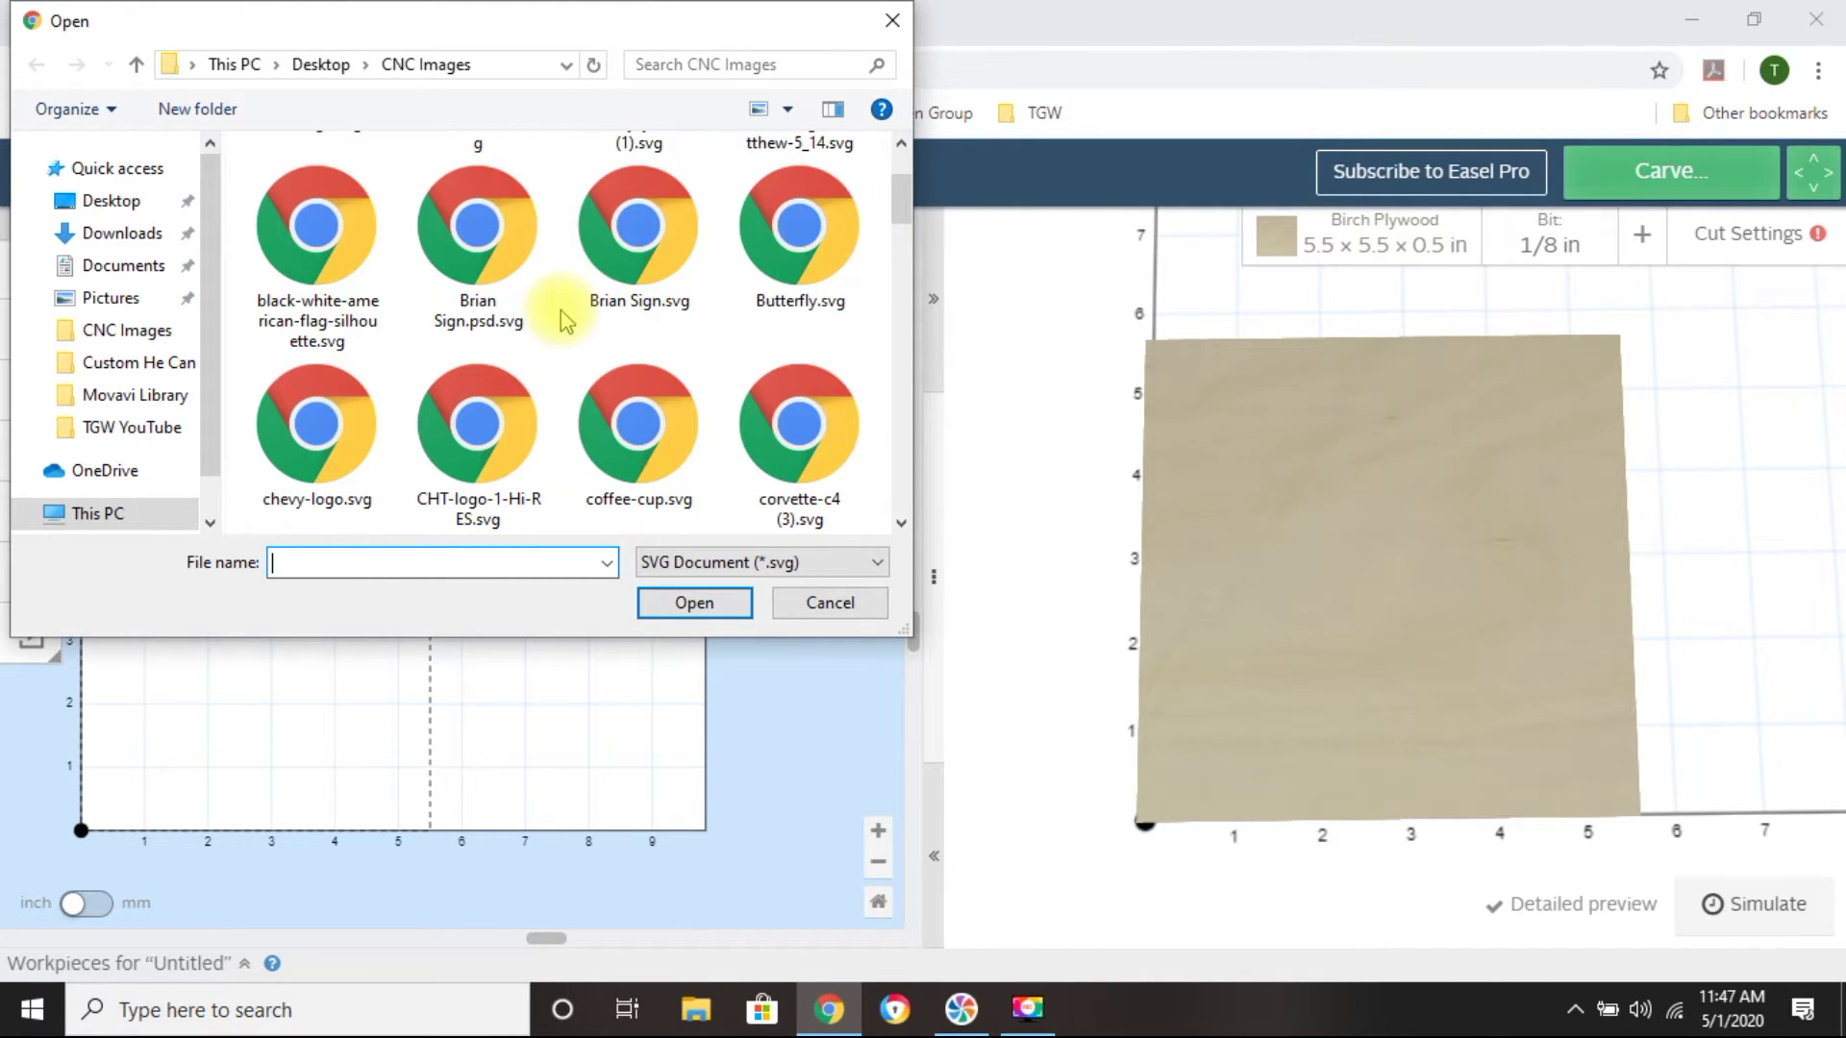
scroll(568, 320, down, 2)
scroll(566, 321, down, 2)
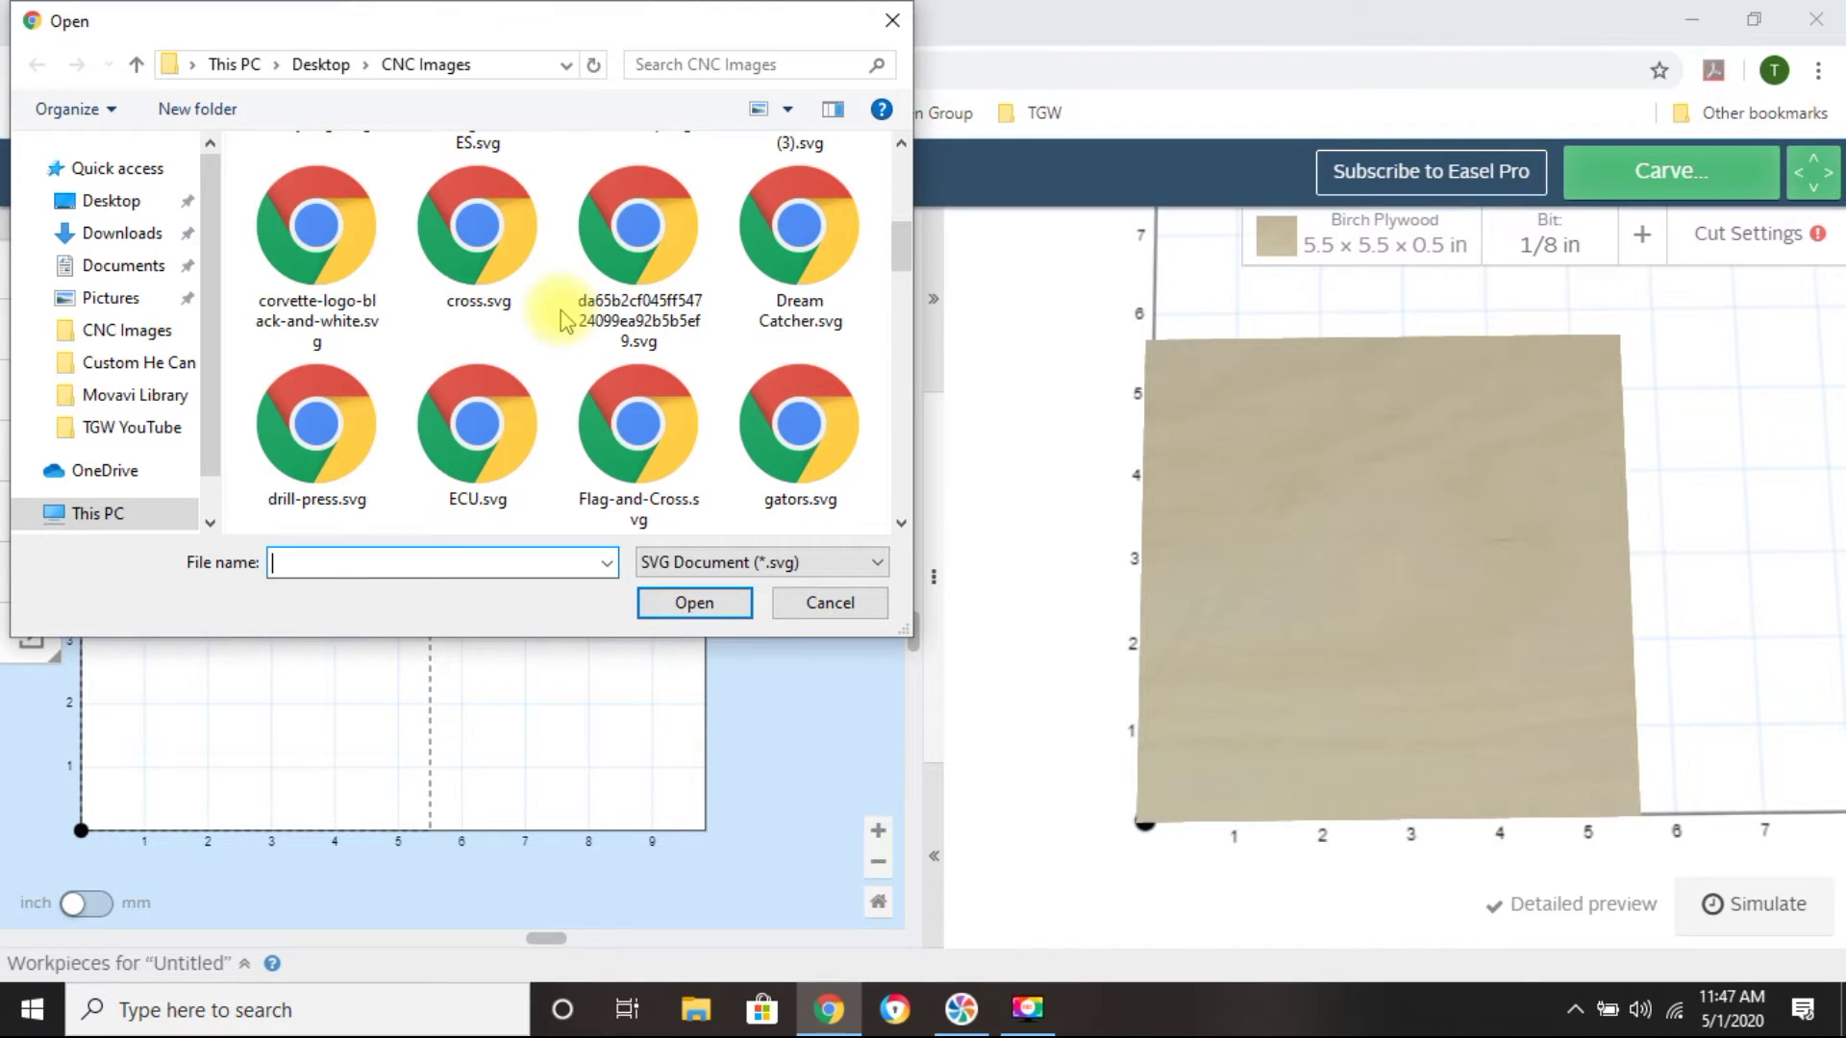
scroll(562, 312, down, 4)
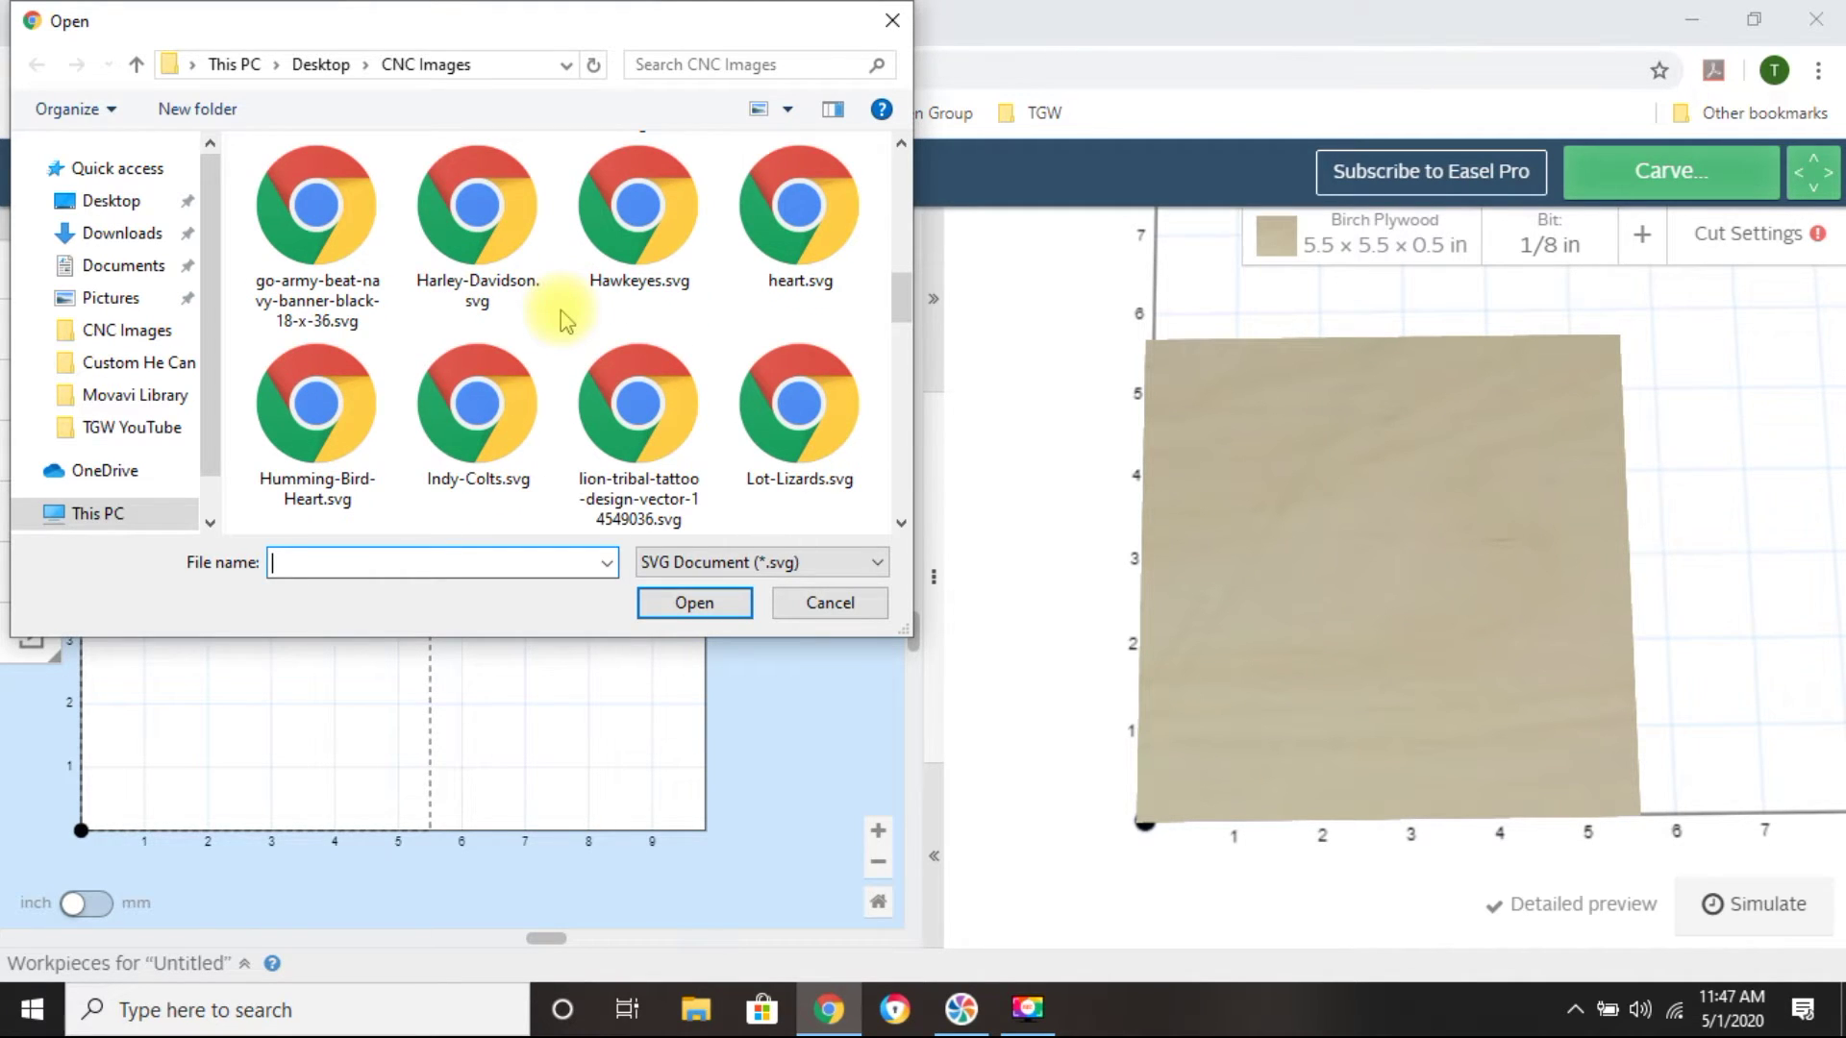
scroll(563, 317, down, 2)
scroll(566, 321, down, 2)
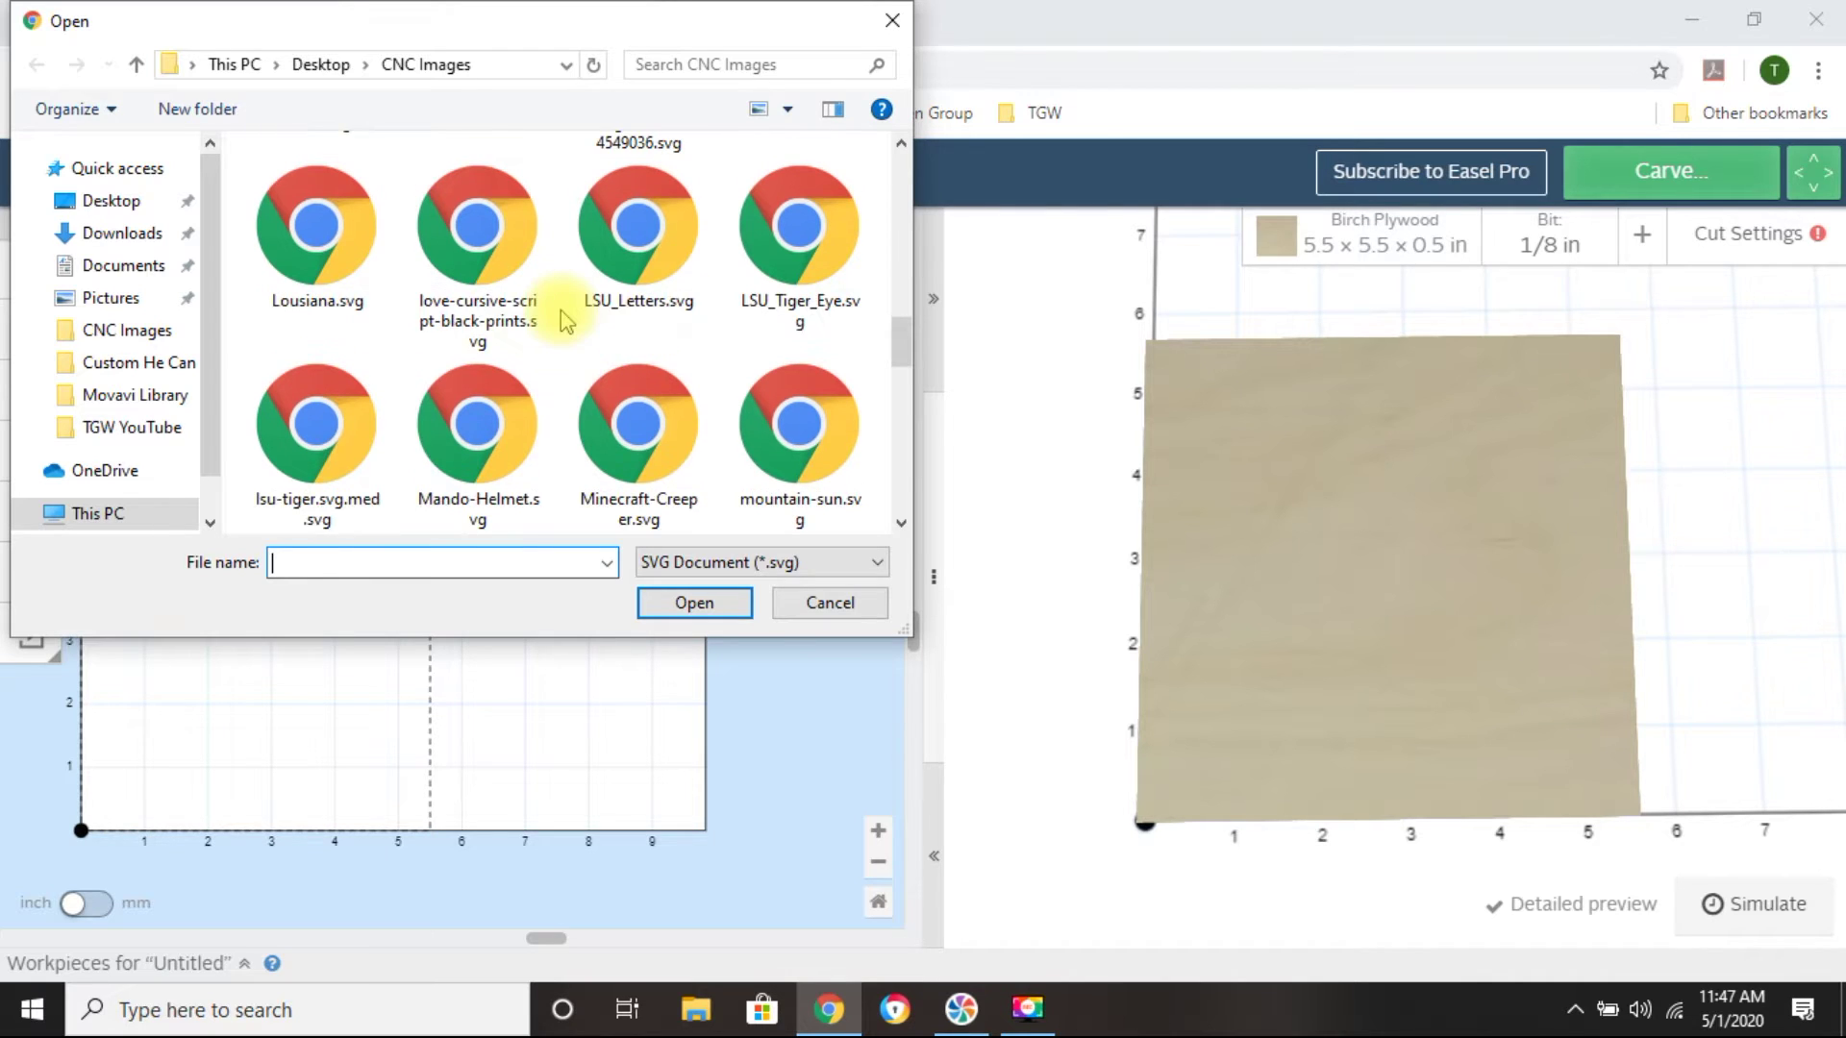
scroll(566, 321, down, 2)
scroll(563, 320, down, 2)
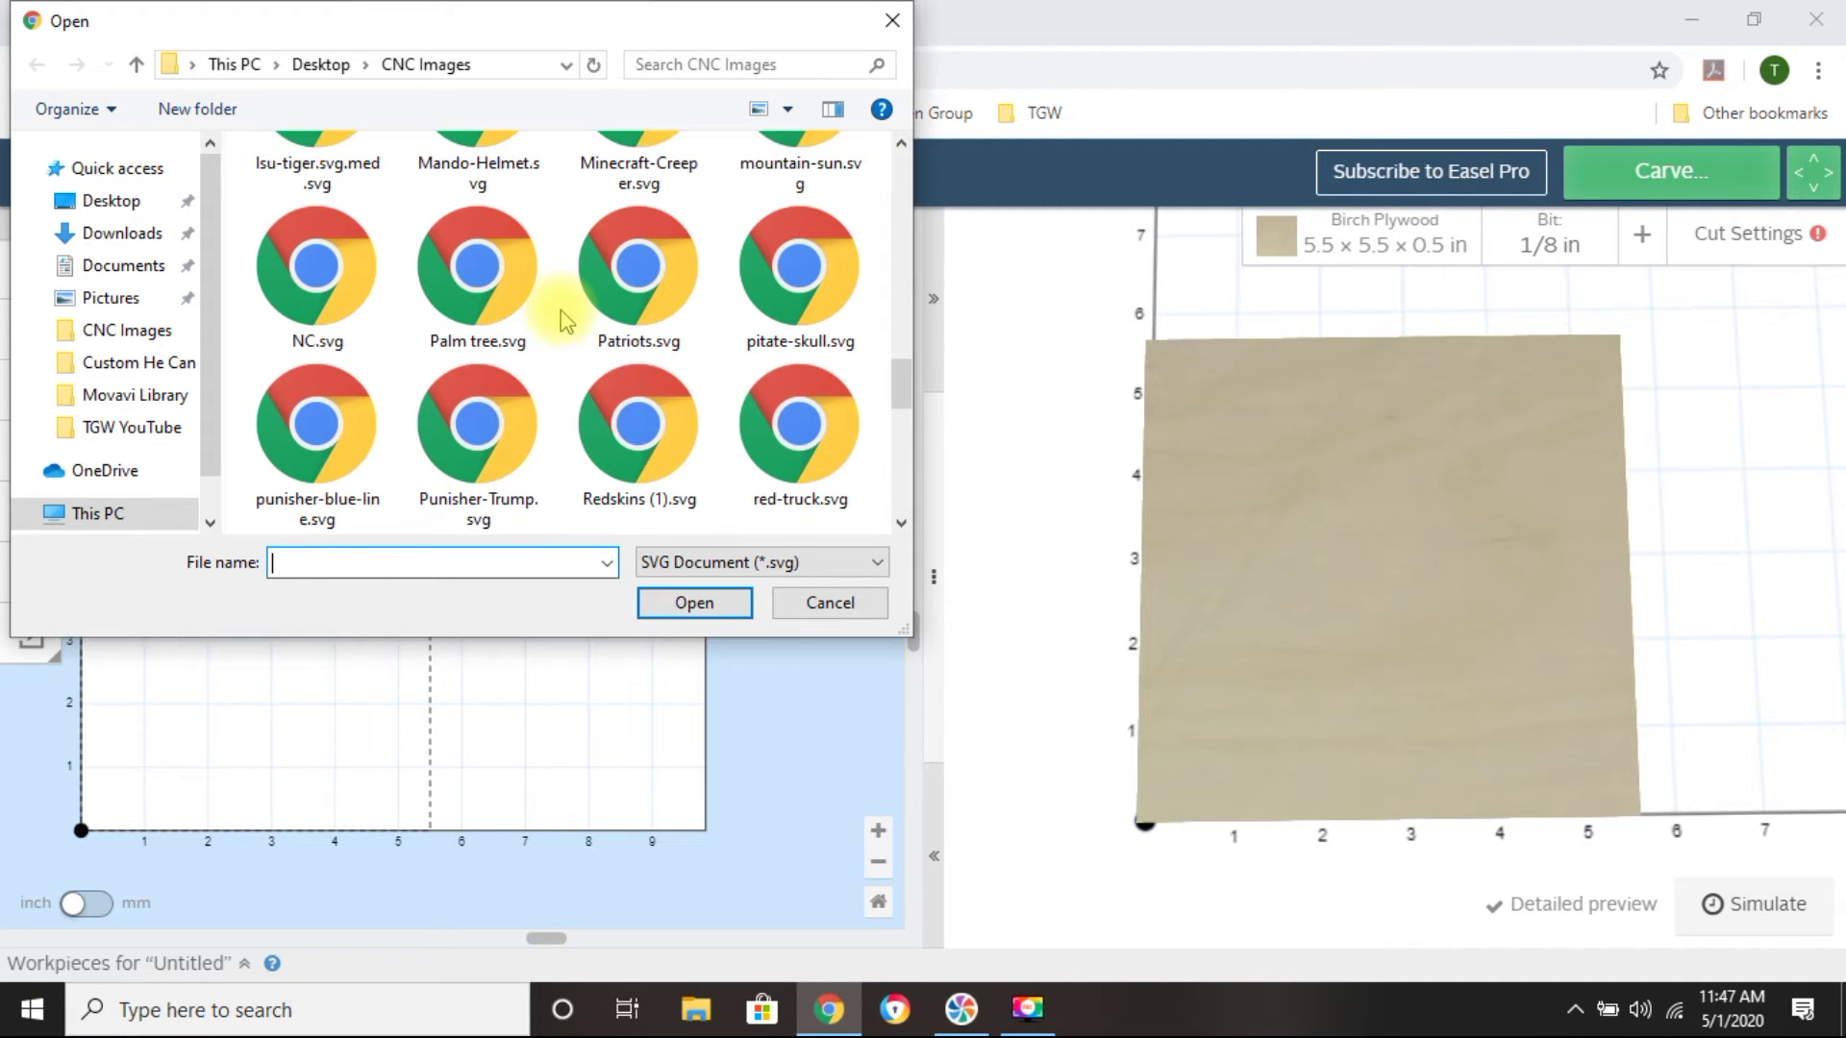
click(333, 301)
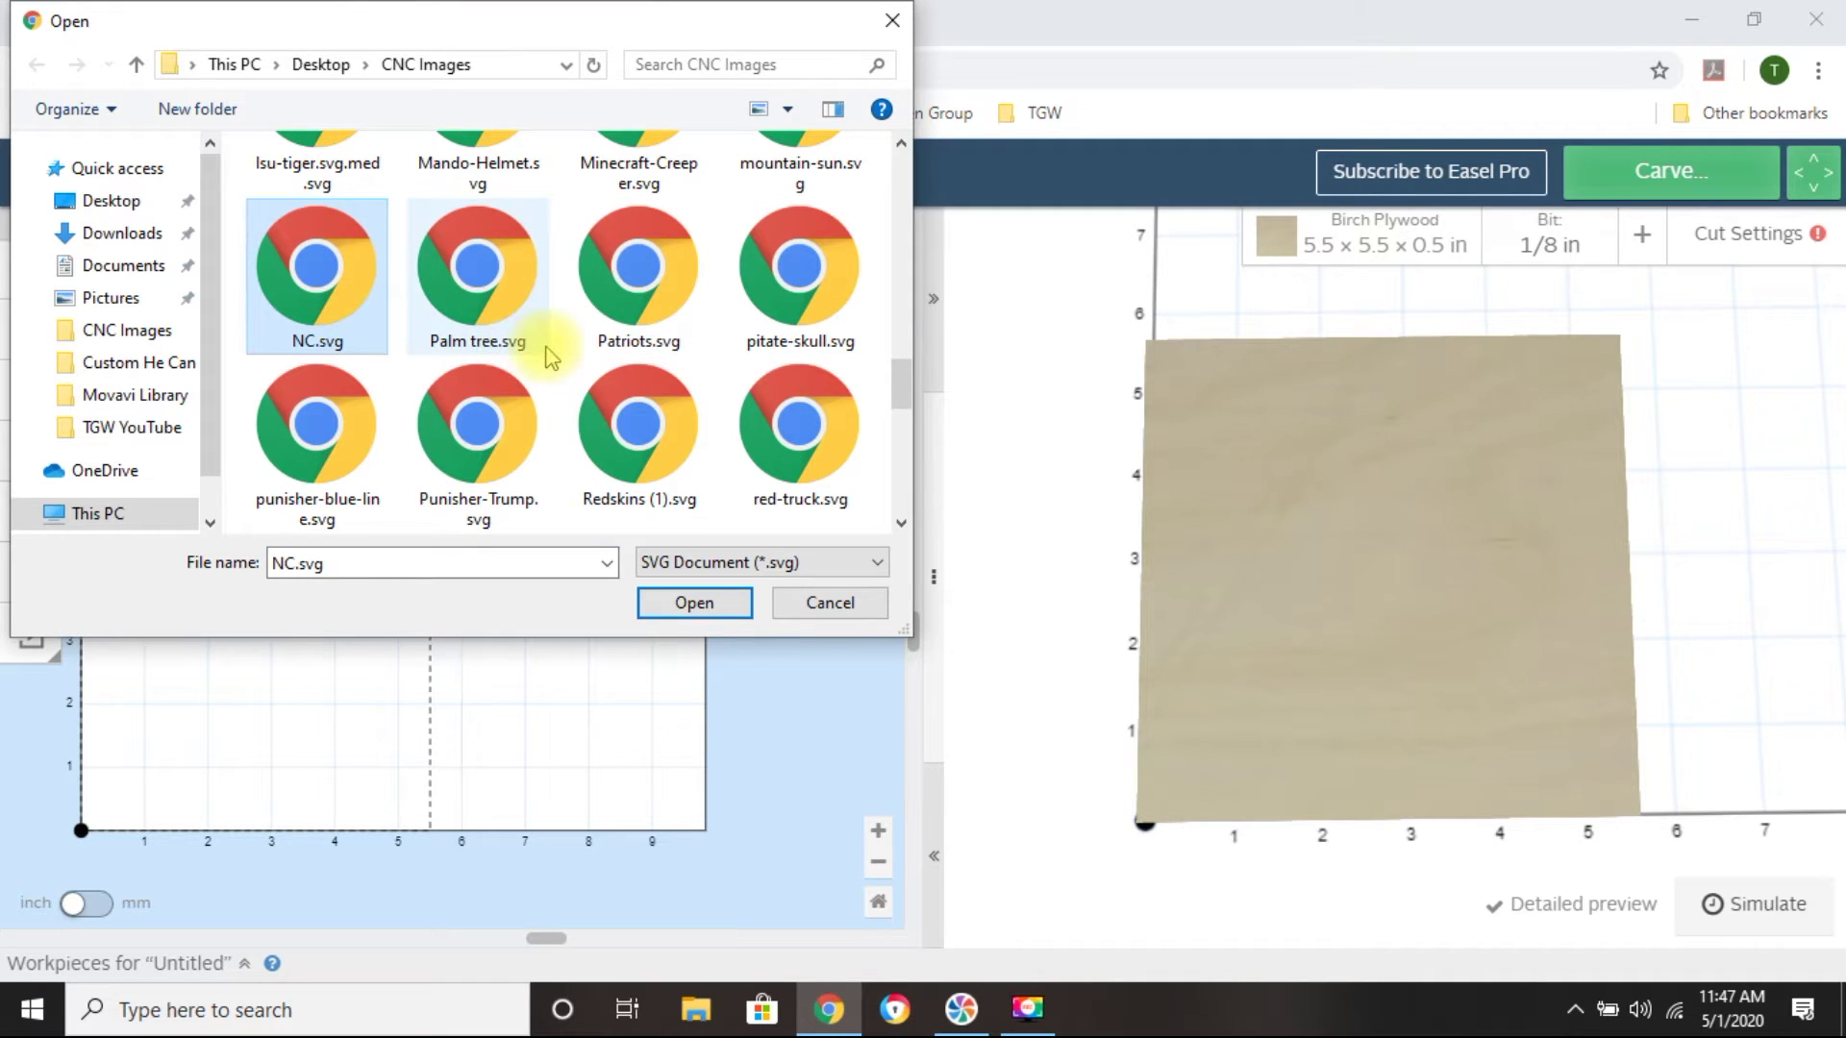
scroll(567, 364, down, 4)
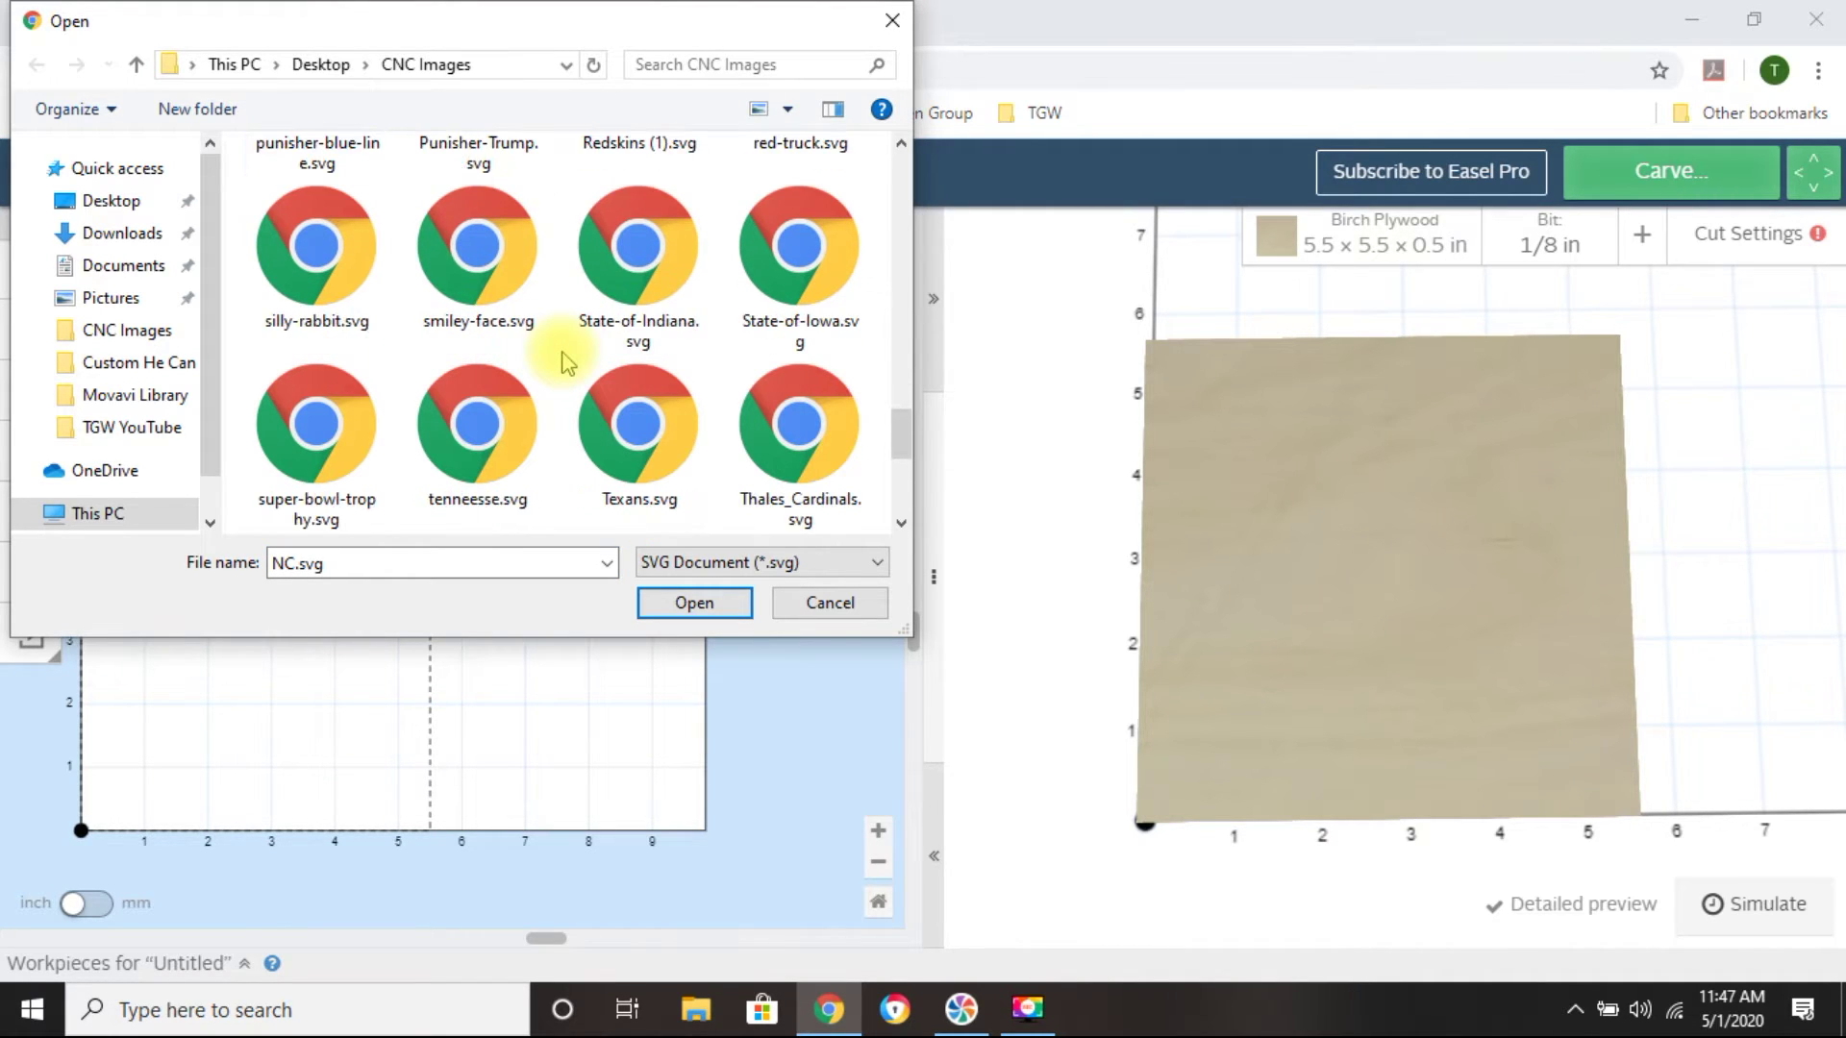
scroll(567, 364, down, 2)
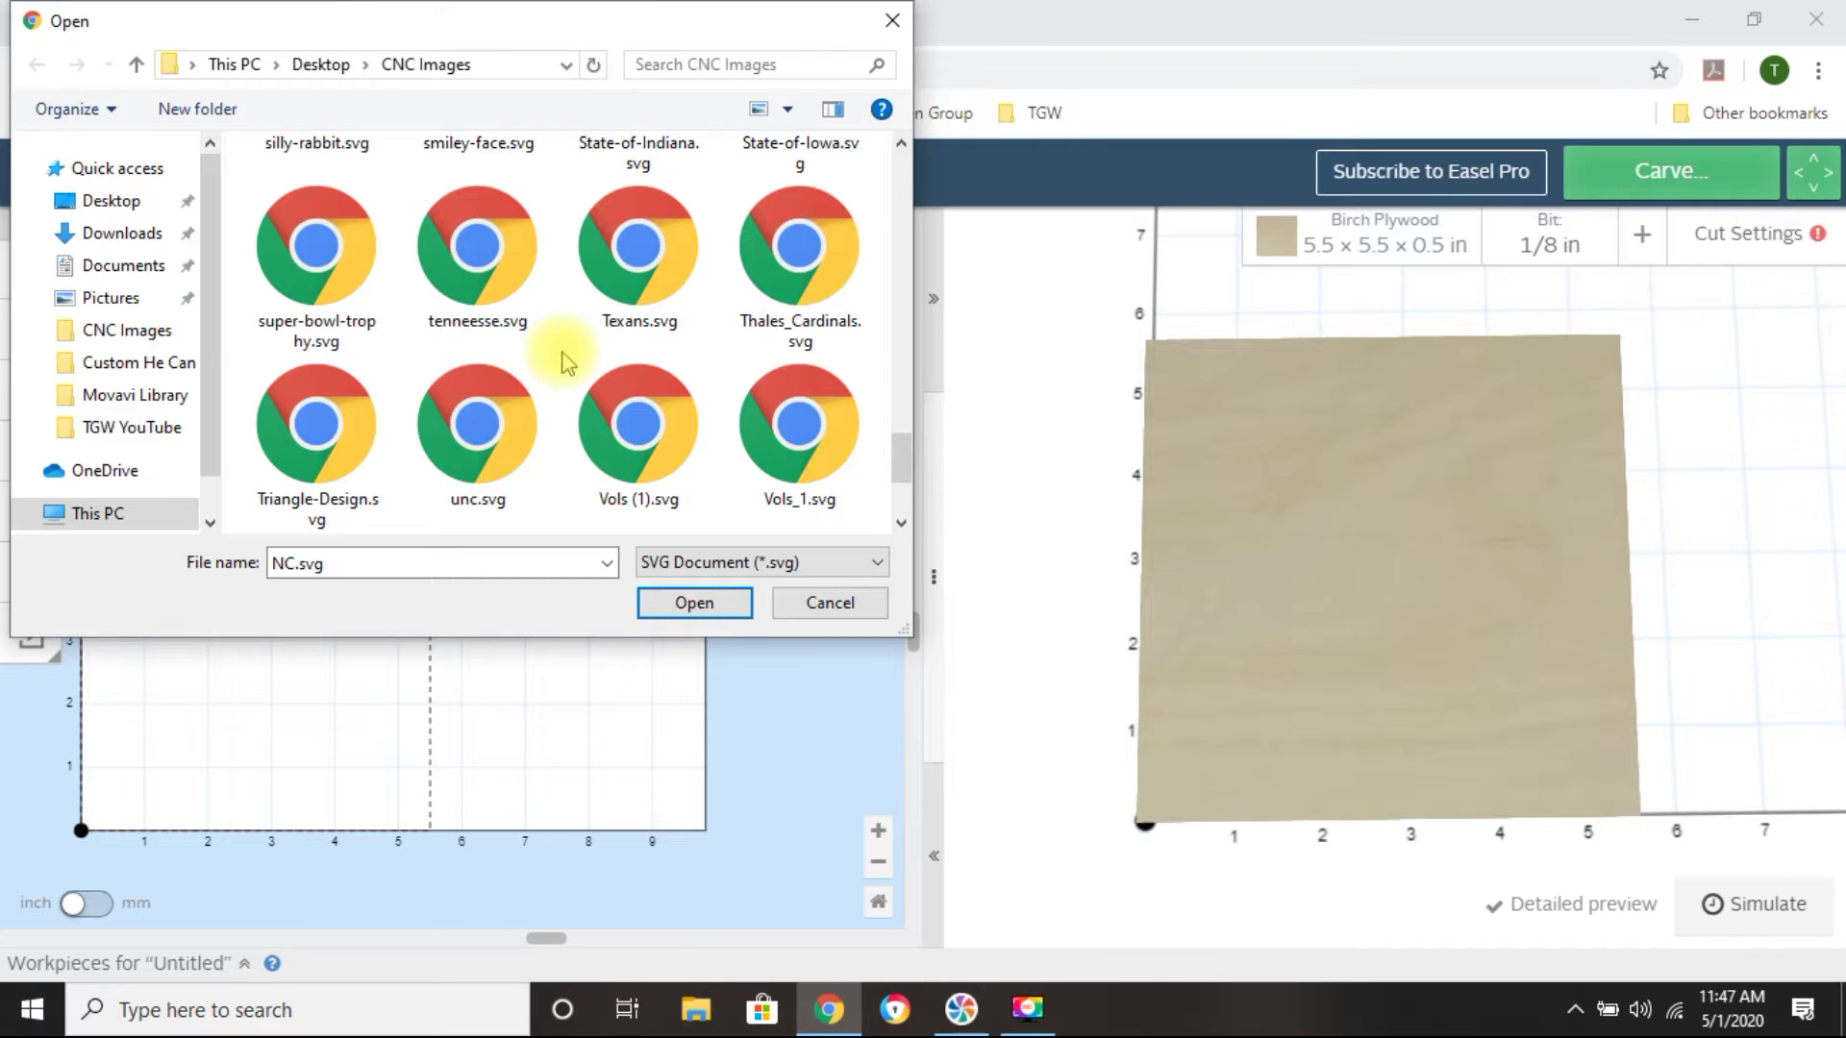
scroll(567, 363, down, 2)
scroll(567, 363, up, 15)
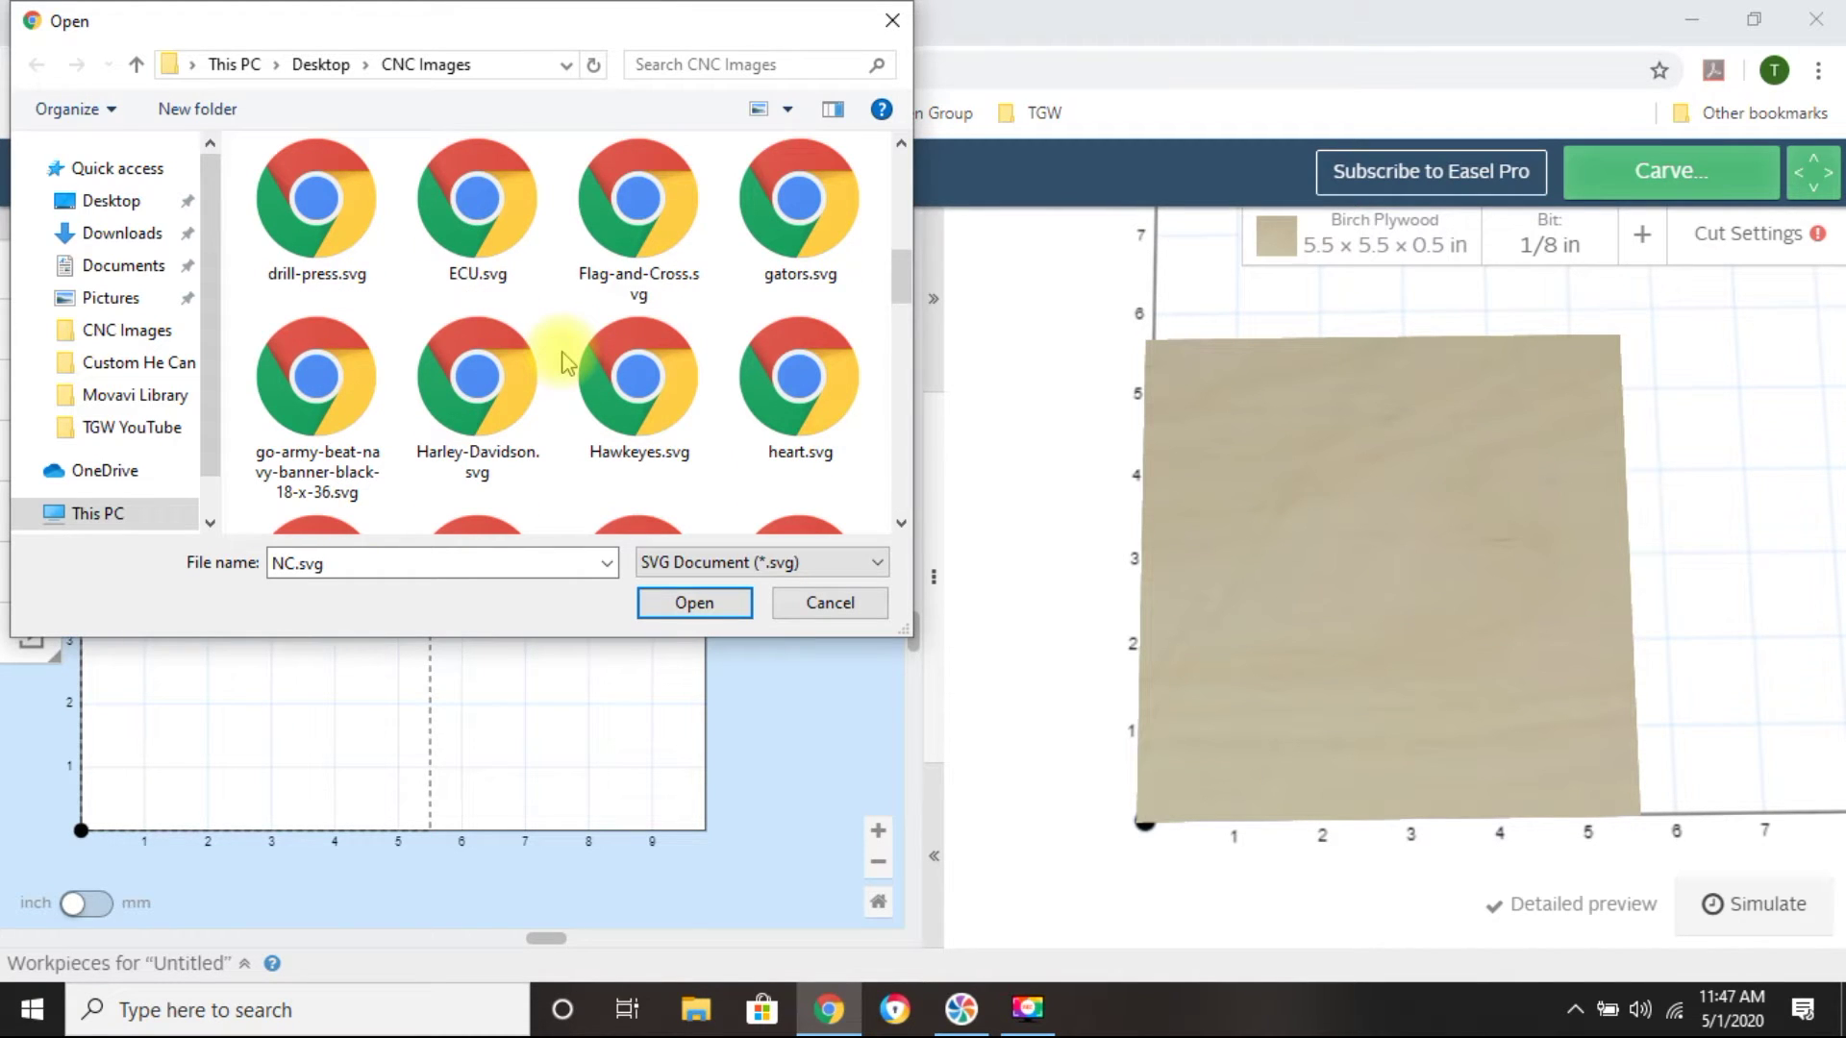
click(312, 202)
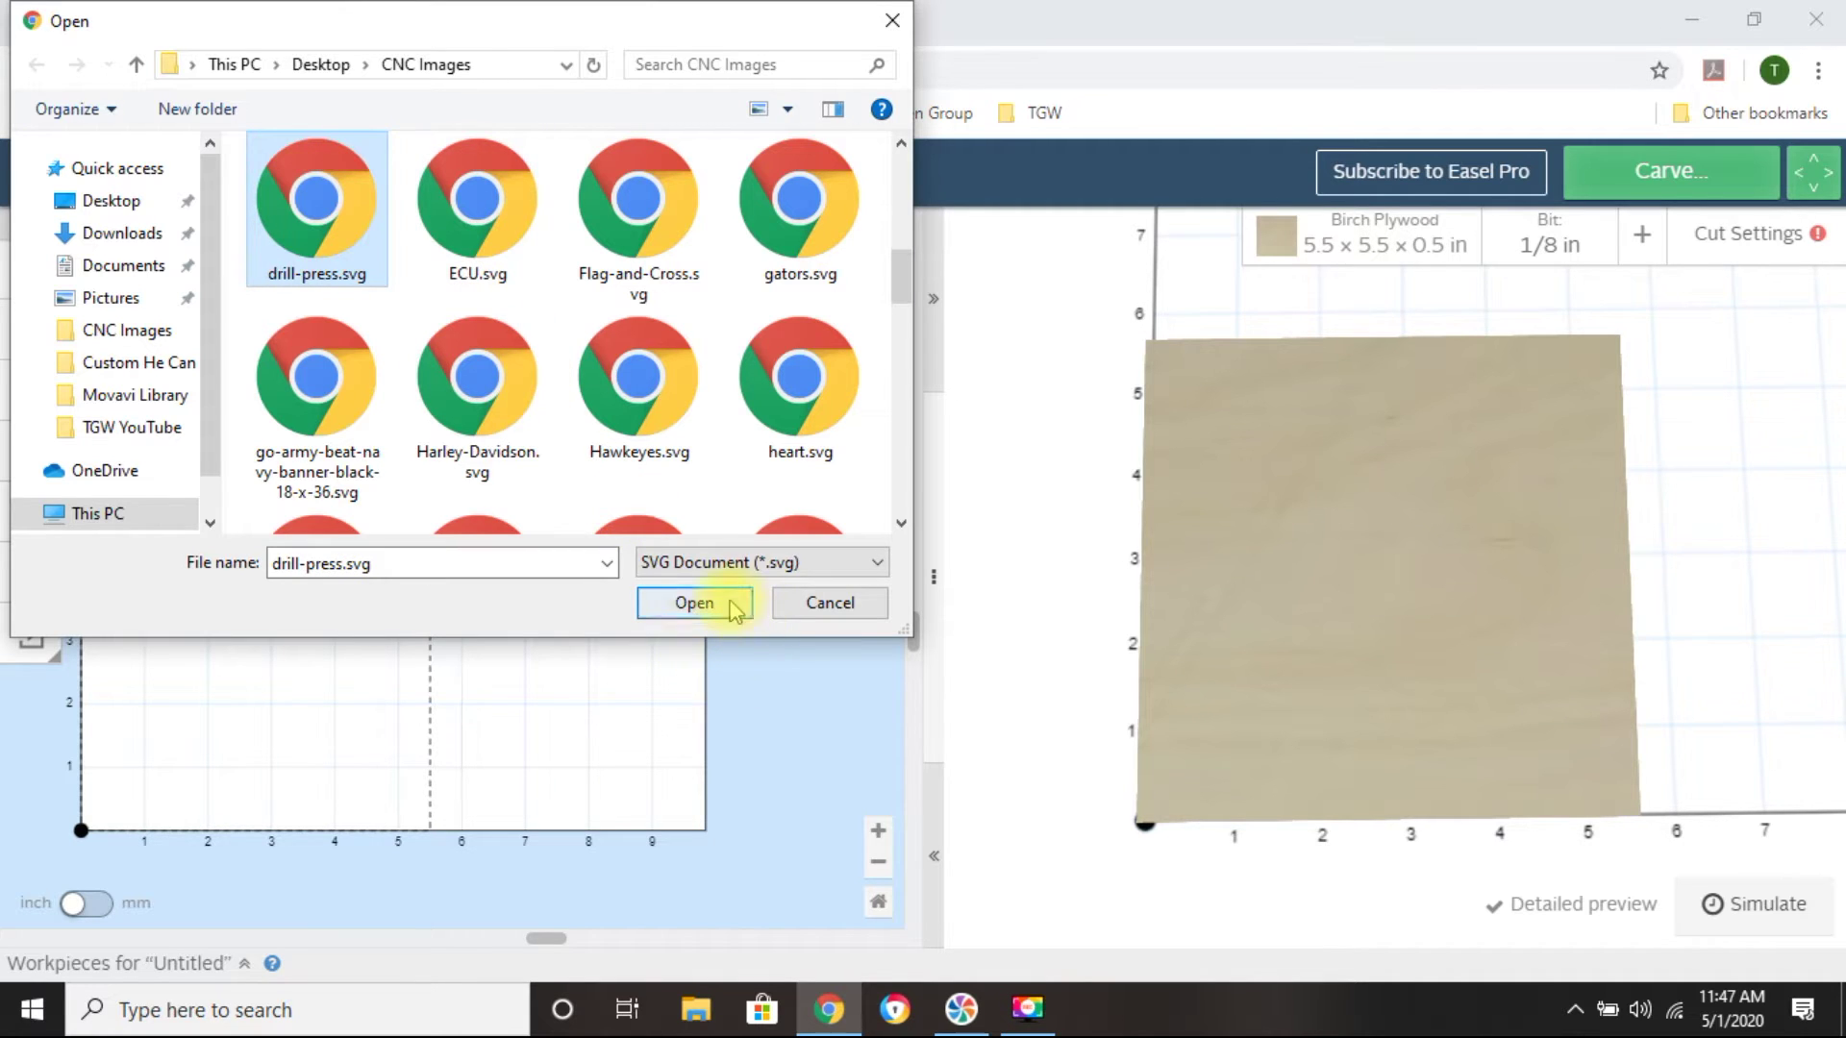
click(683, 606)
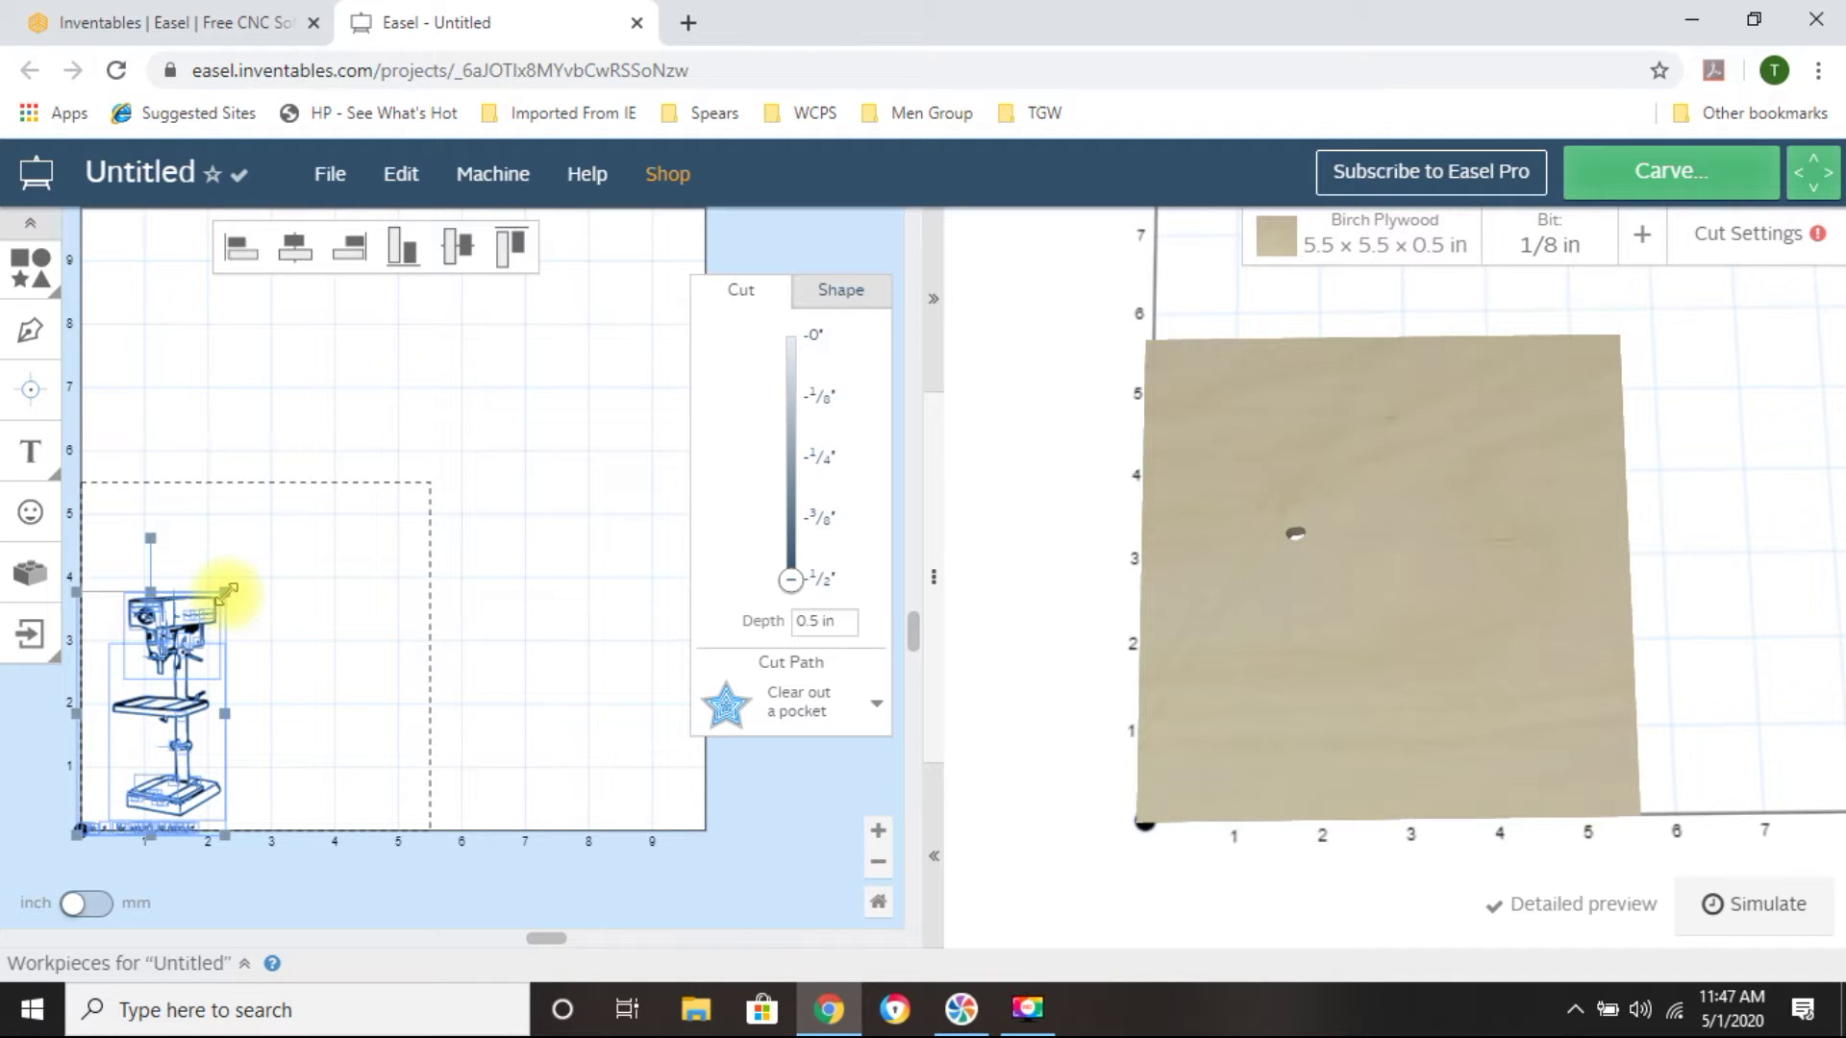
Enlarge the imported drill press drawing proportionally to about 5.3 in tall, keeping it within the material outline
drag(227, 590, 309, 515)
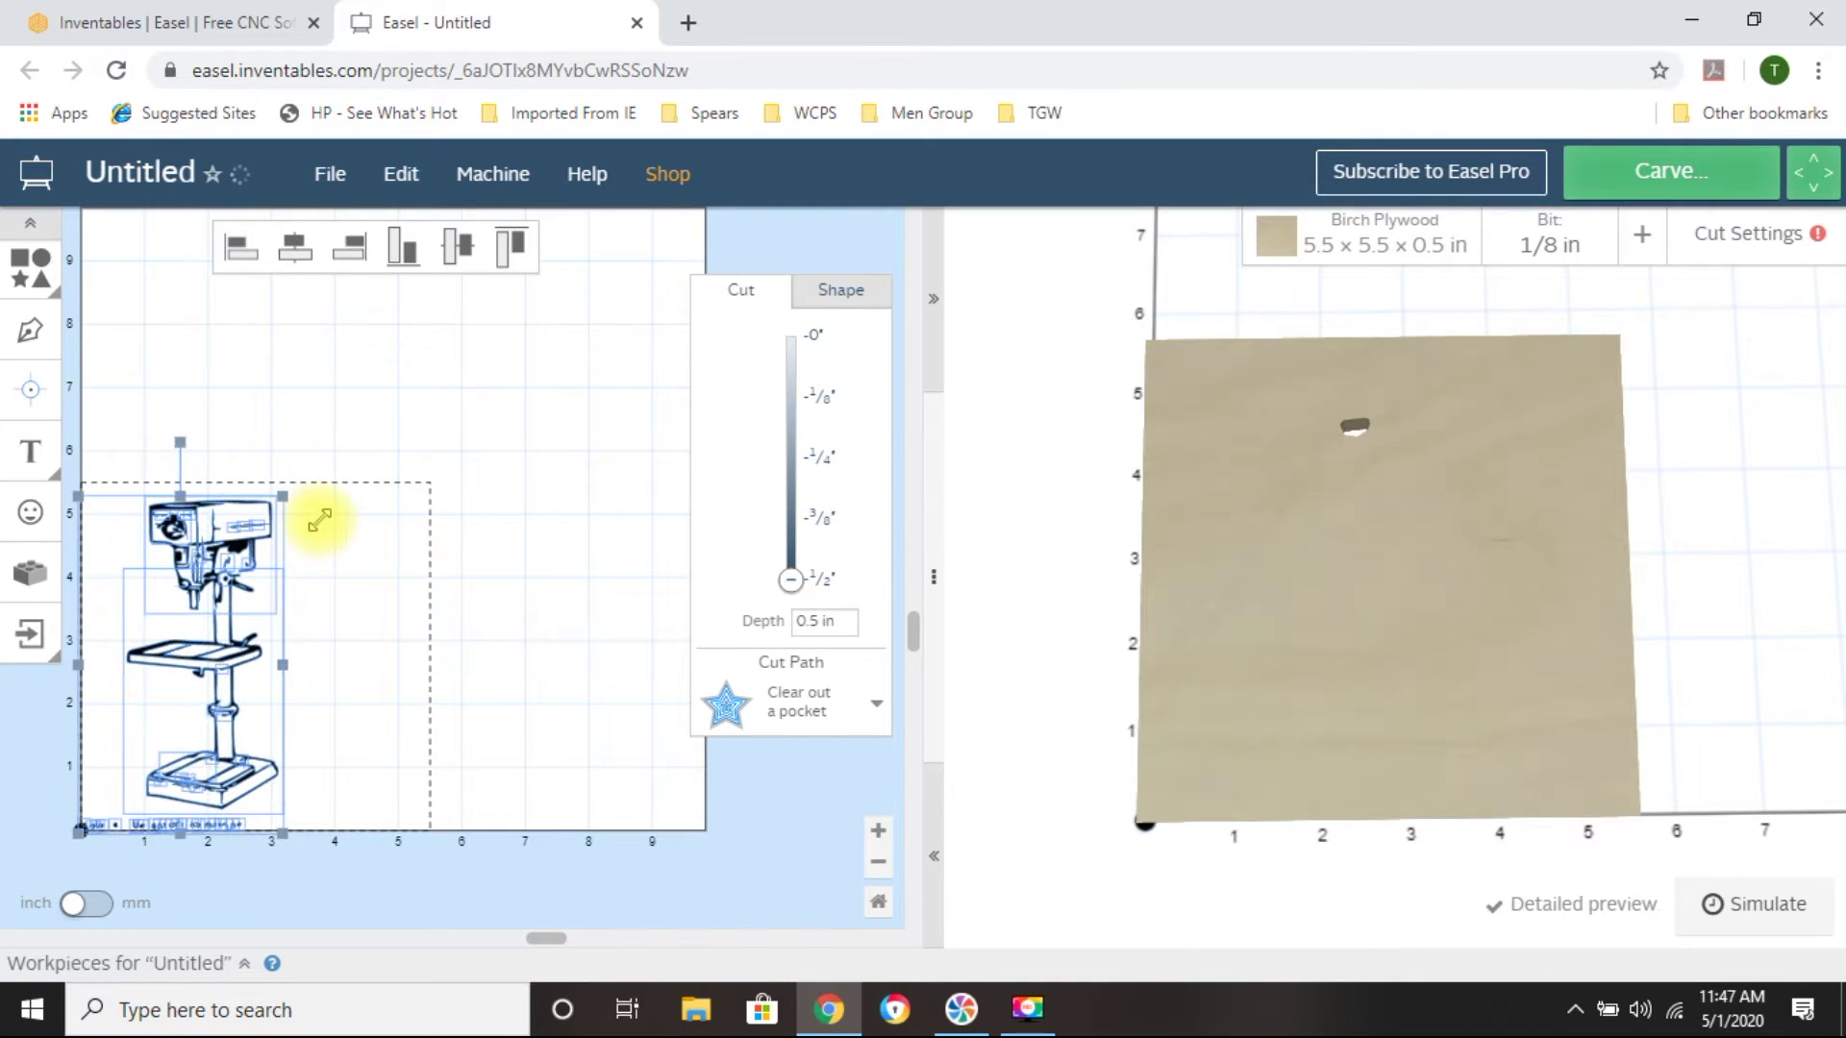
click(268, 373)
drag(395, 370, 83, 860)
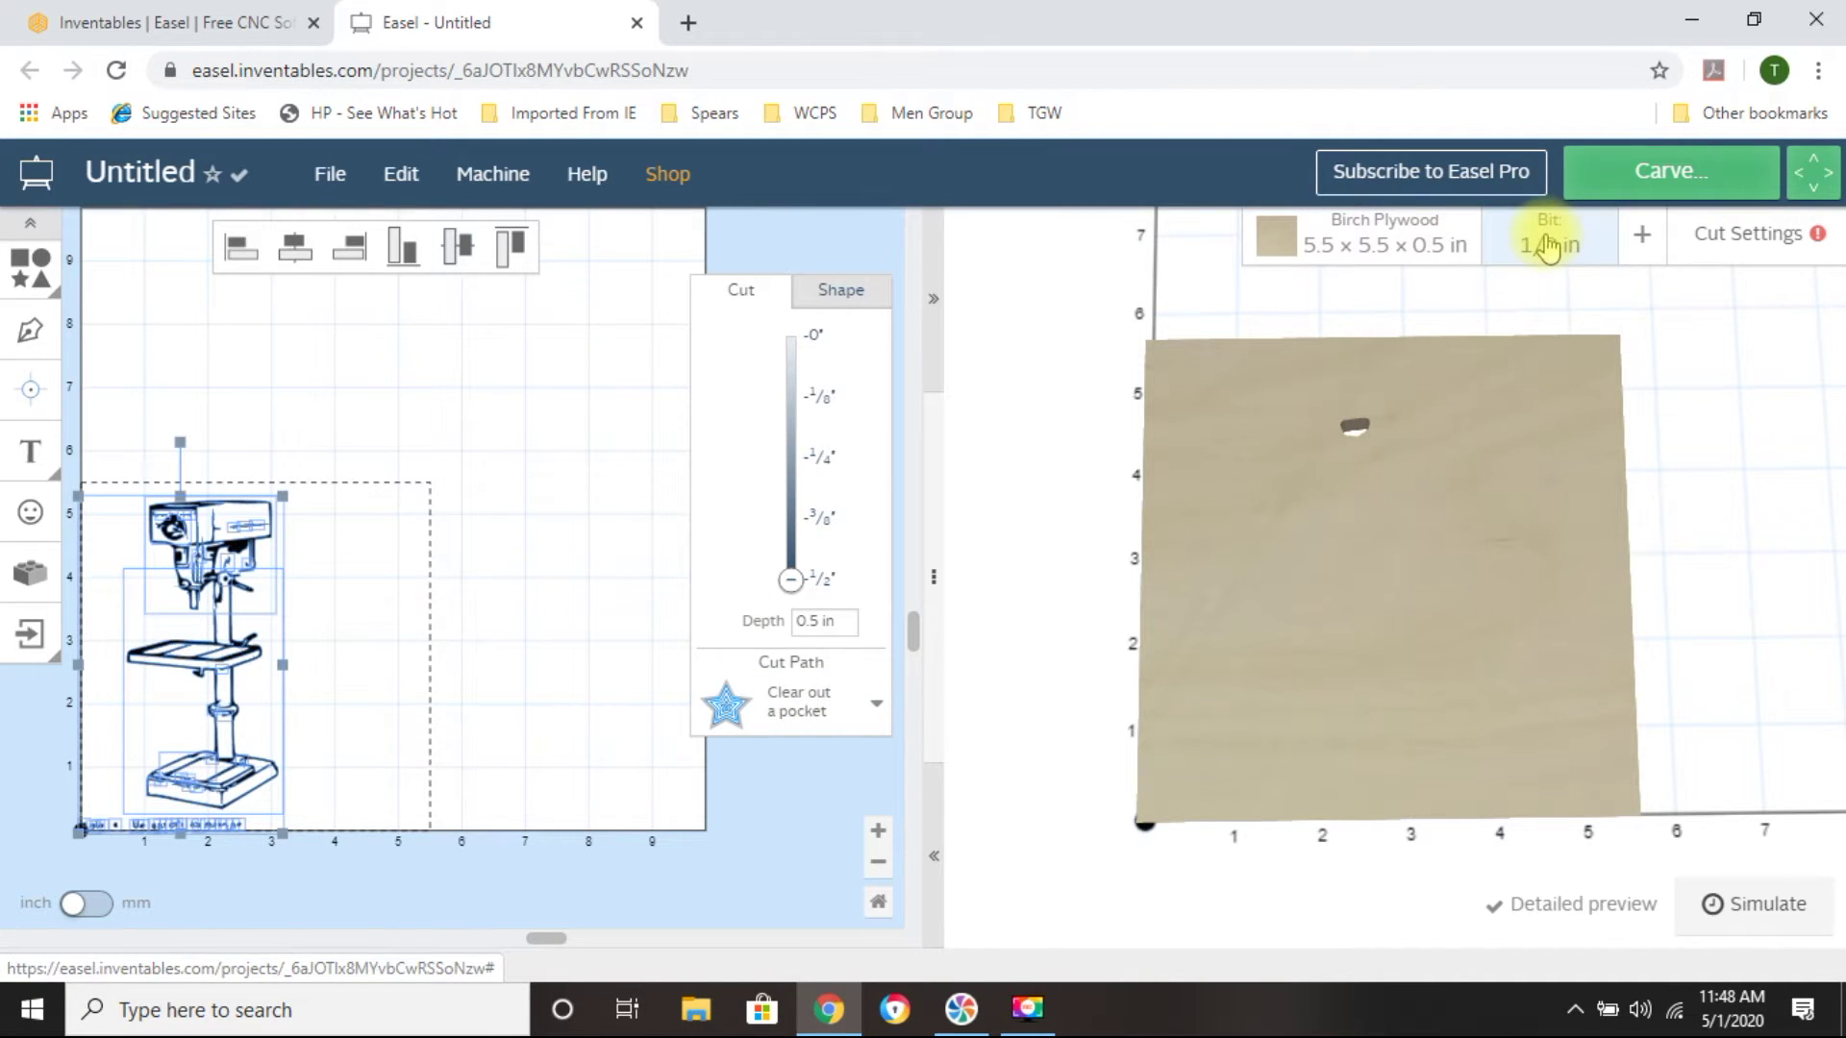
Set the bit to a custom-size end mill with a width of 1 mm
click(1548, 242)
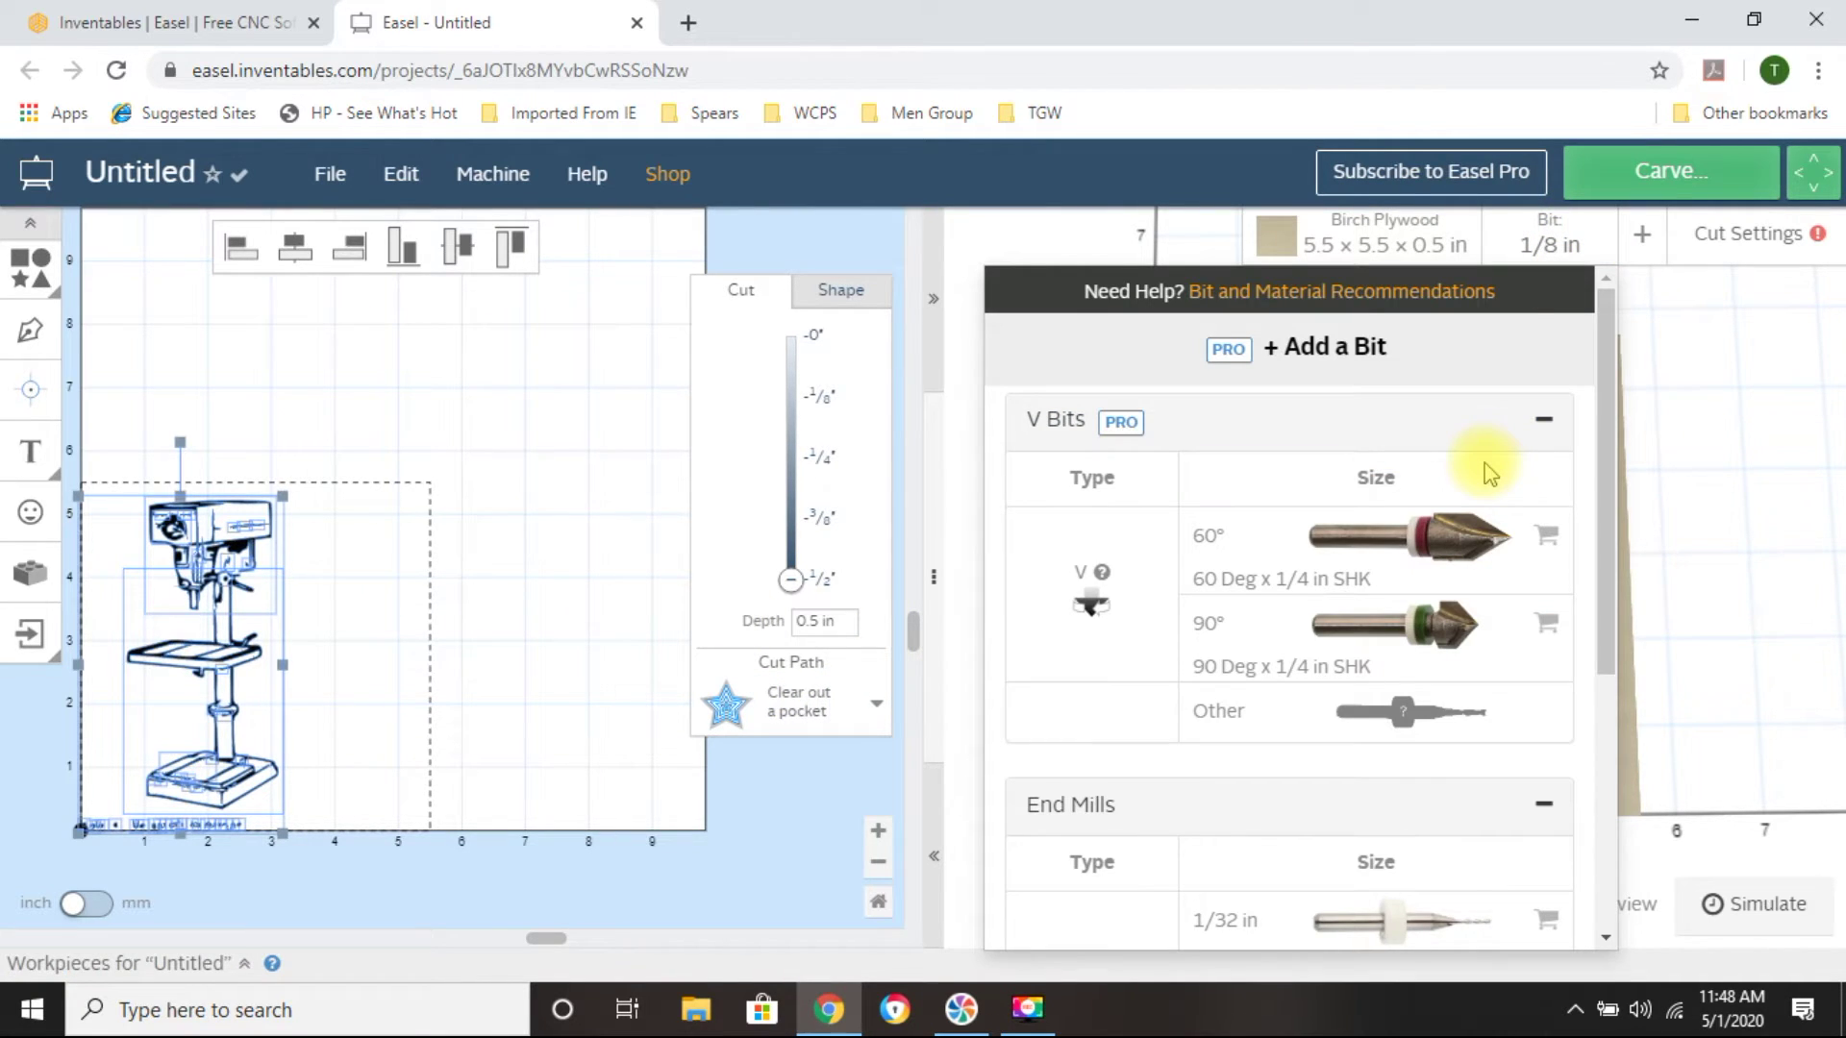
click(1028, 224)
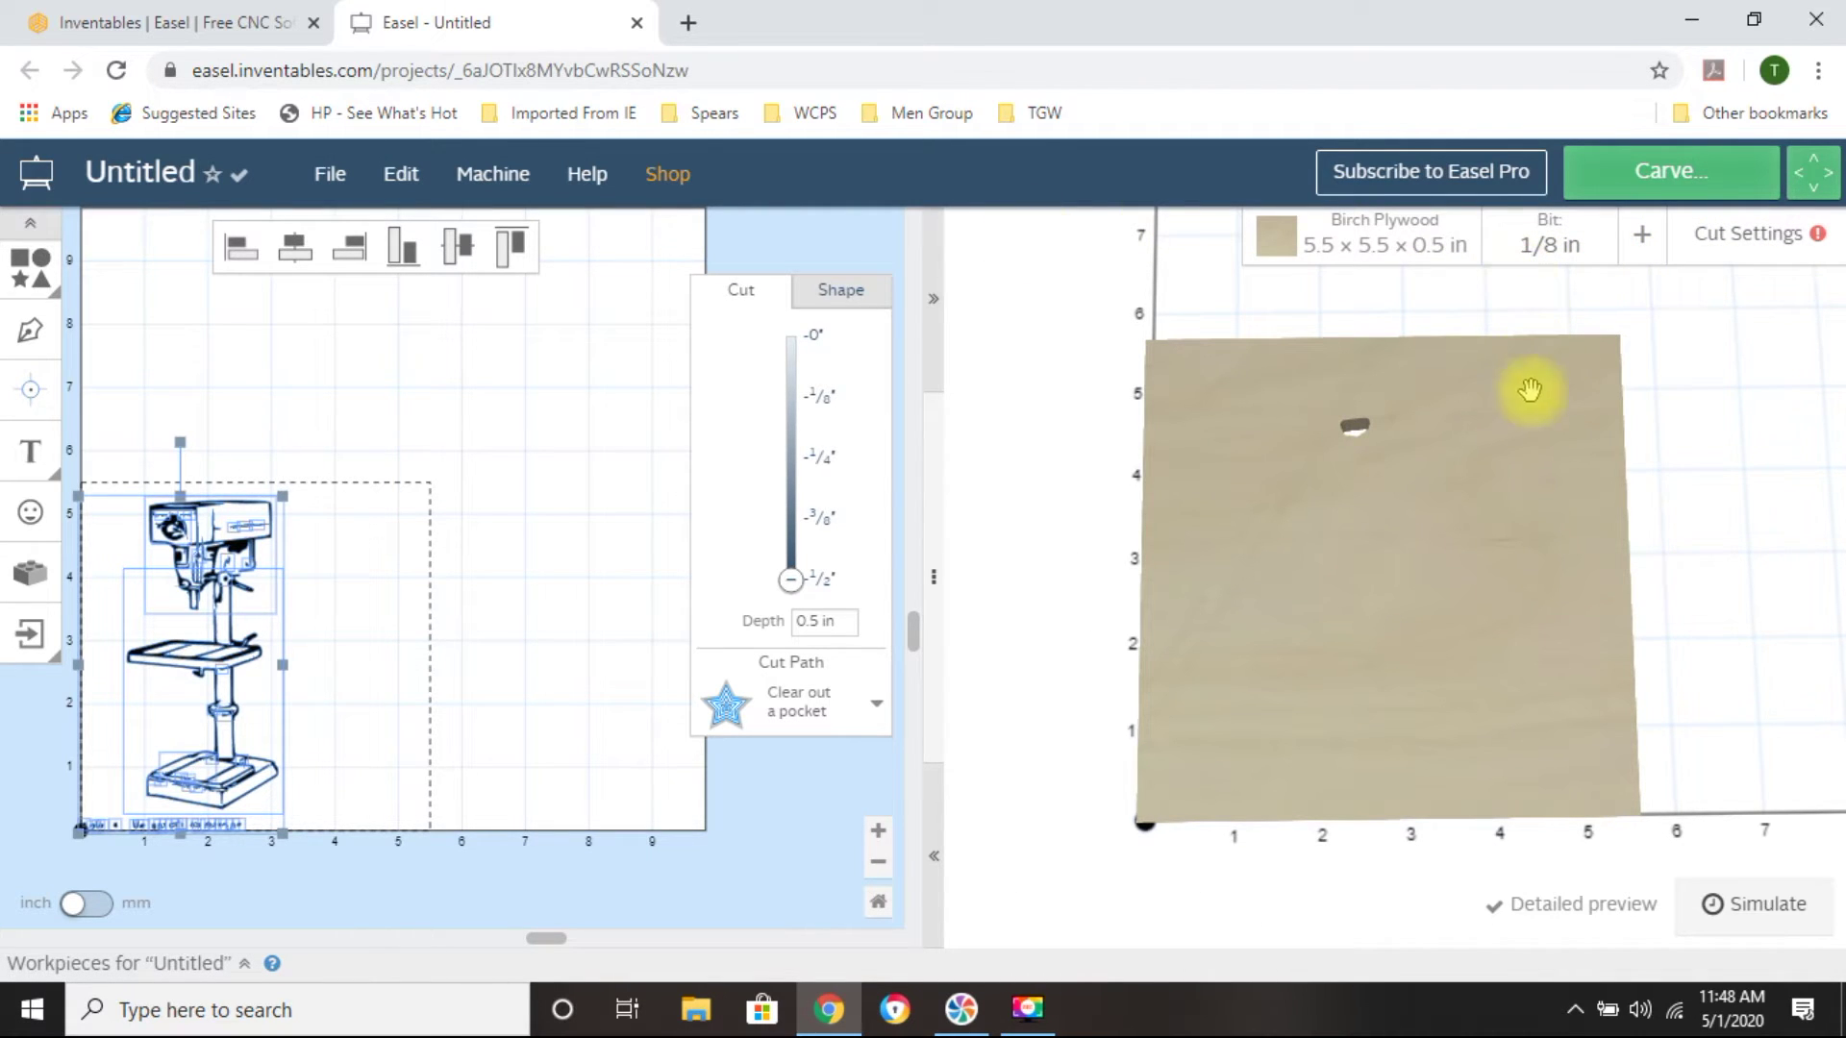
drag(1409, 622, 1411, 964)
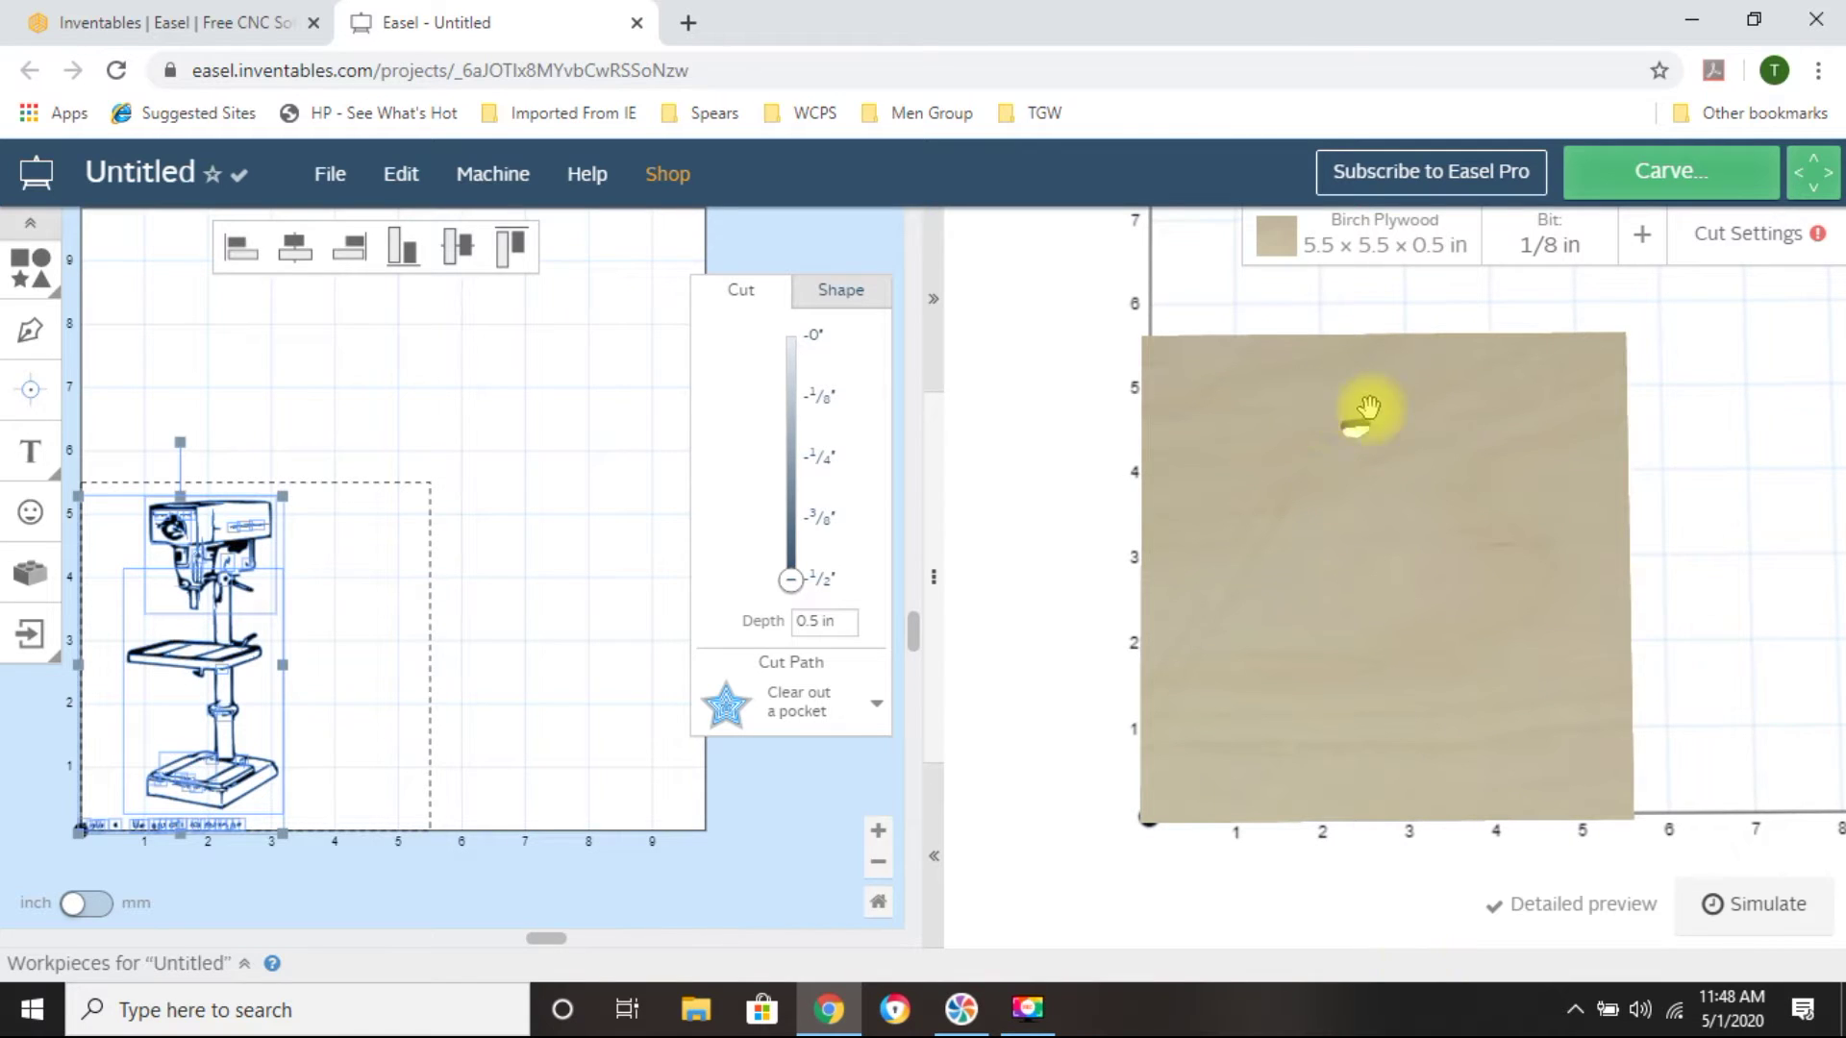
click(1567, 247)
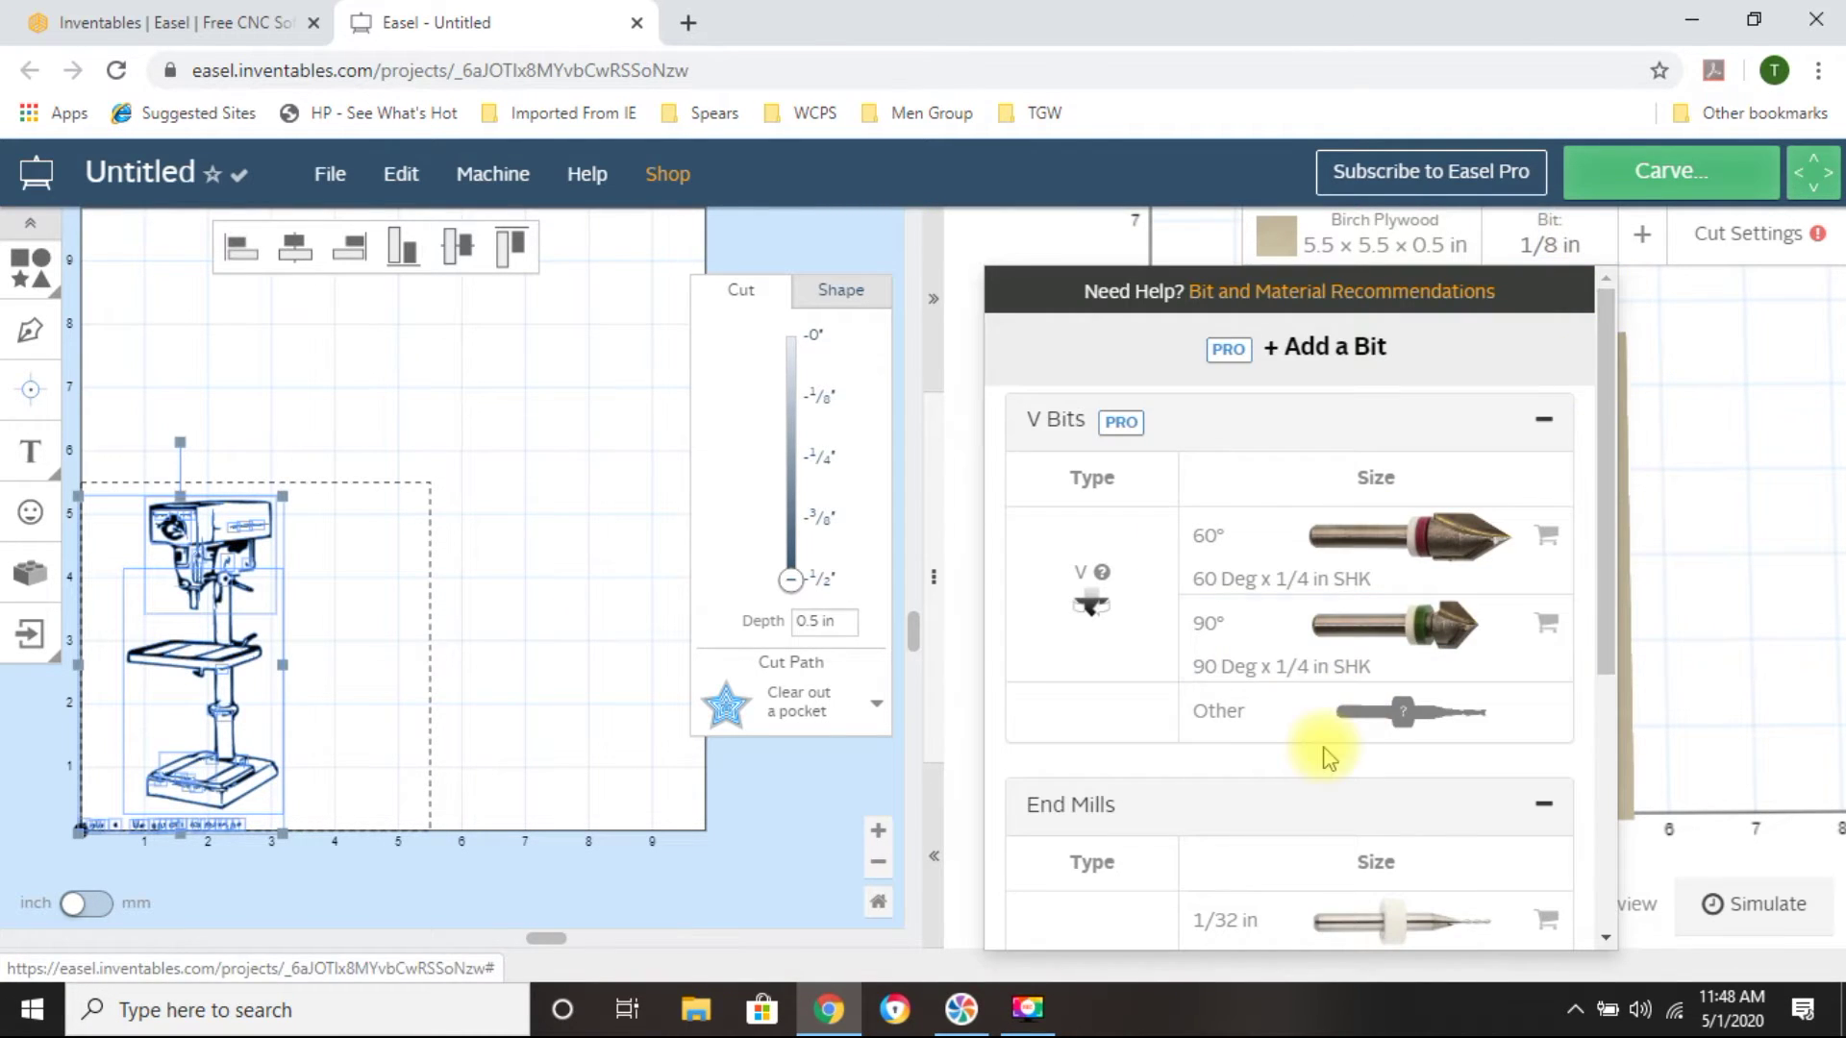
scroll(1393, 709, down, 5)
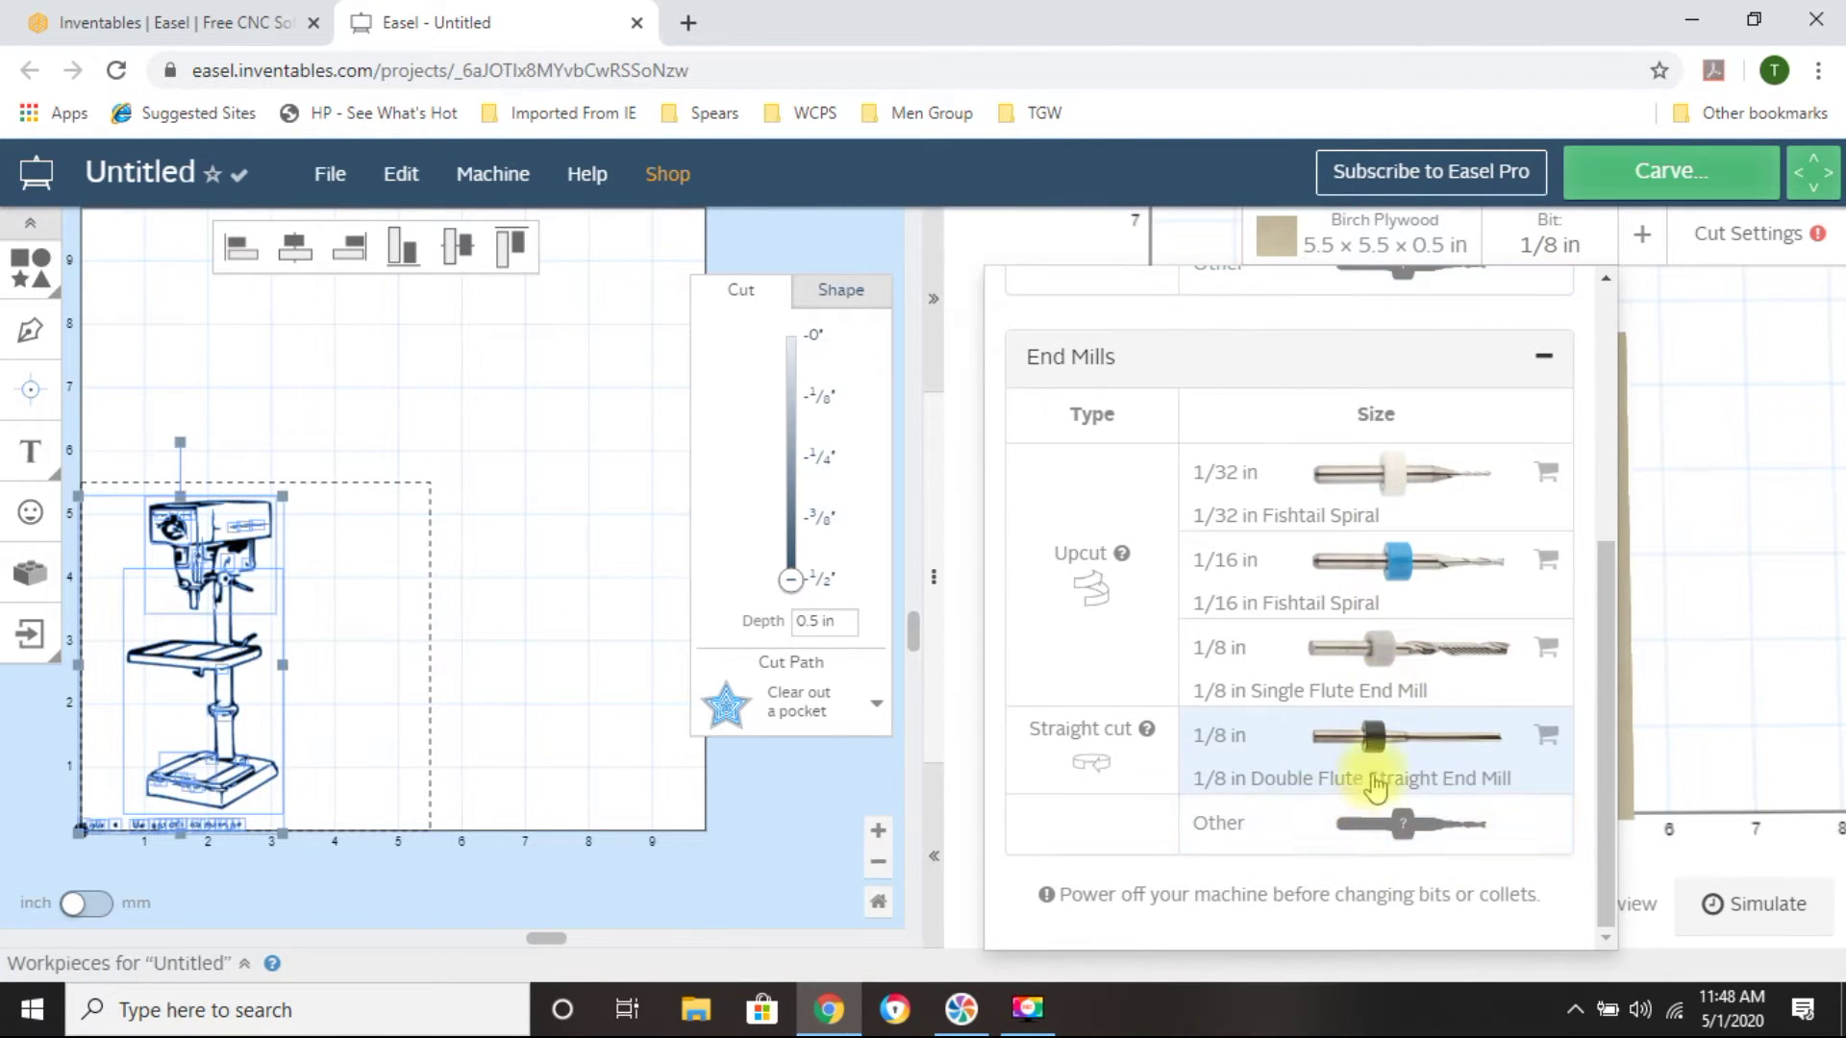
click(1362, 832)
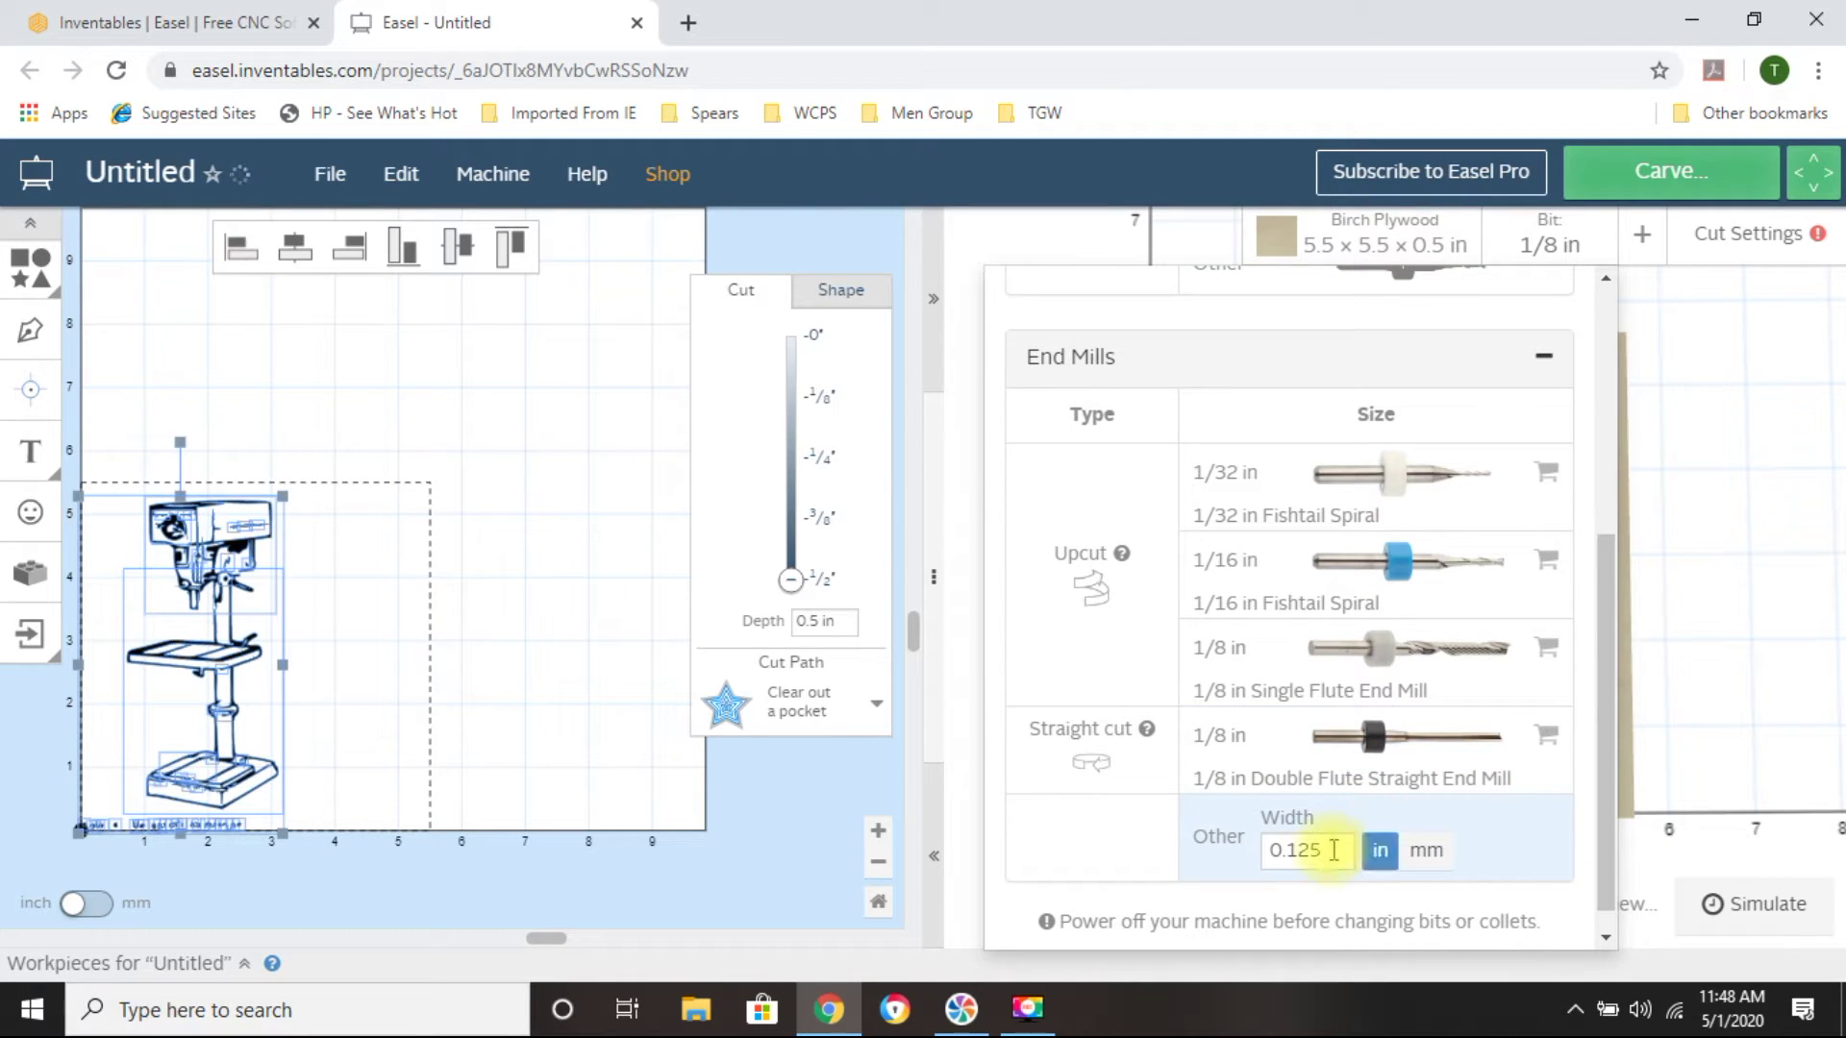
click(1334, 850)
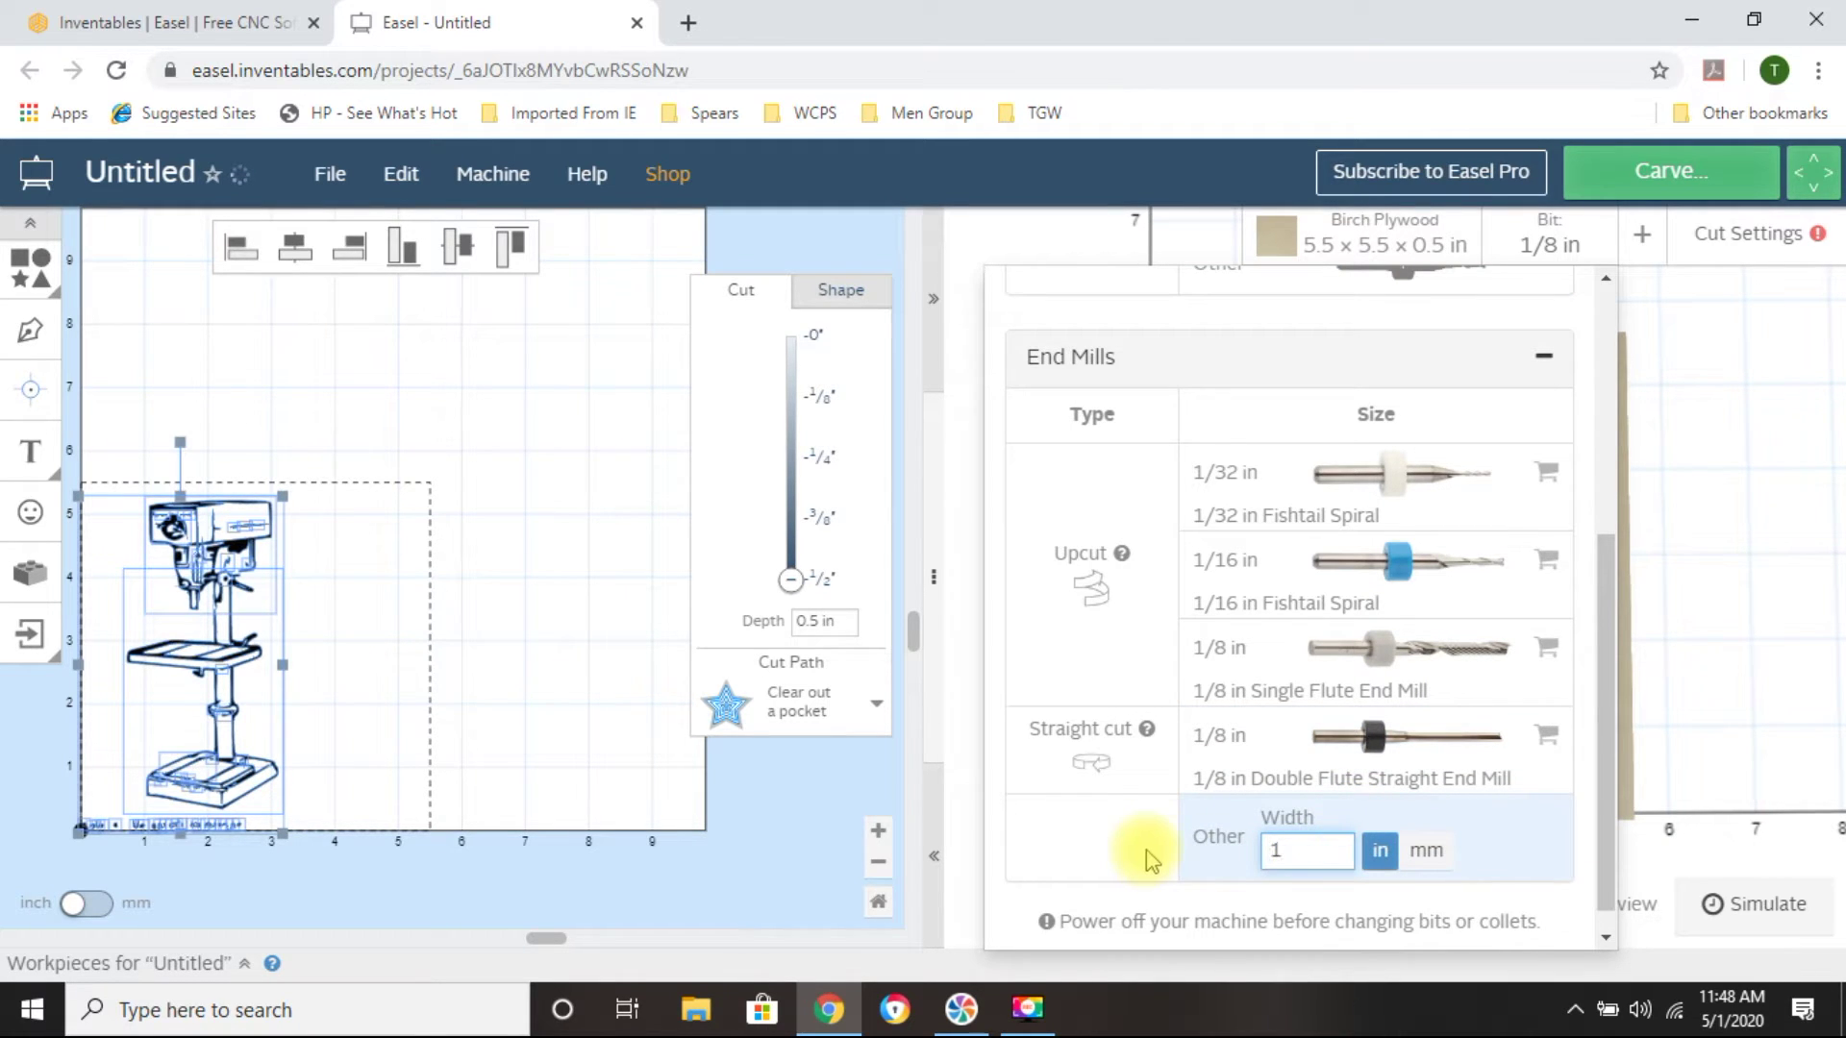
click(1426, 861)
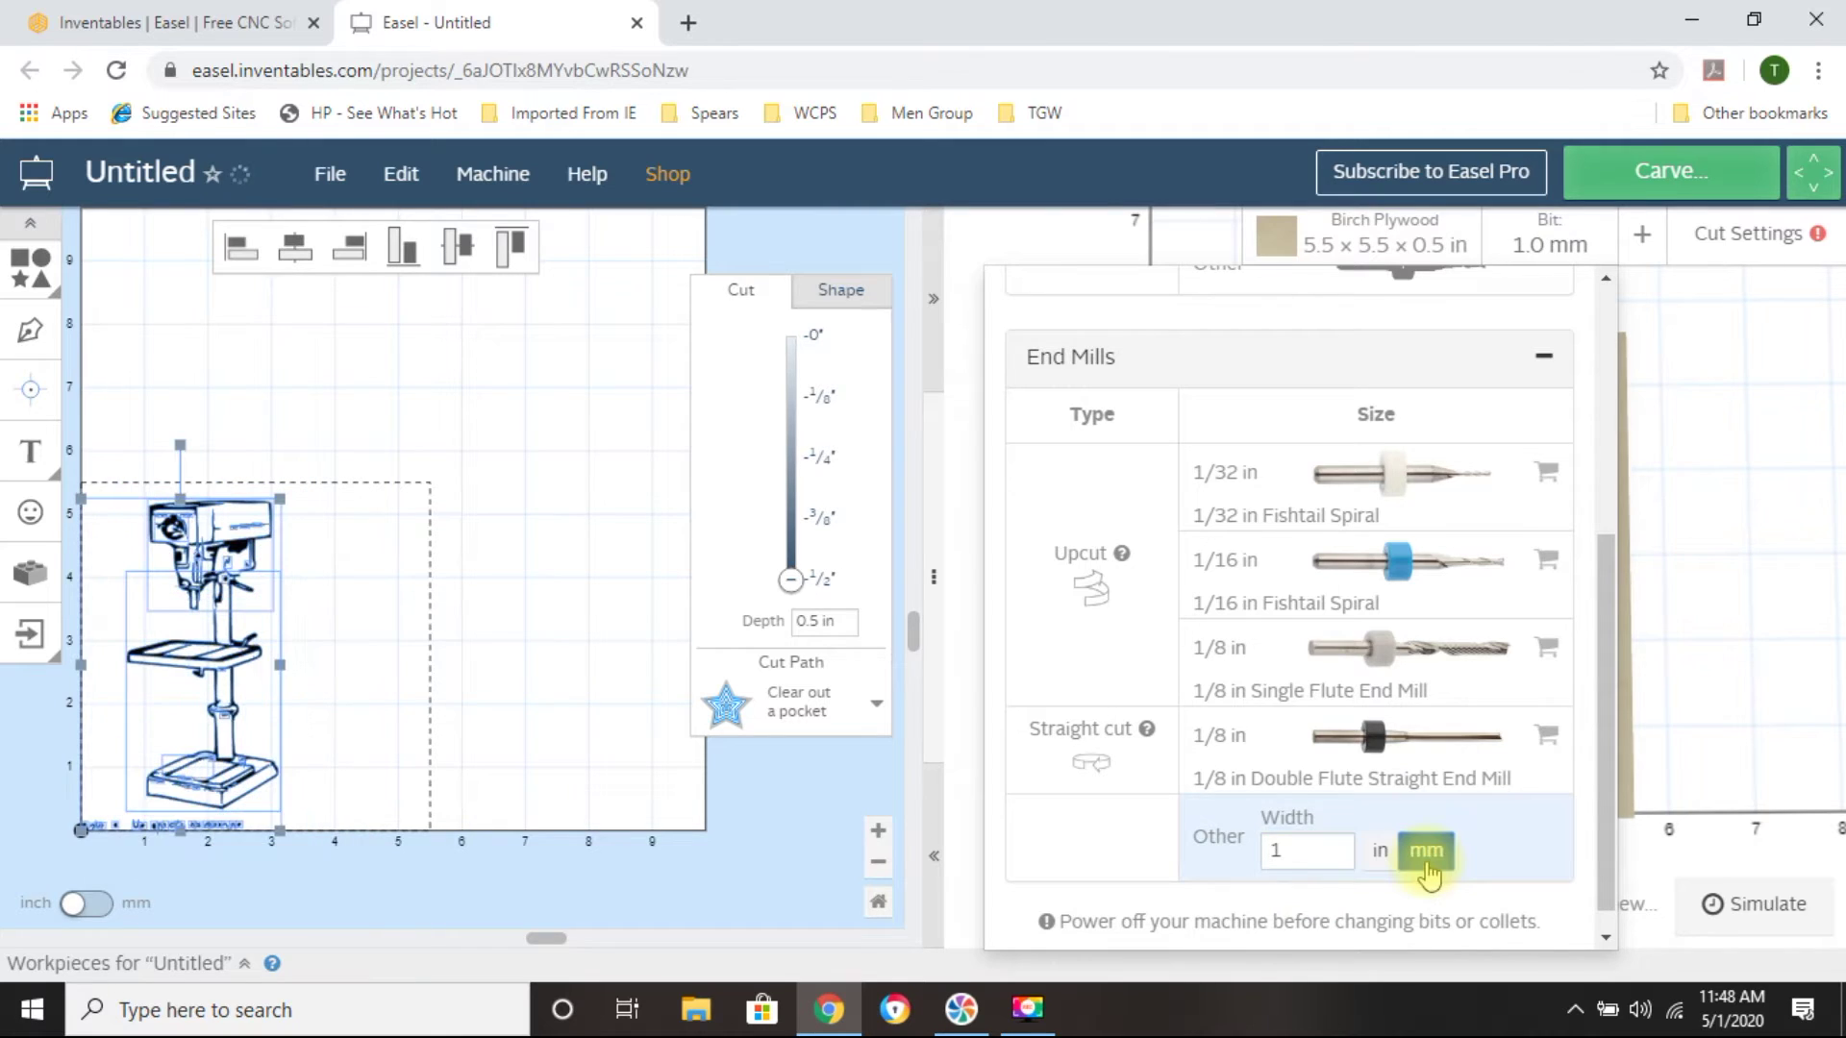
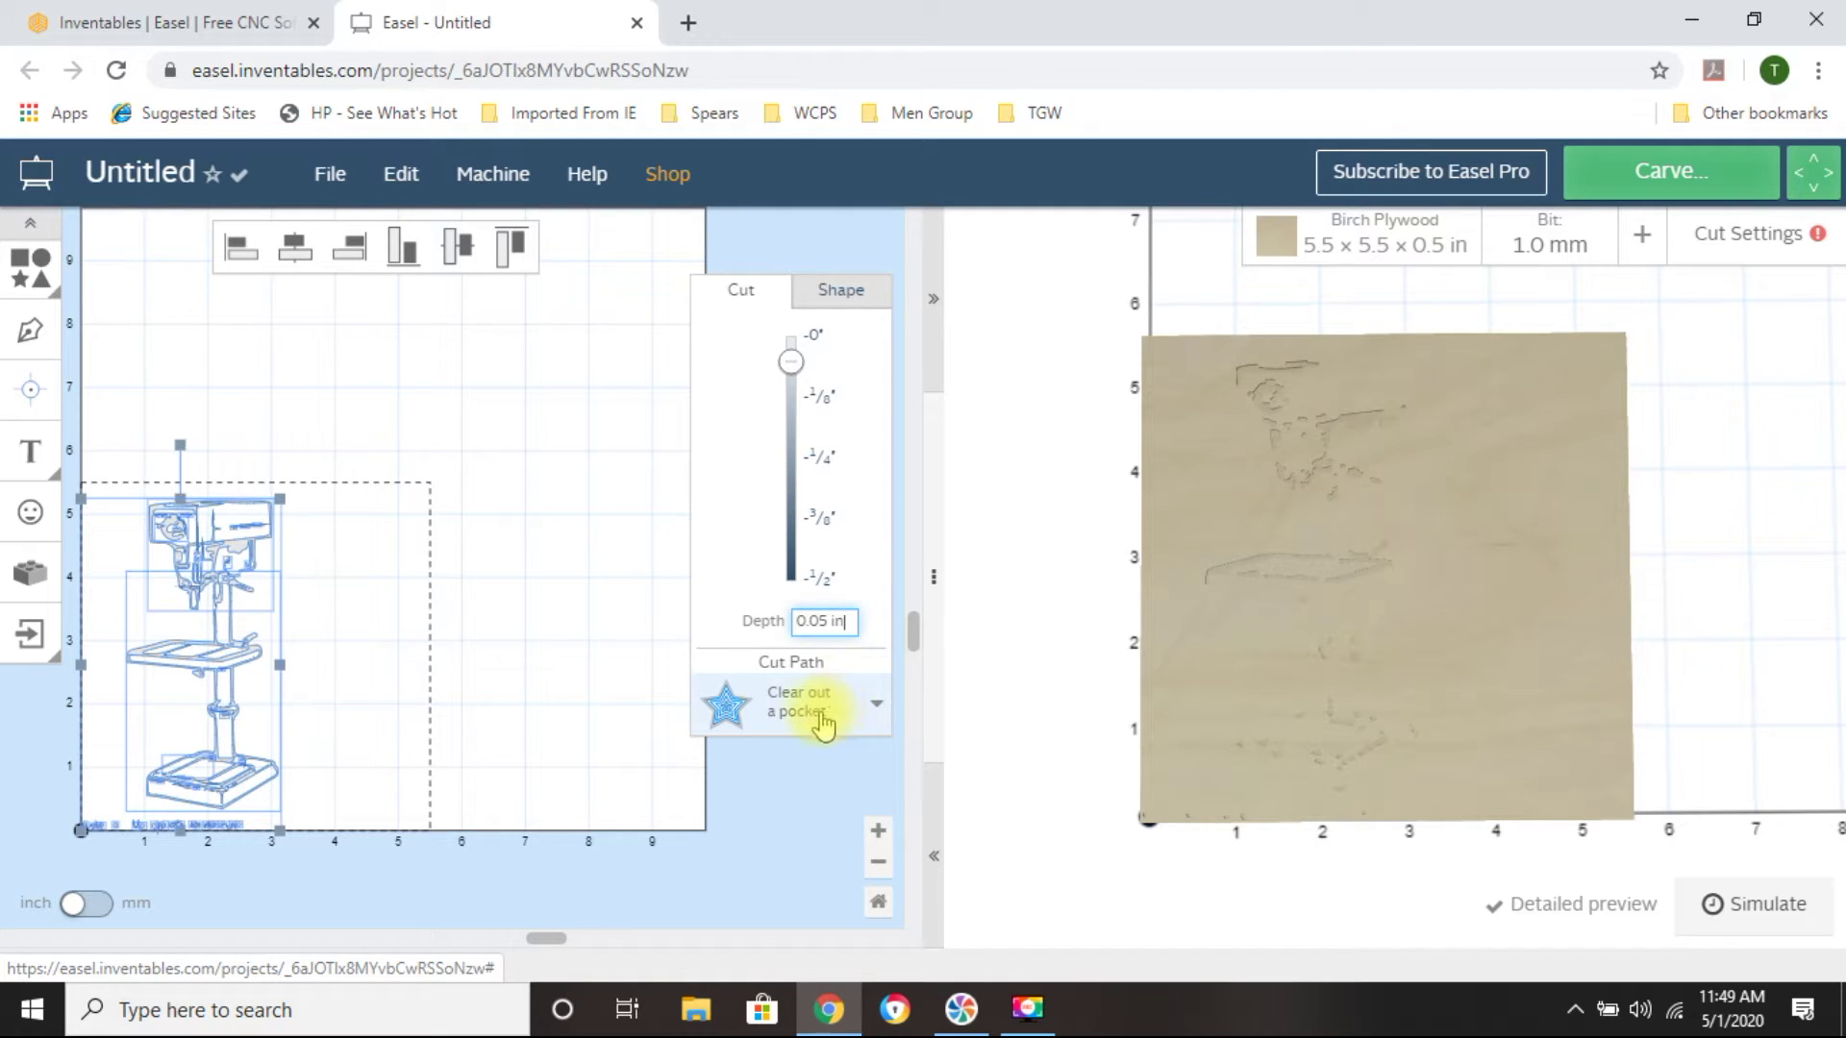
Set the drill press drawing's cut path to Cut on shape path and inspect the carve preview
click(823, 721)
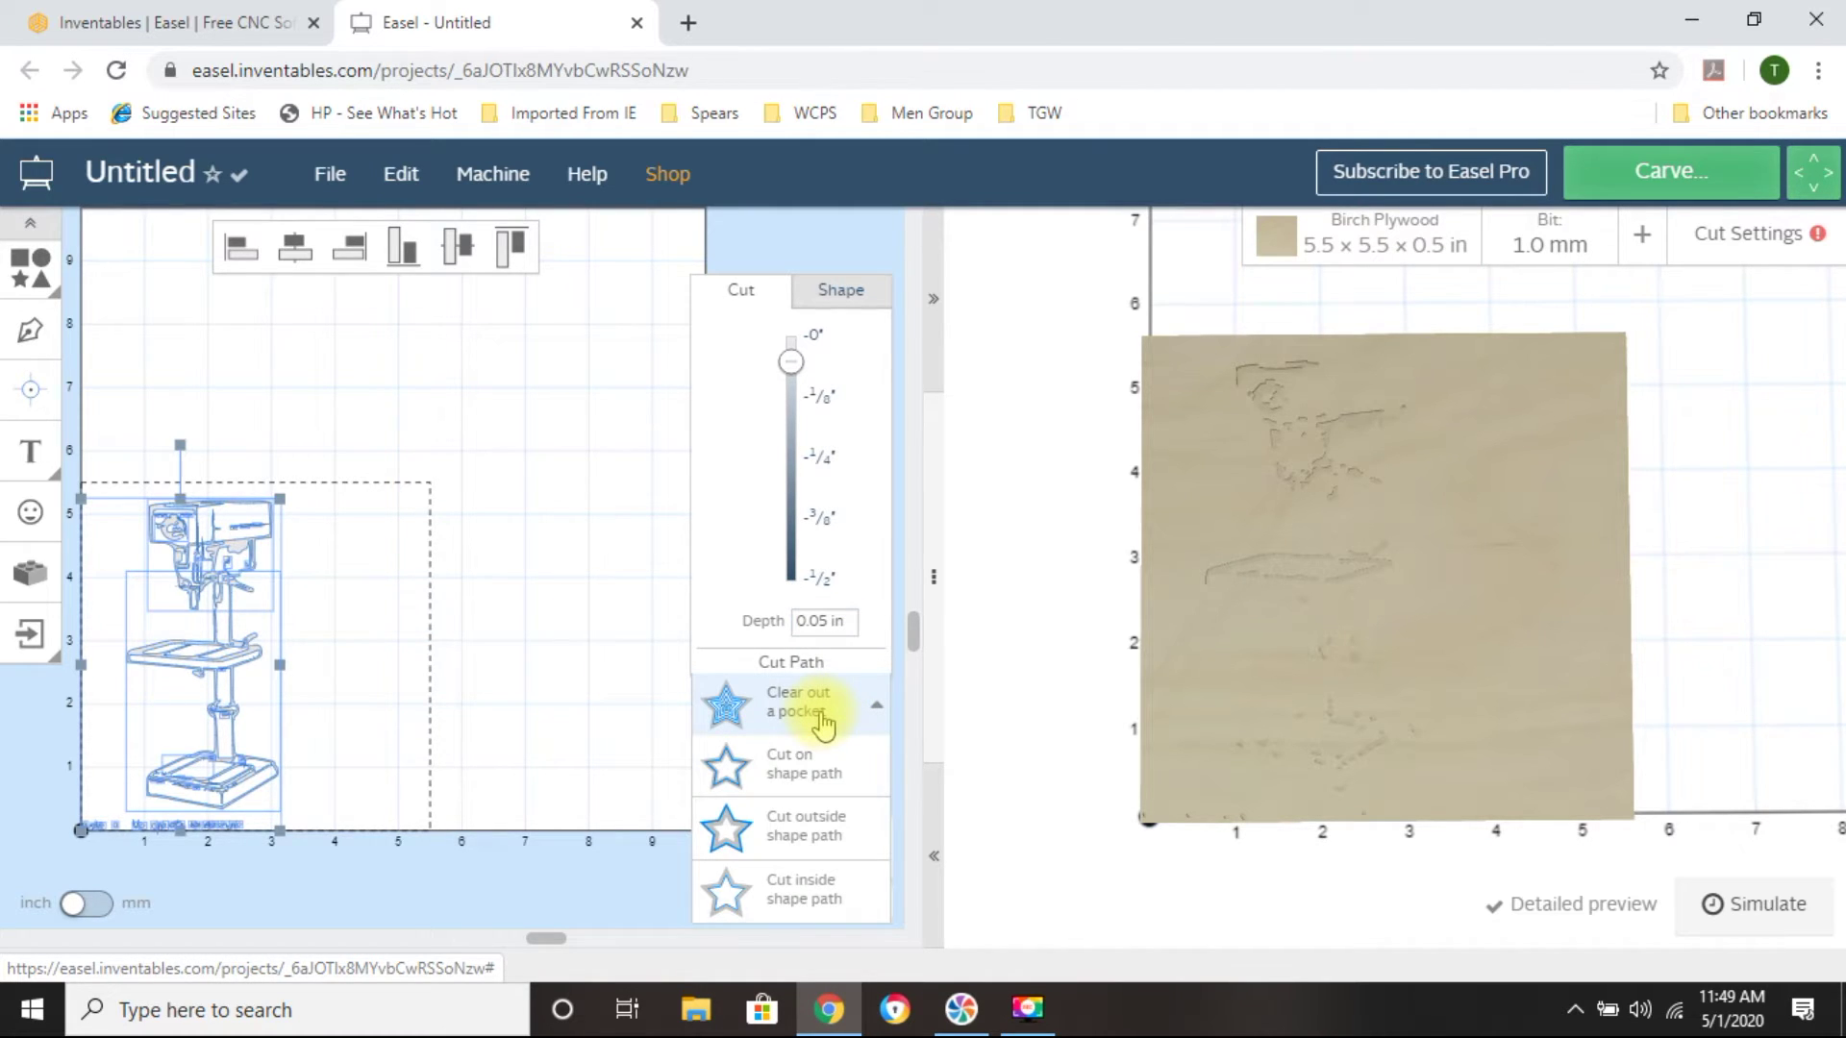
click(818, 774)
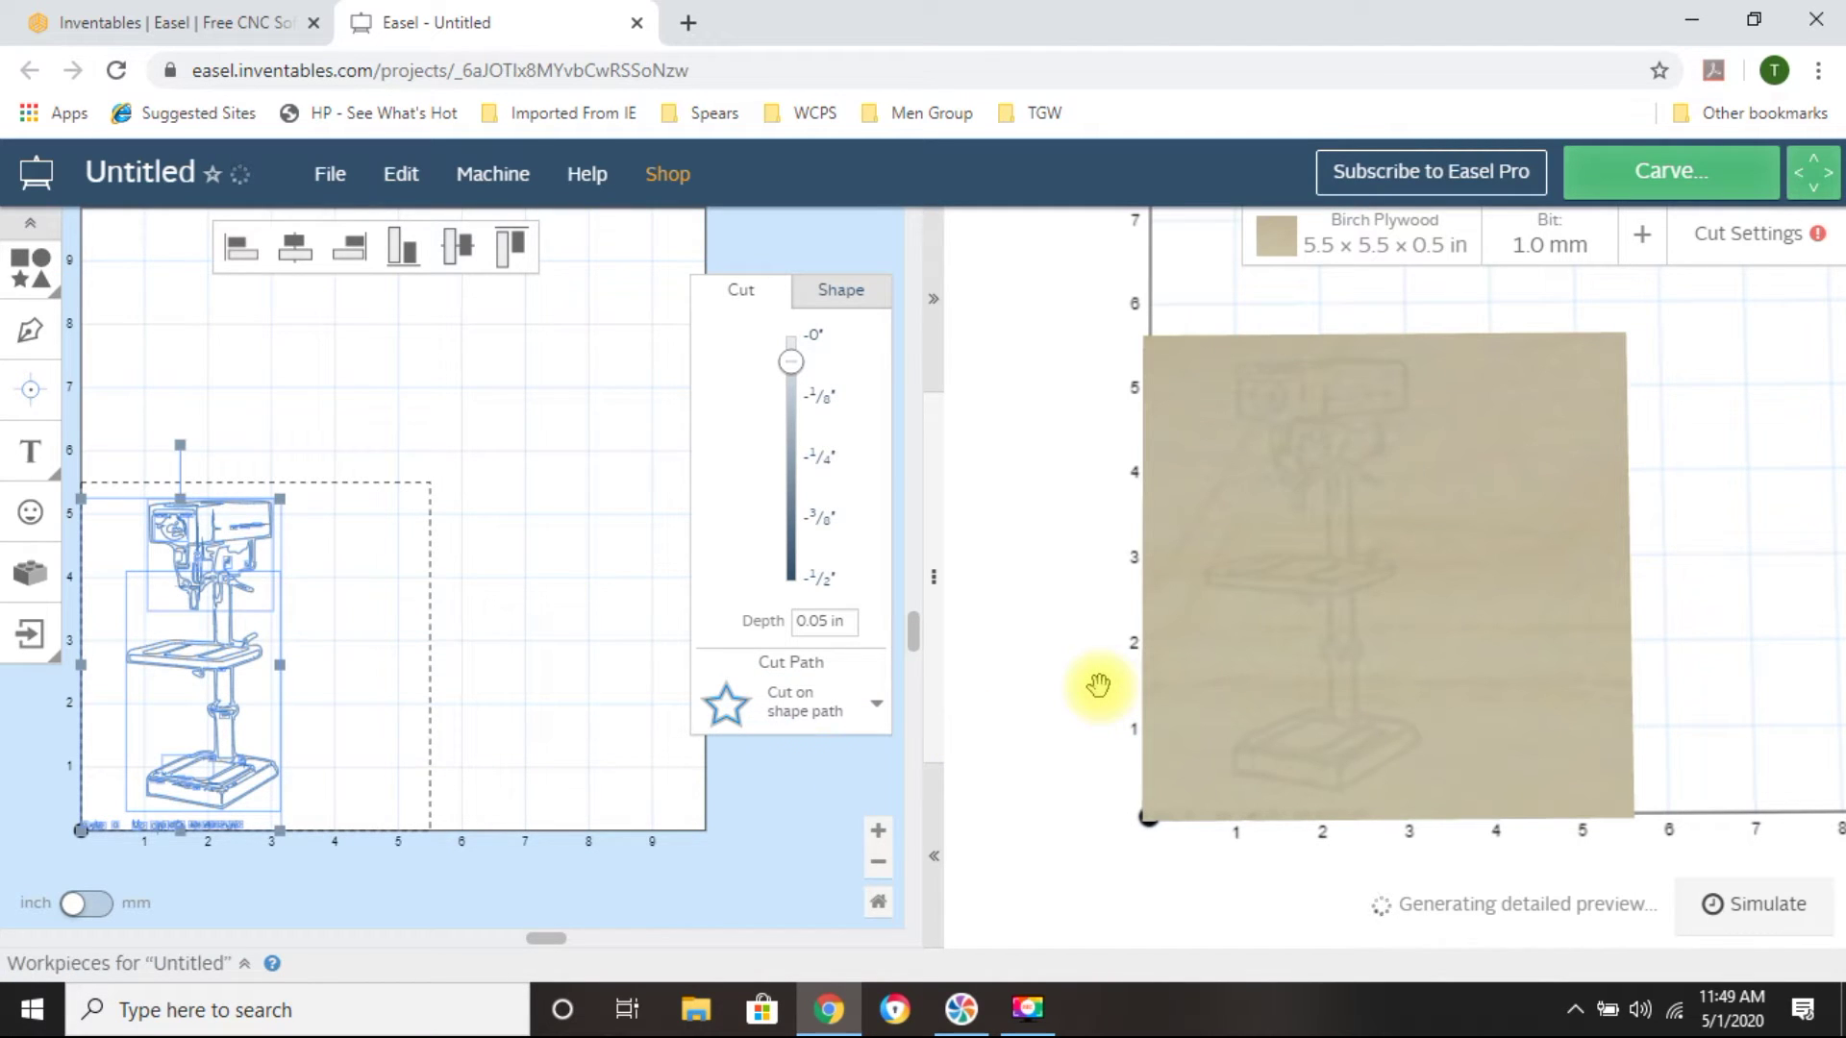
scroll(1309, 670, up, 5)
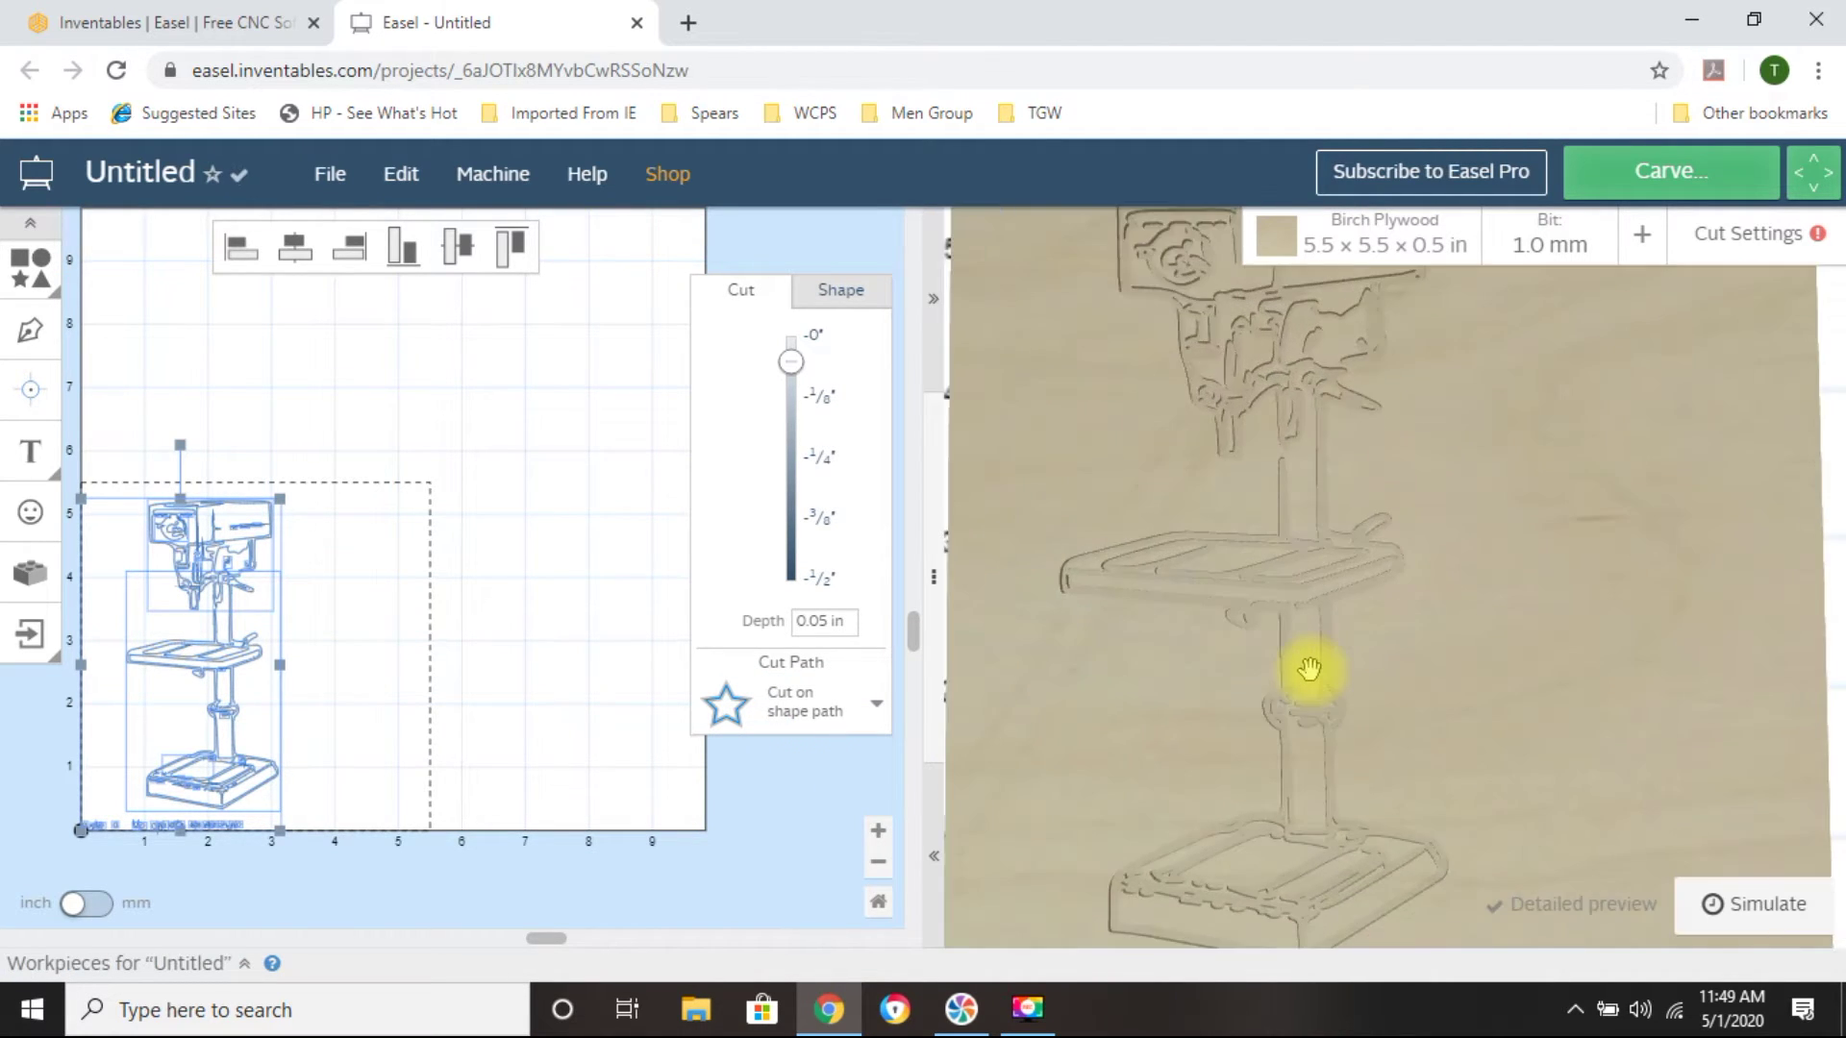
scroll(1309, 670, up, 3)
scroll(1147, 496, up, 4)
scroll(1147, 496, down, 10)
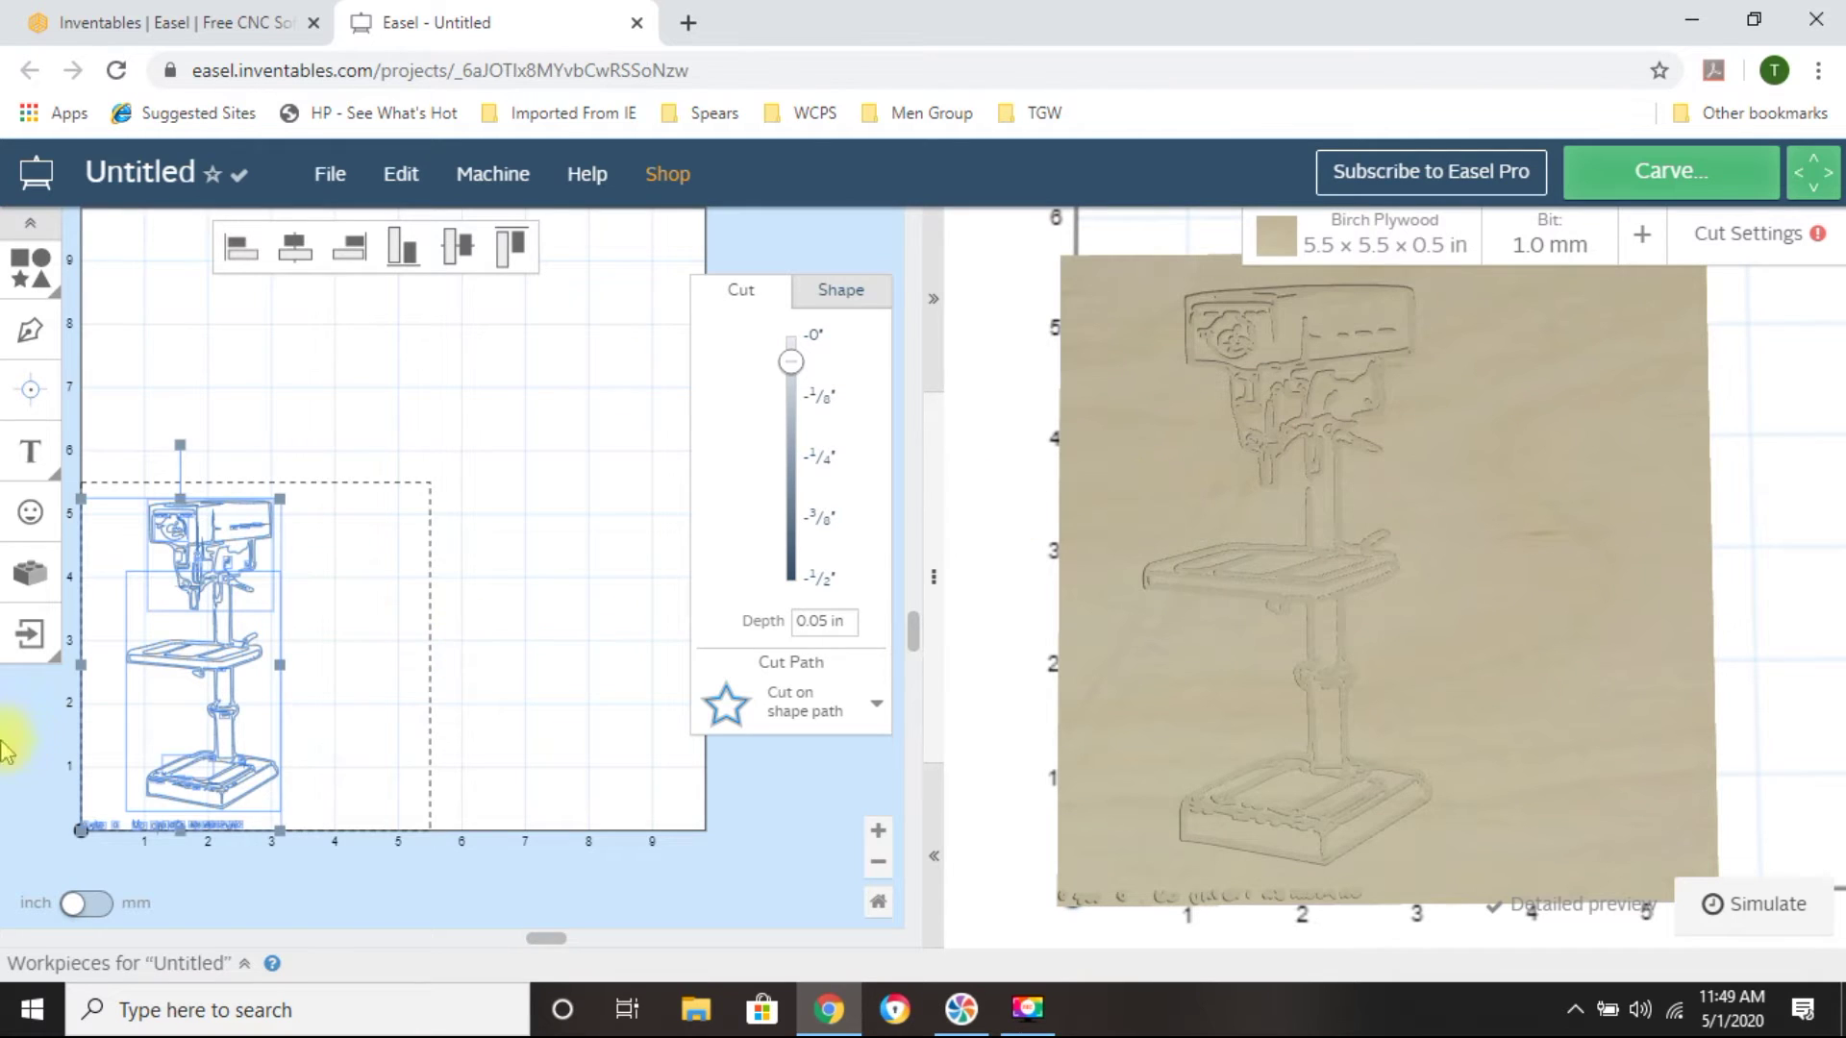
click(297, 409)
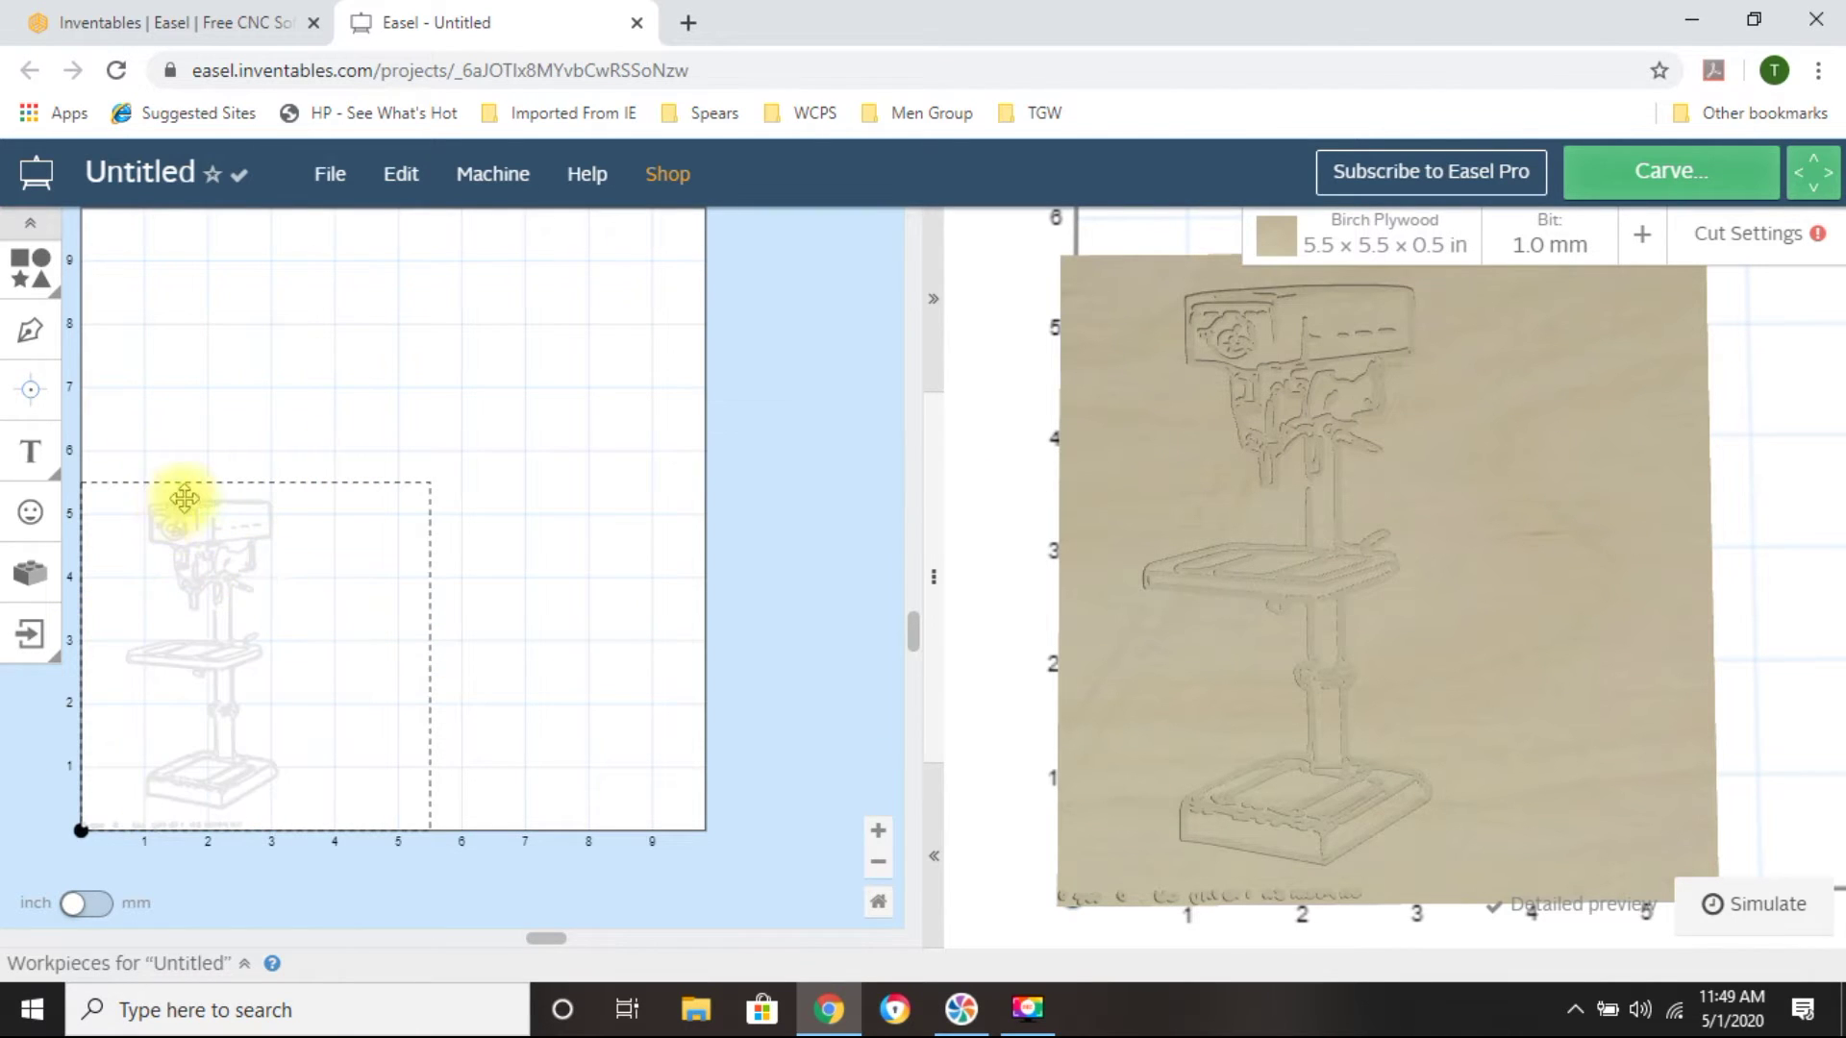
click(878, 831)
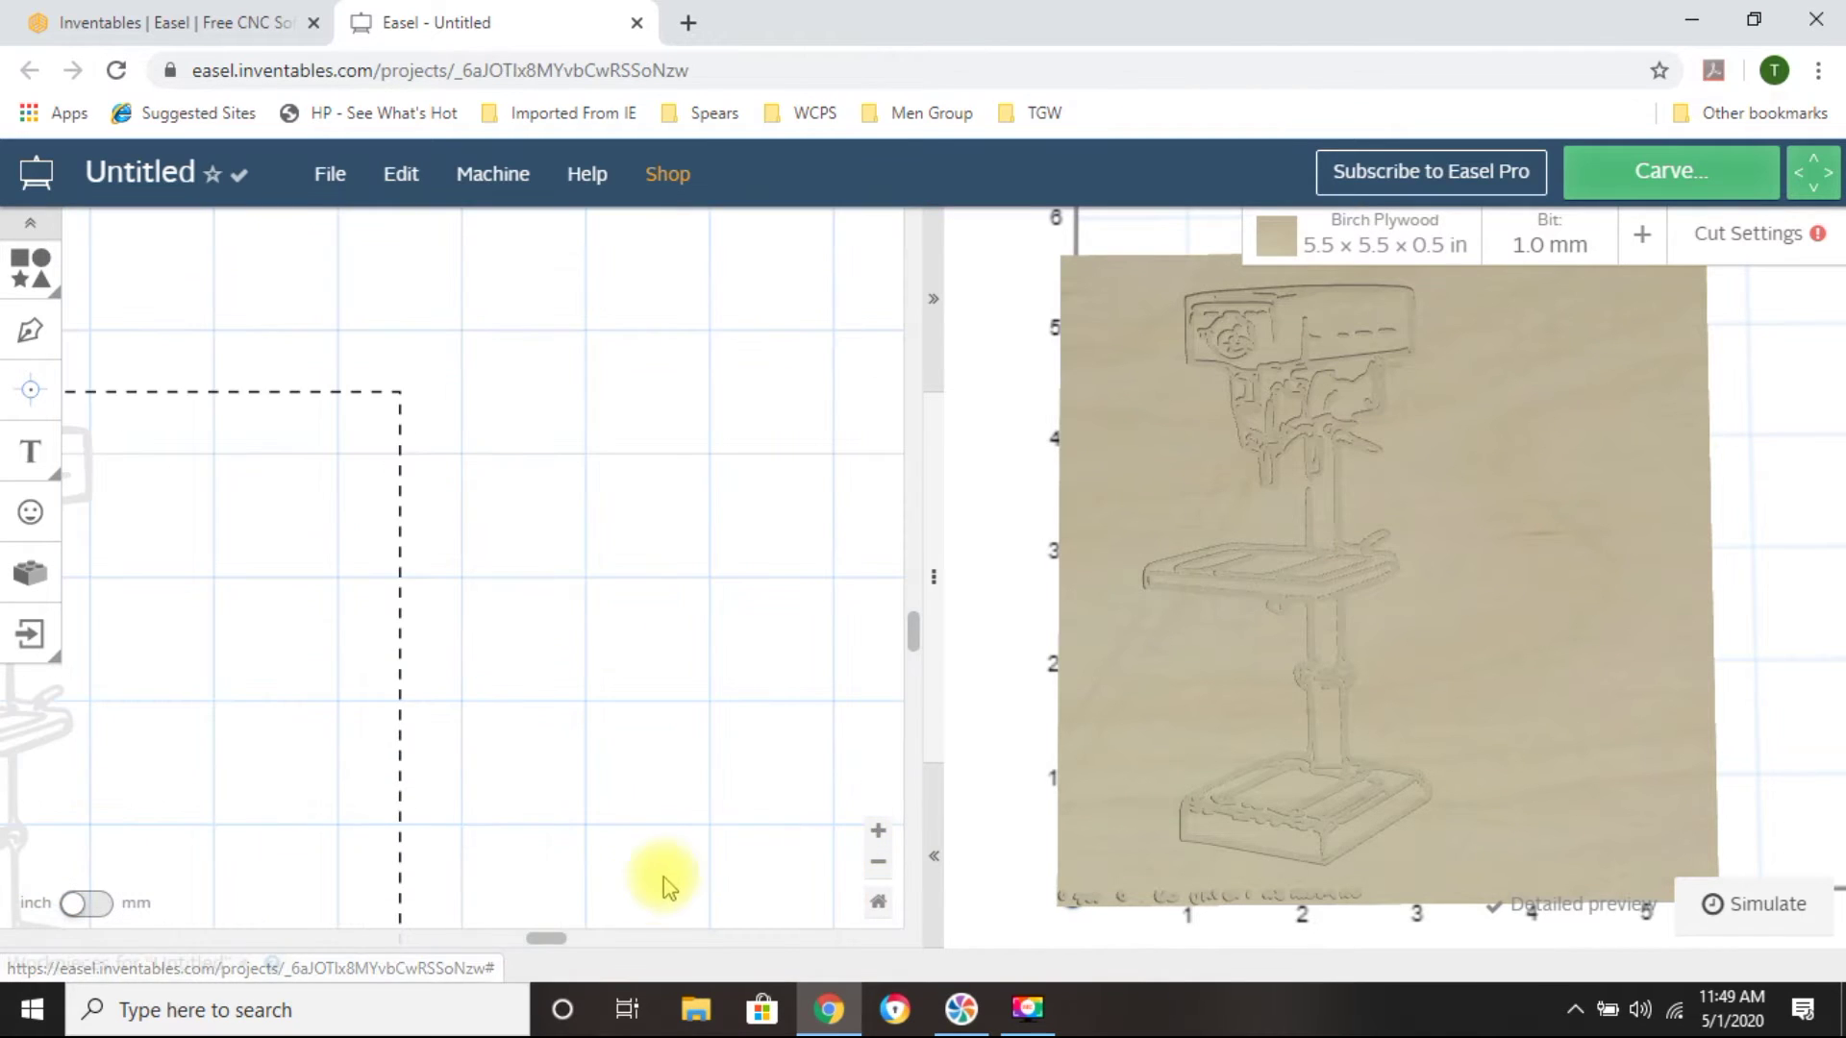
drag(548, 939, 210, 938)
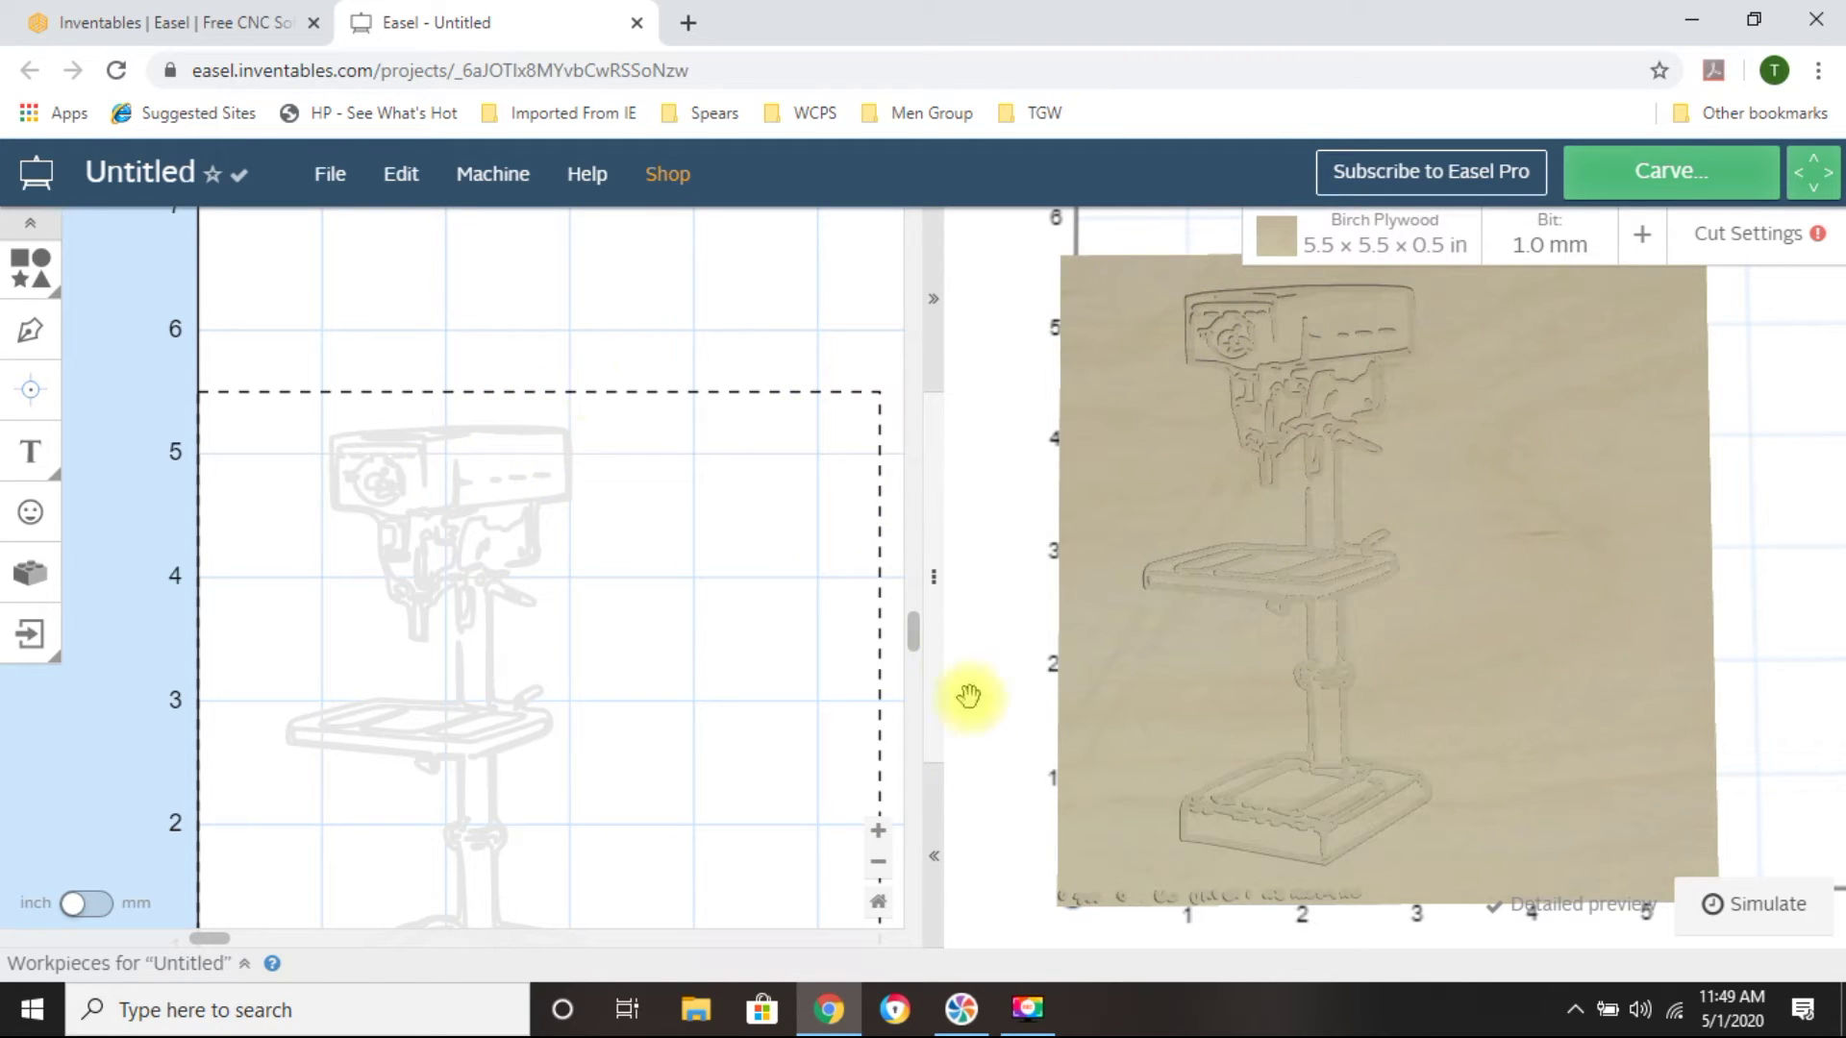
click(878, 862)
drag(694, 377, 240, 879)
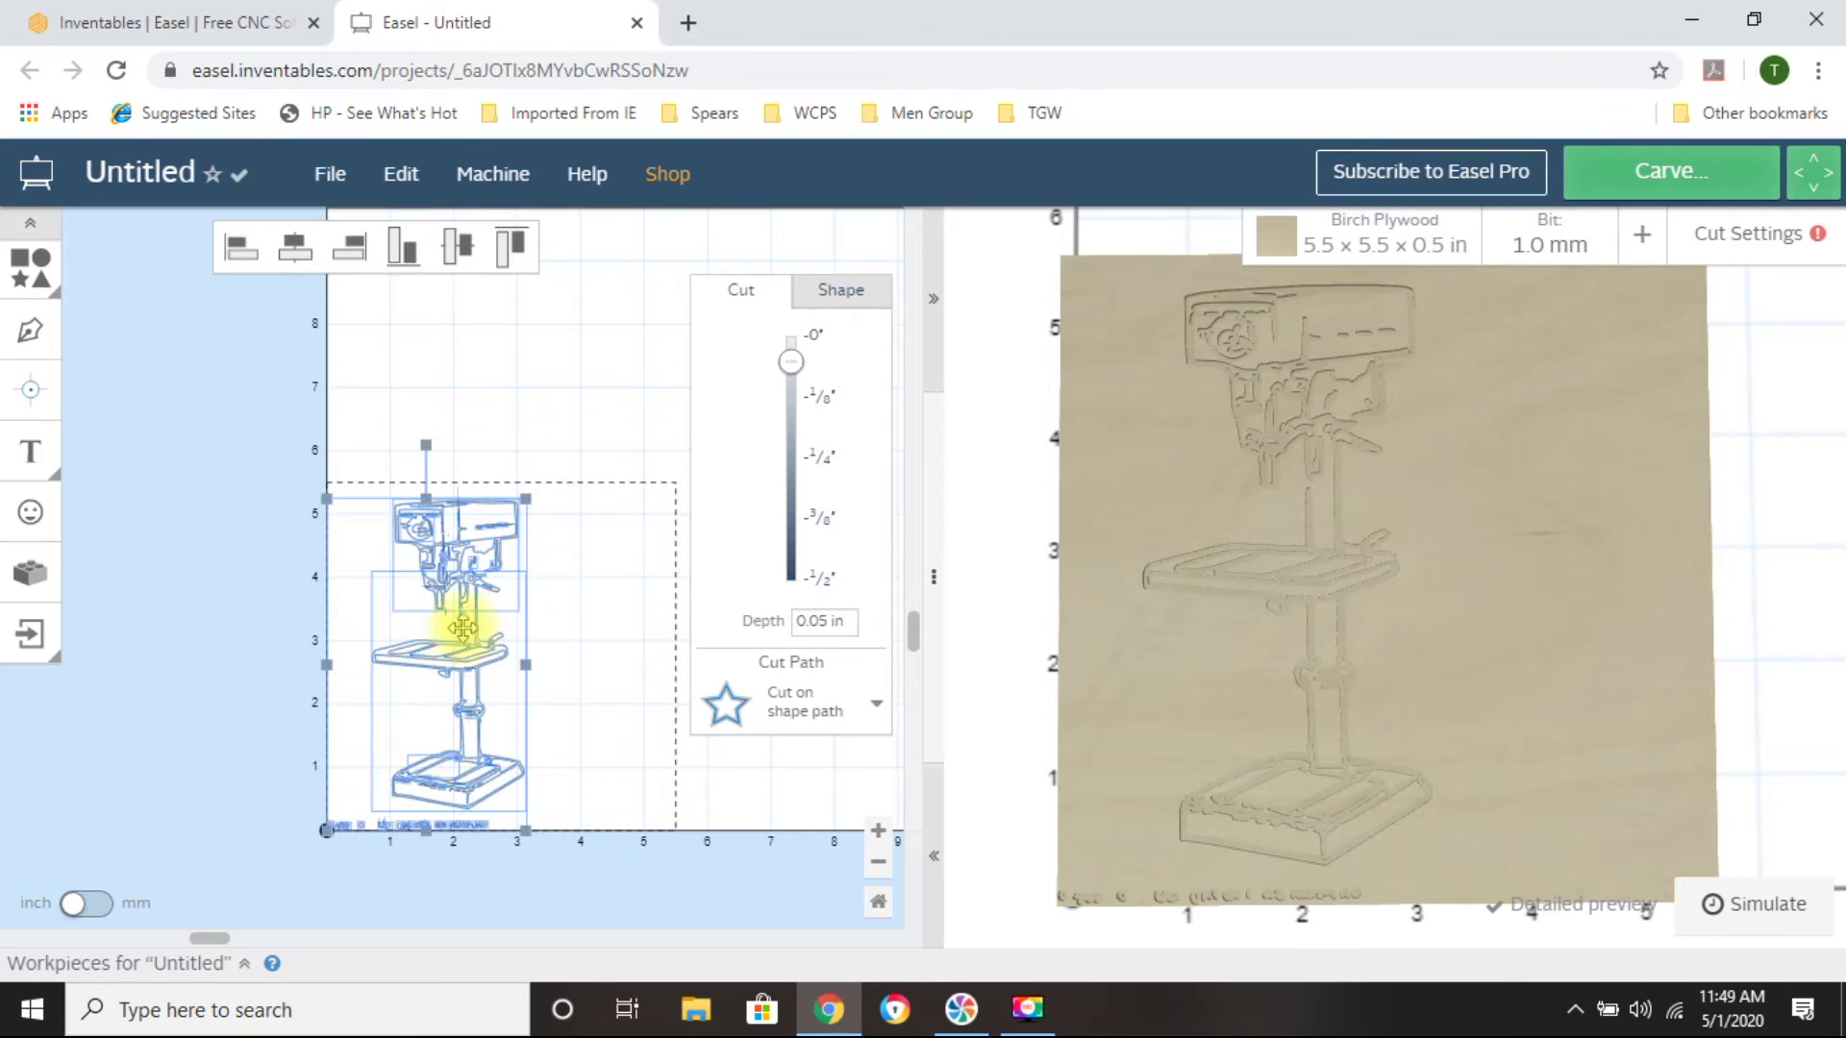
click(416, 193)
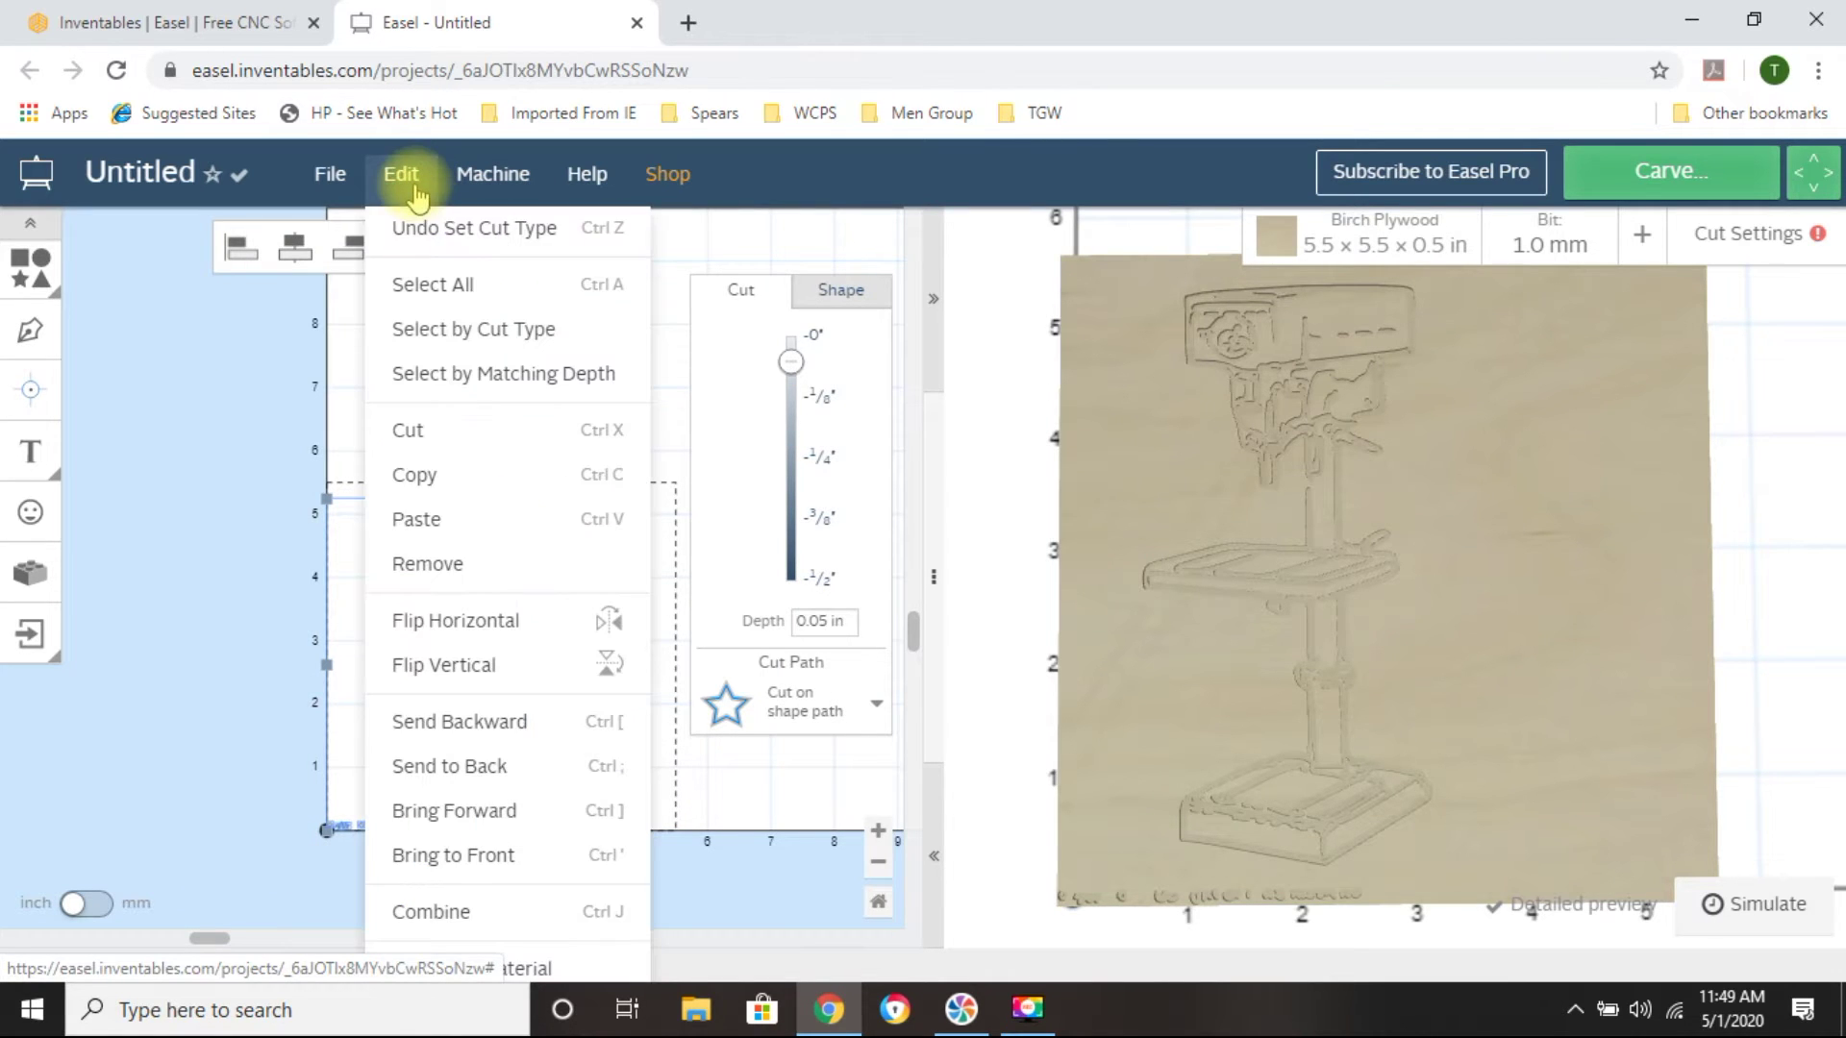
click(88, 567)
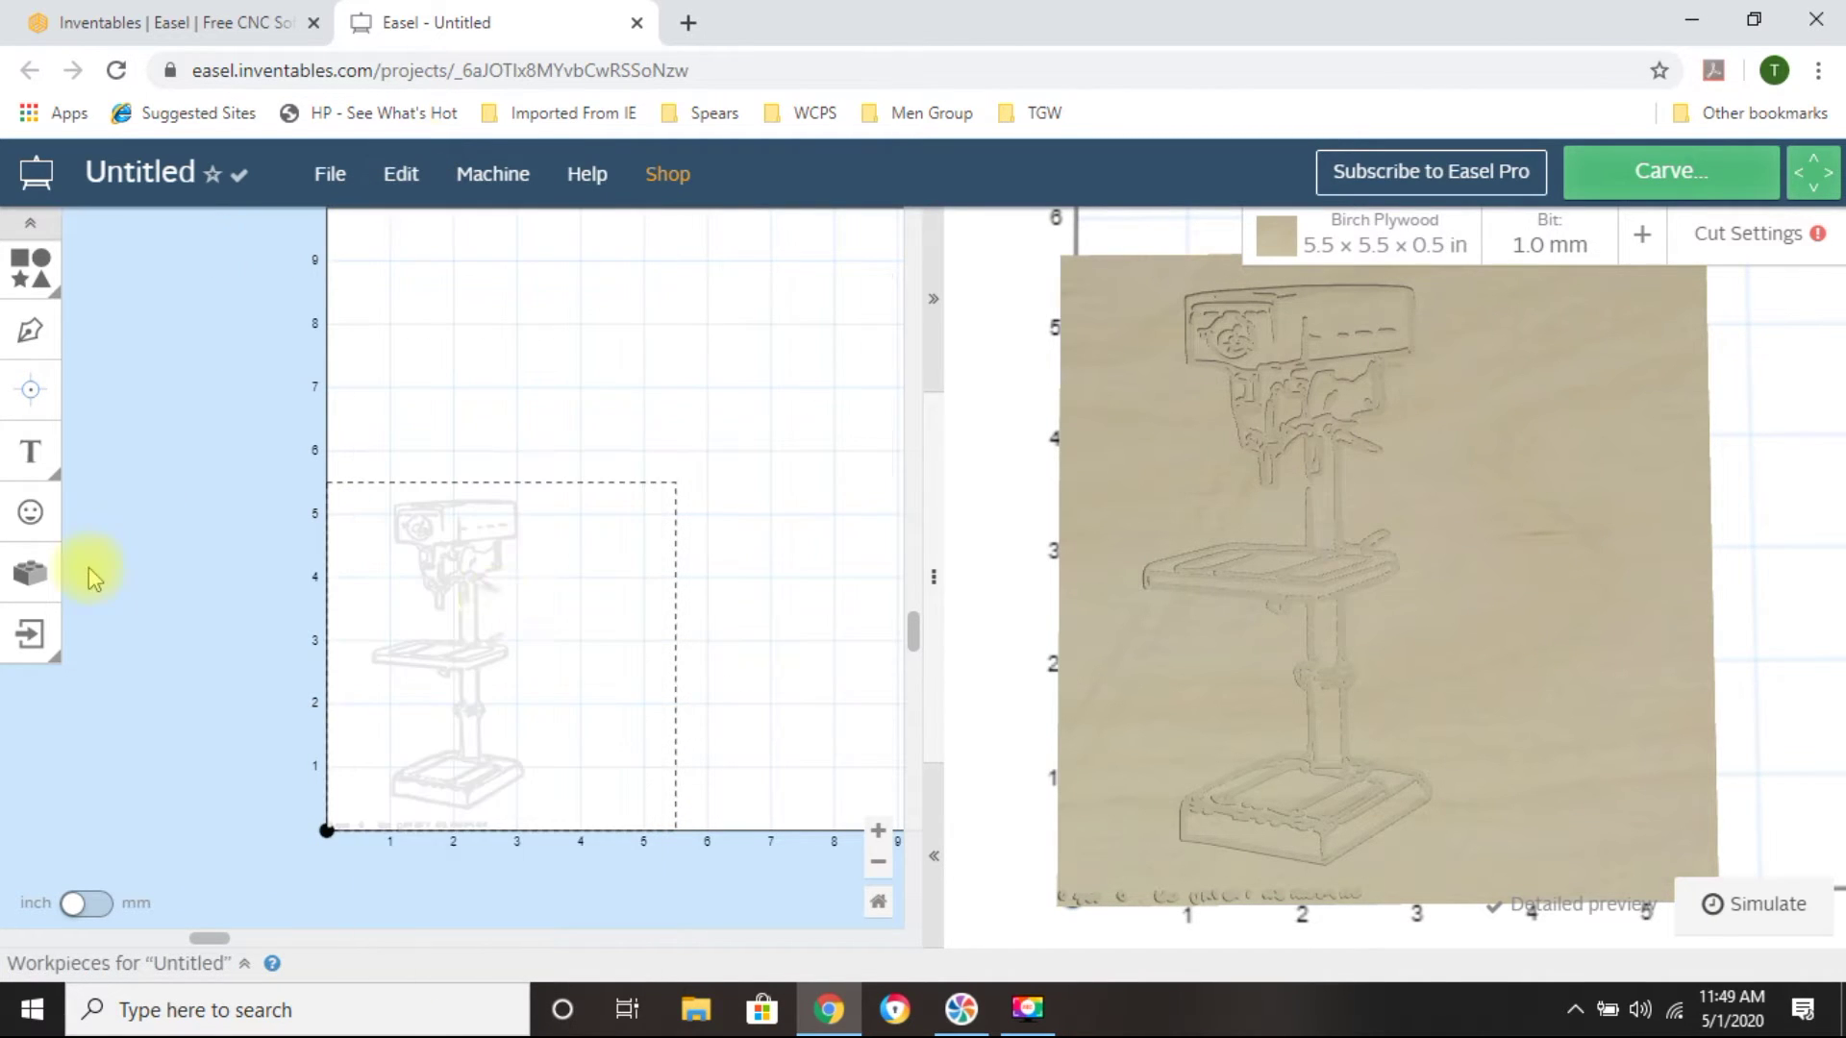
drag(747, 358, 222, 889)
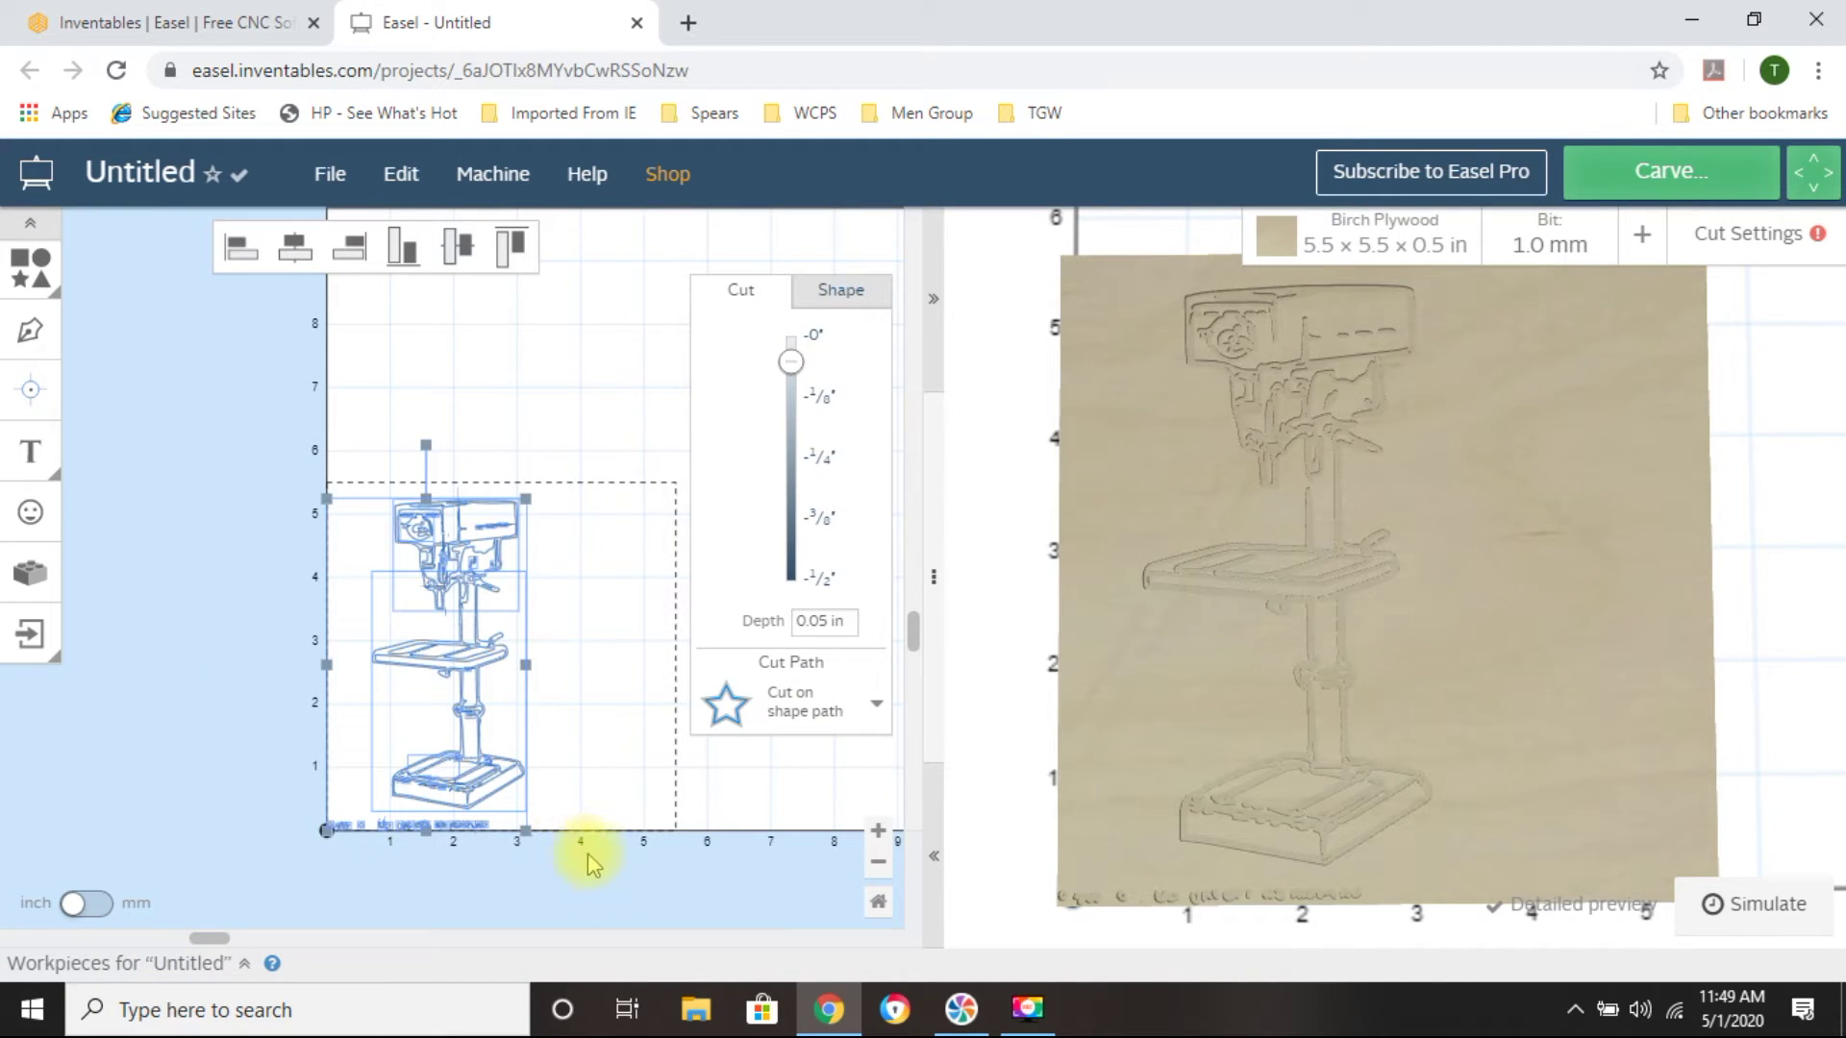
click(127, 438)
Combine all the drill press shapes into one object, leaving out the small lettering along the material's lower edge
drag(782, 336, 286, 805)
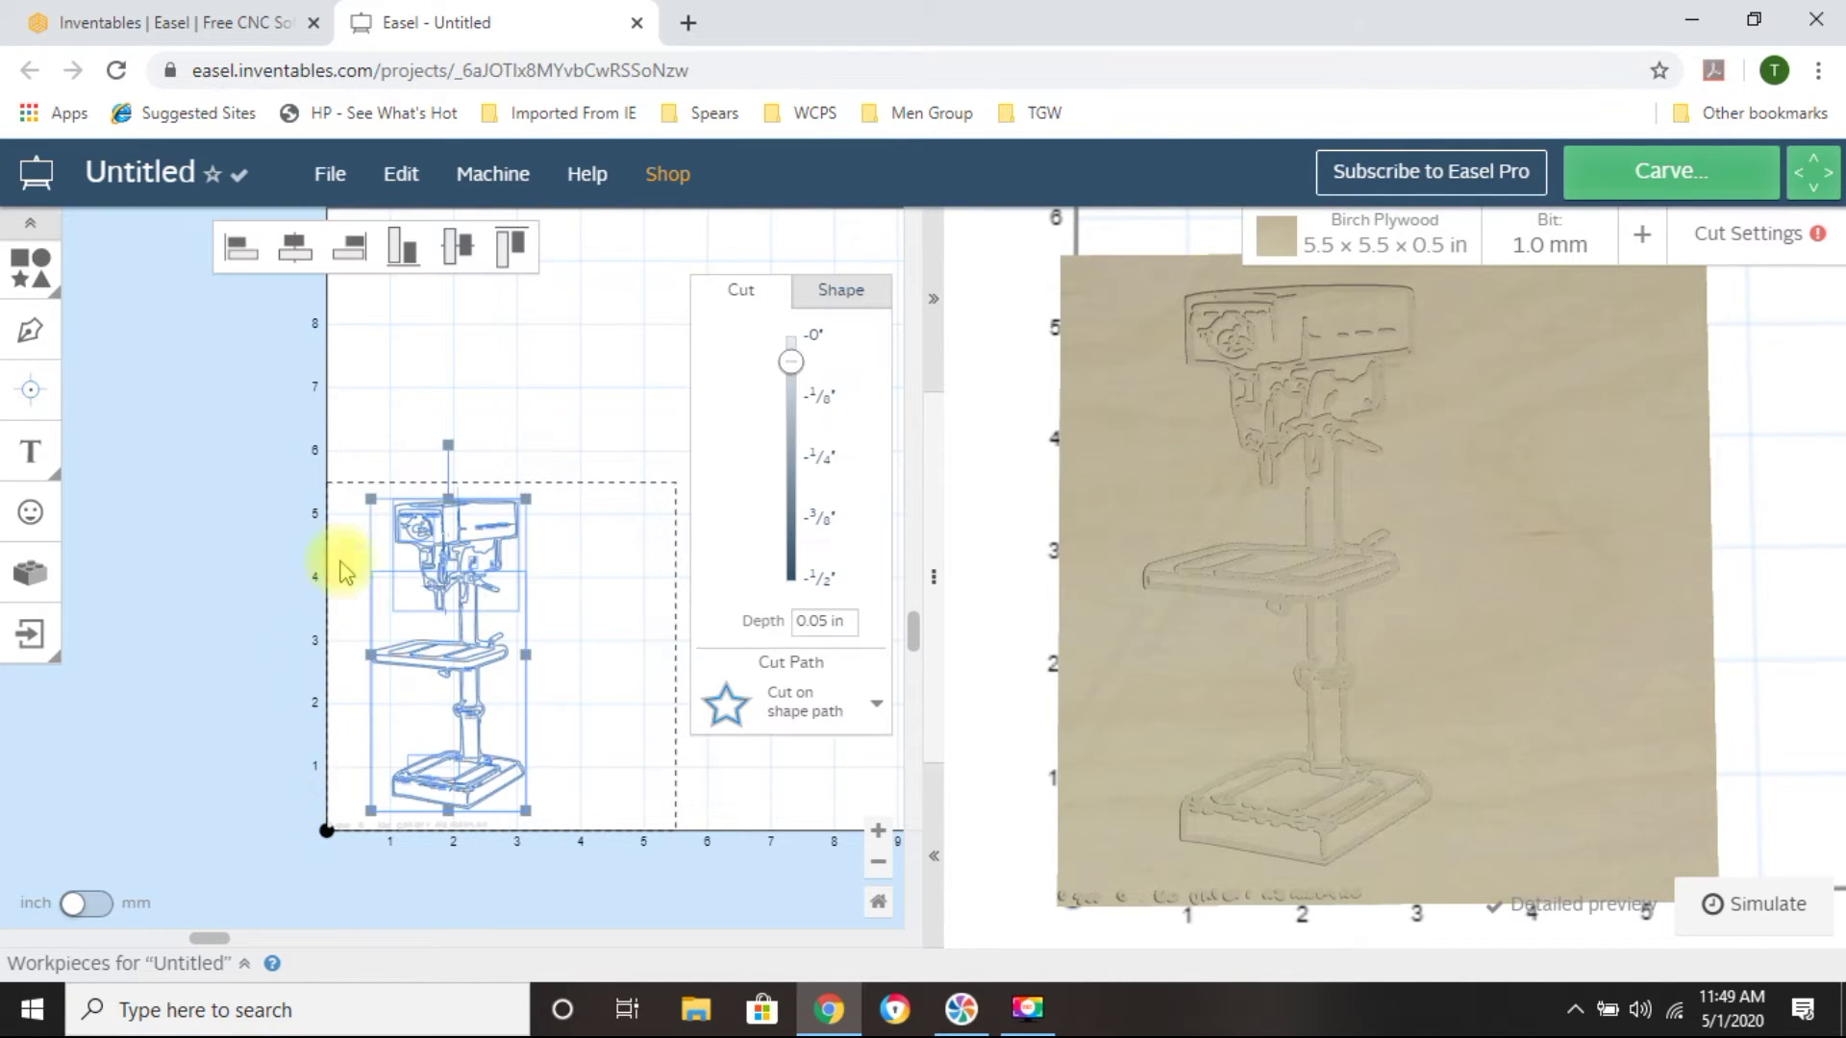
click(404, 176)
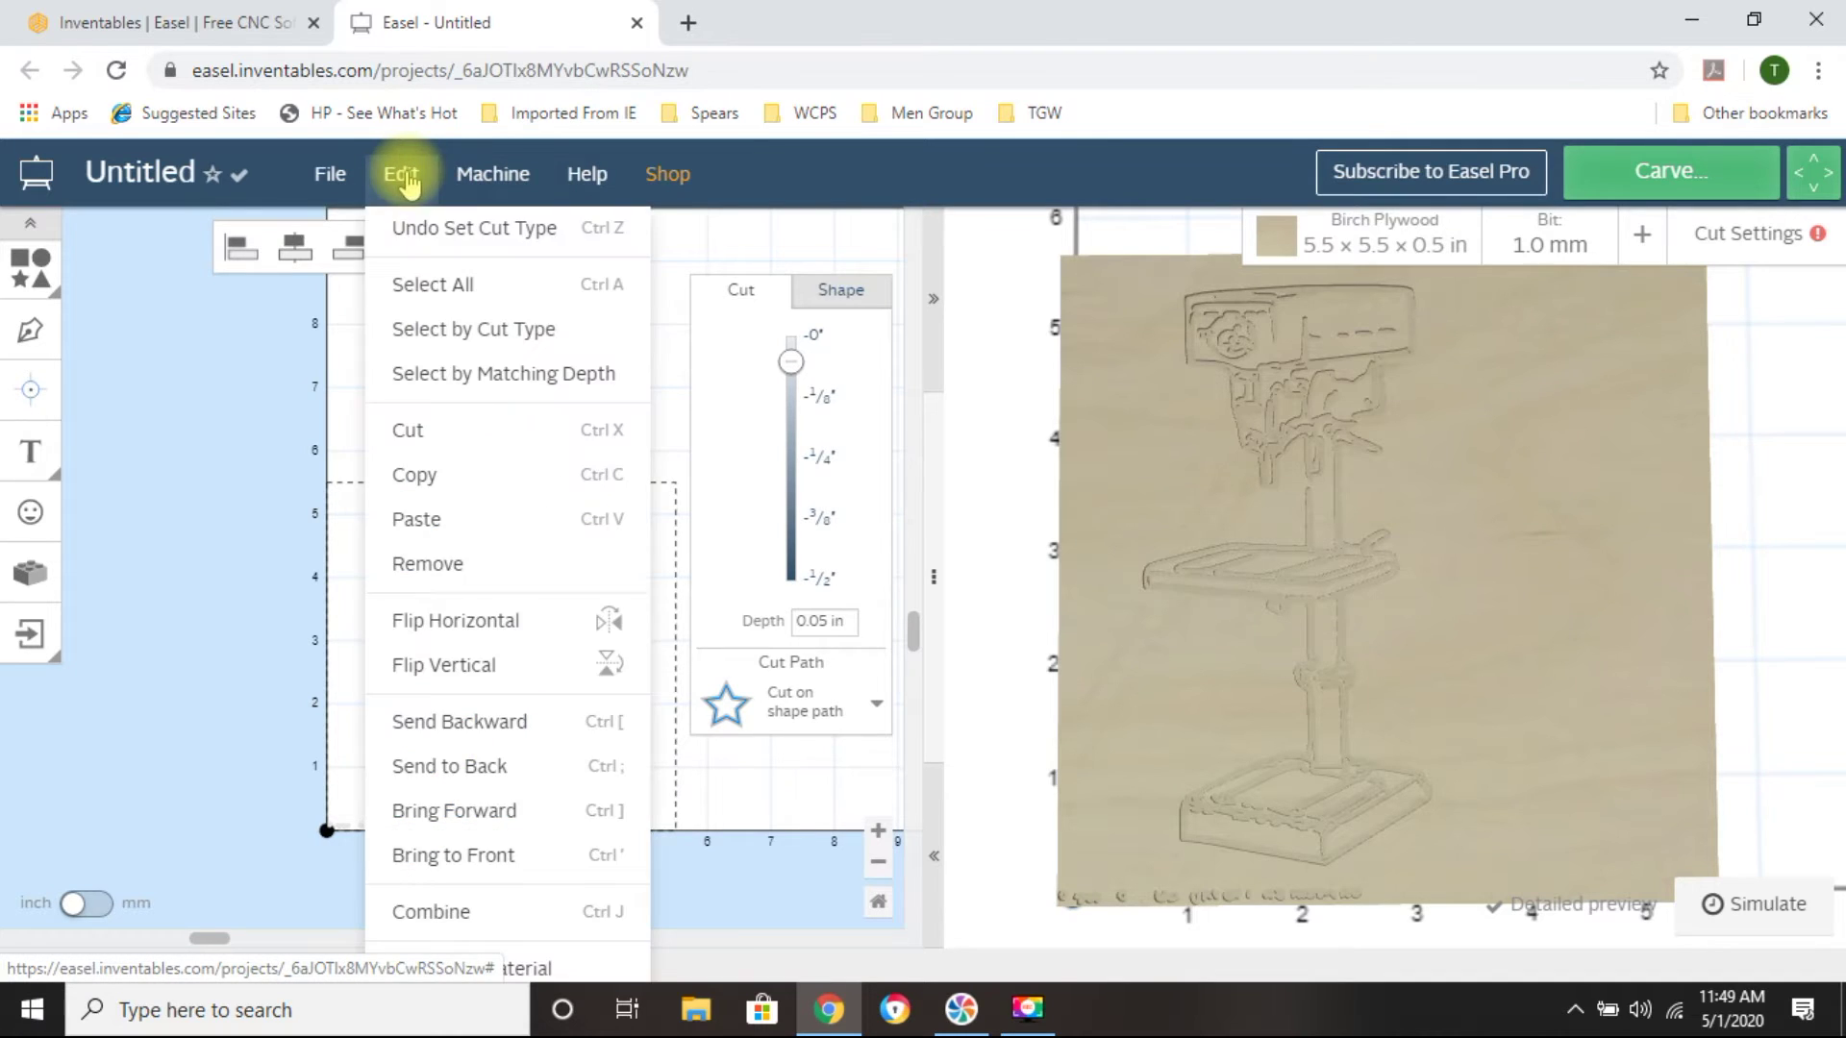
click(466, 921)
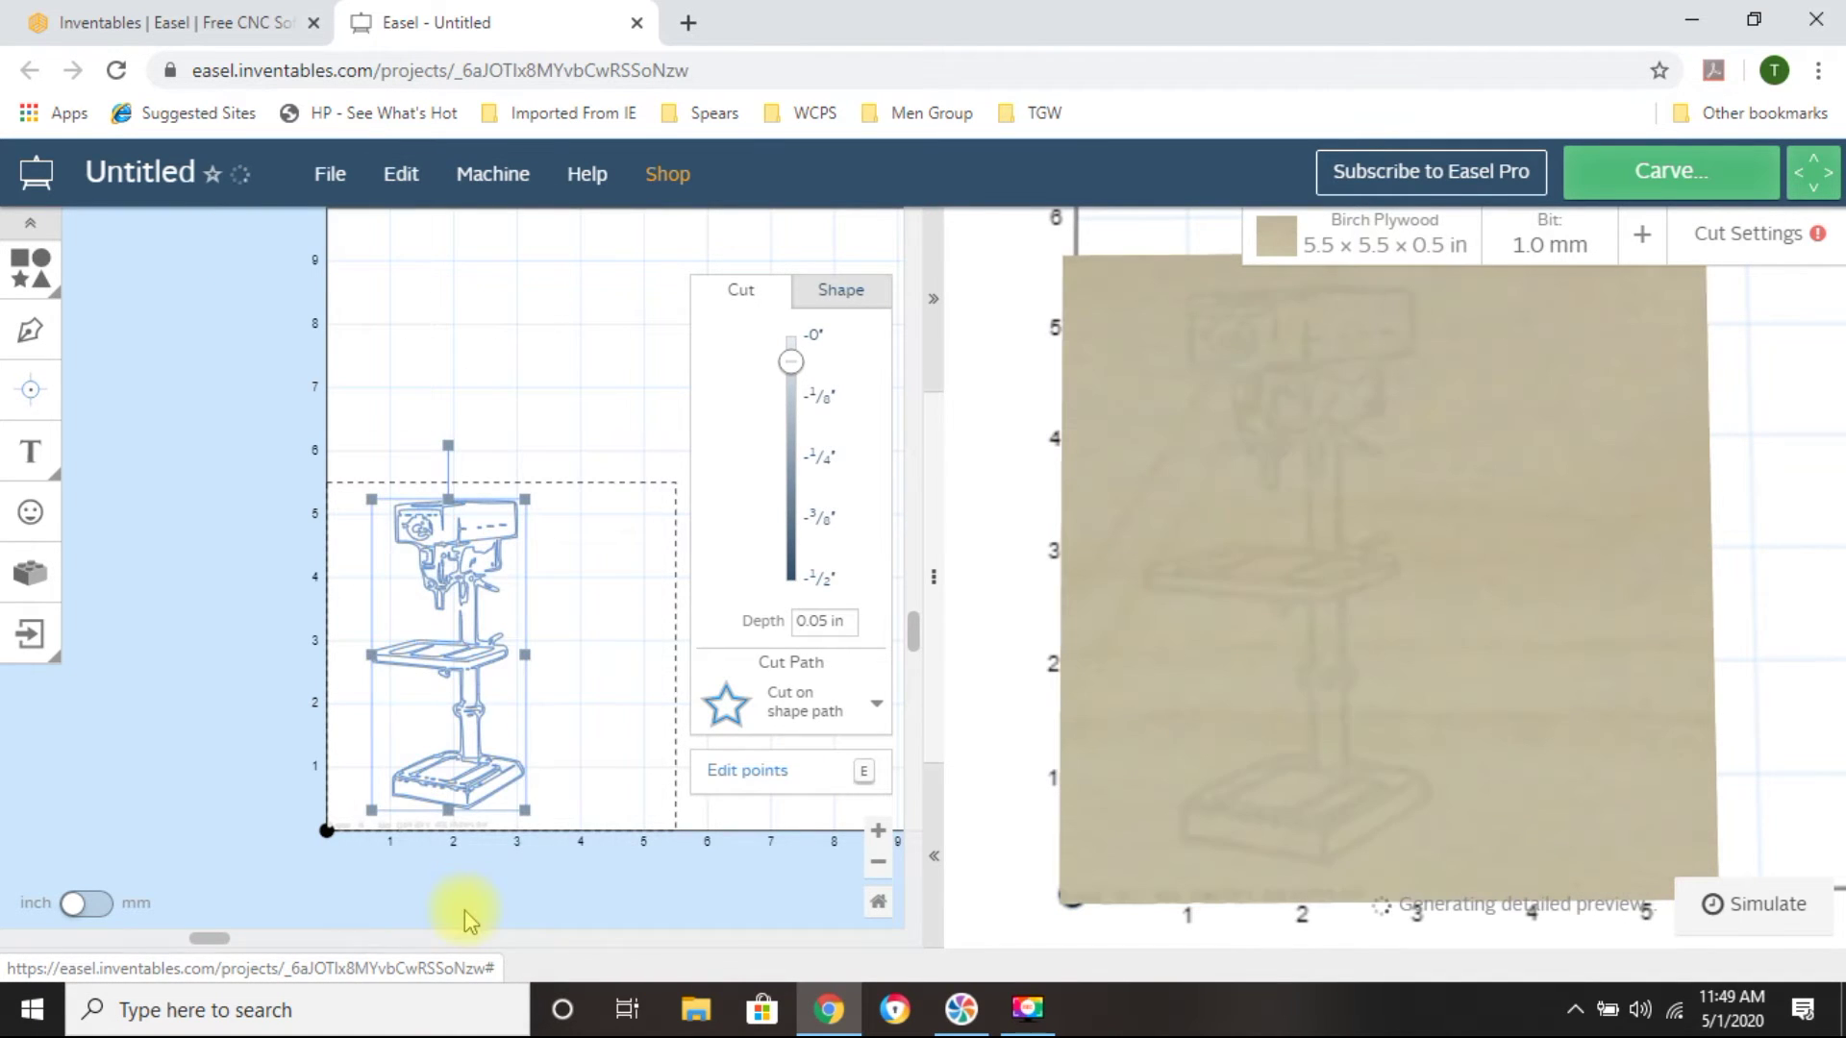
Move the combined drill press up, clear of the small lettering along the material's lower edge, and delete that lettering
click(457, 565)
drag(453, 565, 466, 362)
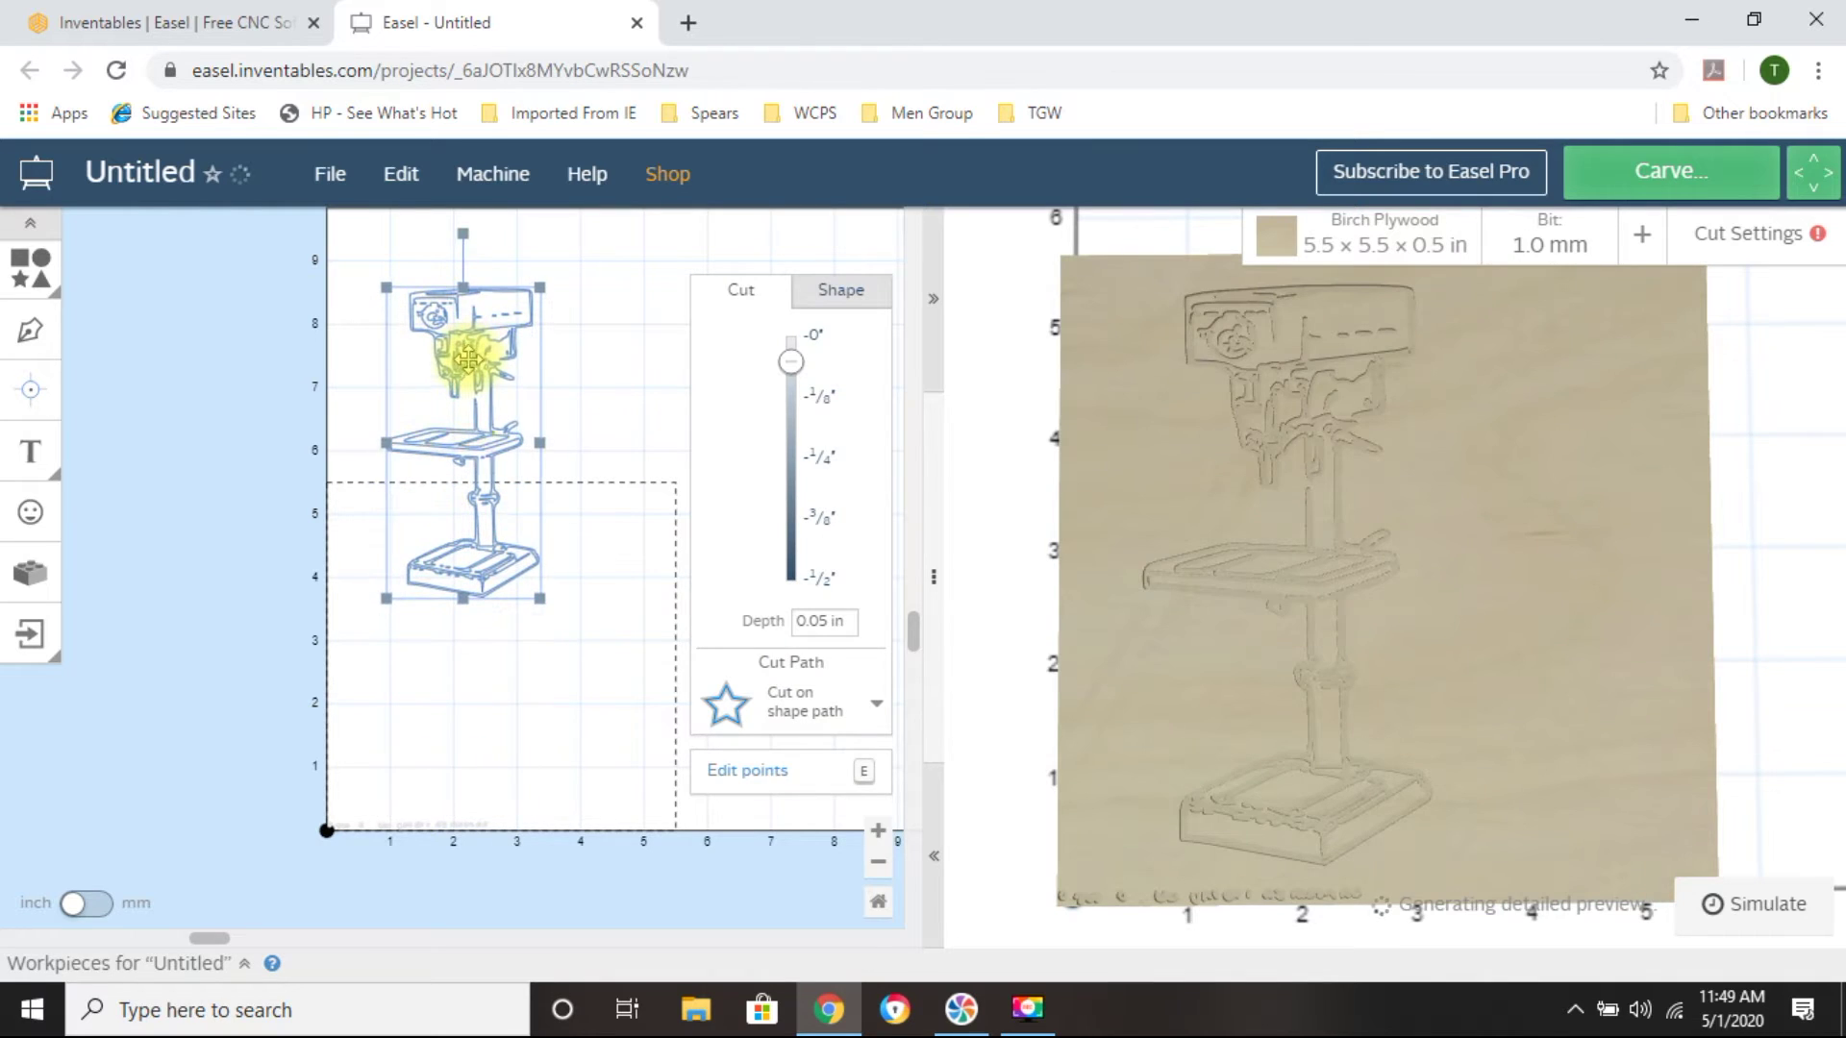
click(416, 755)
drag(598, 758, 261, 900)
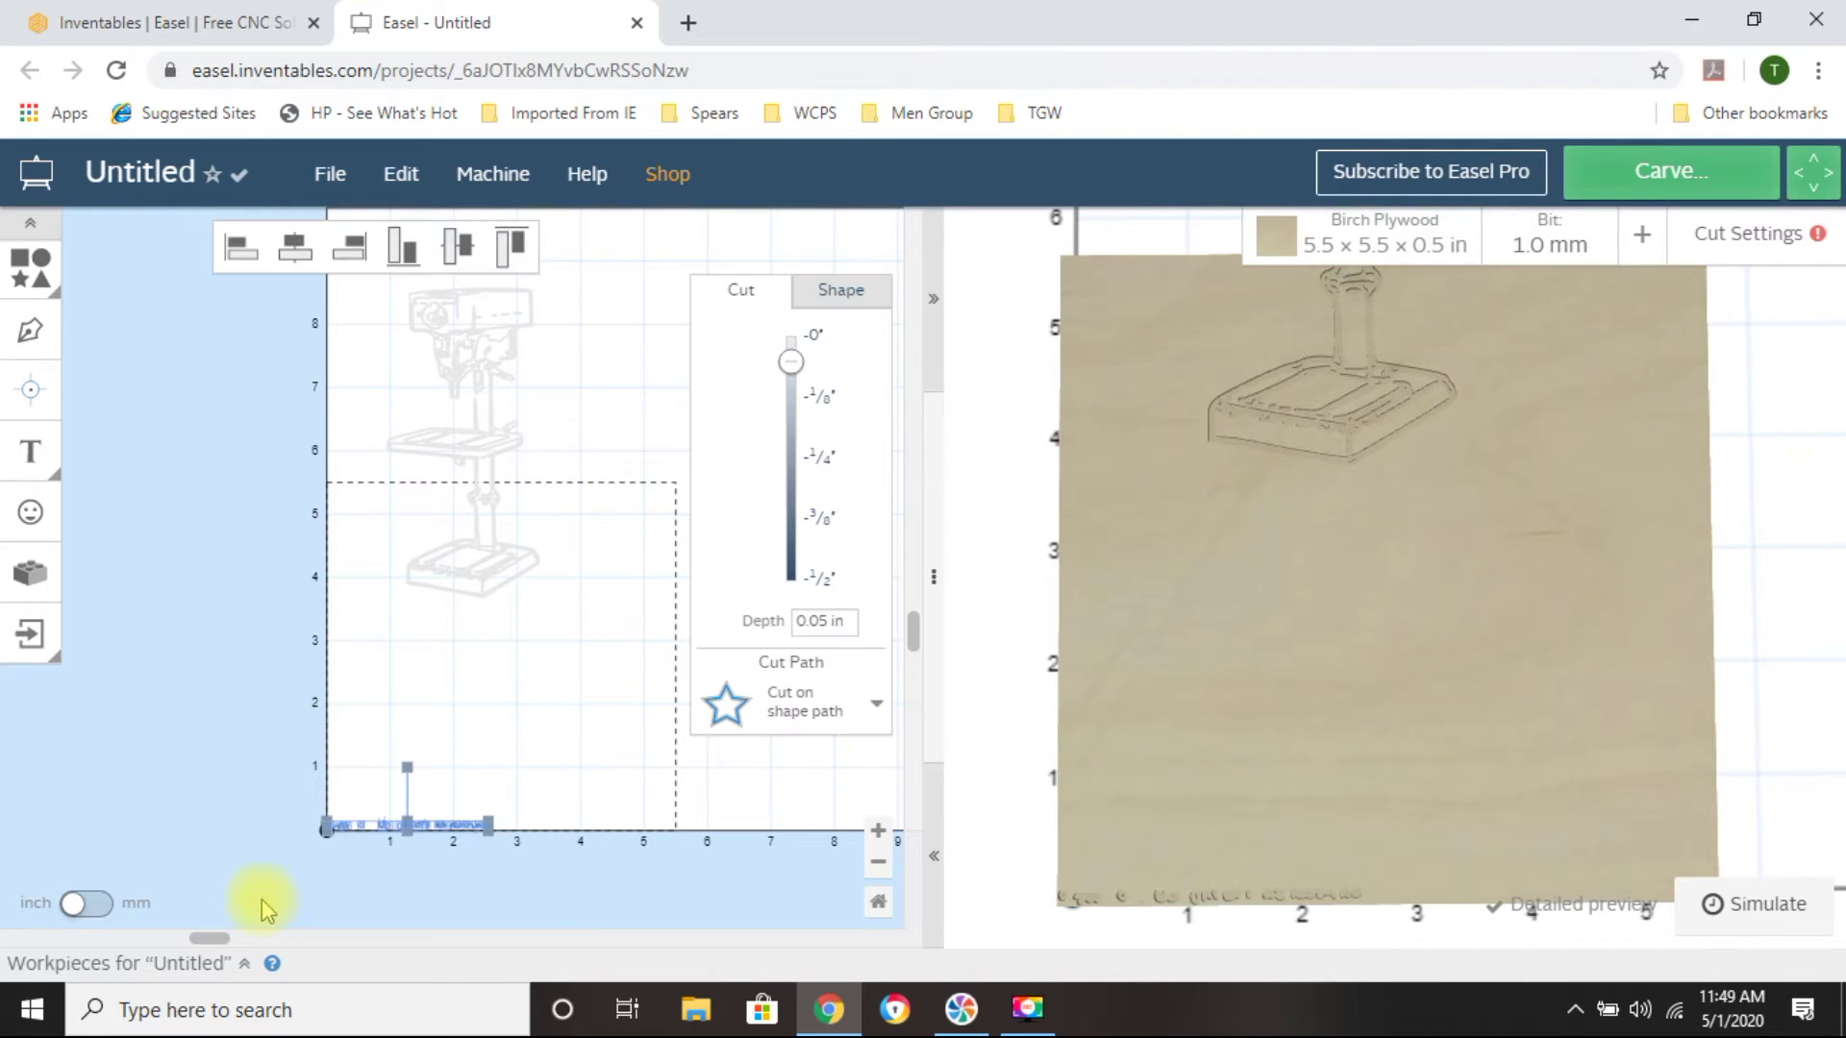
key(Delete)
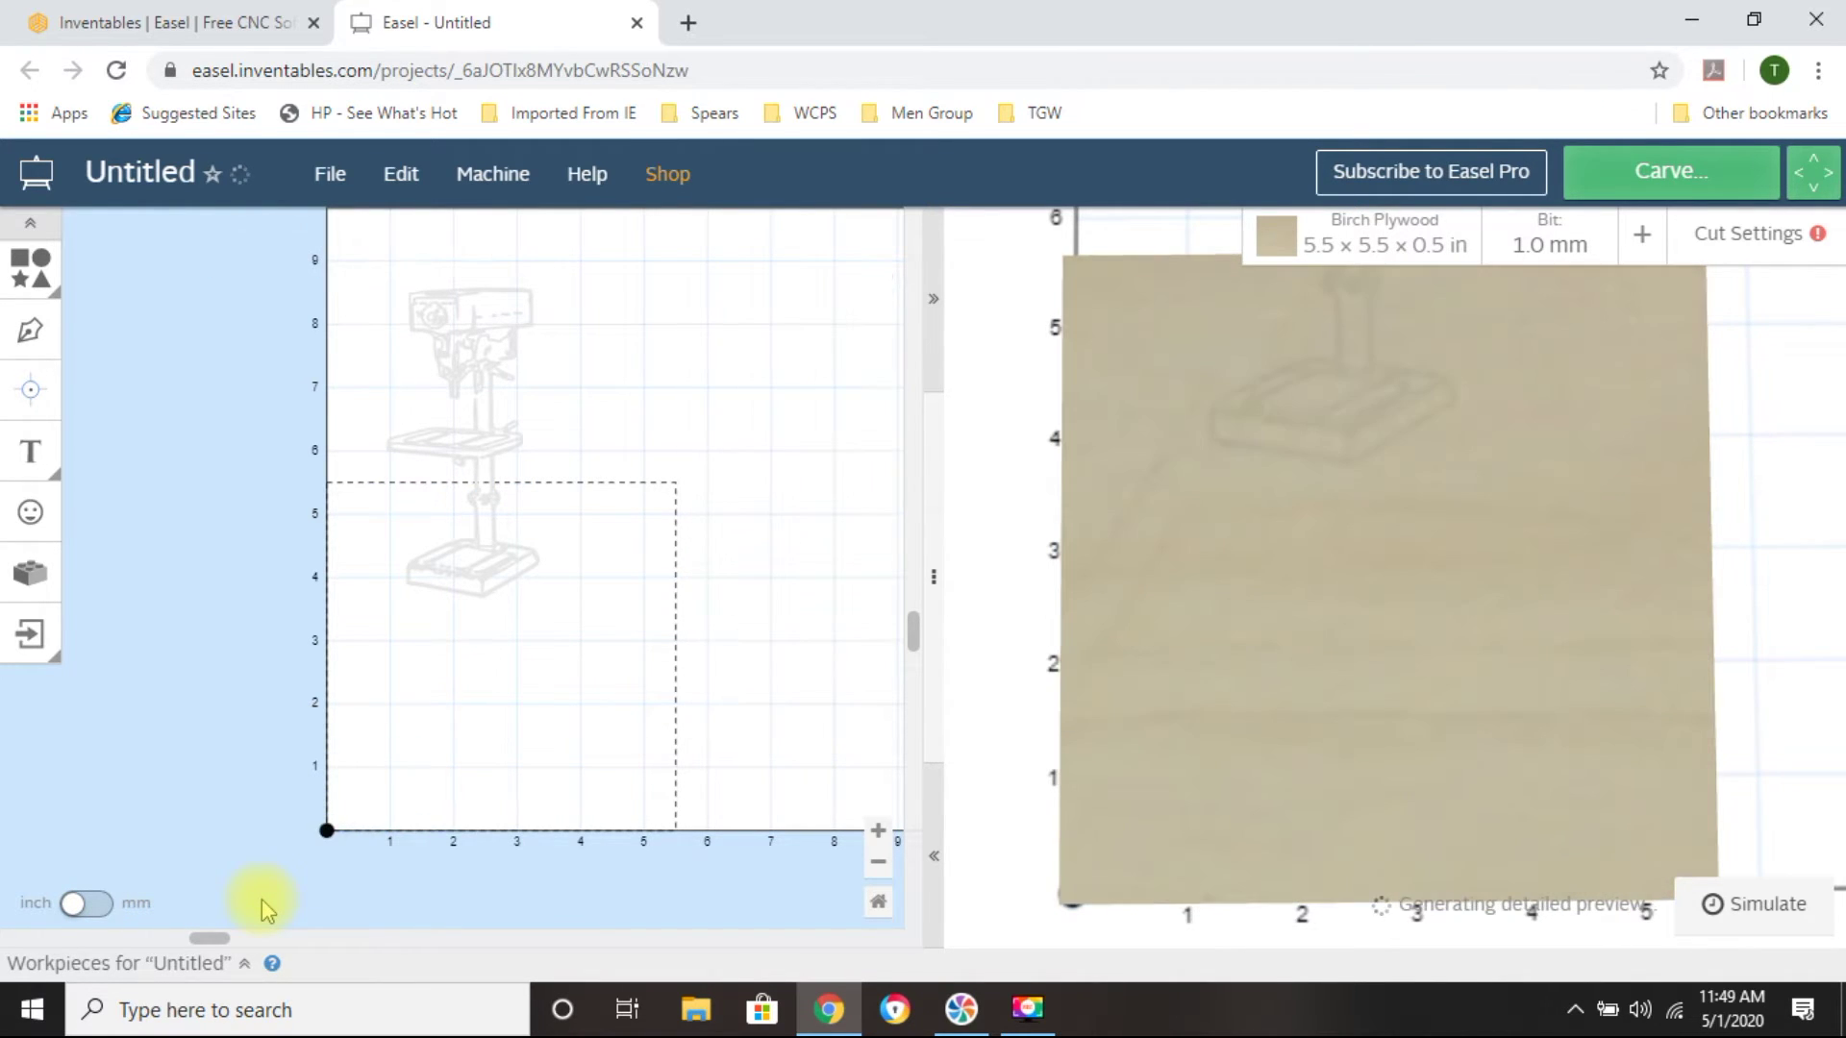
Move the drill press back down inside the material outline, about 0.9 in from the left edge and 0.3 in from the lower edge
drag(586, 239, 309, 647)
drag(482, 362, 485, 555)
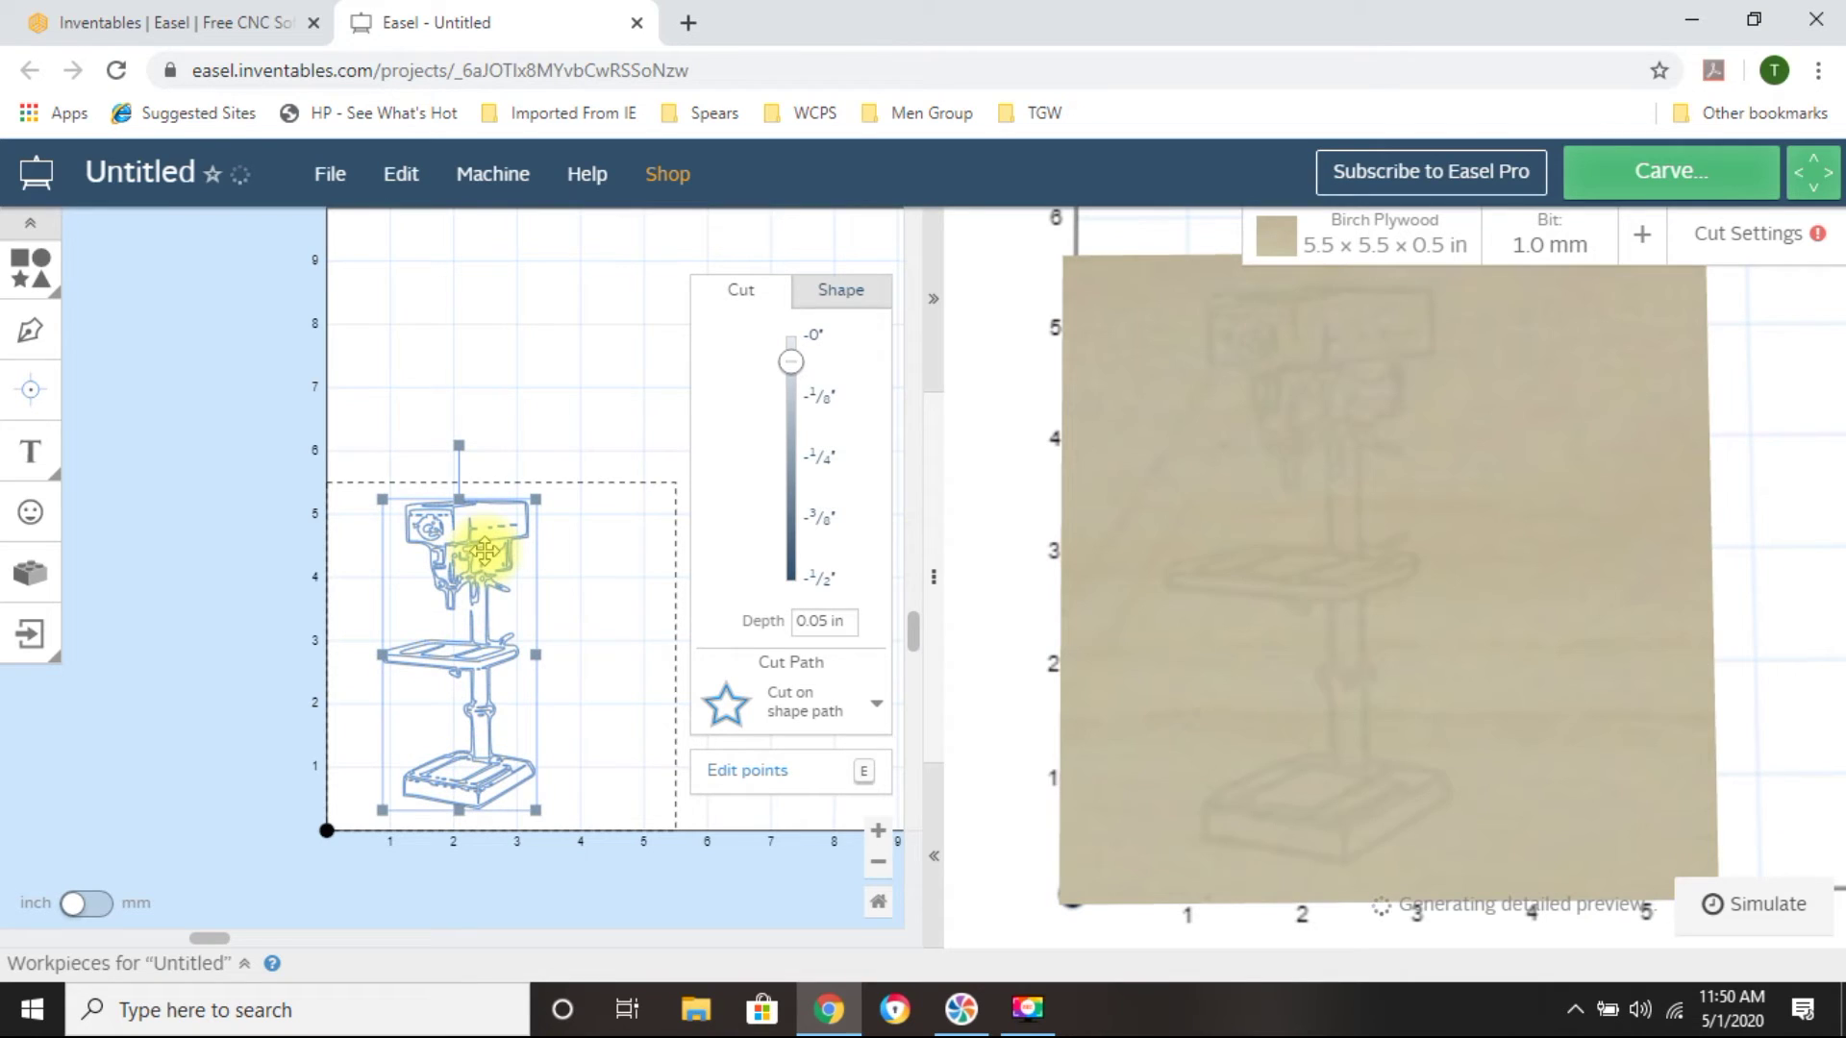
click(417, 368)
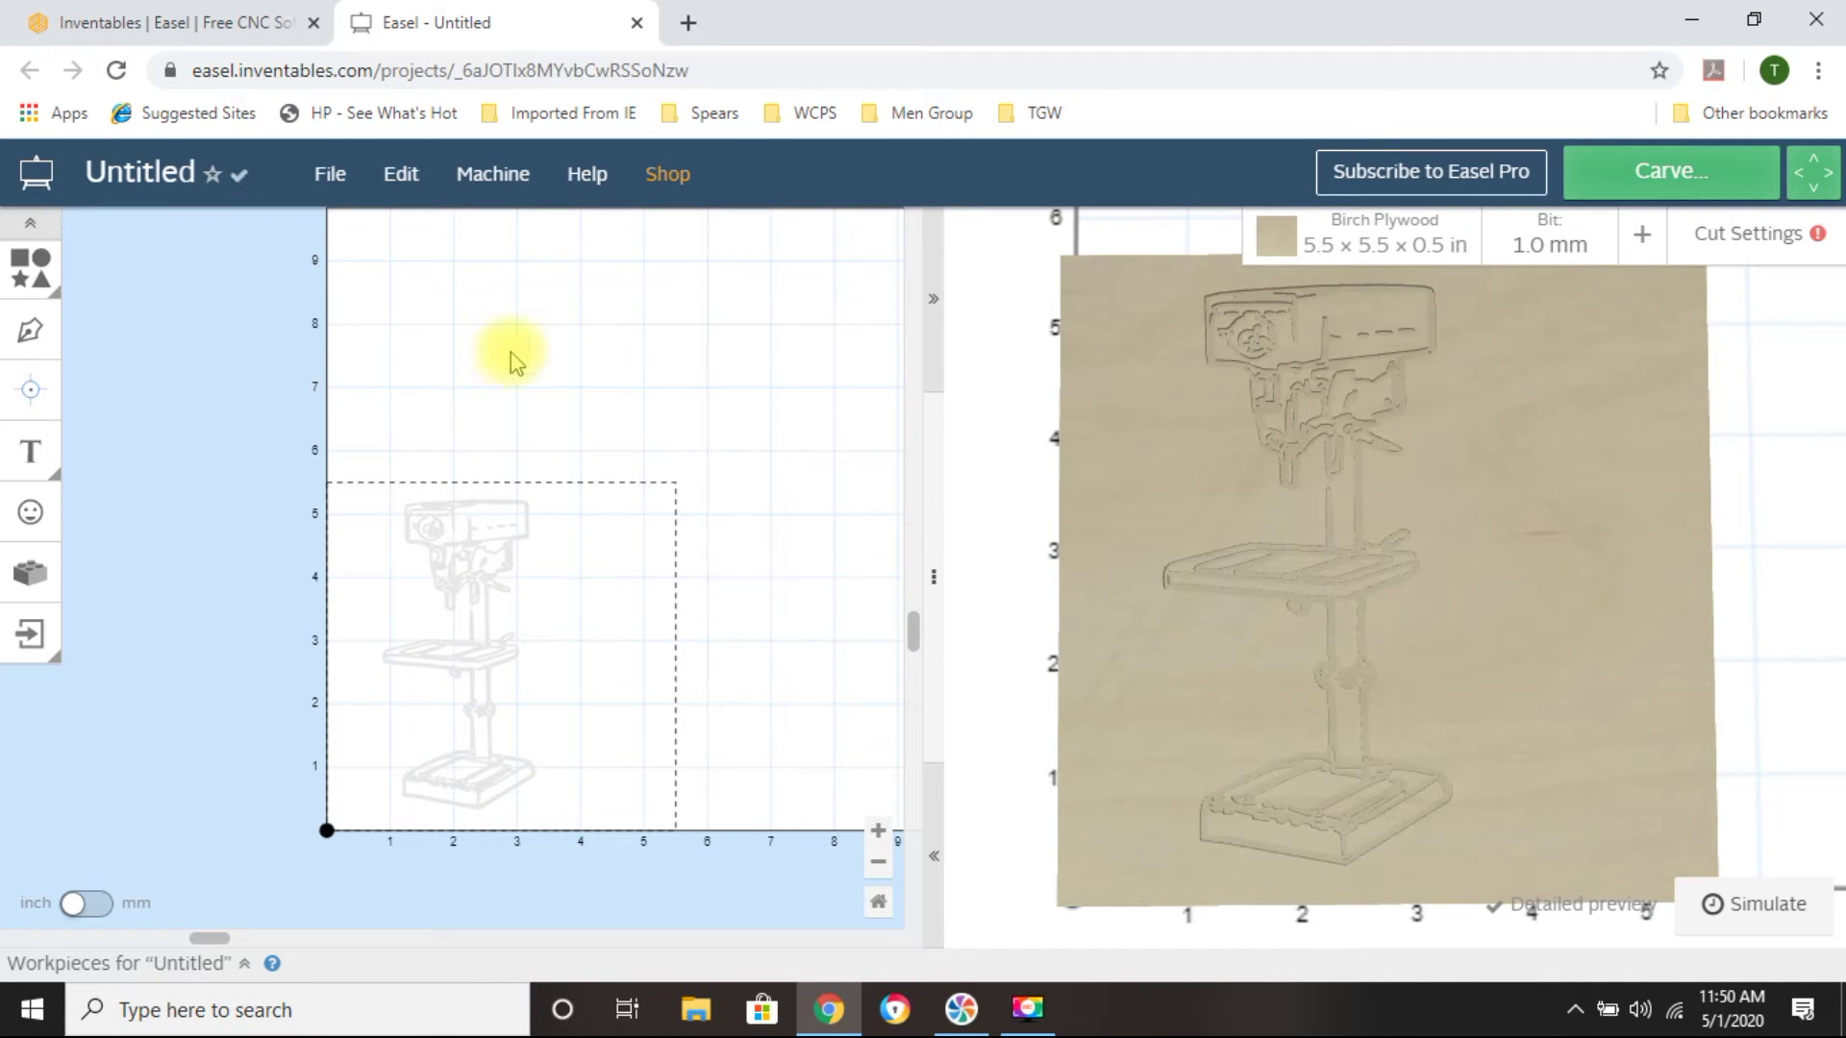
Set the combined drill press's cut path to Cut outside shape path and generate the detailed preview to check the result
click(486, 538)
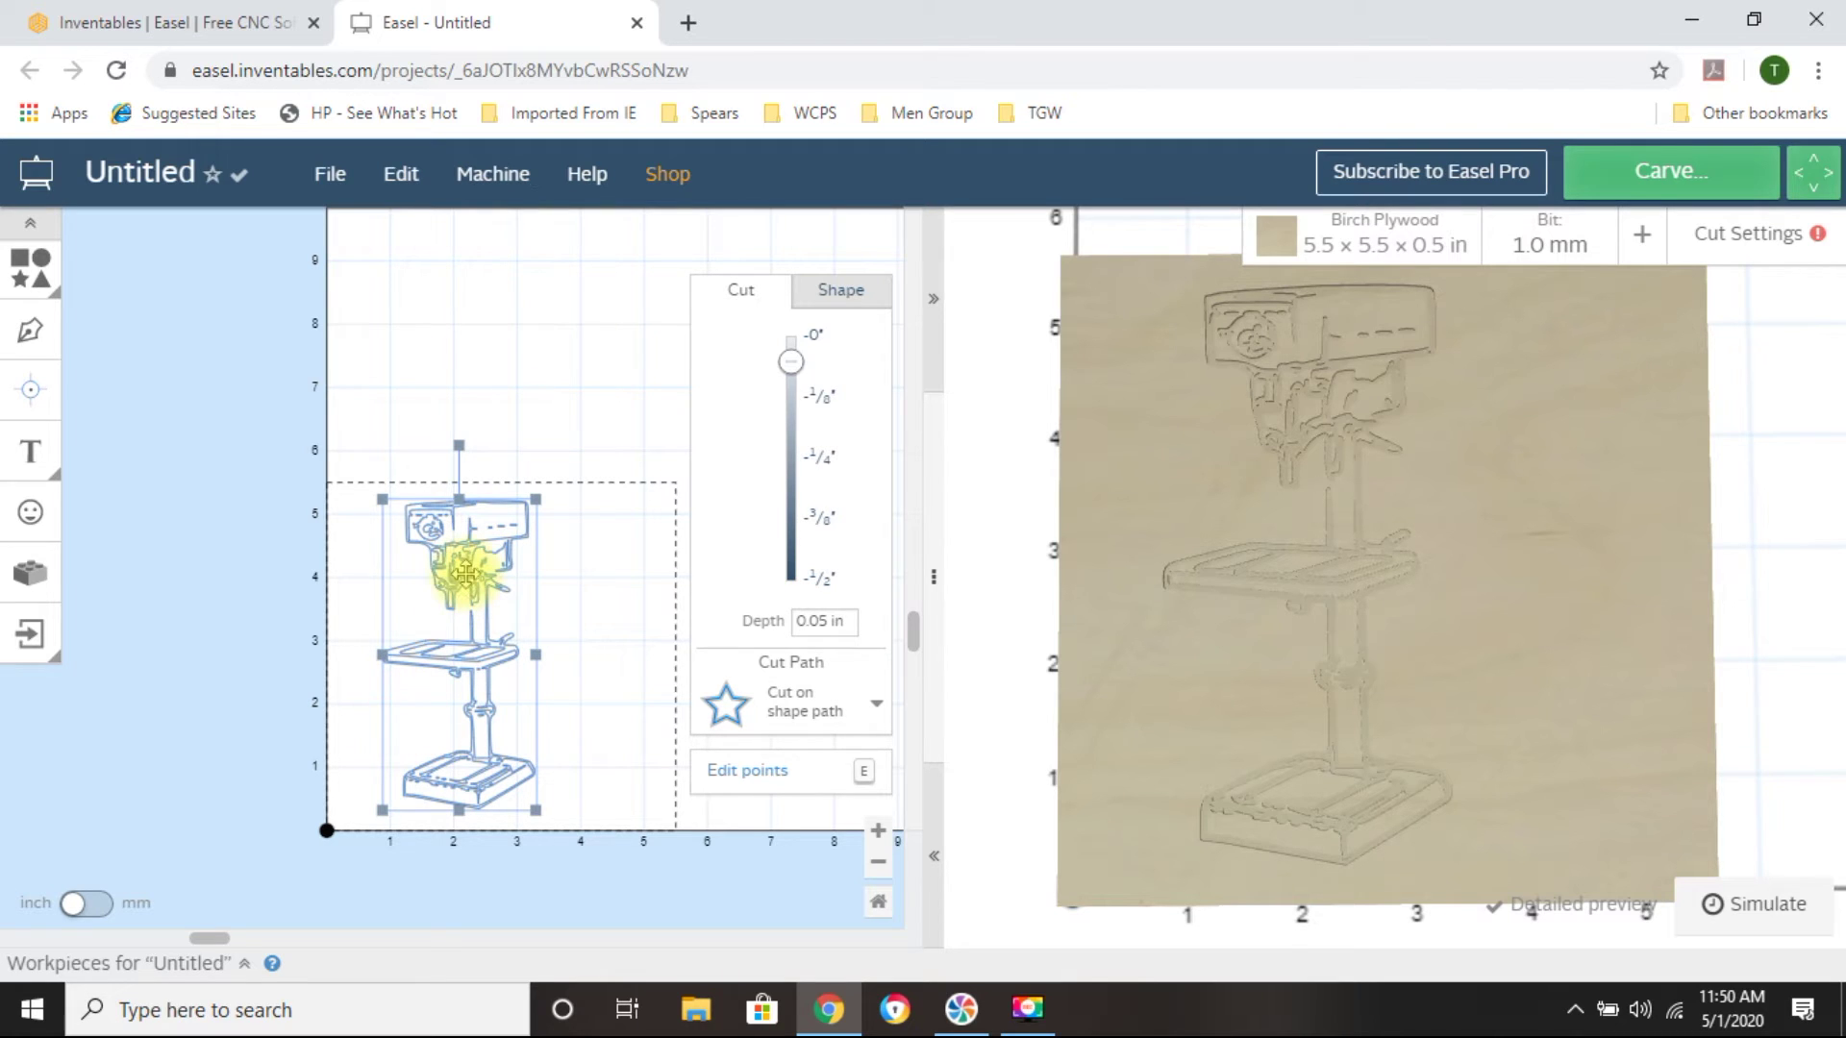
scroll(412, 701, up, 3)
scroll(412, 701, down, 3)
click(878, 832)
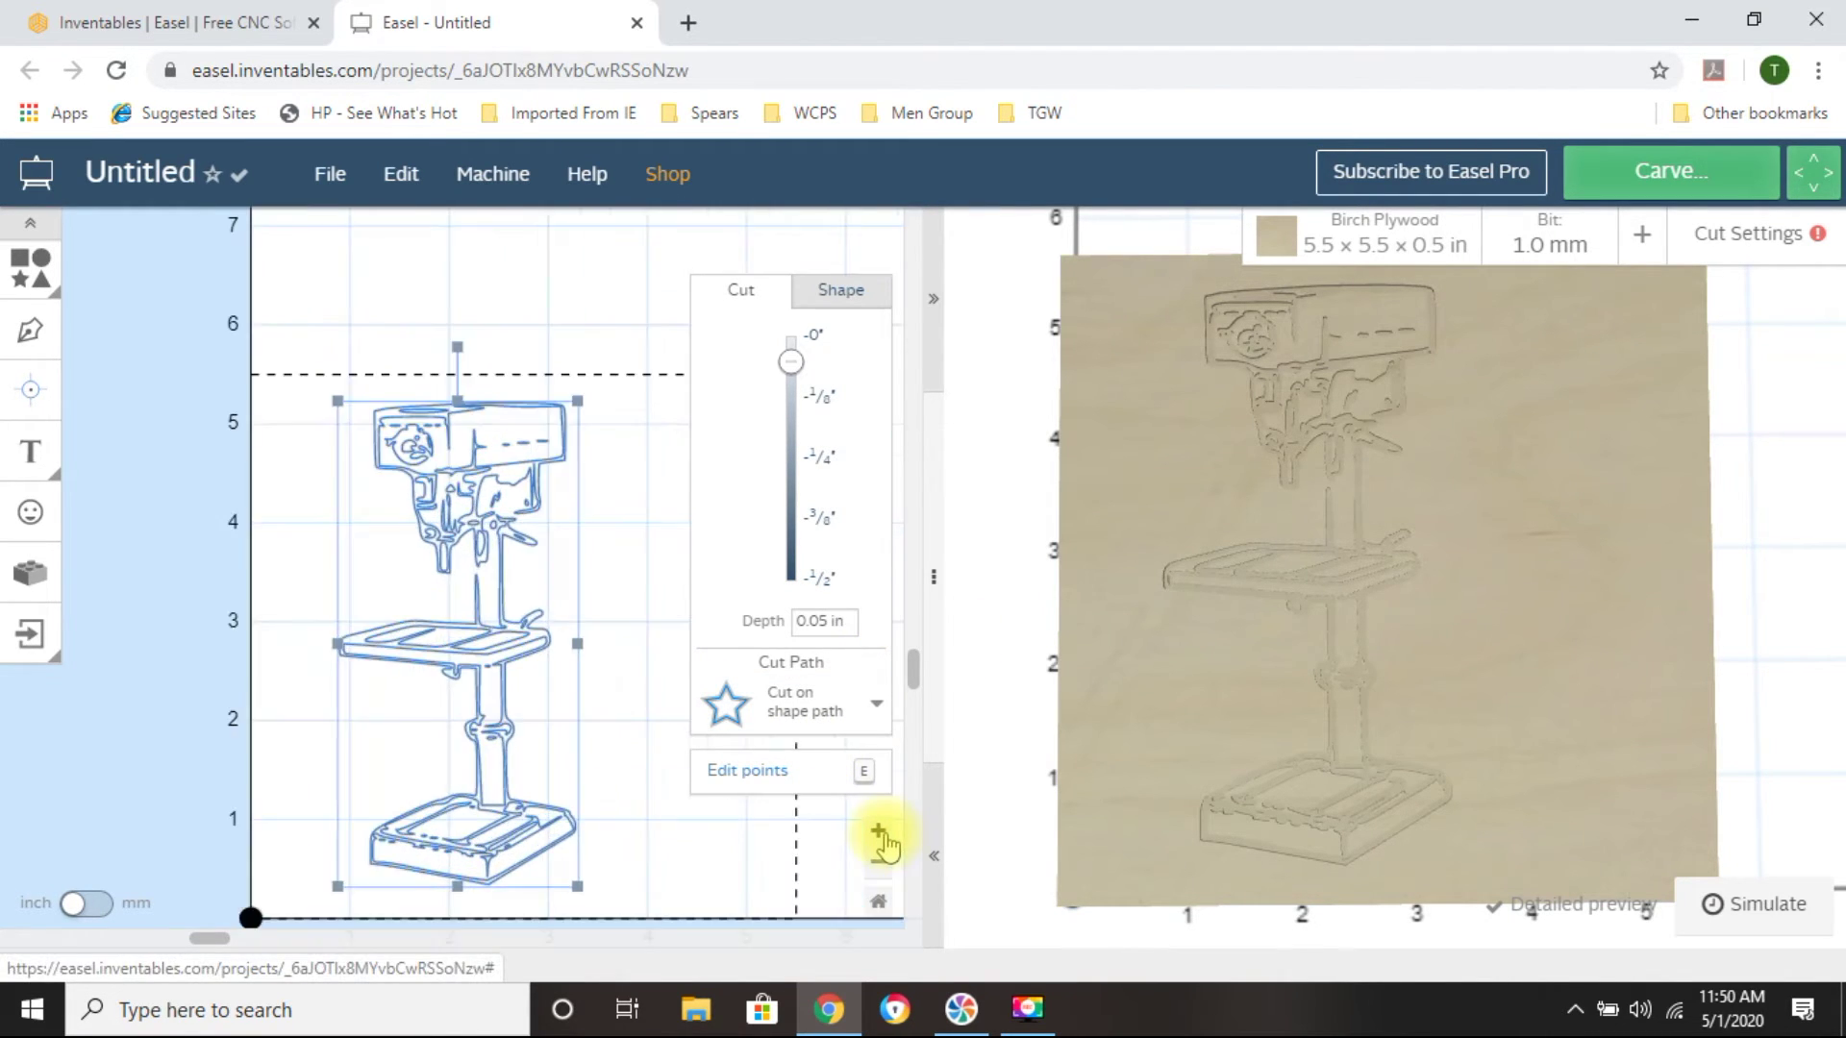
click(822, 716)
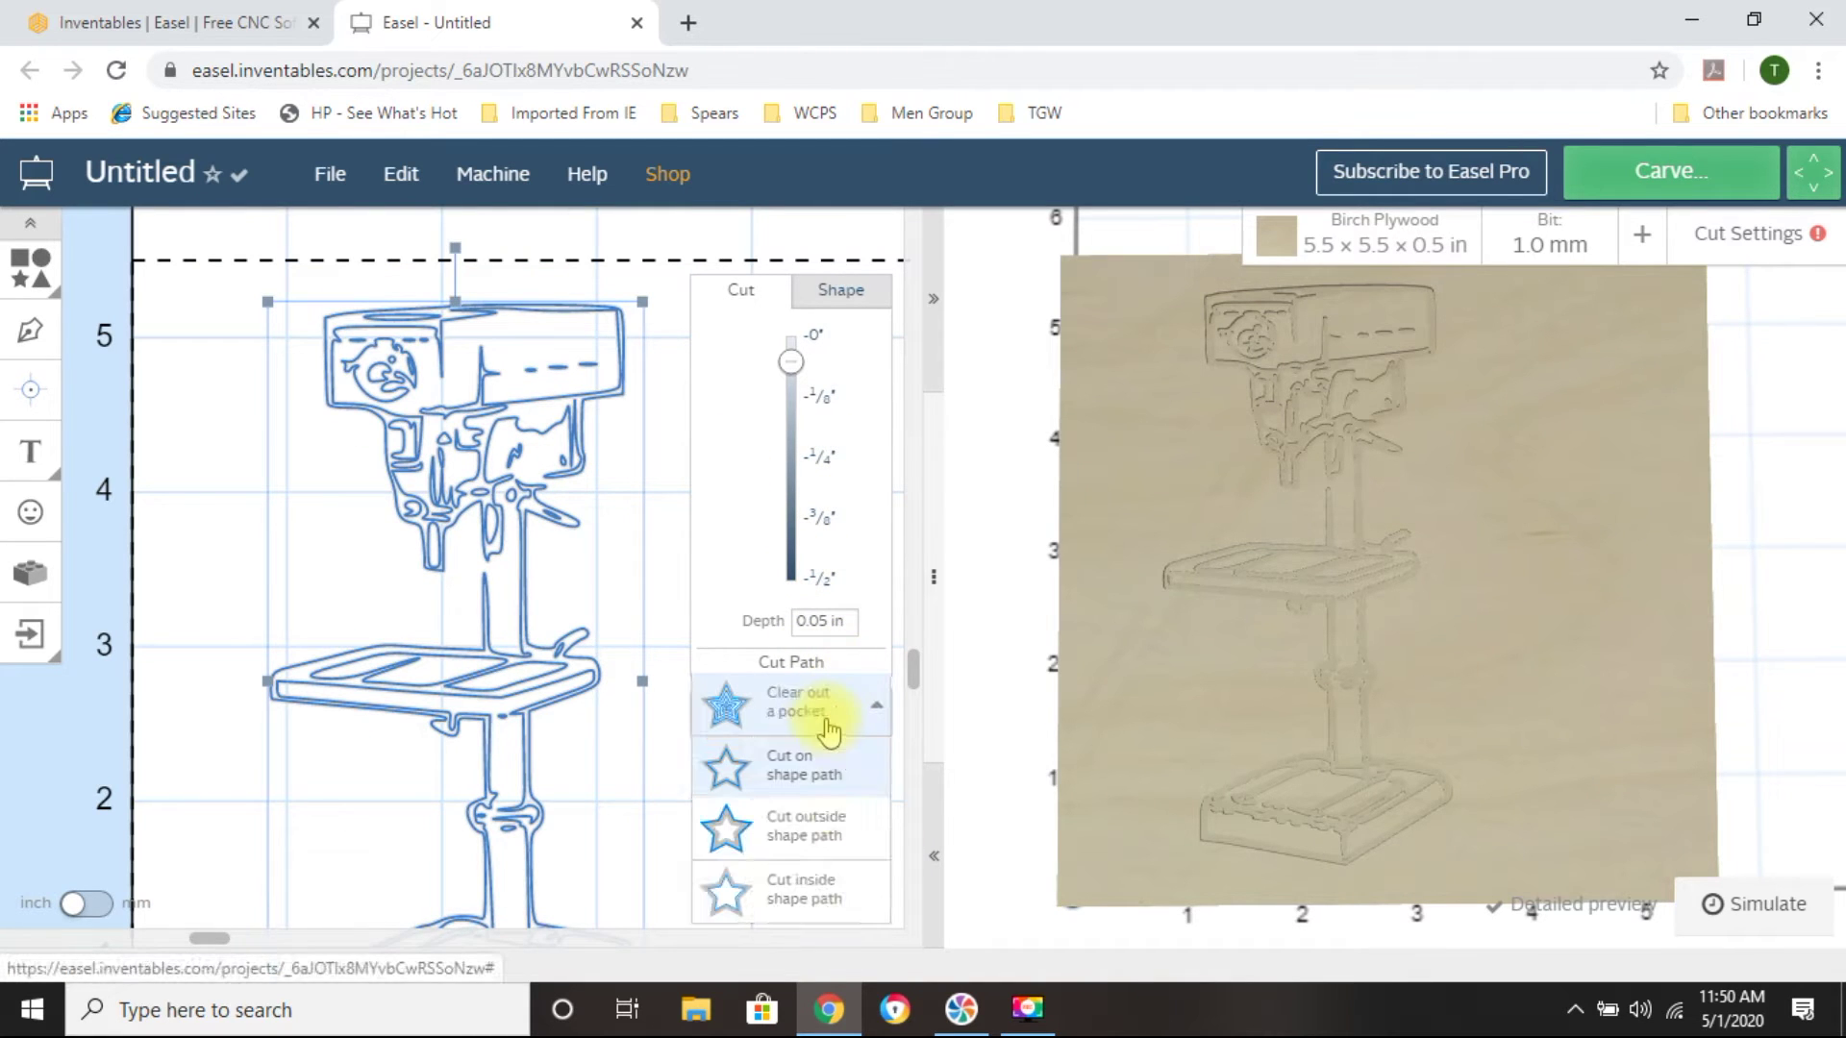
click(791, 835)
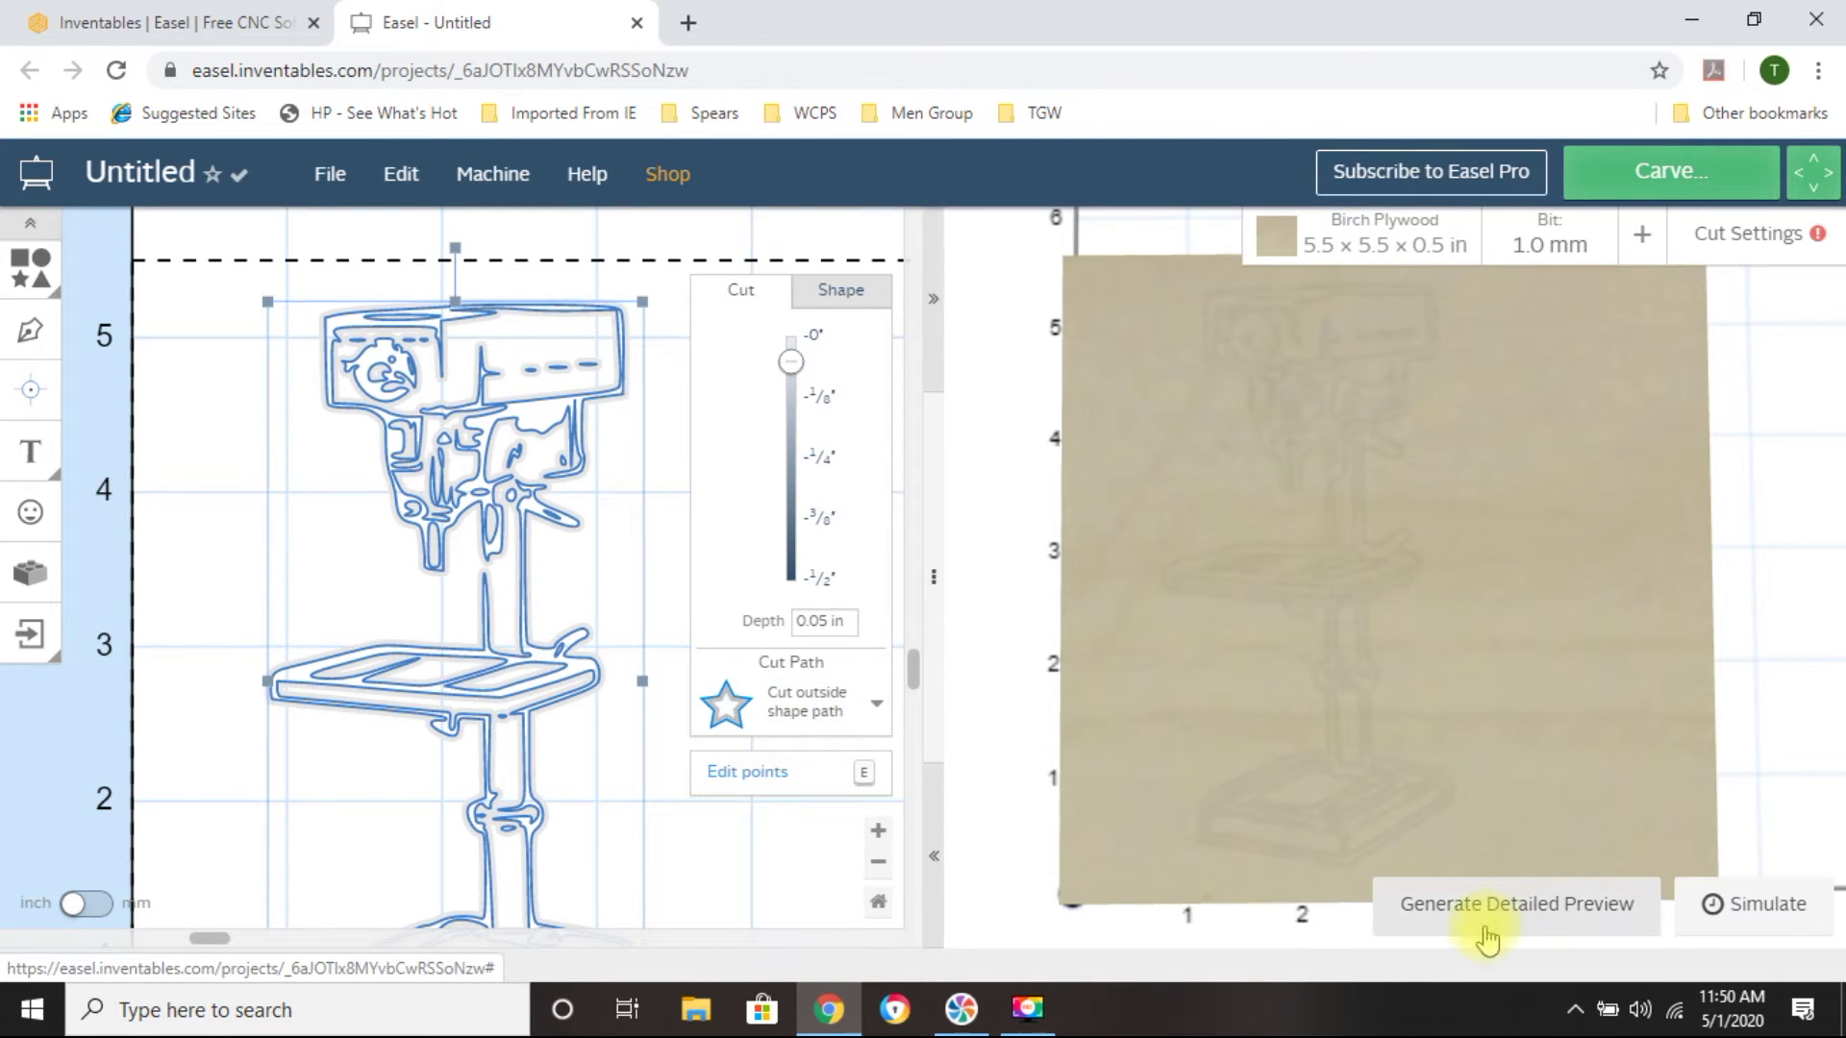
click(1469, 909)
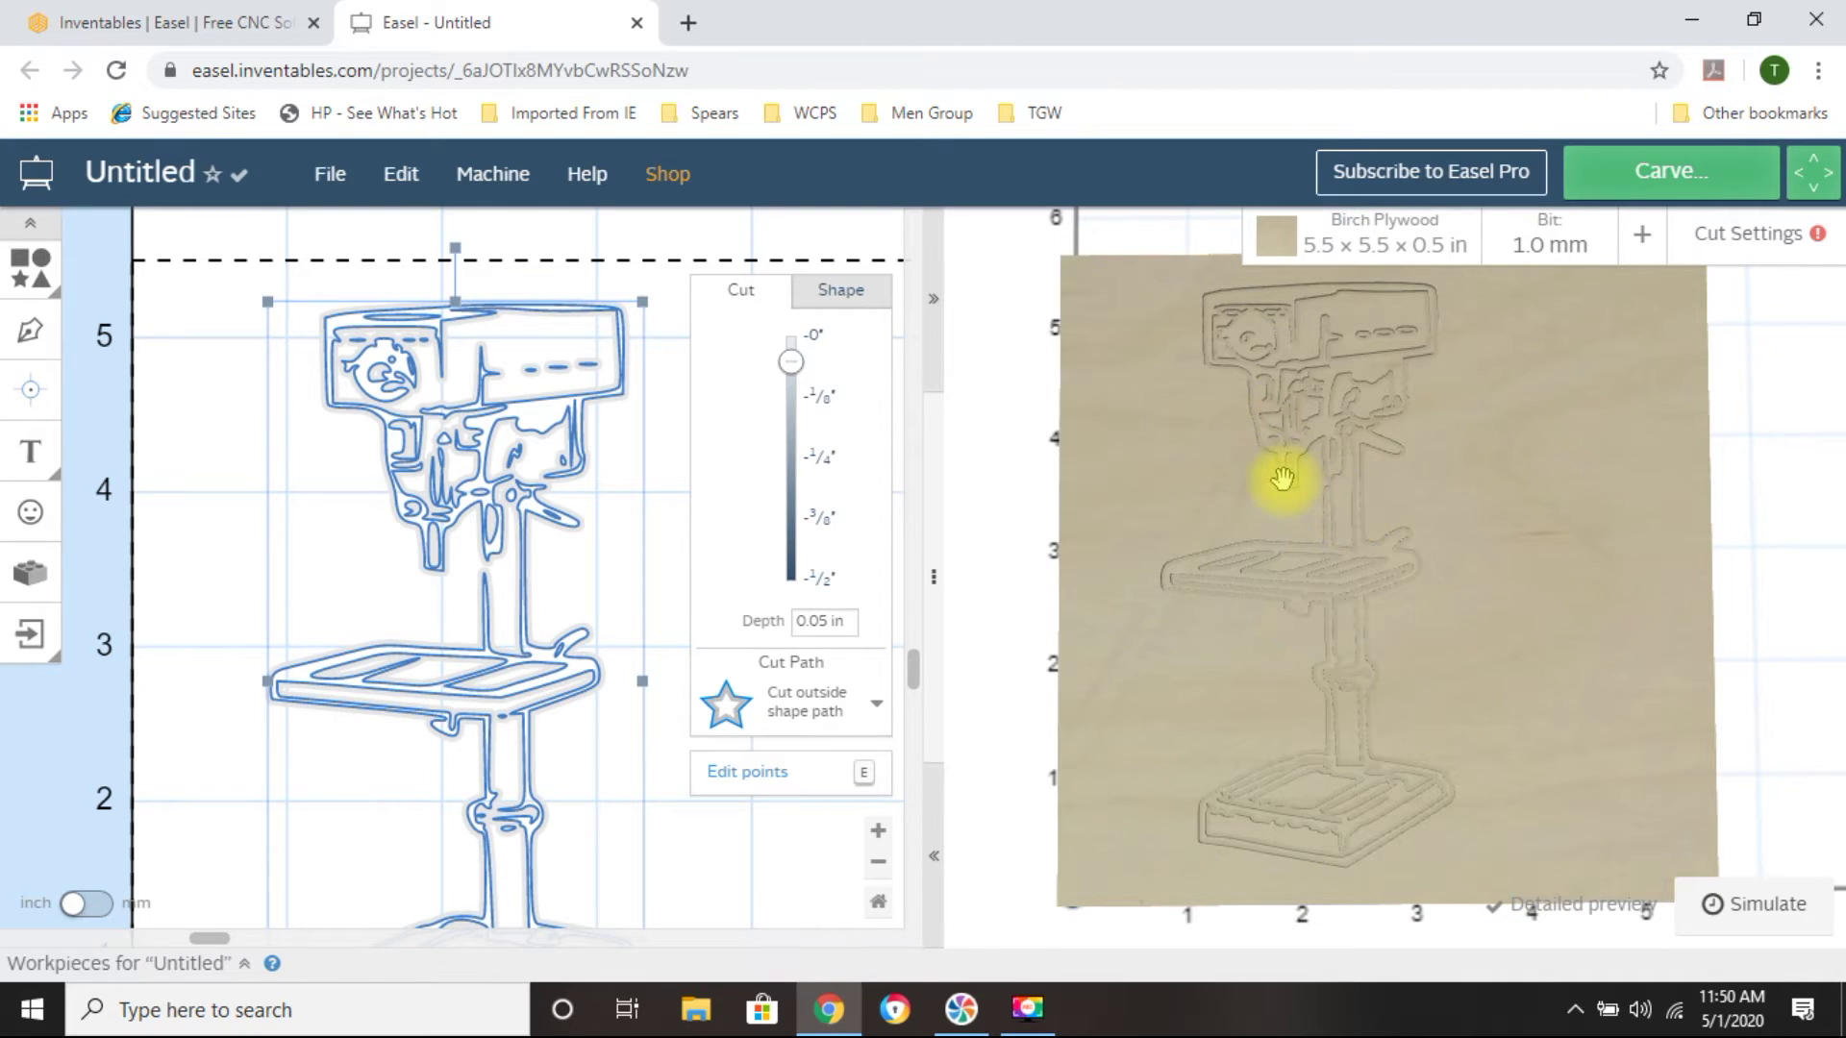
scroll(496, 644, down, 5)
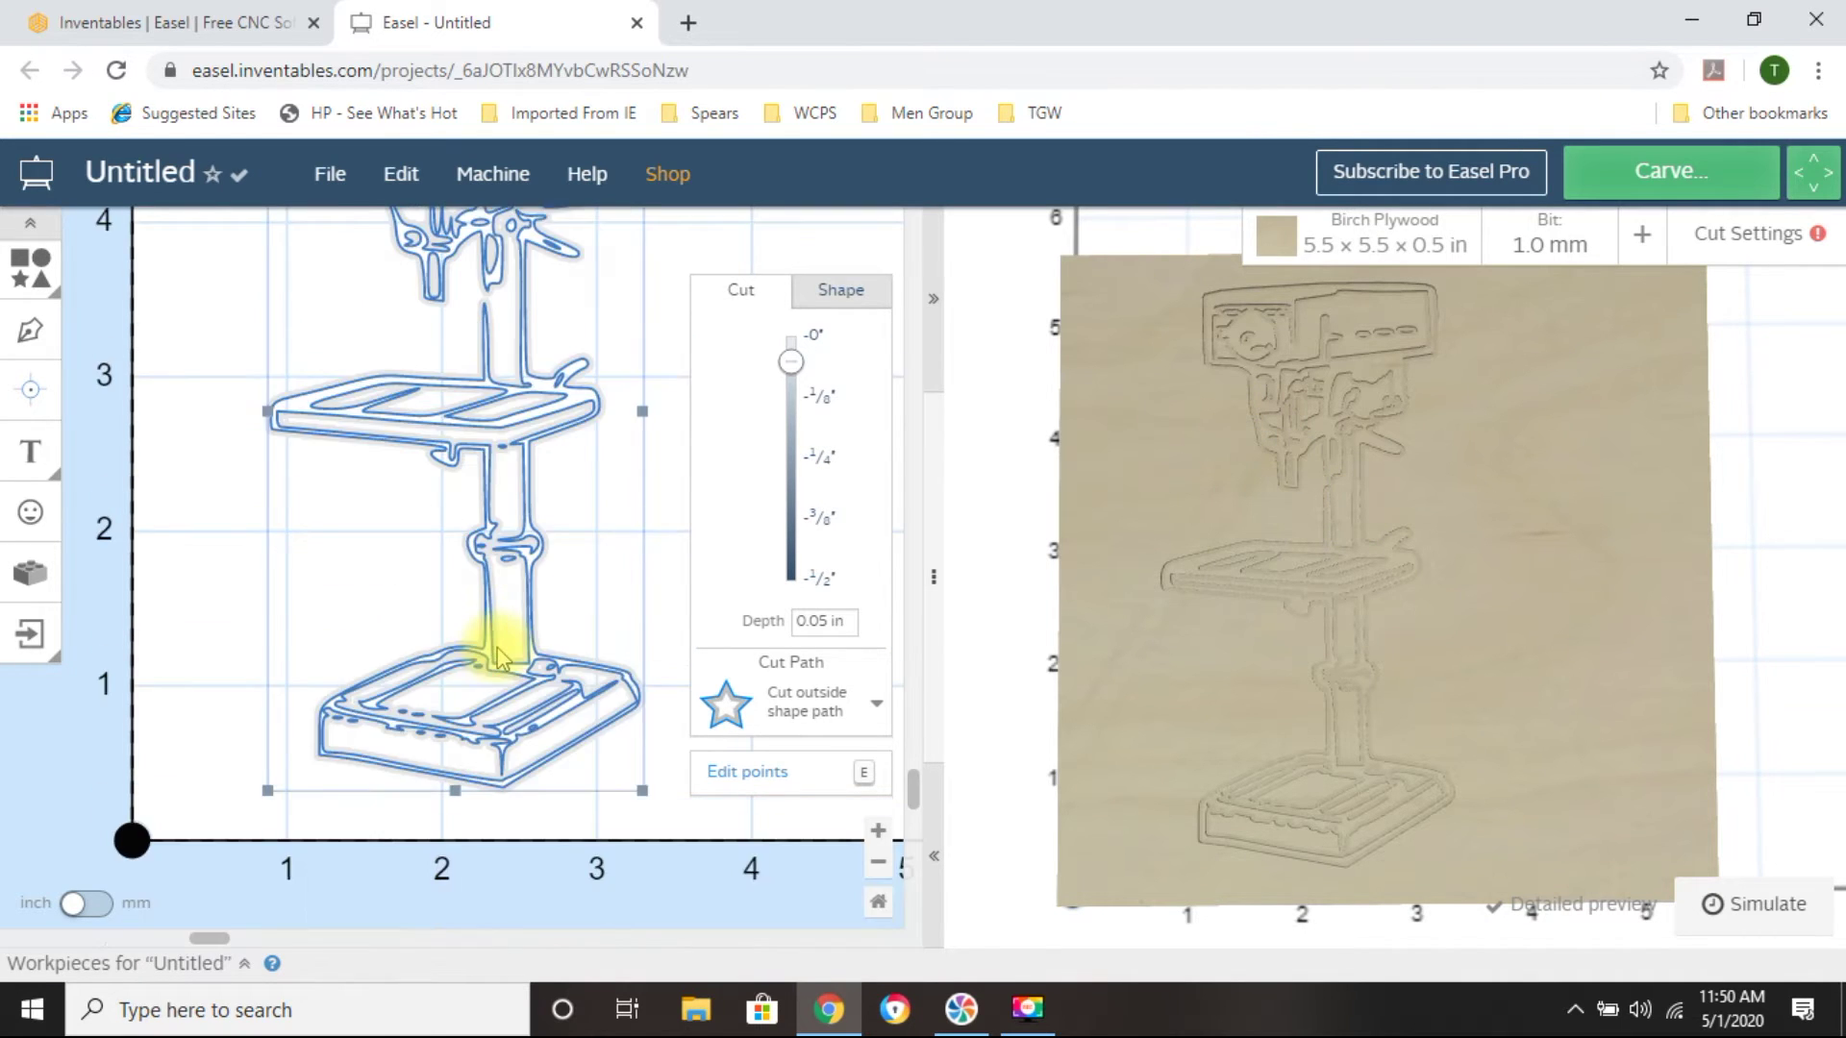
scroll(486, 647, up, 3)
click(878, 863)
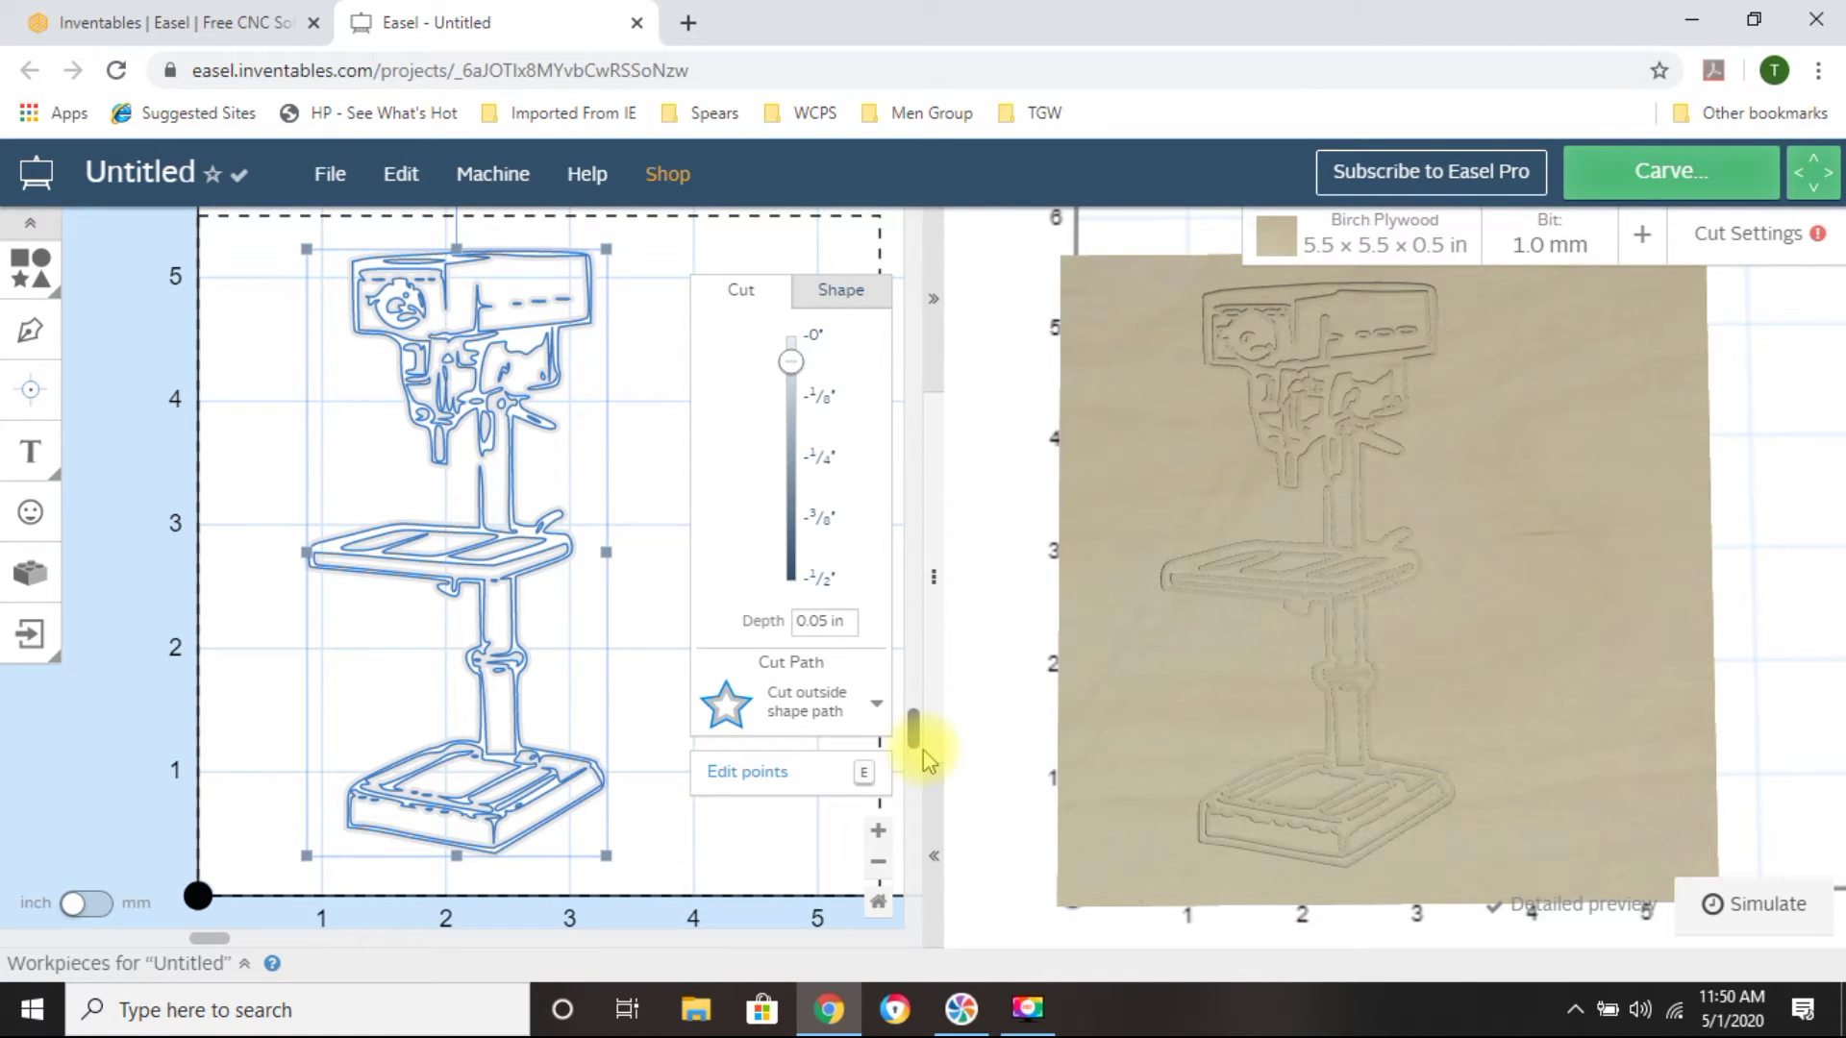
Try Cut inside shape path on the drill press, return it to Cut outside shape path, and deselect it
click(838, 716)
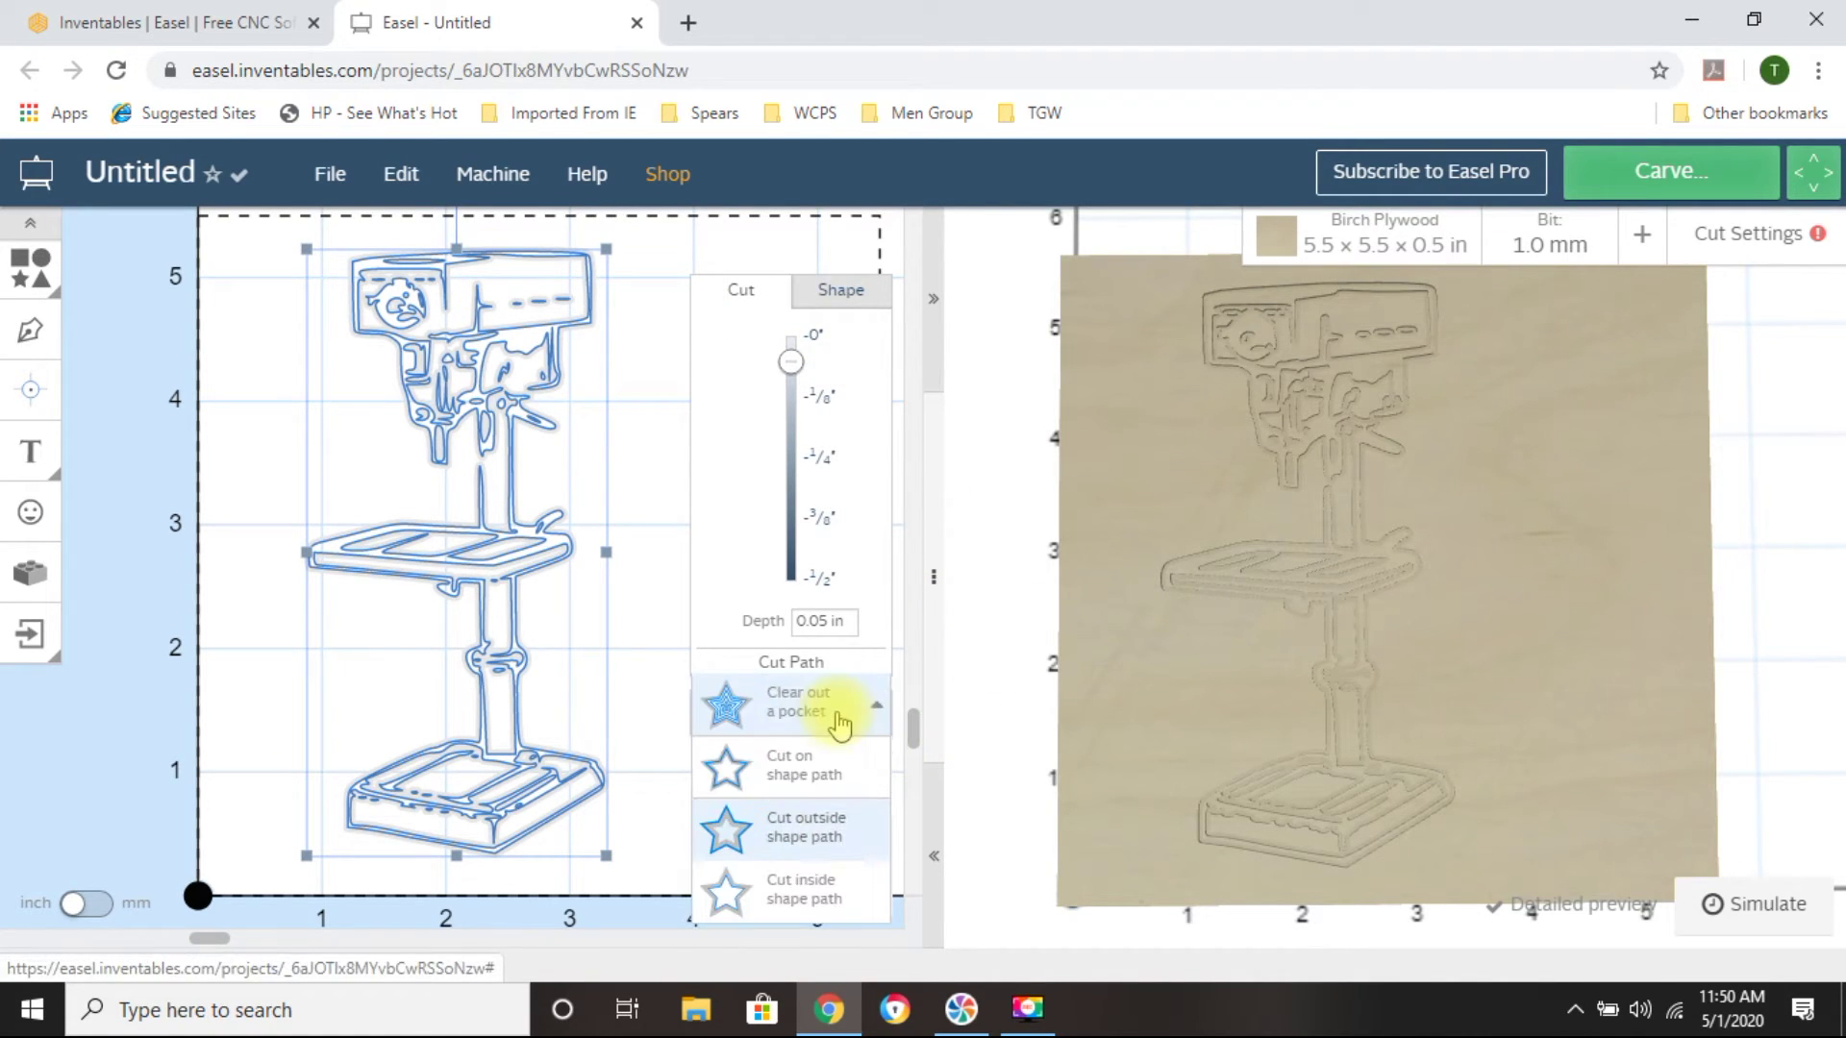
click(806, 905)
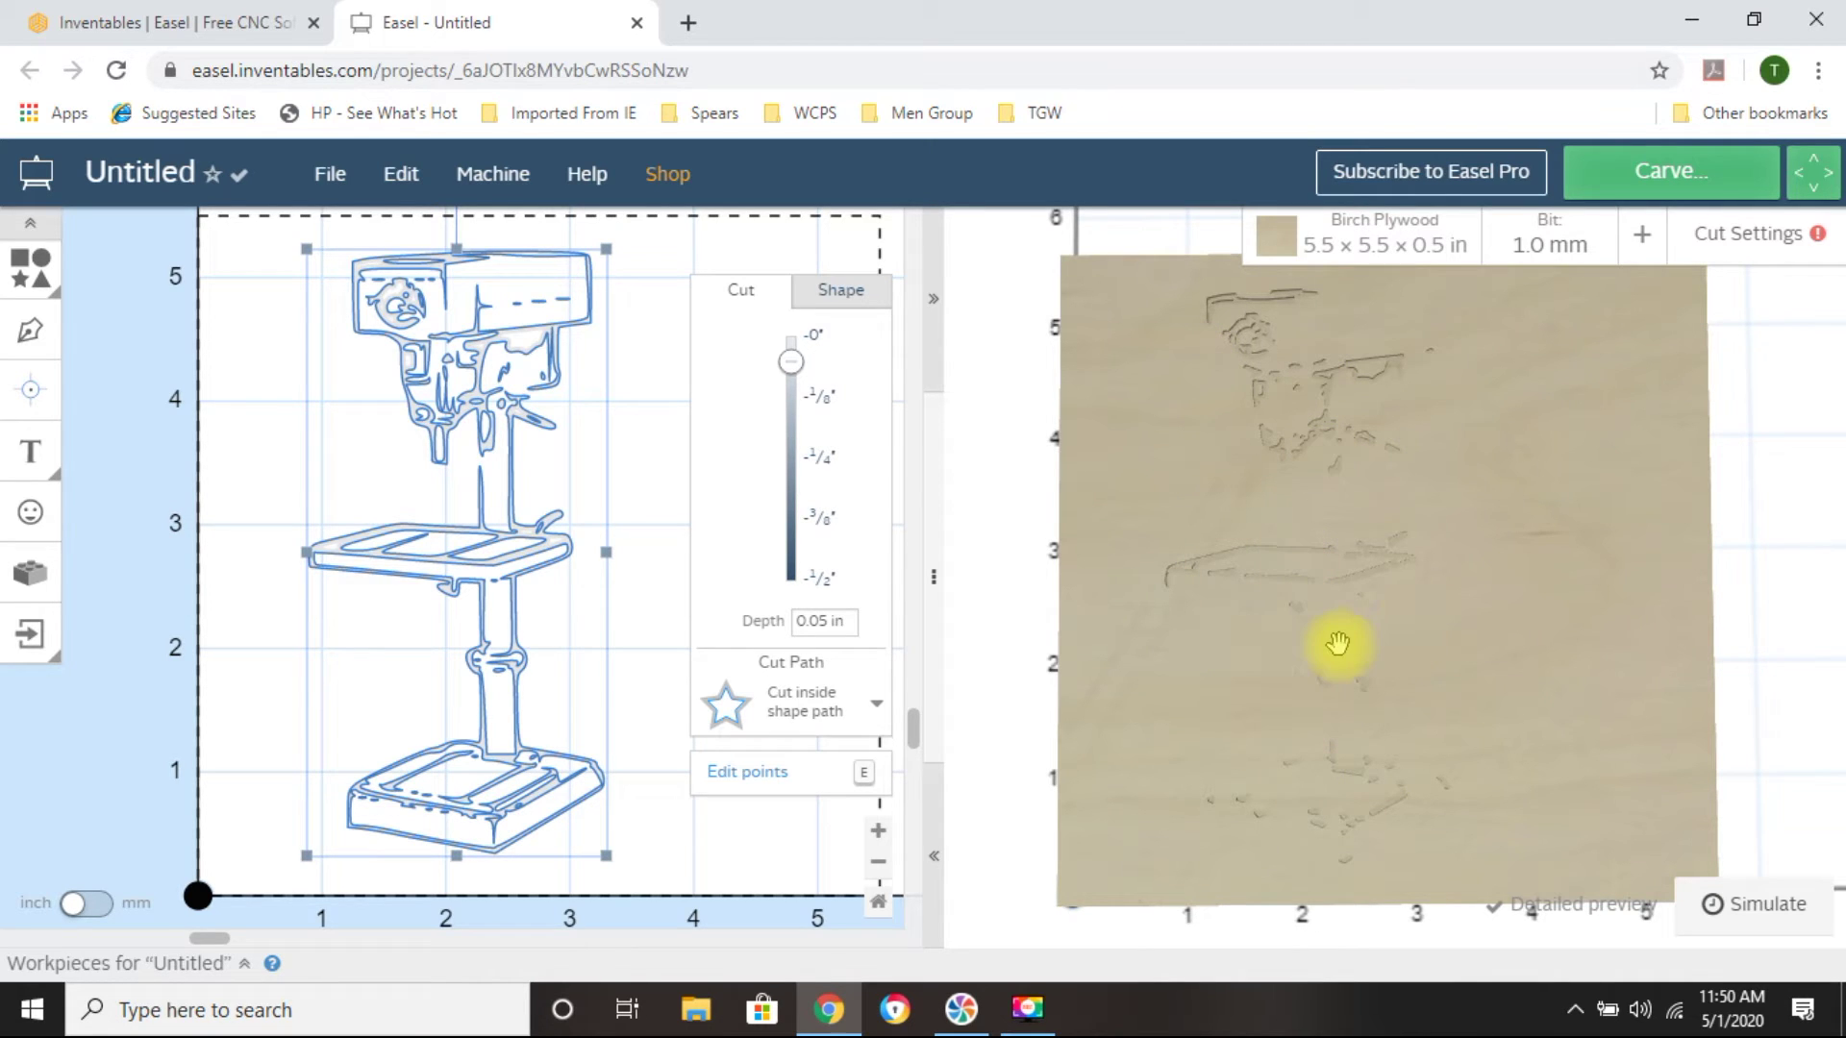
click(829, 726)
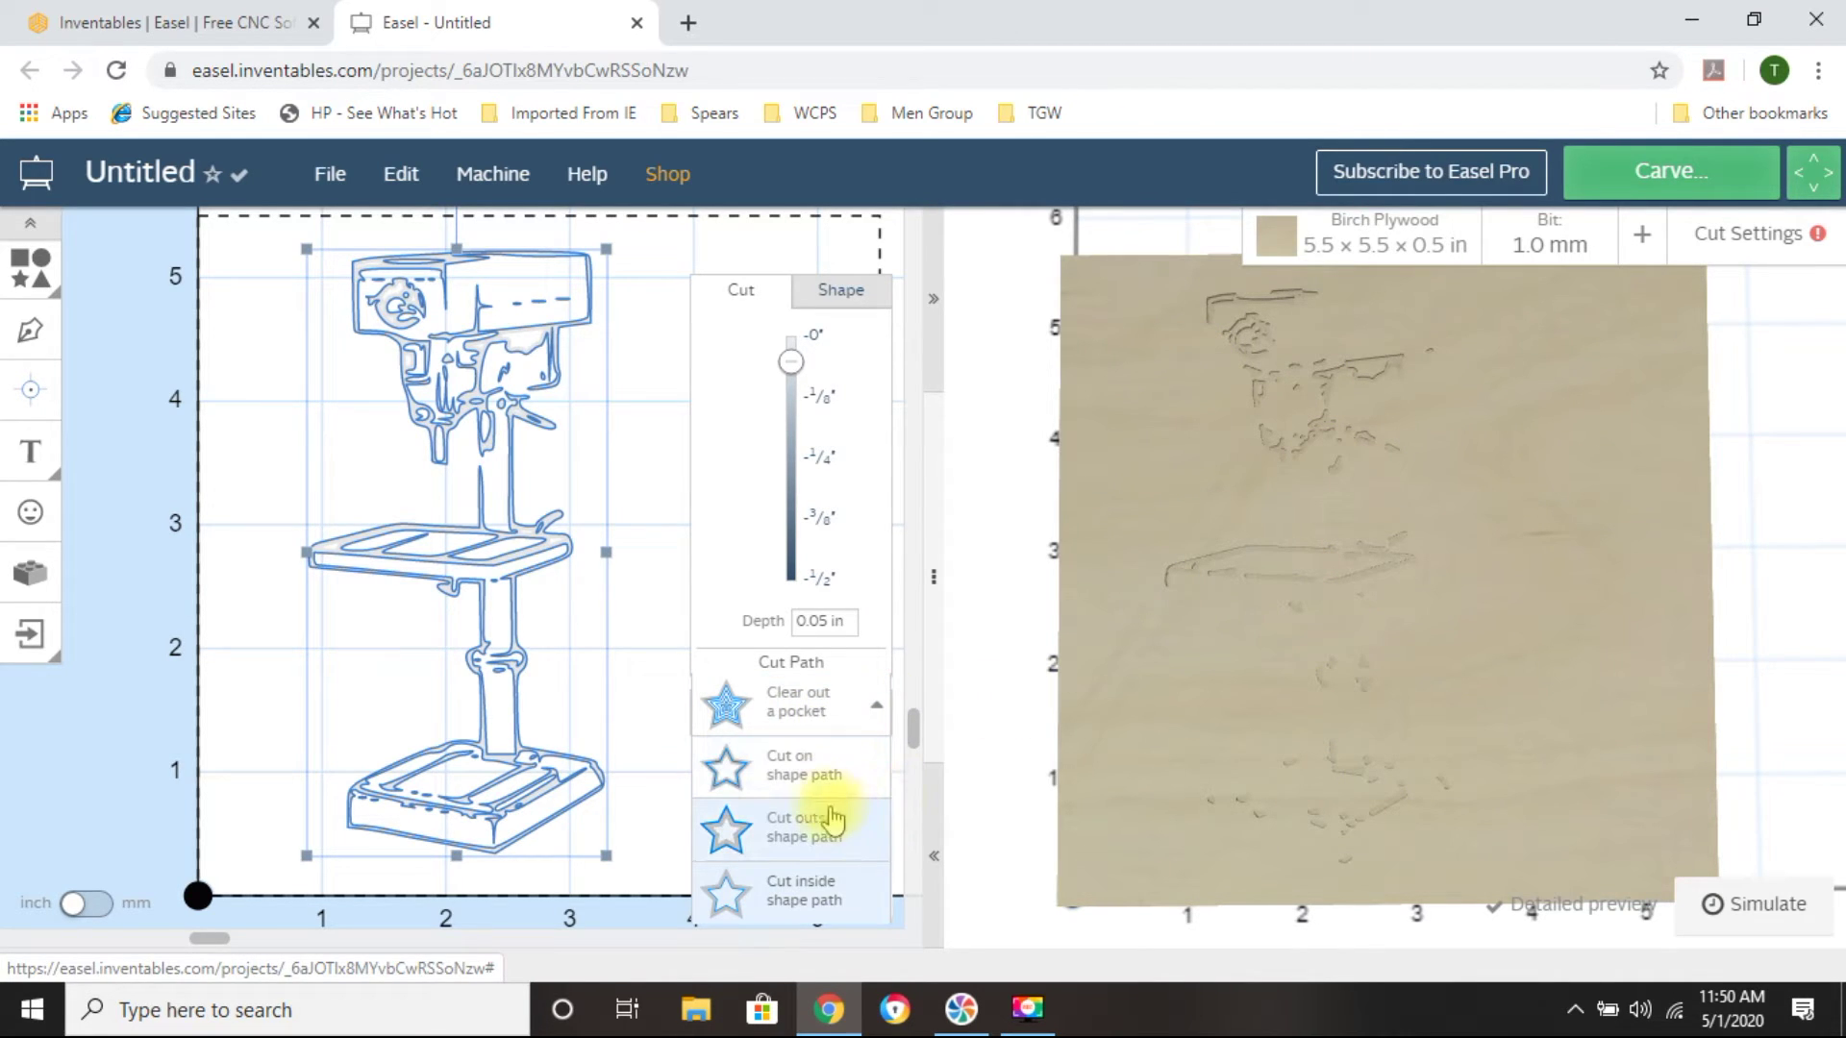
click(804, 833)
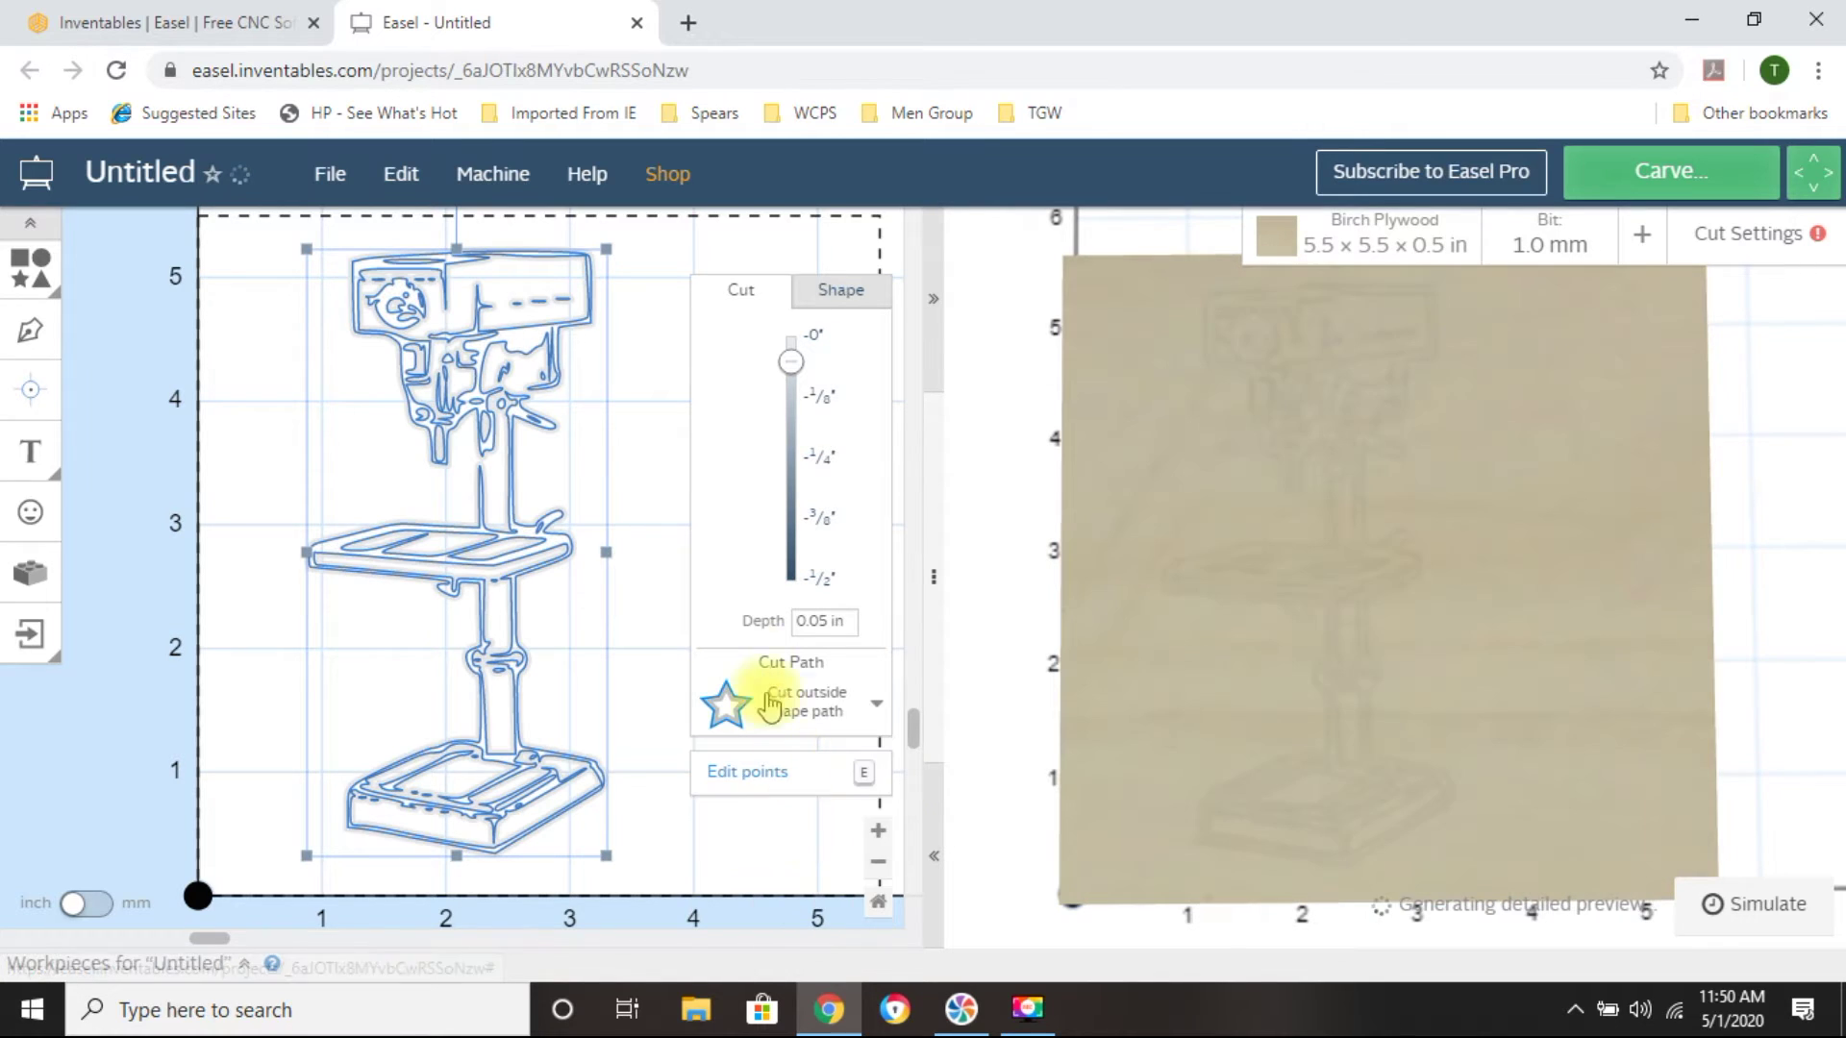
click(659, 257)
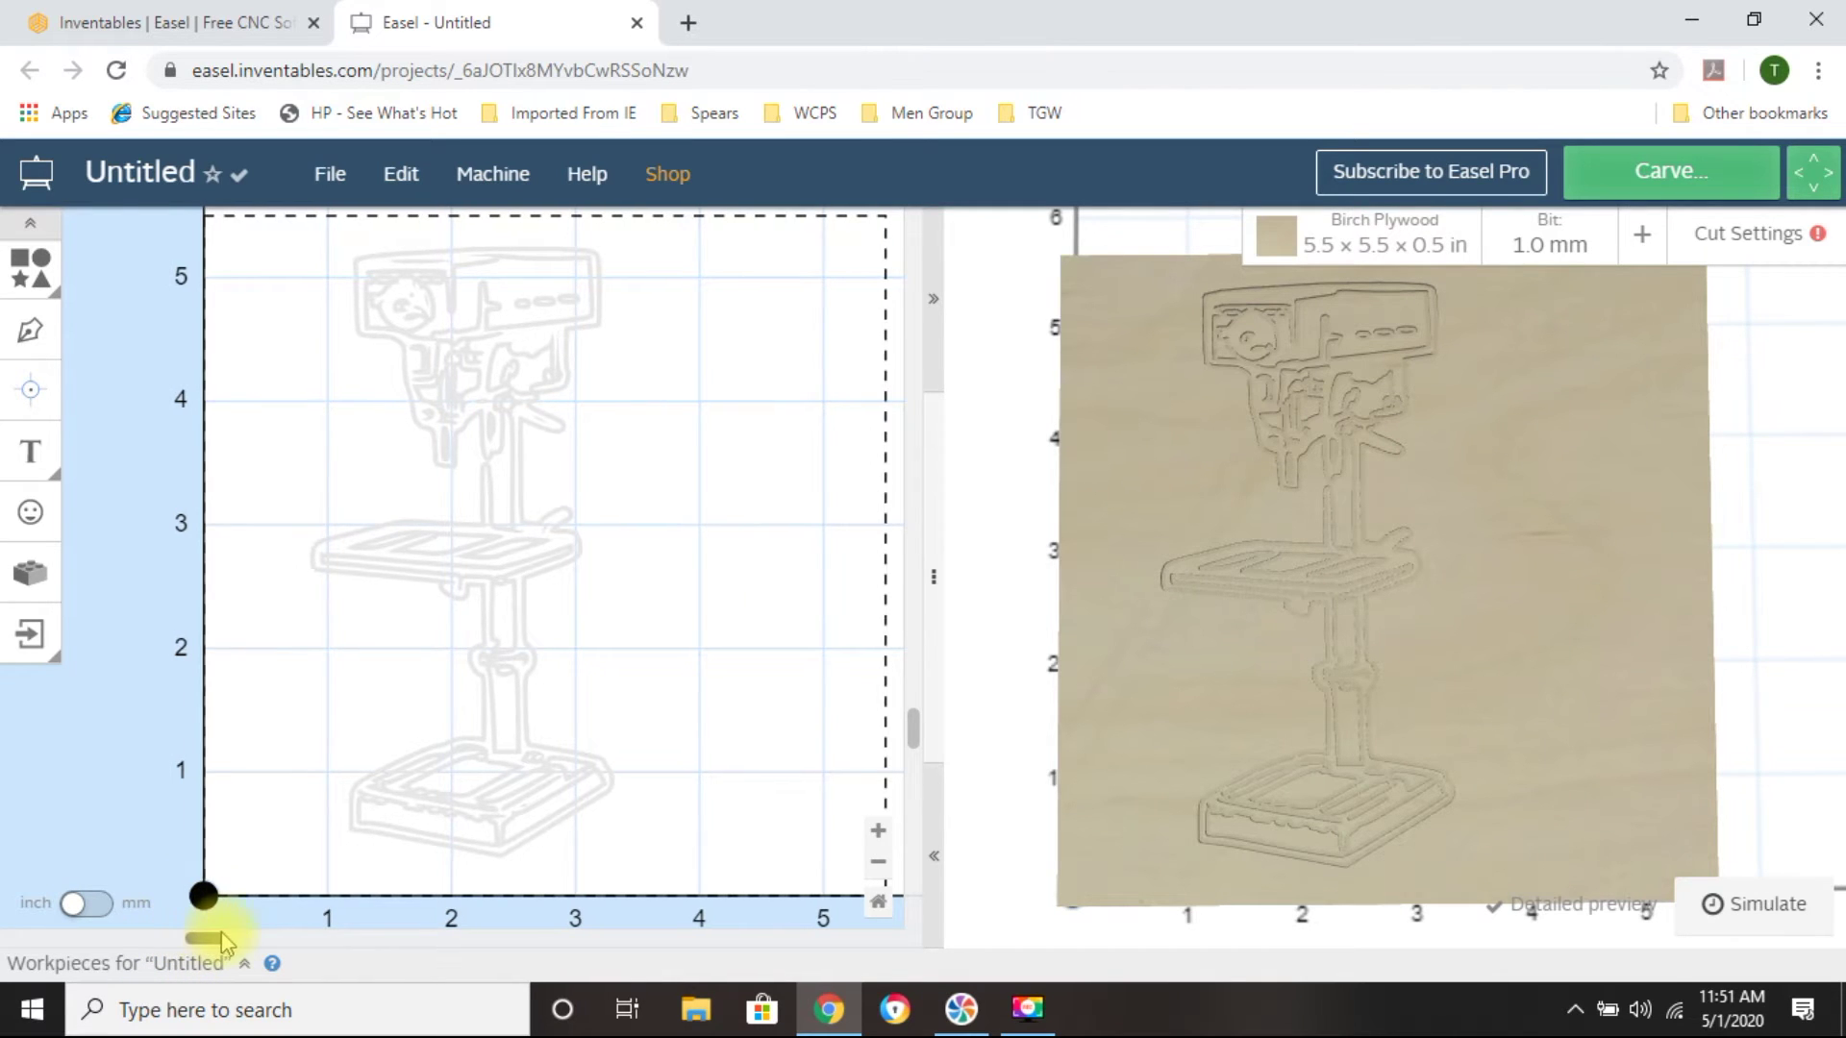
Move the whole drill press about 3.5 in left, off the material and past the origin, and deselect it
drag(208, 936, 223, 931)
scroll(671, 770, down, 3)
scroll(671, 770, up, 4)
scroll(666, 774, down, 3)
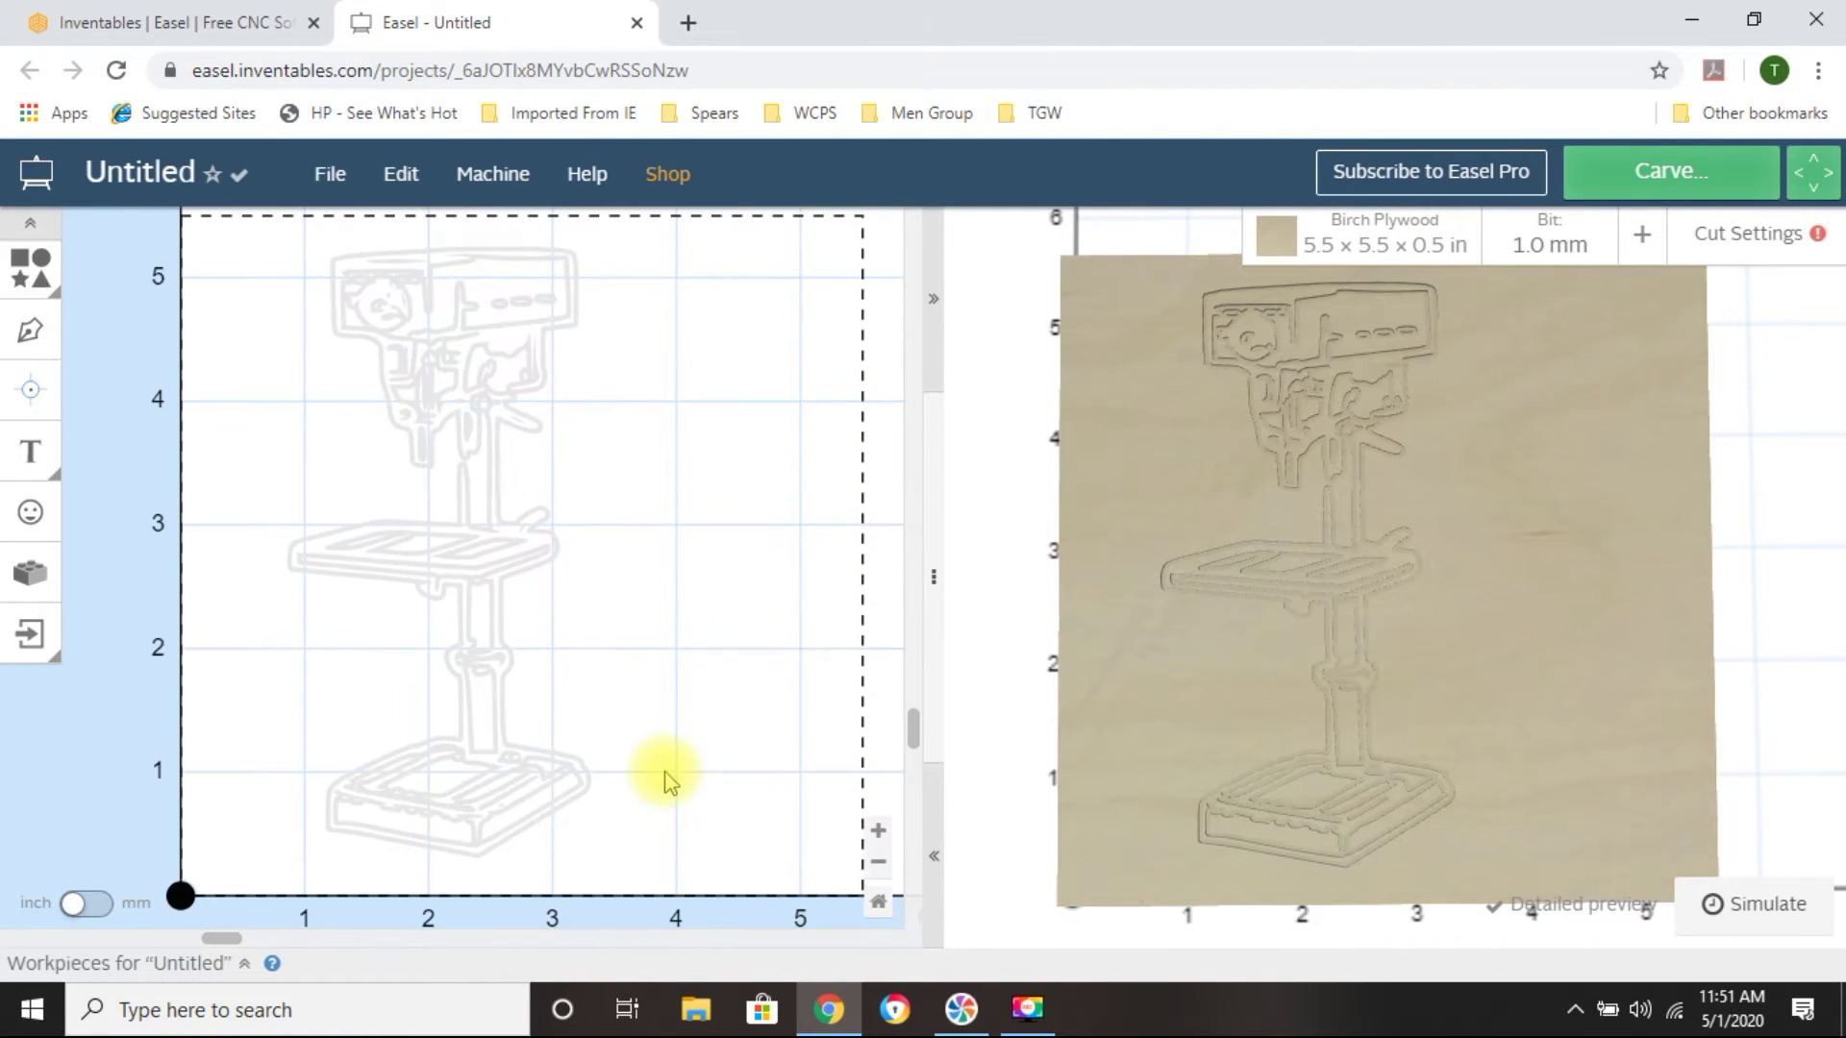
click(878, 864)
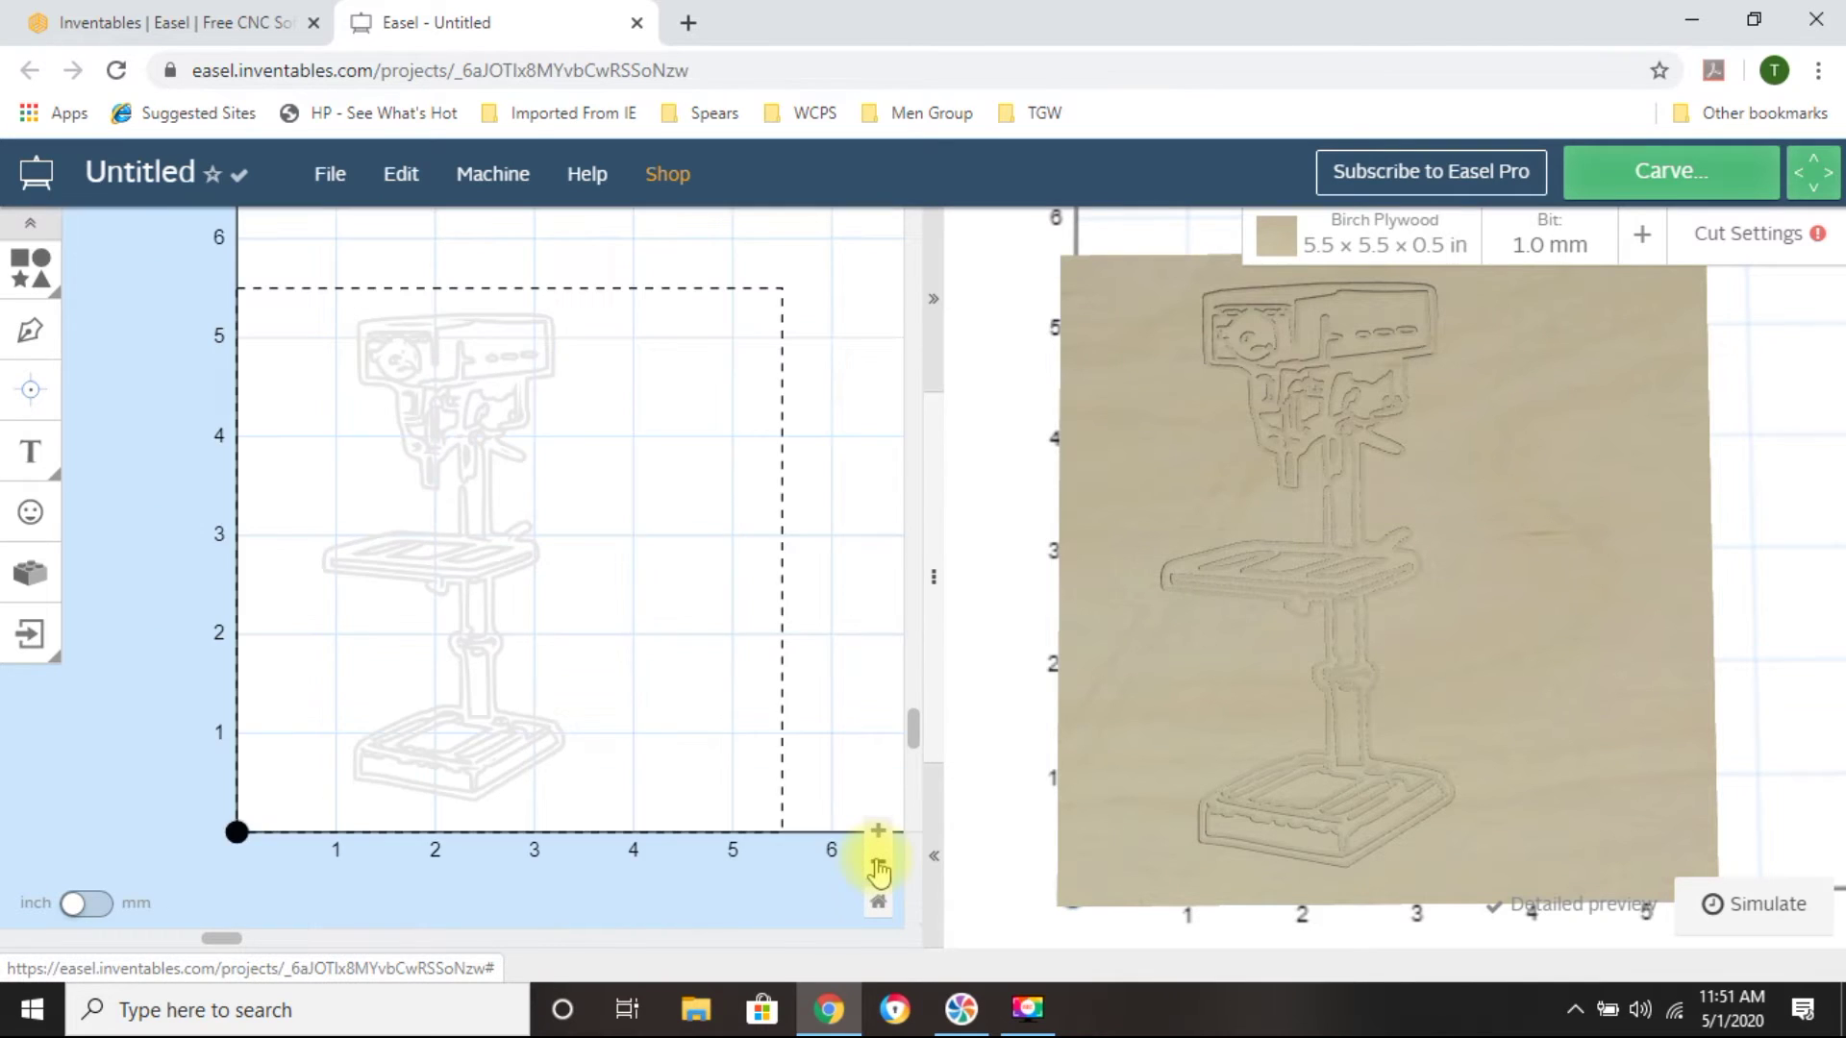
click(878, 865)
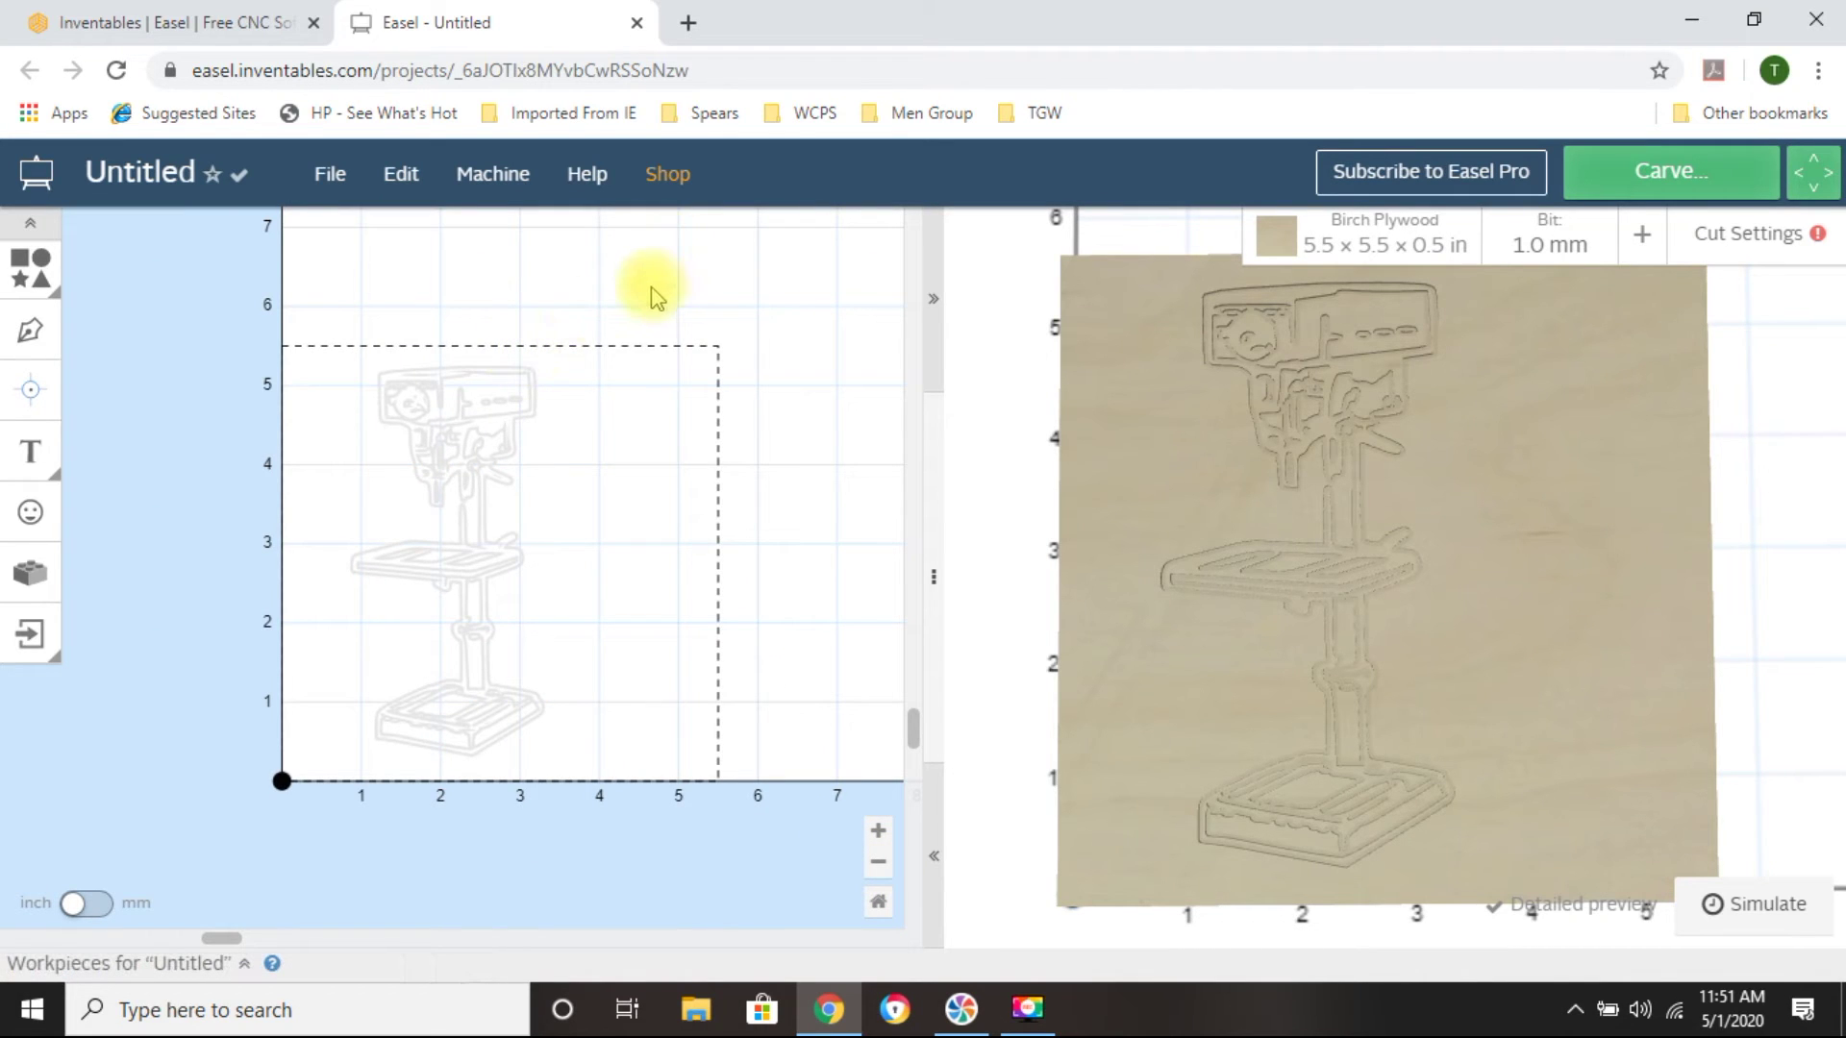
drag(631, 300, 262, 882)
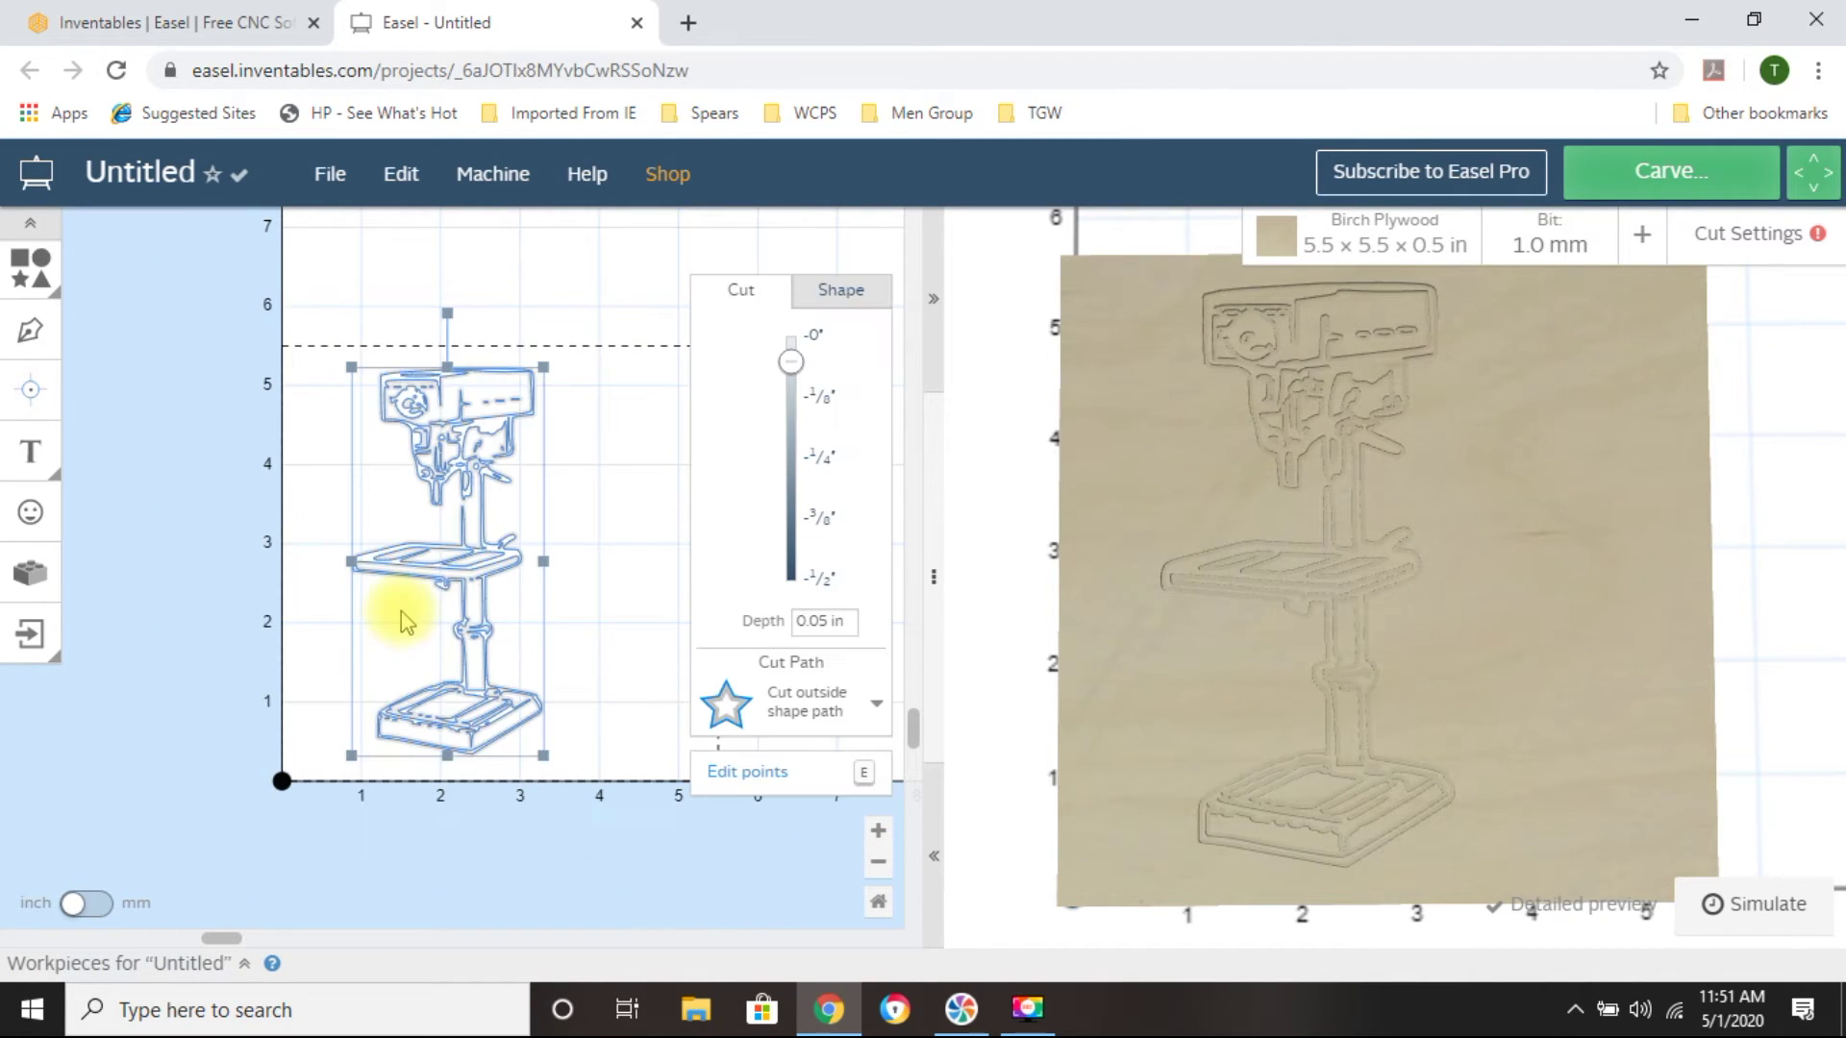
click(428, 561)
click(430, 565)
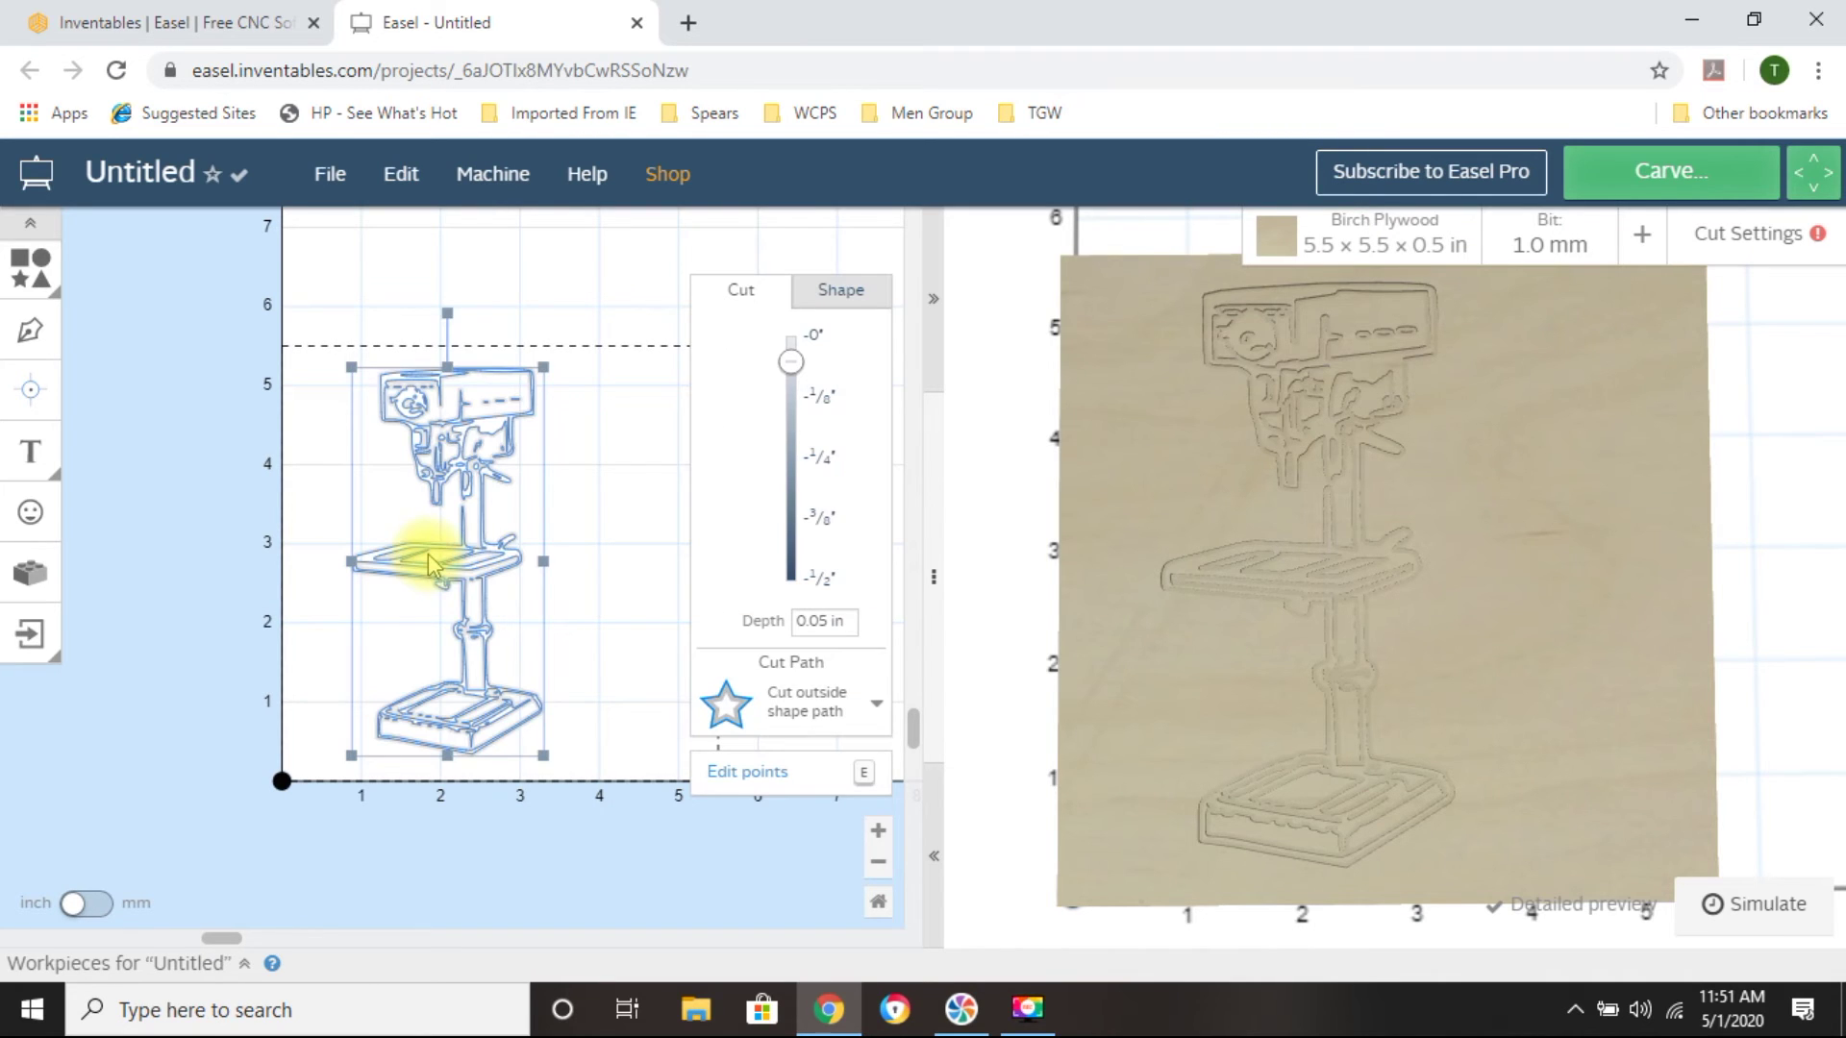
drag(447, 556, 173, 555)
click(481, 553)
Look through the built-in text fonts from Amatic SC down to Track
click(28, 471)
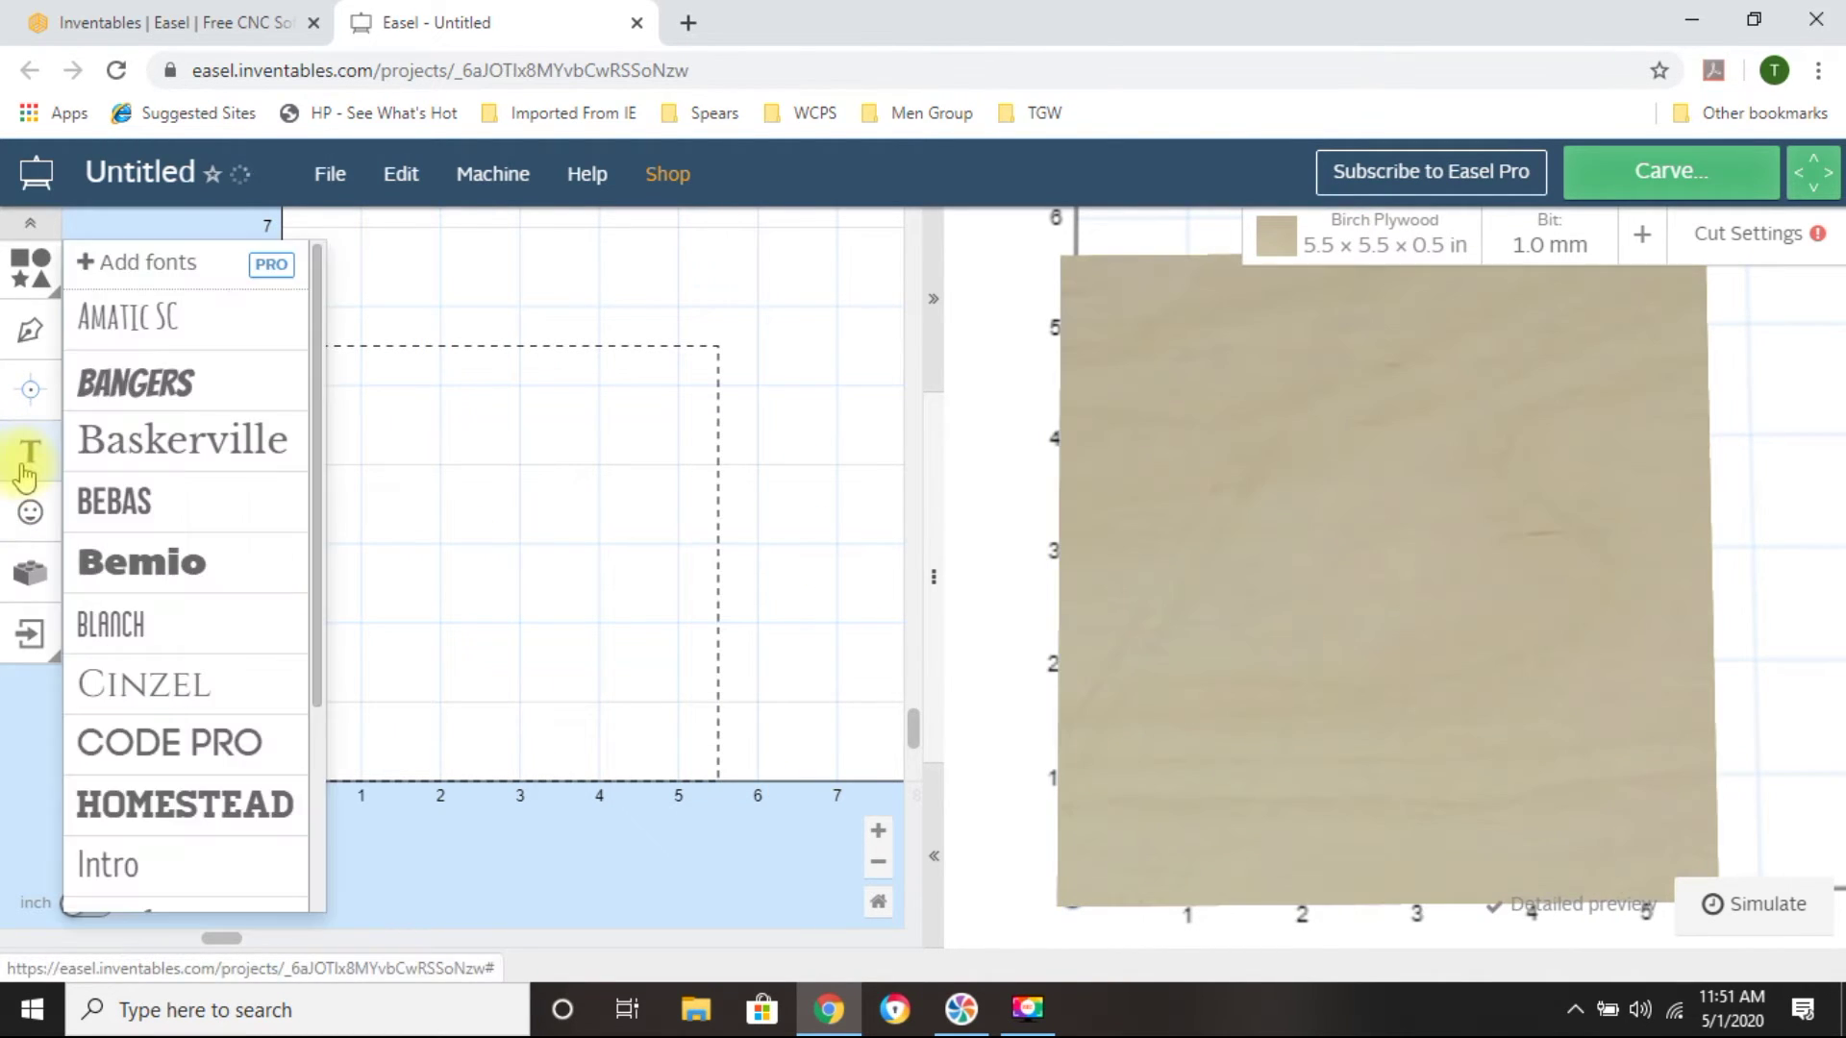
click(26, 473)
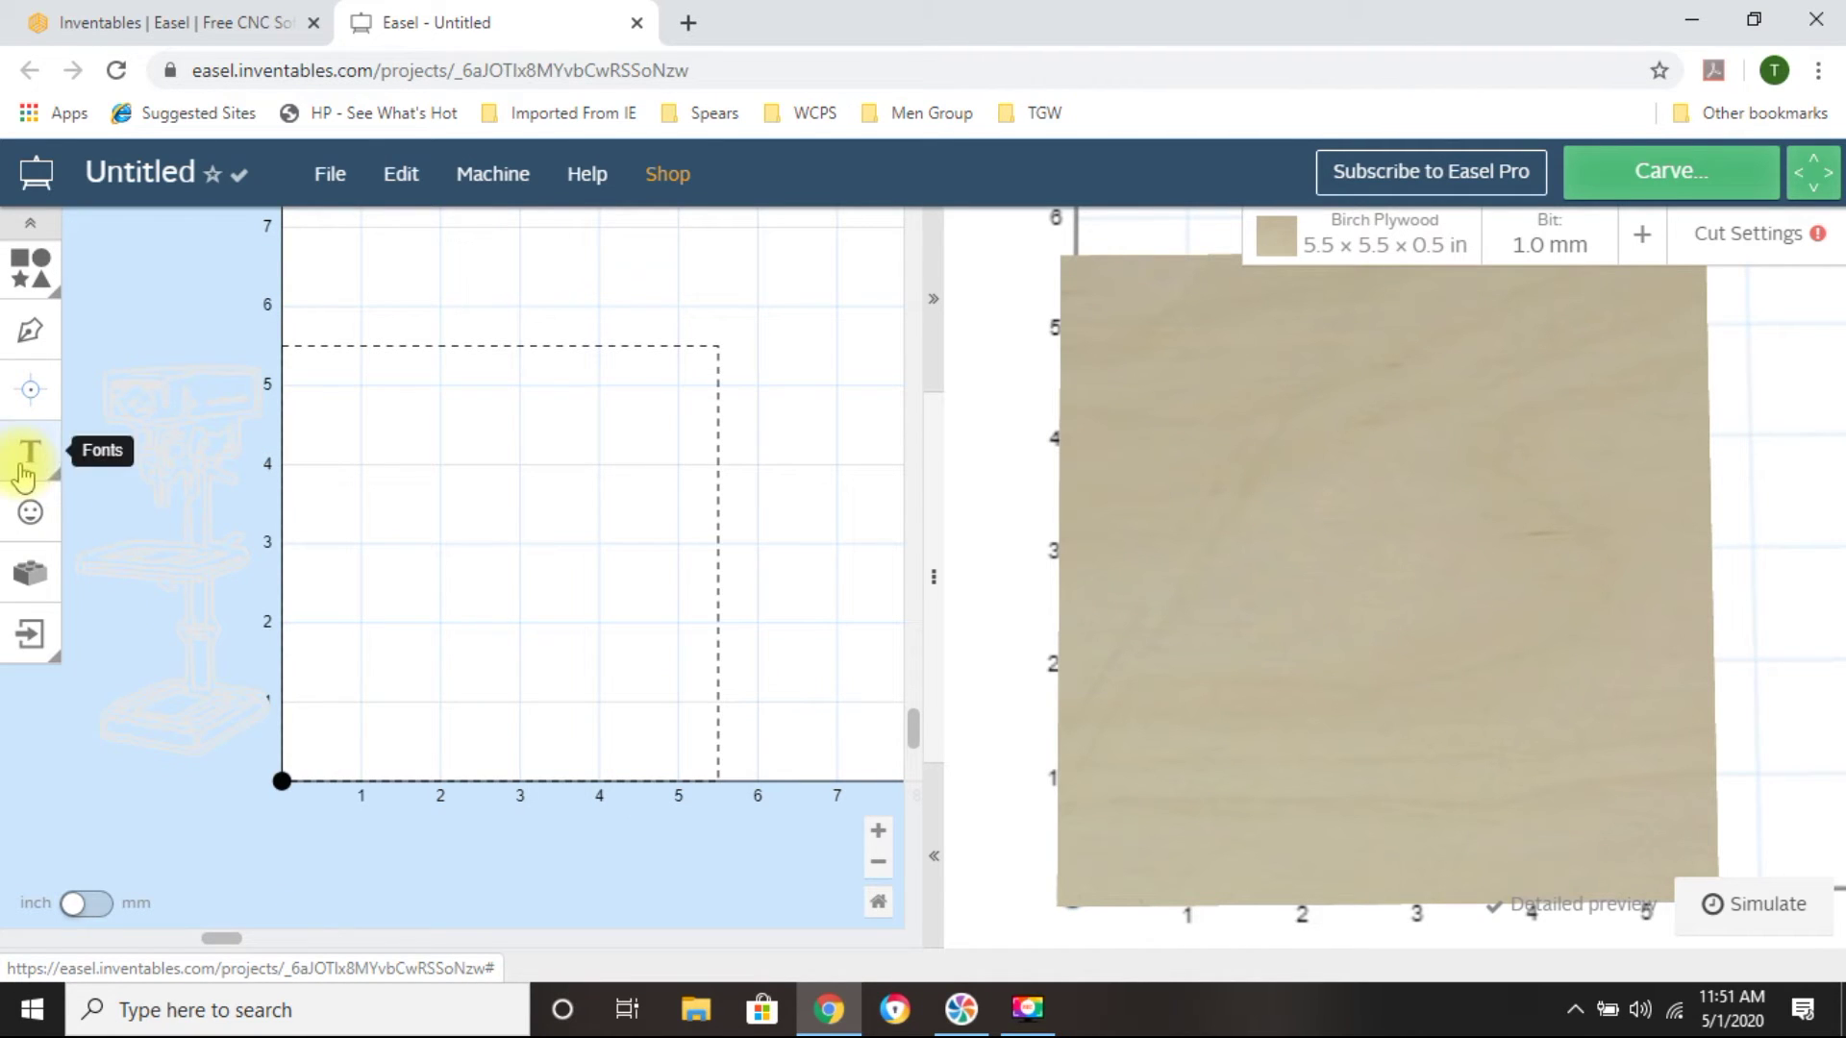
click(26, 469)
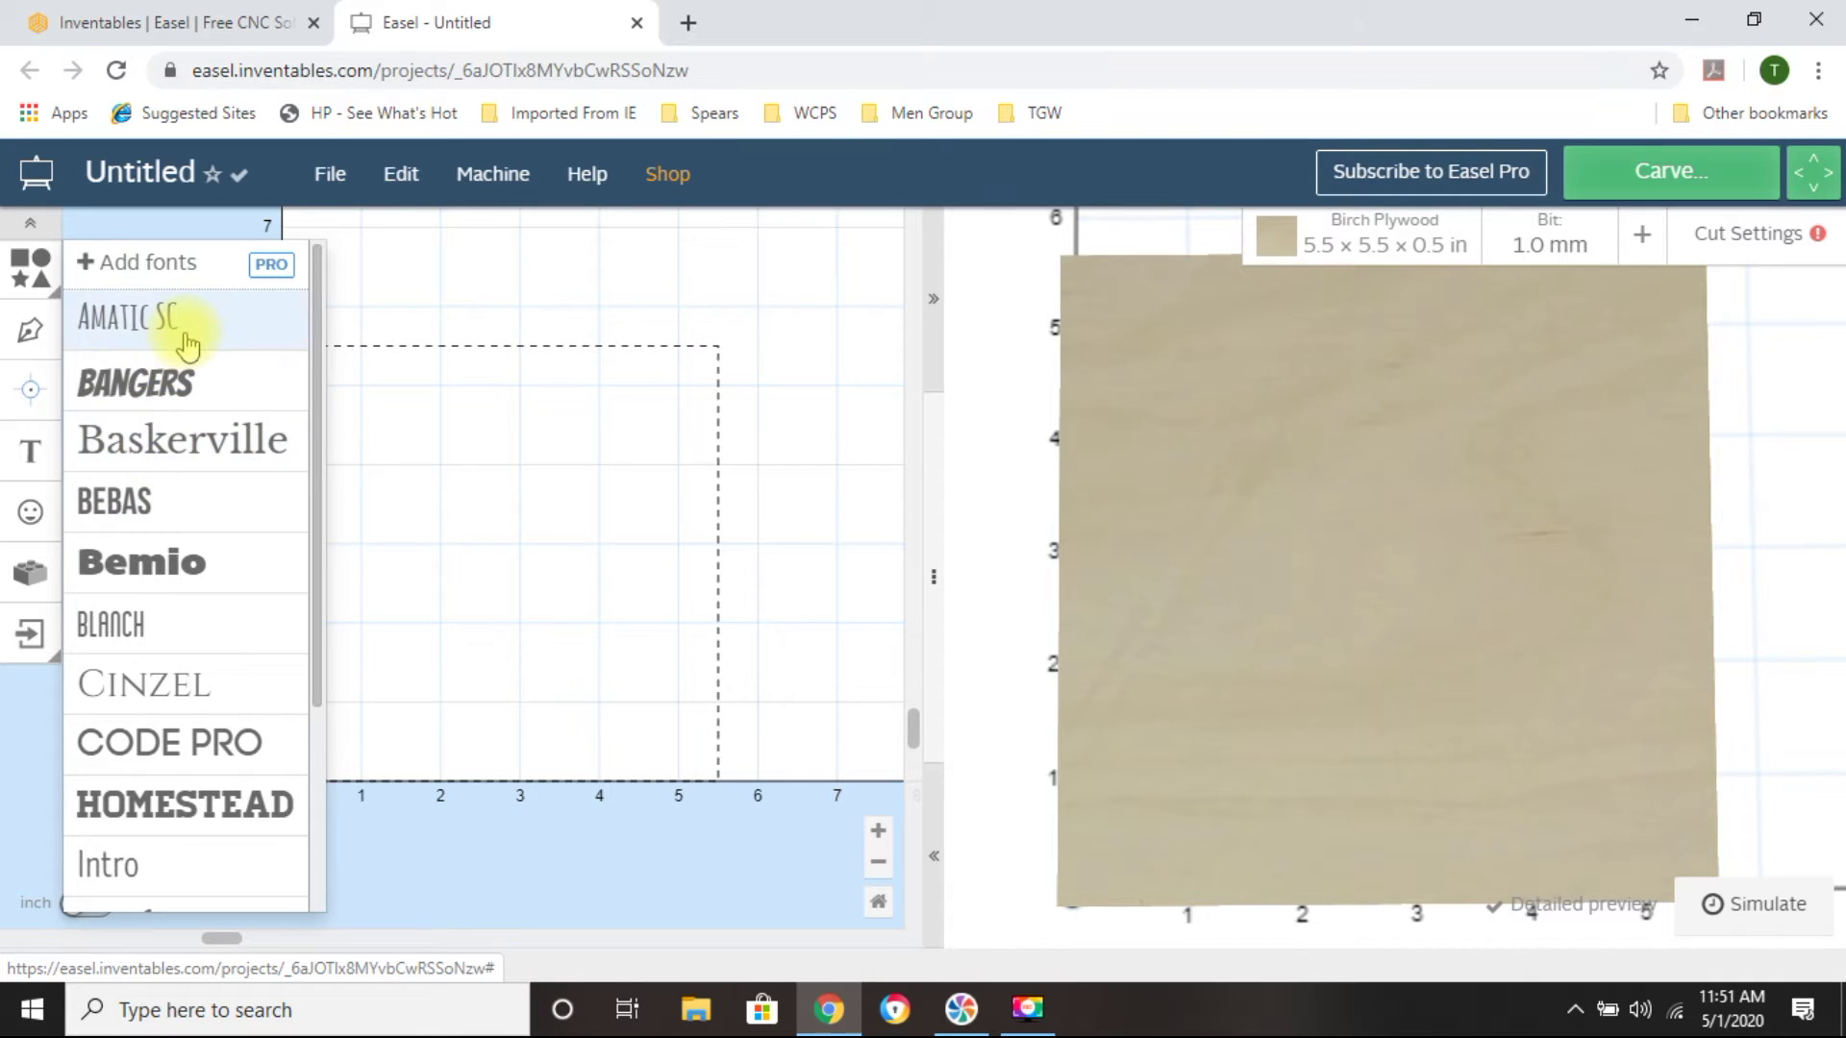
scroll(184, 424, down, 1)
scroll(188, 445, down, 1)
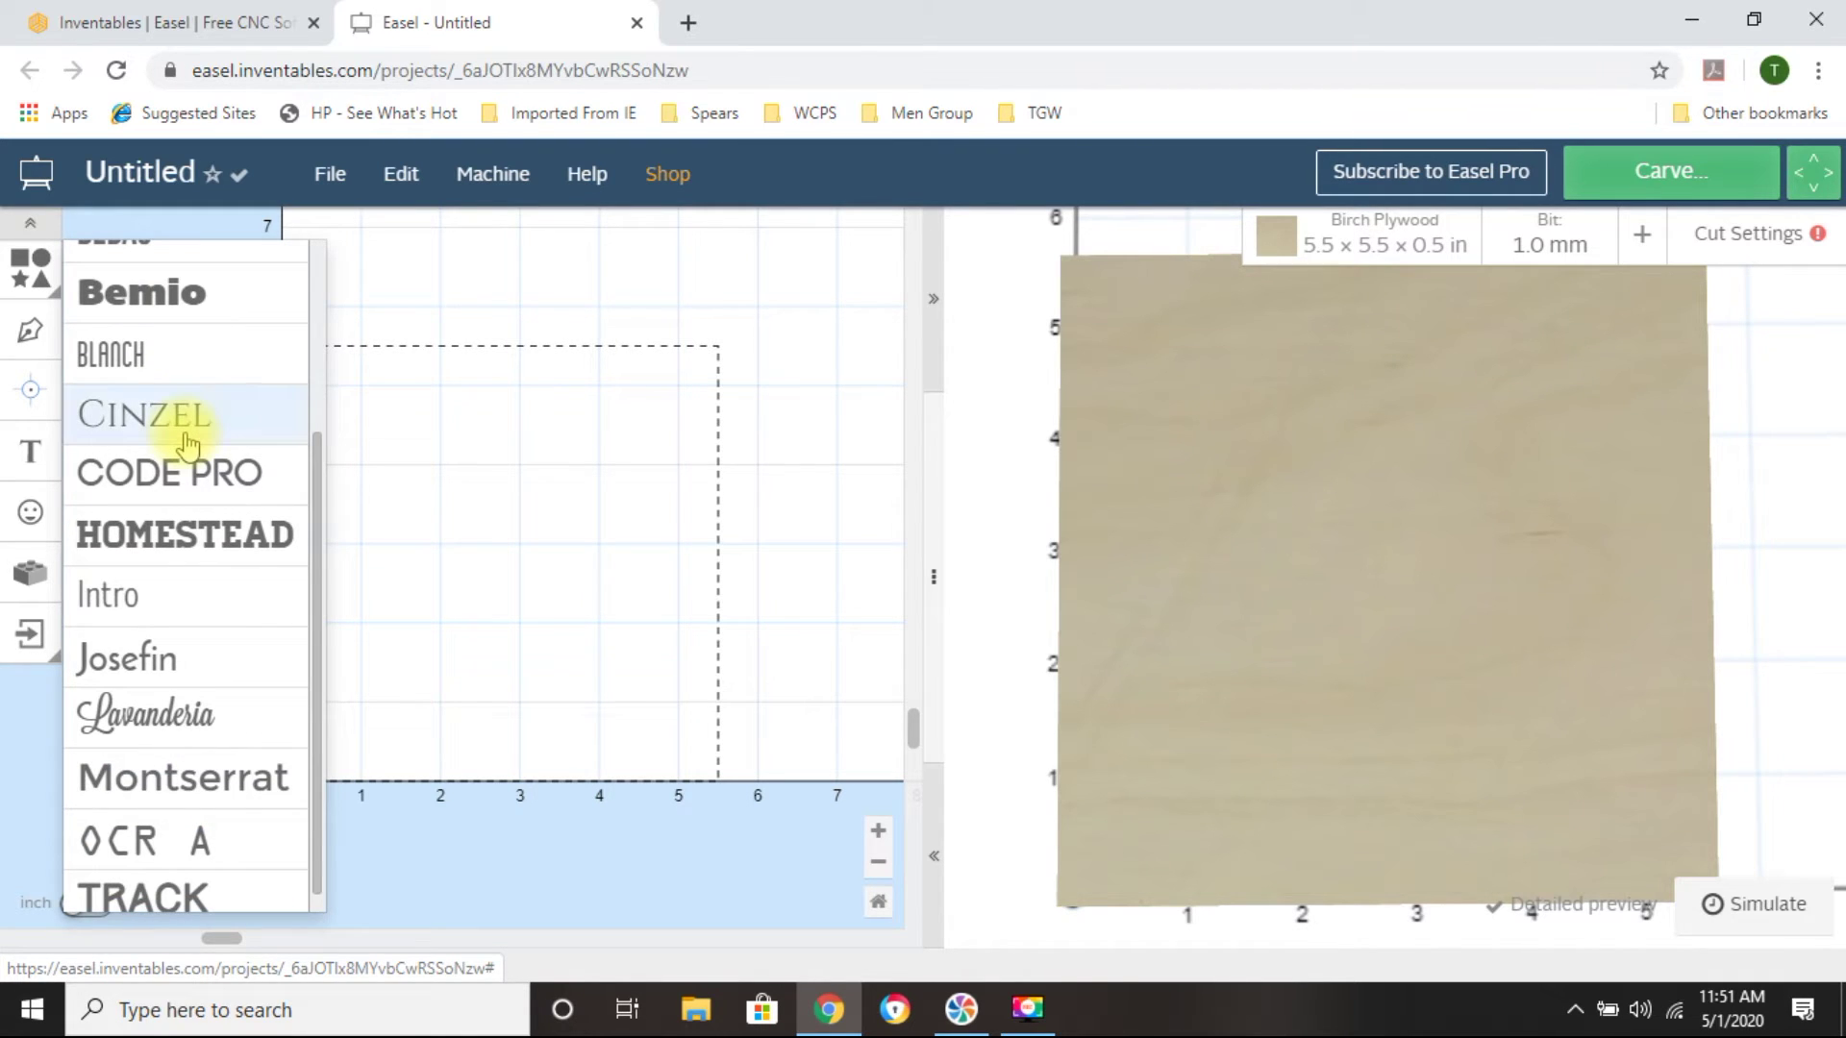
scroll(186, 460, up, 3)
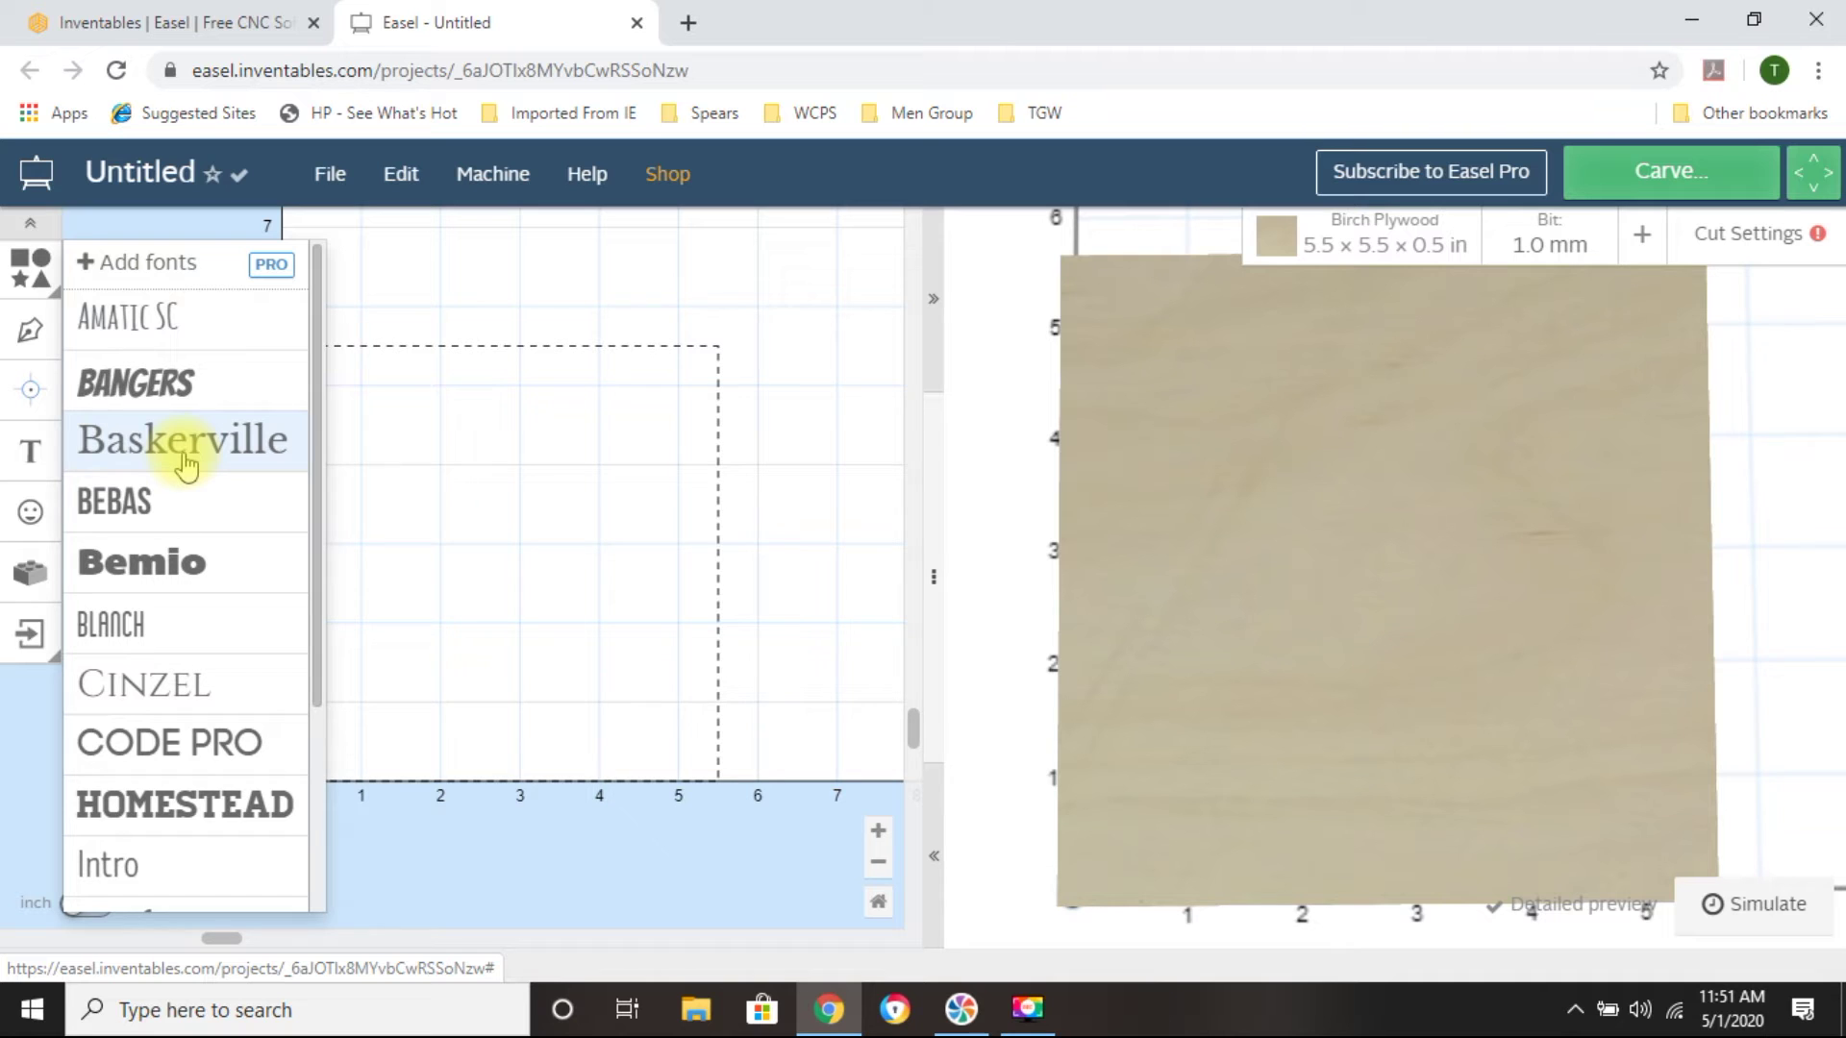
Browse the additional fonts in the Pro Font Library, view the Easel Pro subscription options, and close both
mouse_move(257, 279)
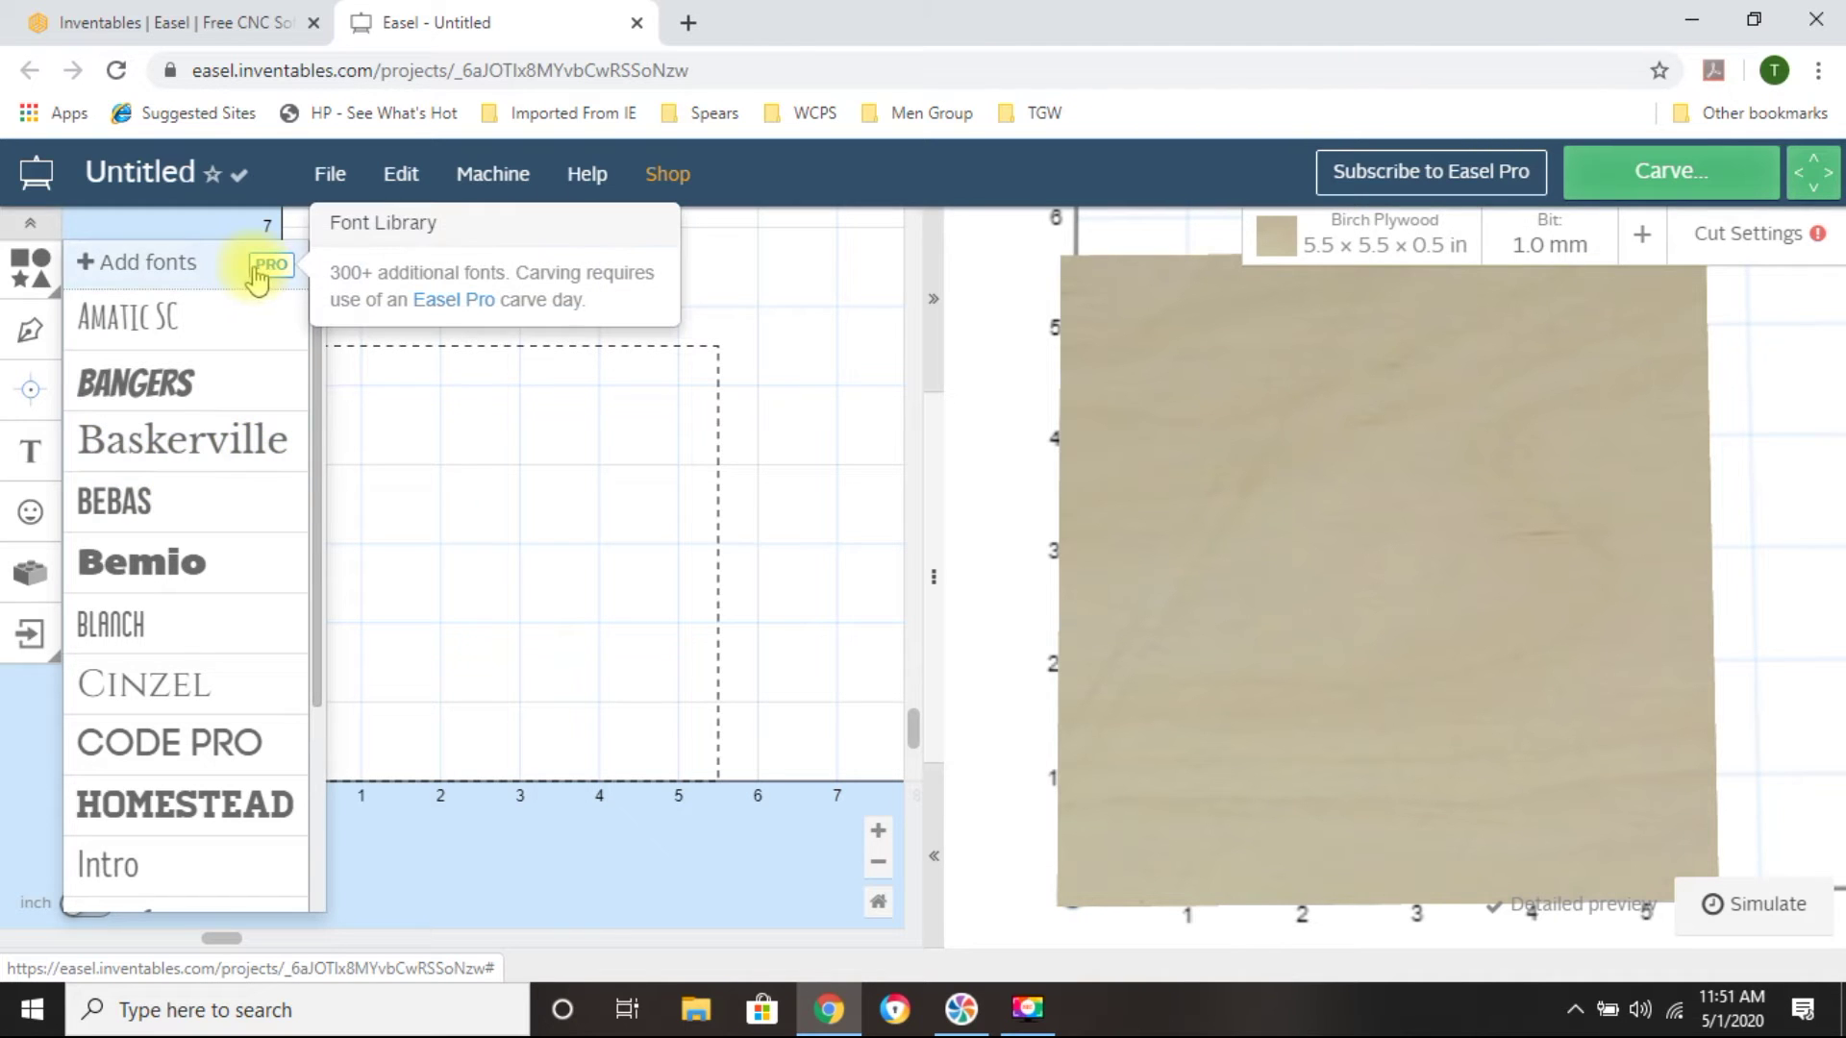
click(274, 270)
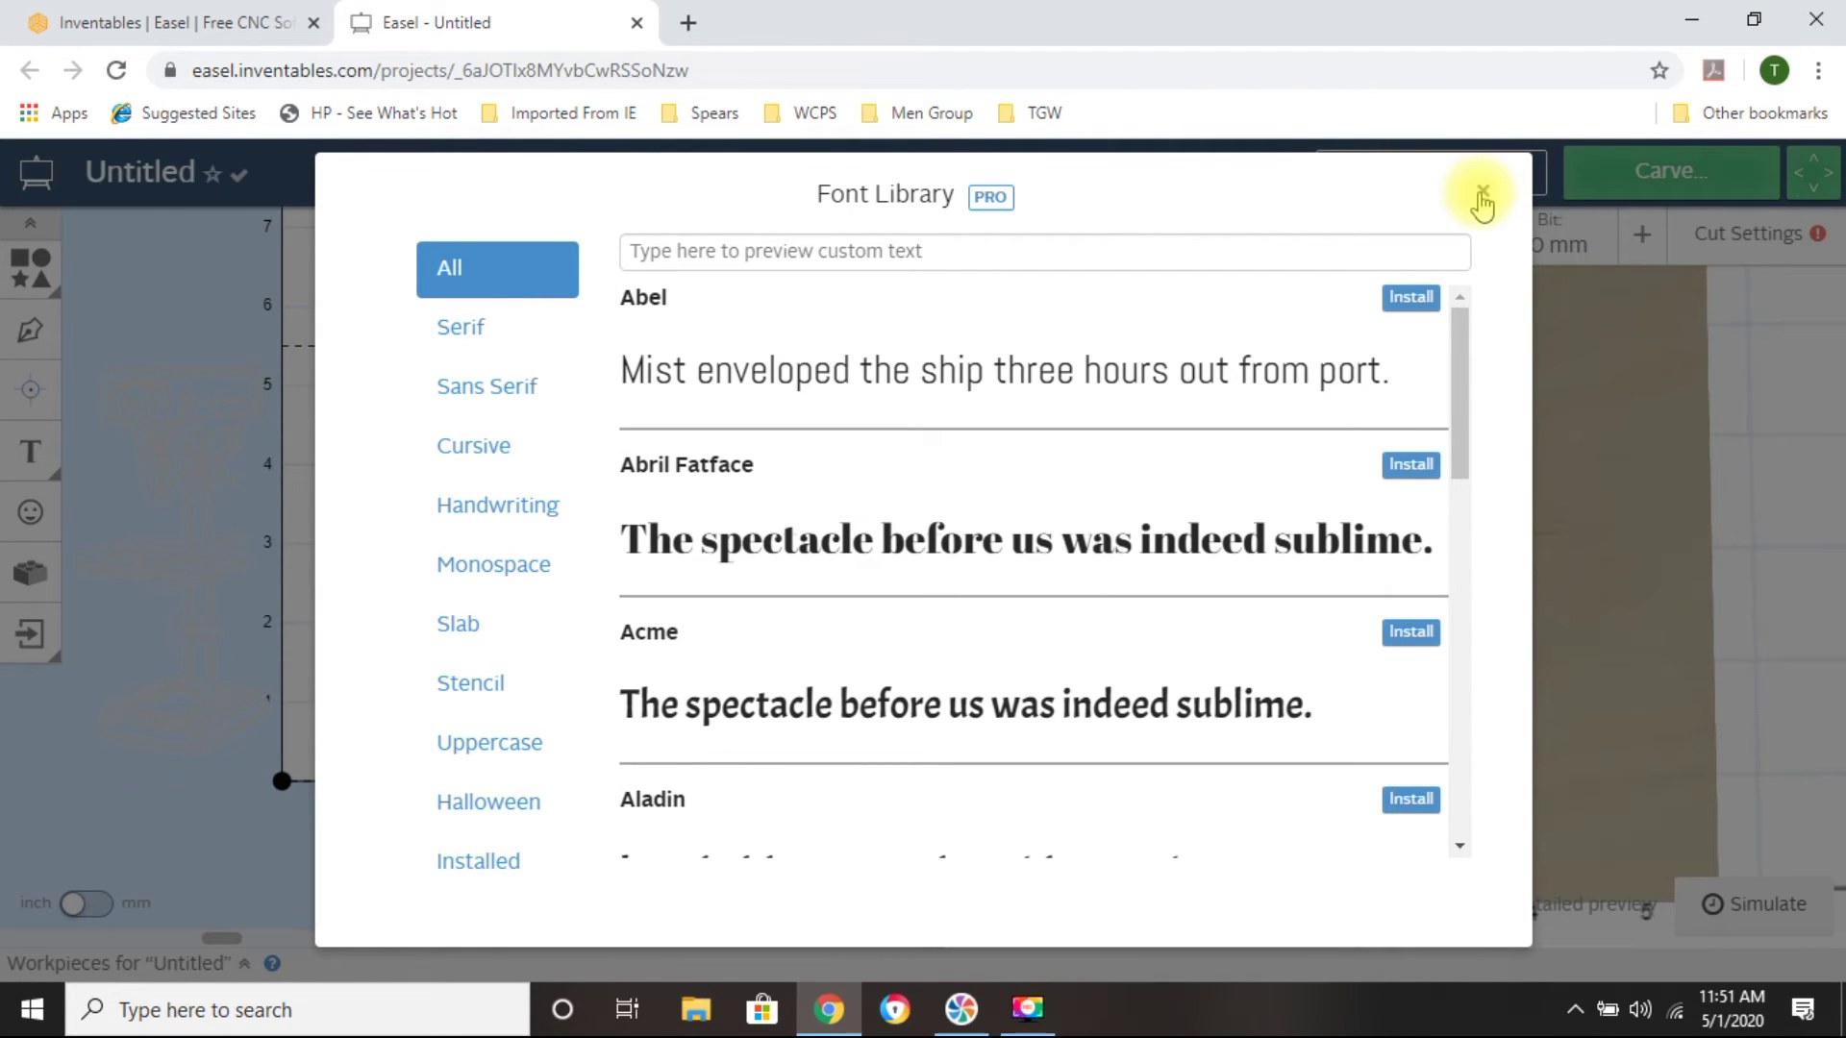
scroll(626, 363, down, 7)
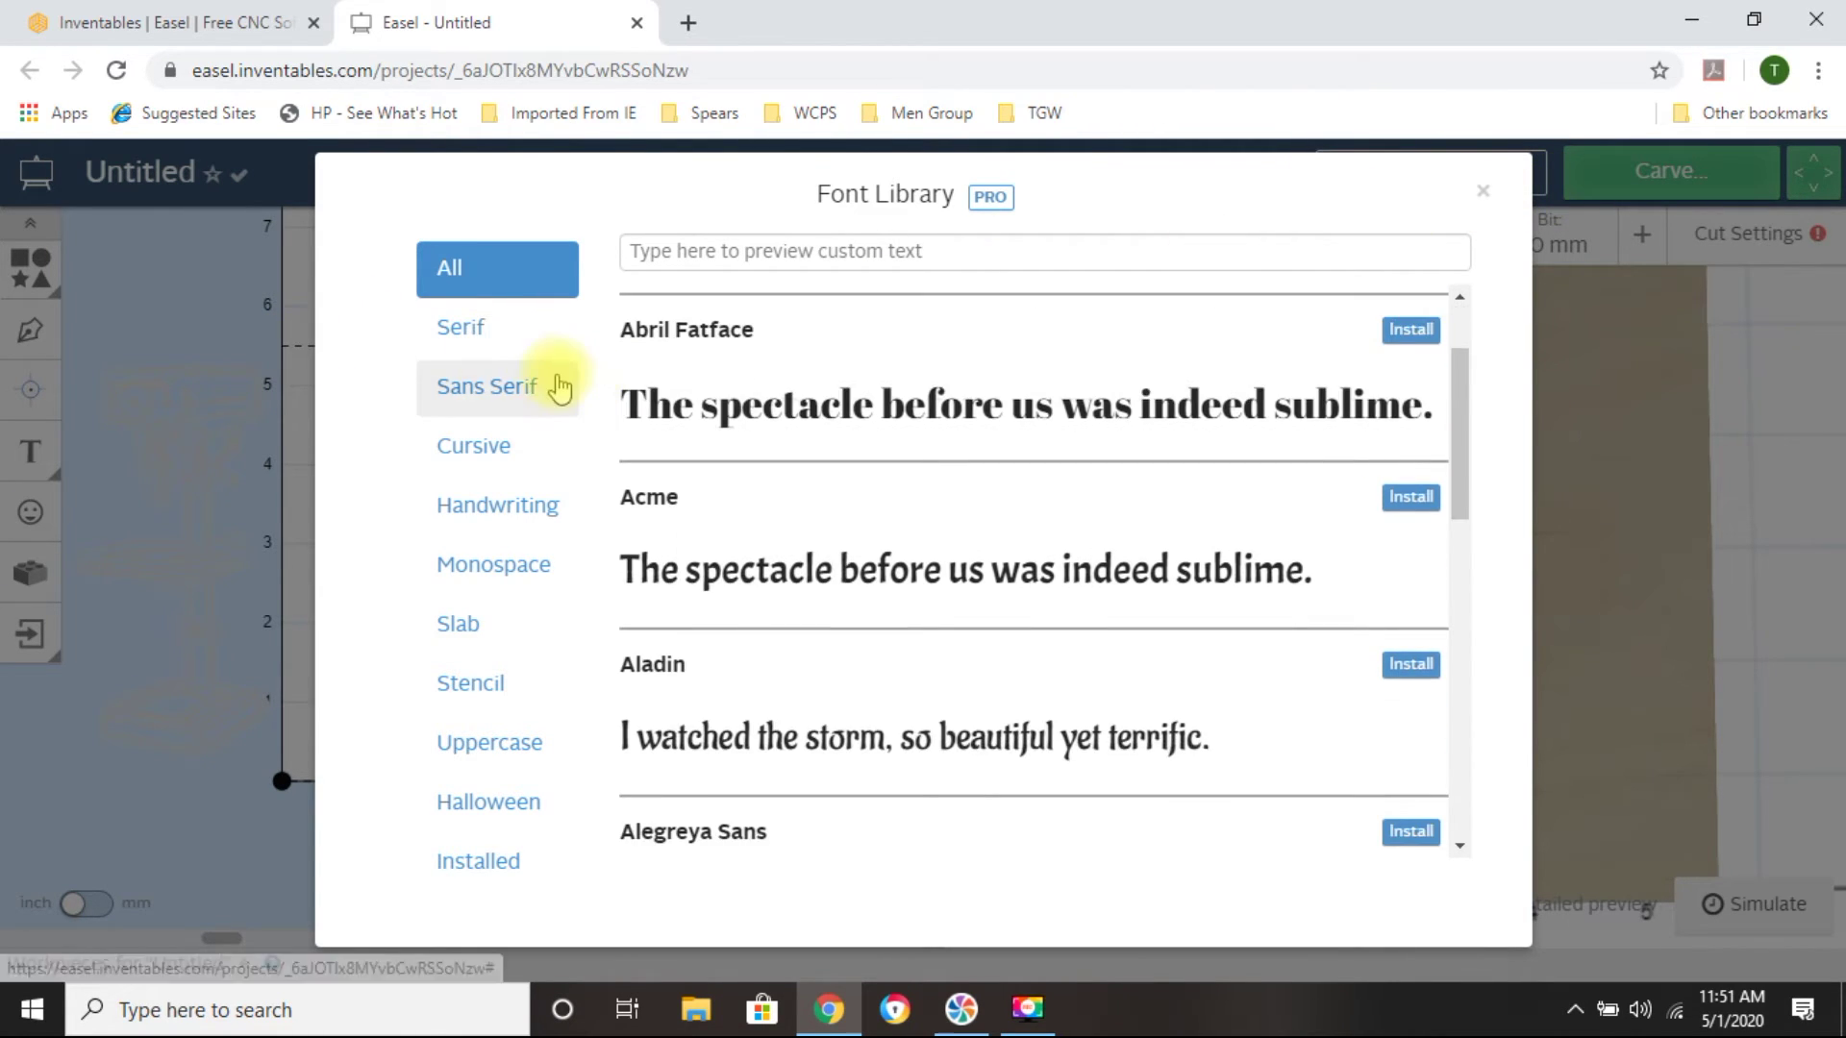
scroll(808, 399, down, 8)
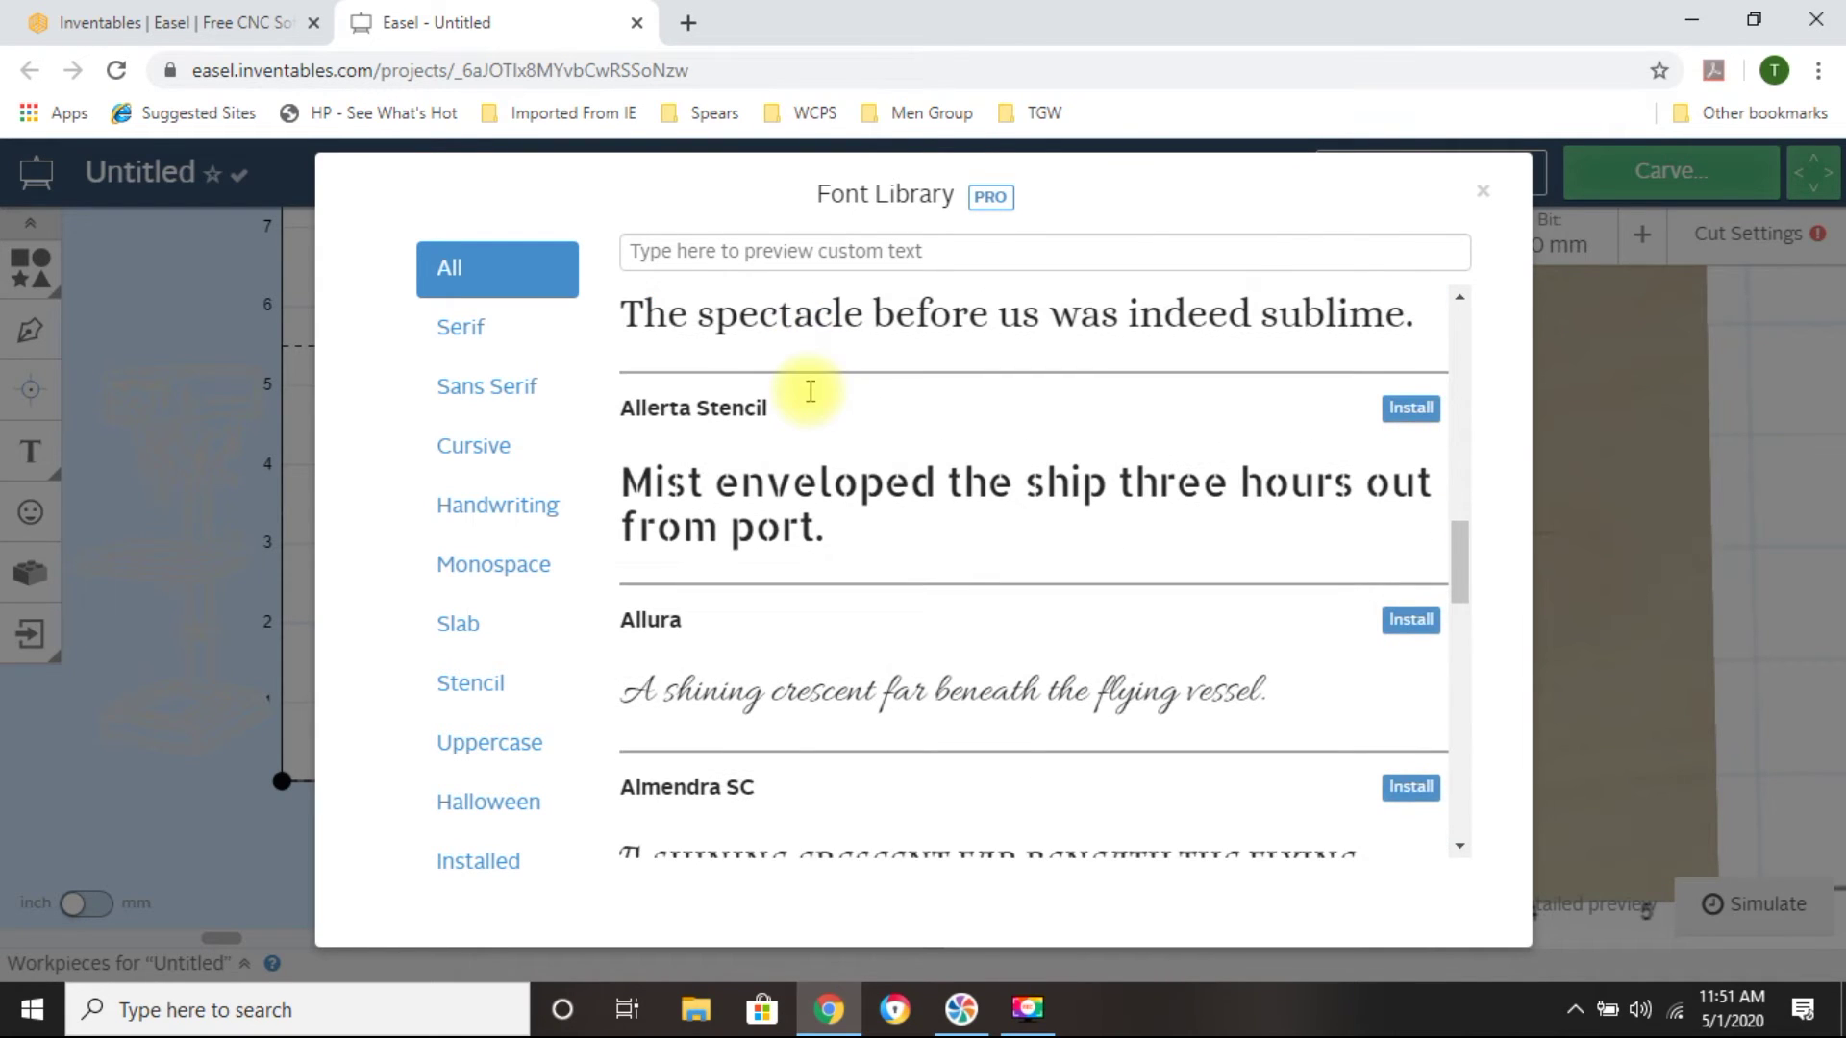
scroll(807, 399, down, 10)
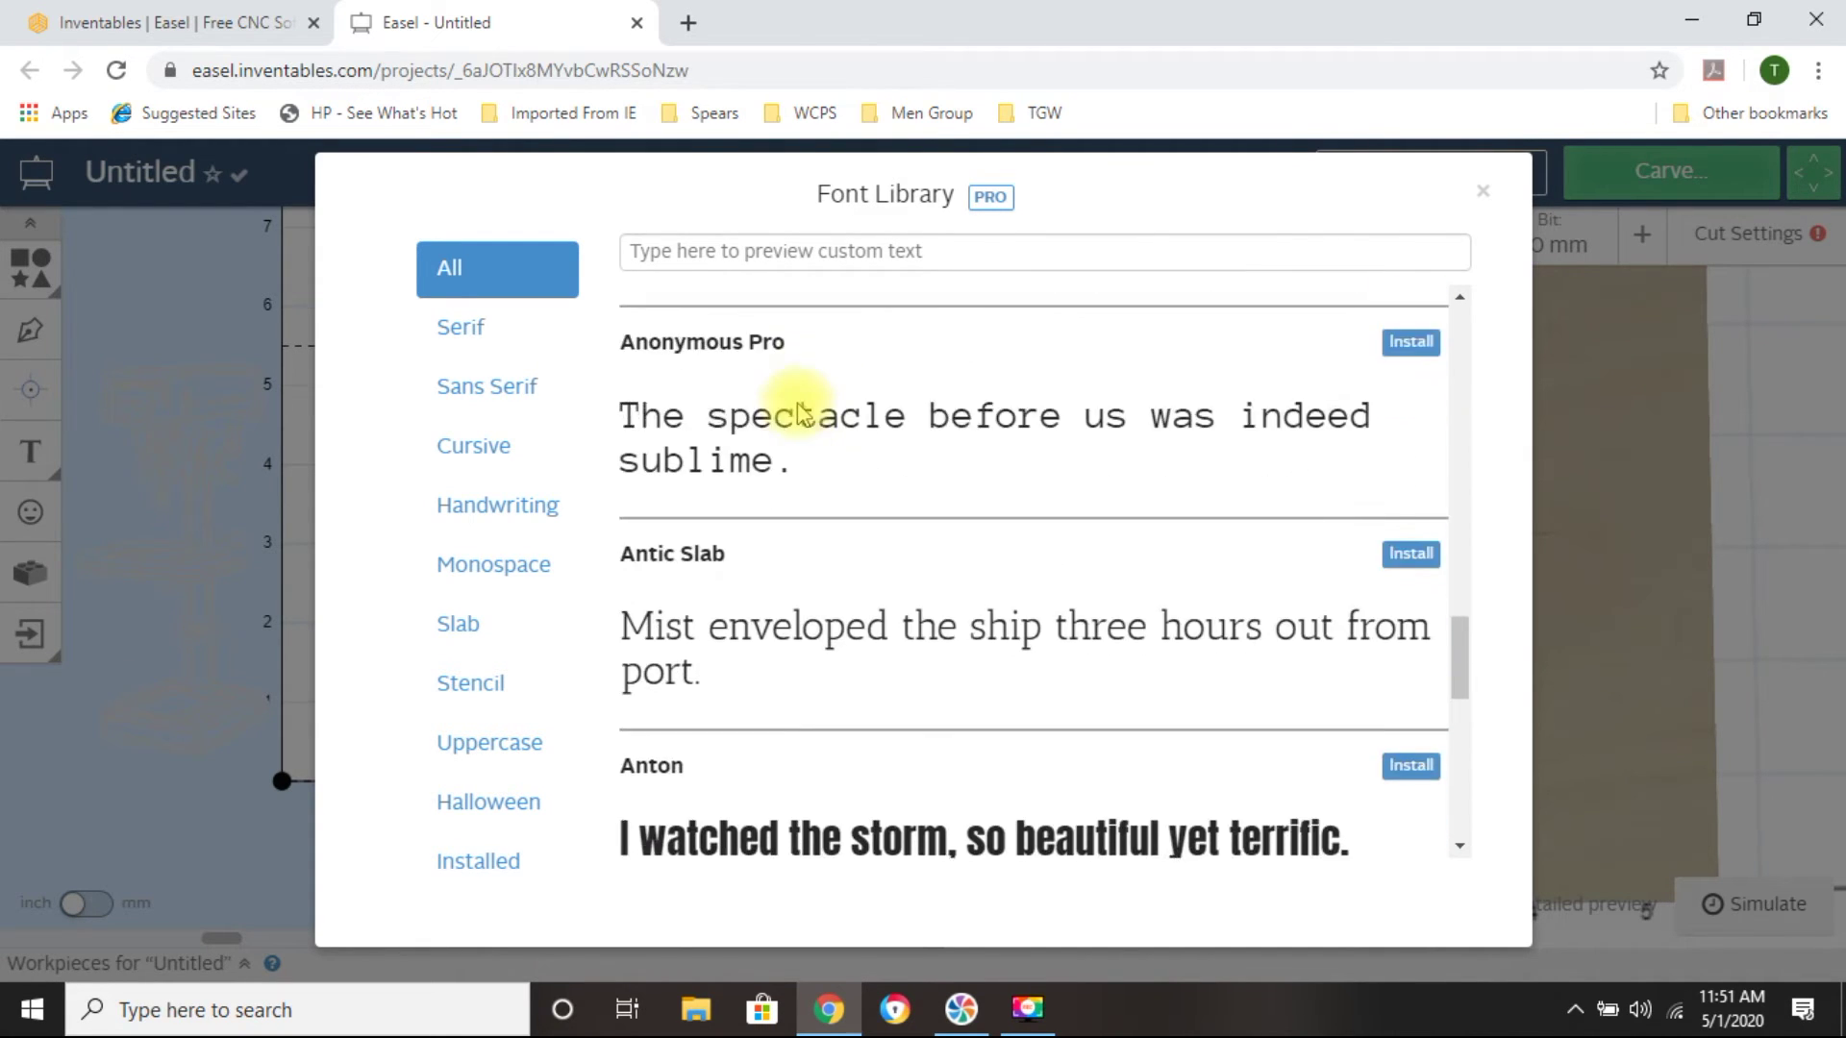
scroll(798, 404, down, 10)
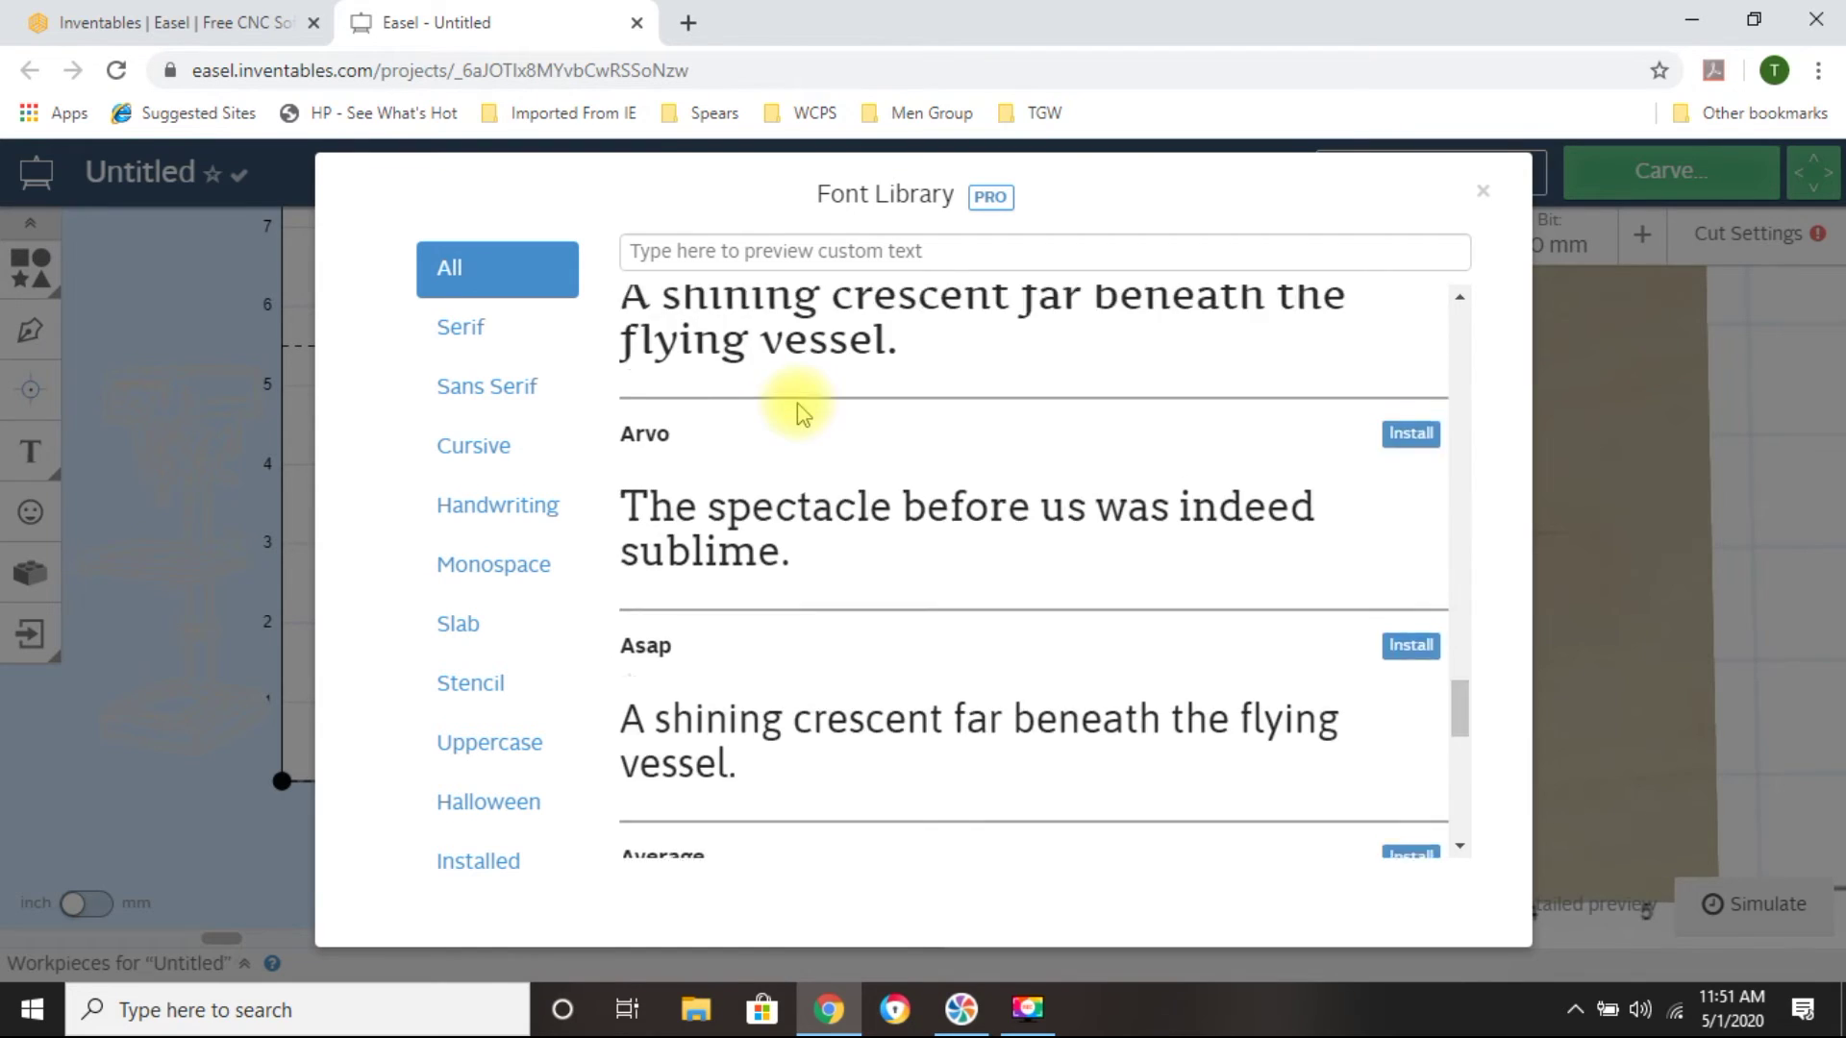
scroll(798, 408, down, 10)
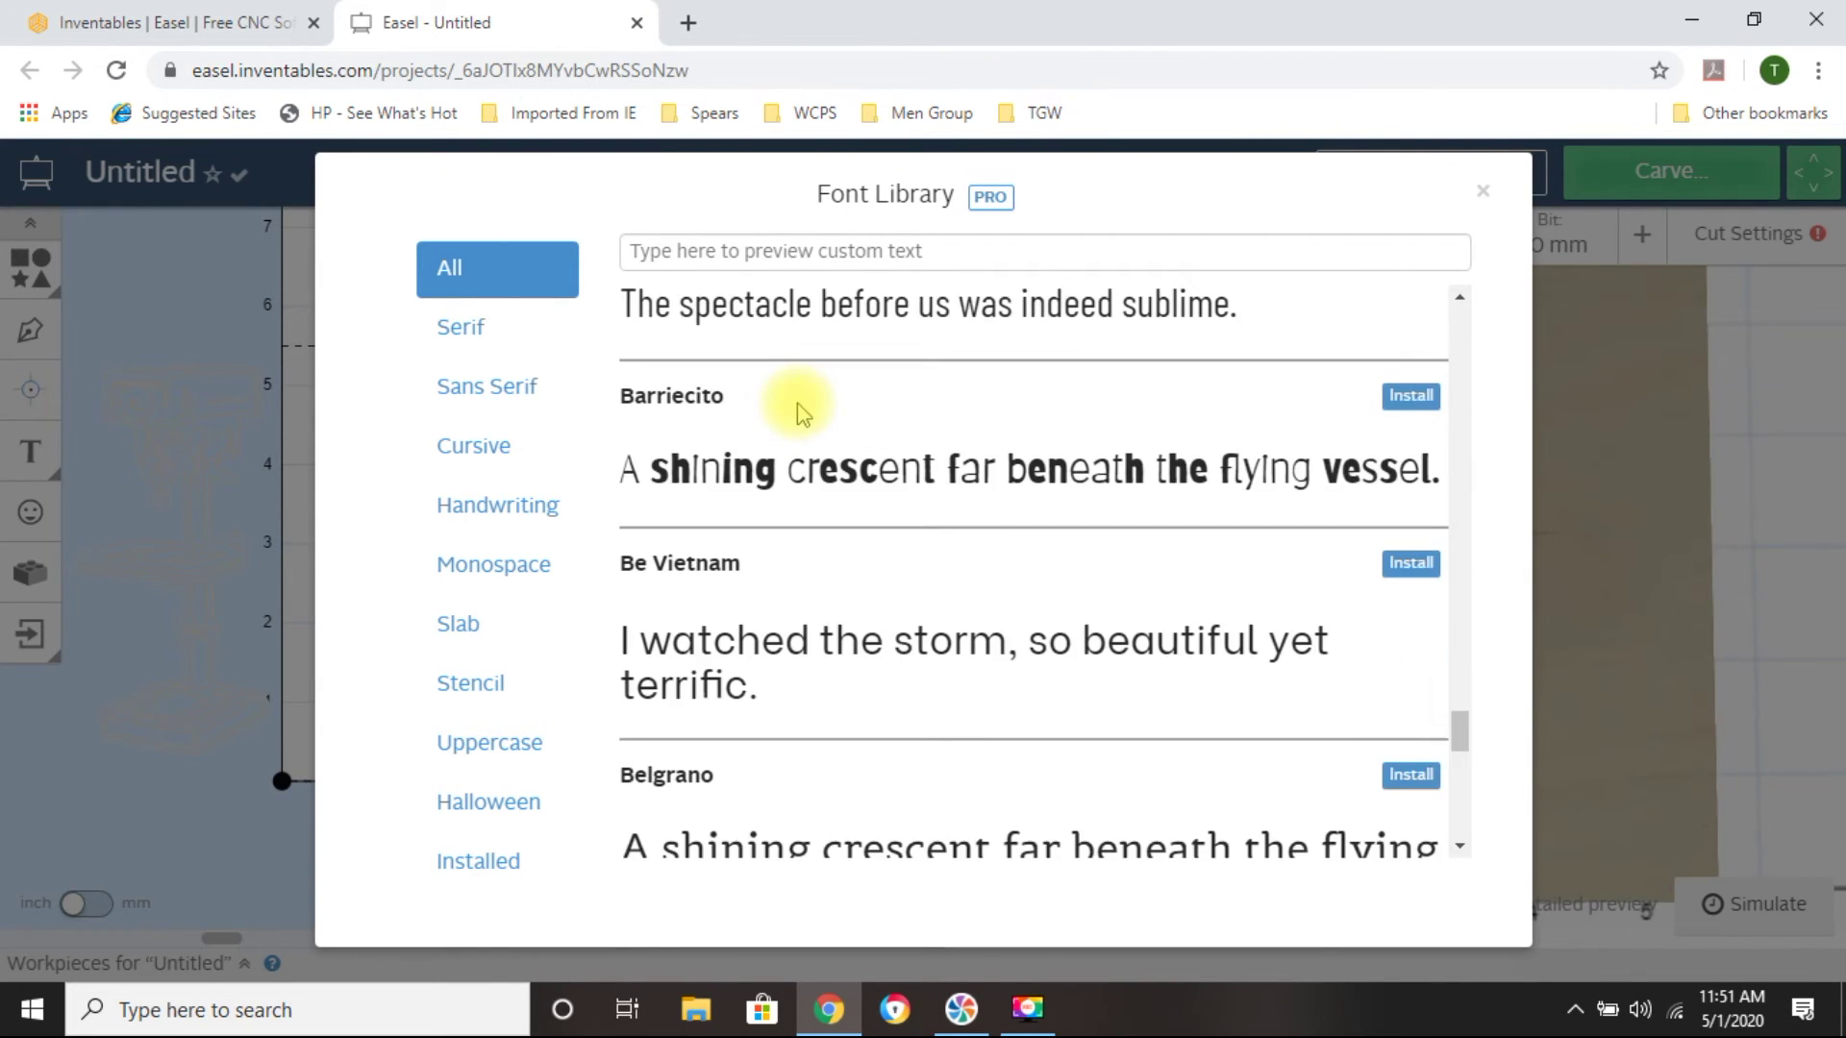
scroll(798, 409, down, 10)
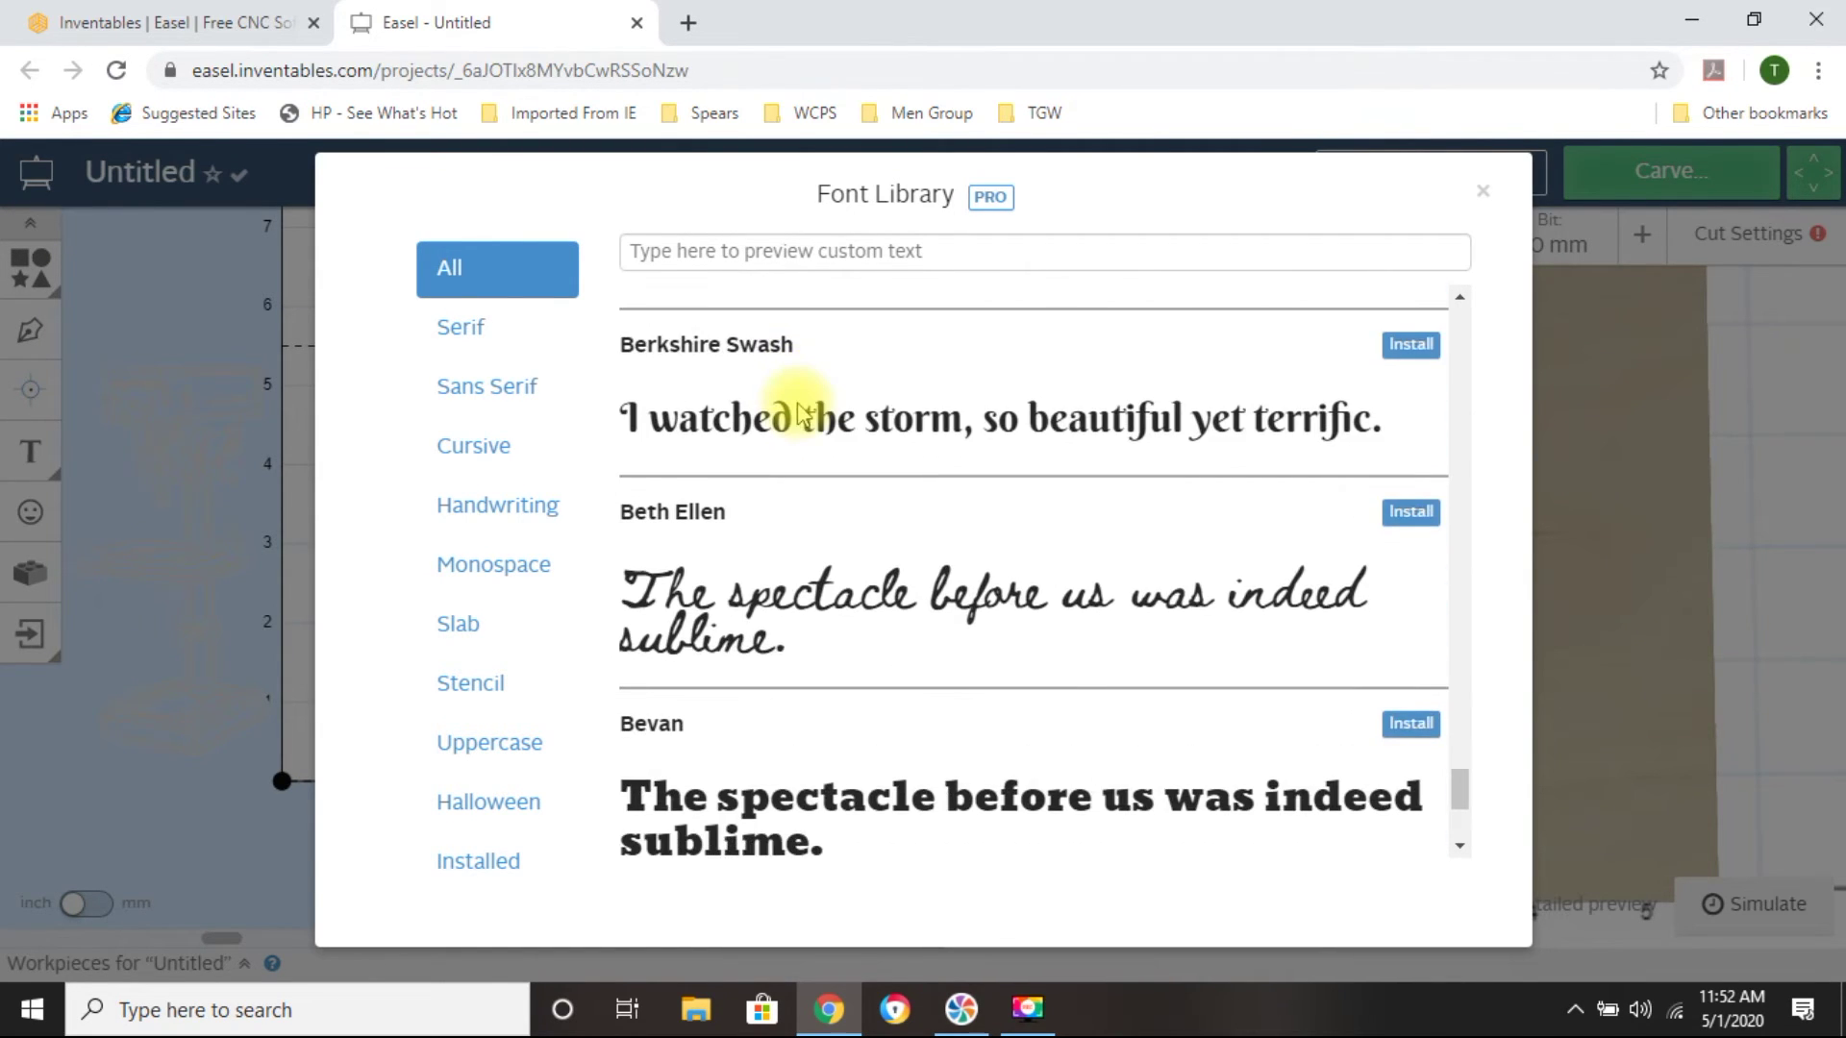
scroll(798, 404, down, 2)
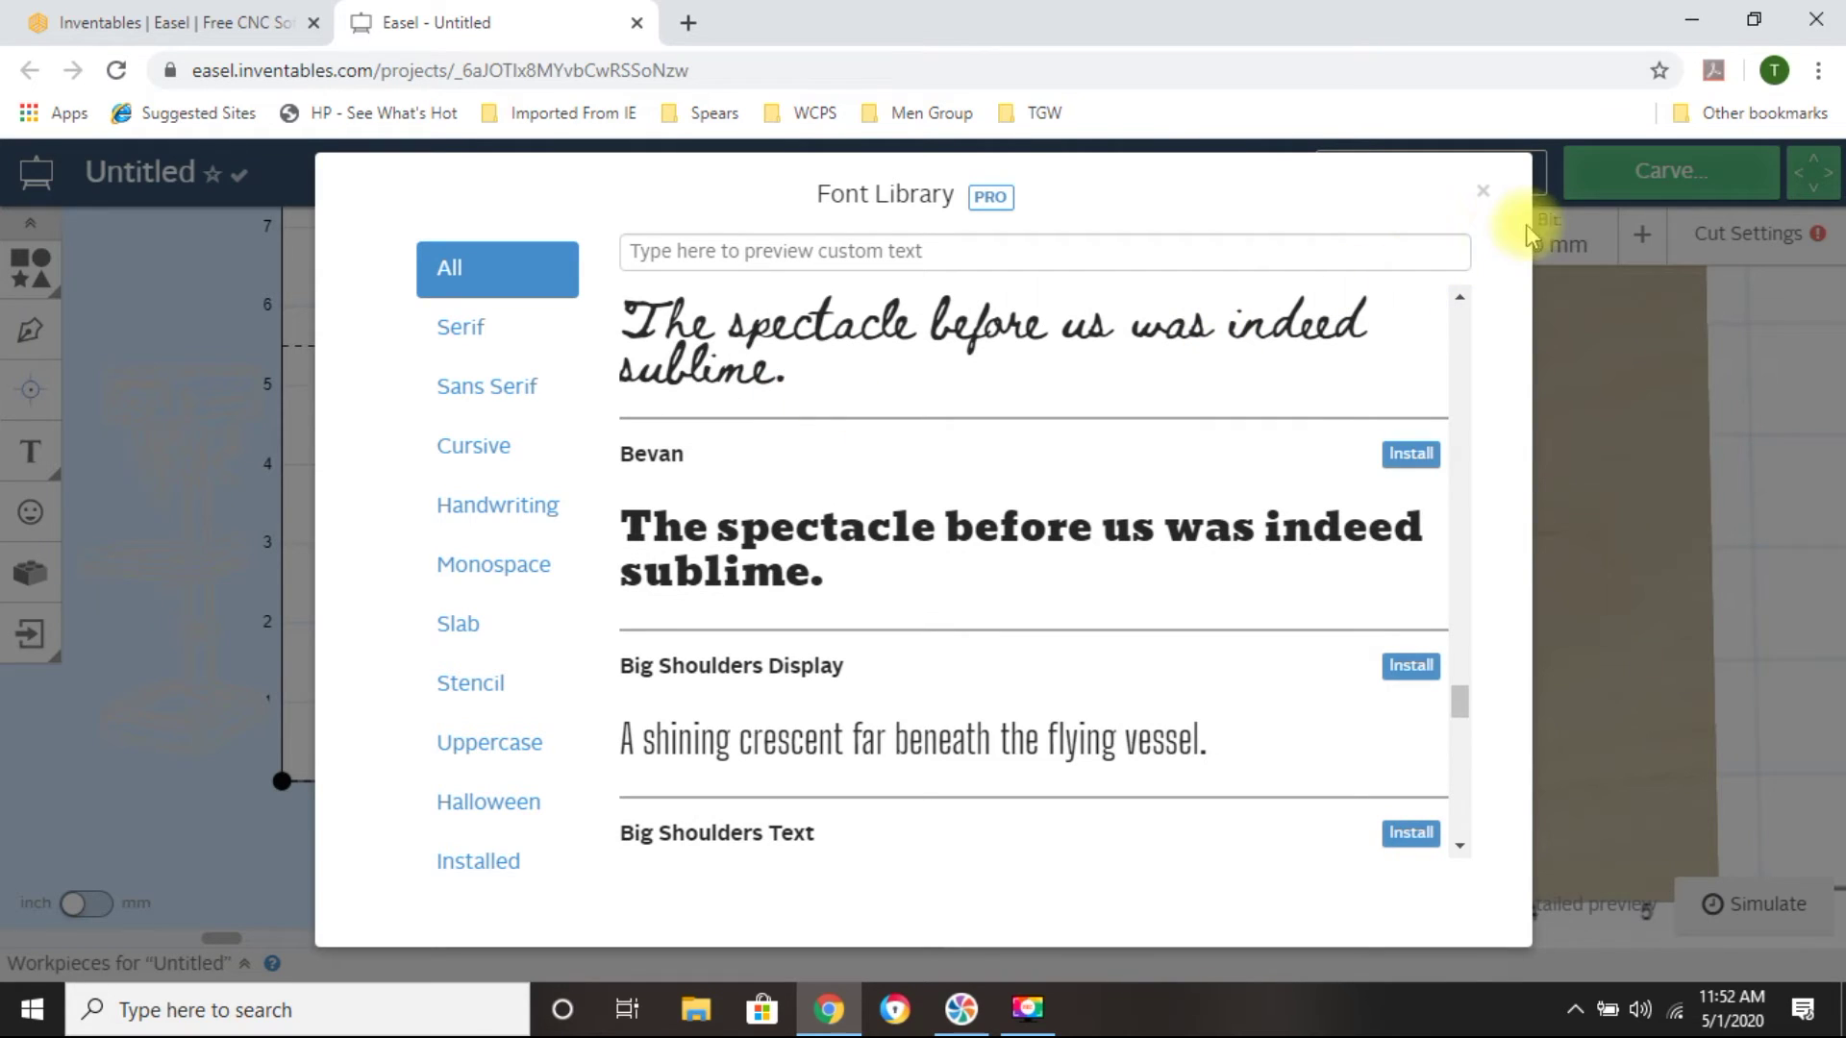
click(1482, 192)
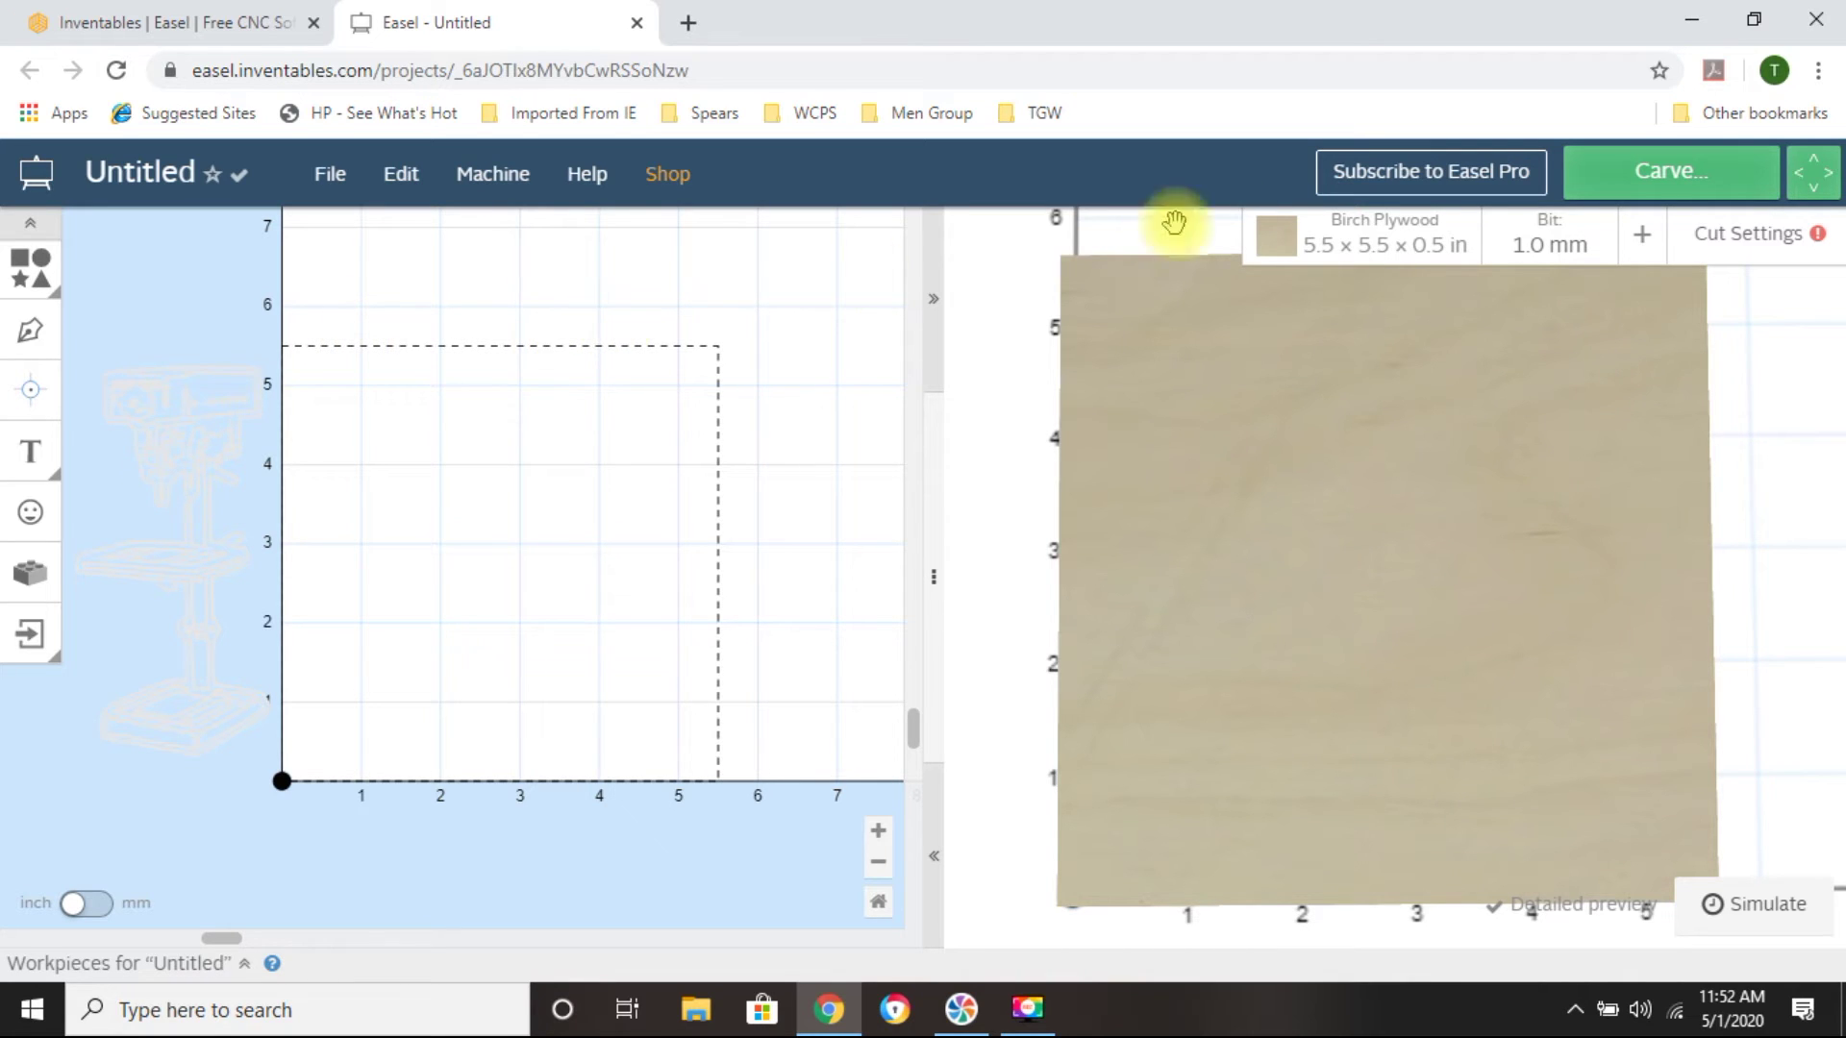
click(1432, 173)
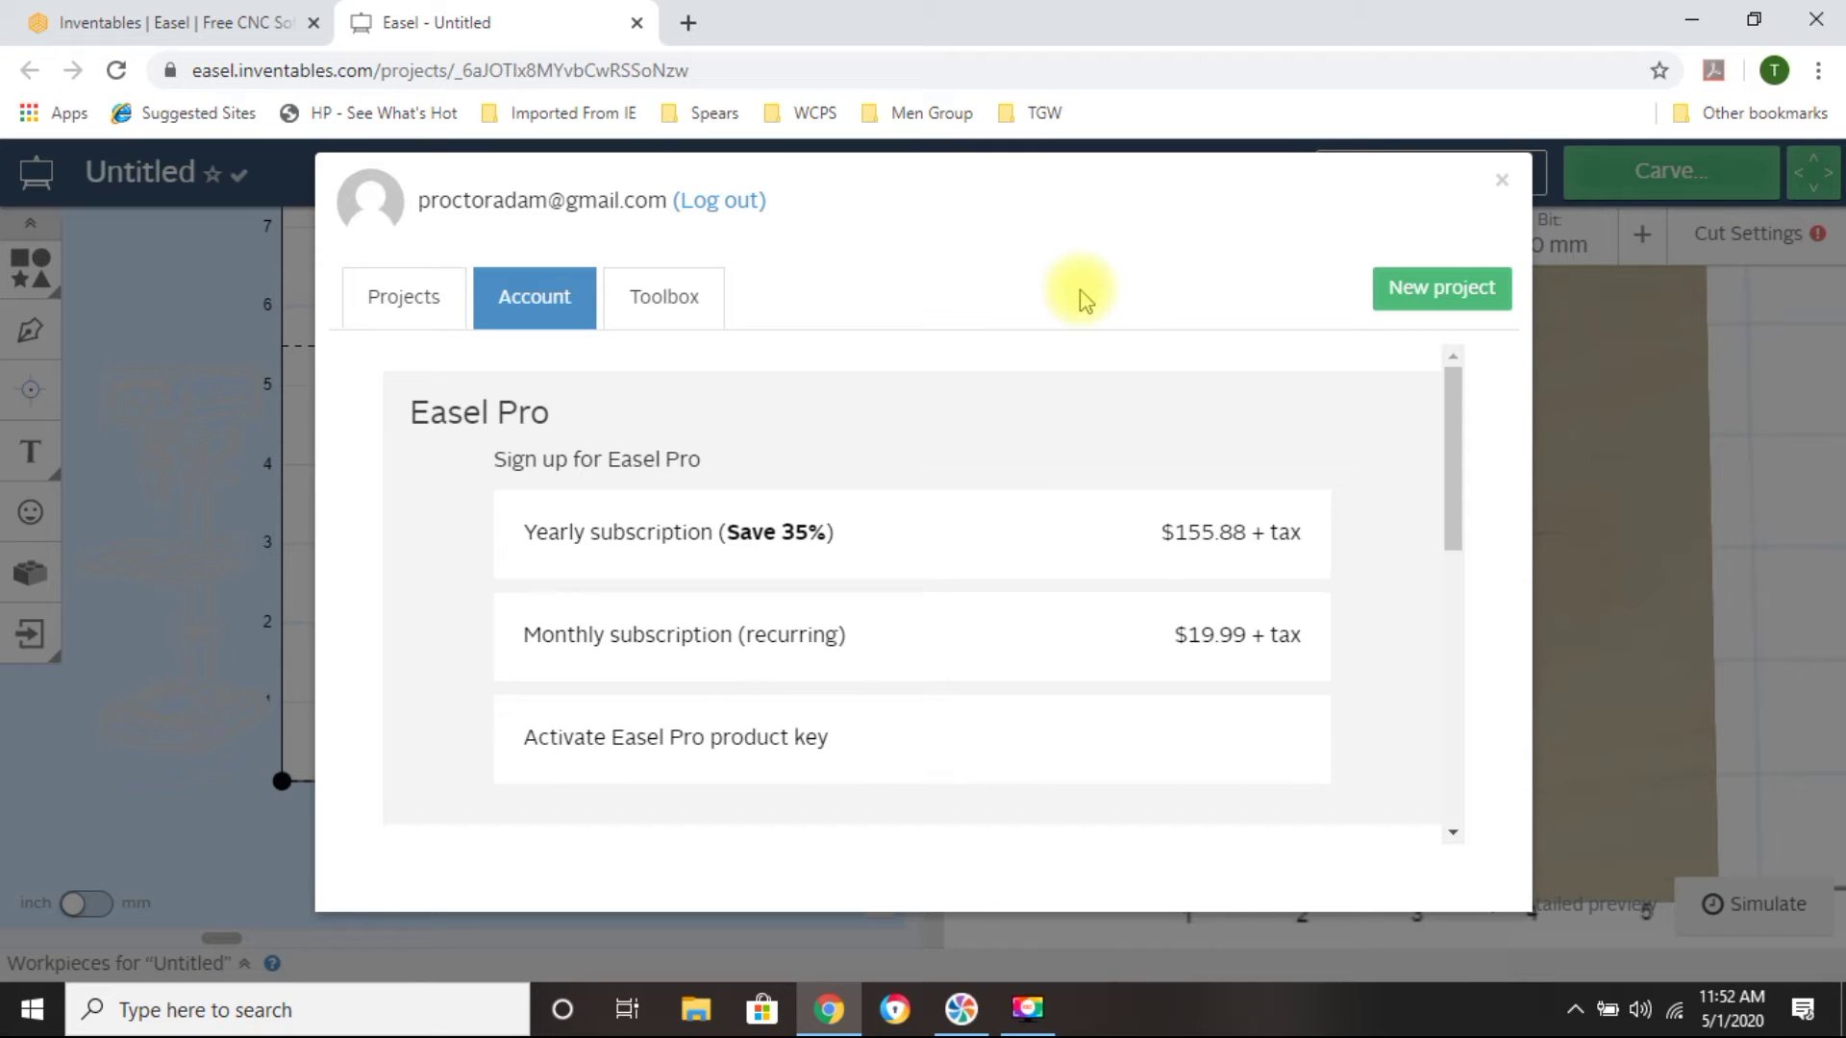
click(1505, 181)
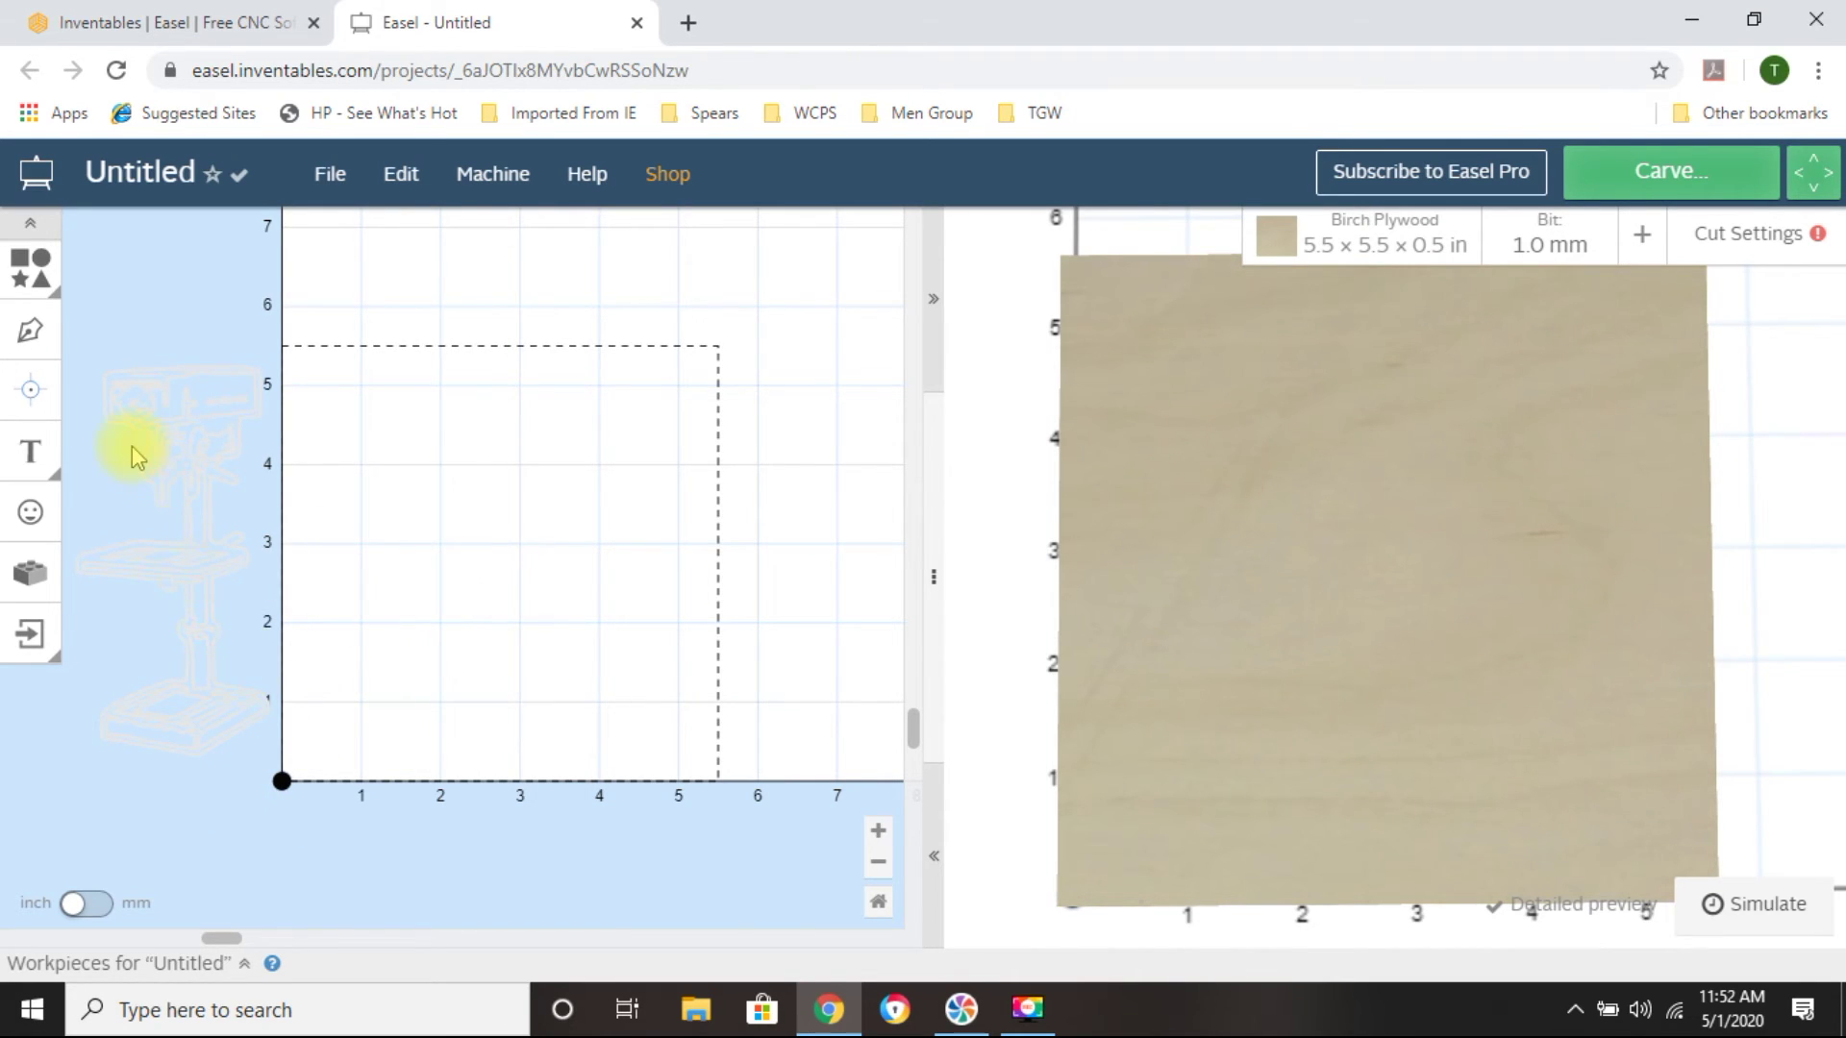
Look through the built-in text fonts and add a text object in the Bangers font
click(30, 452)
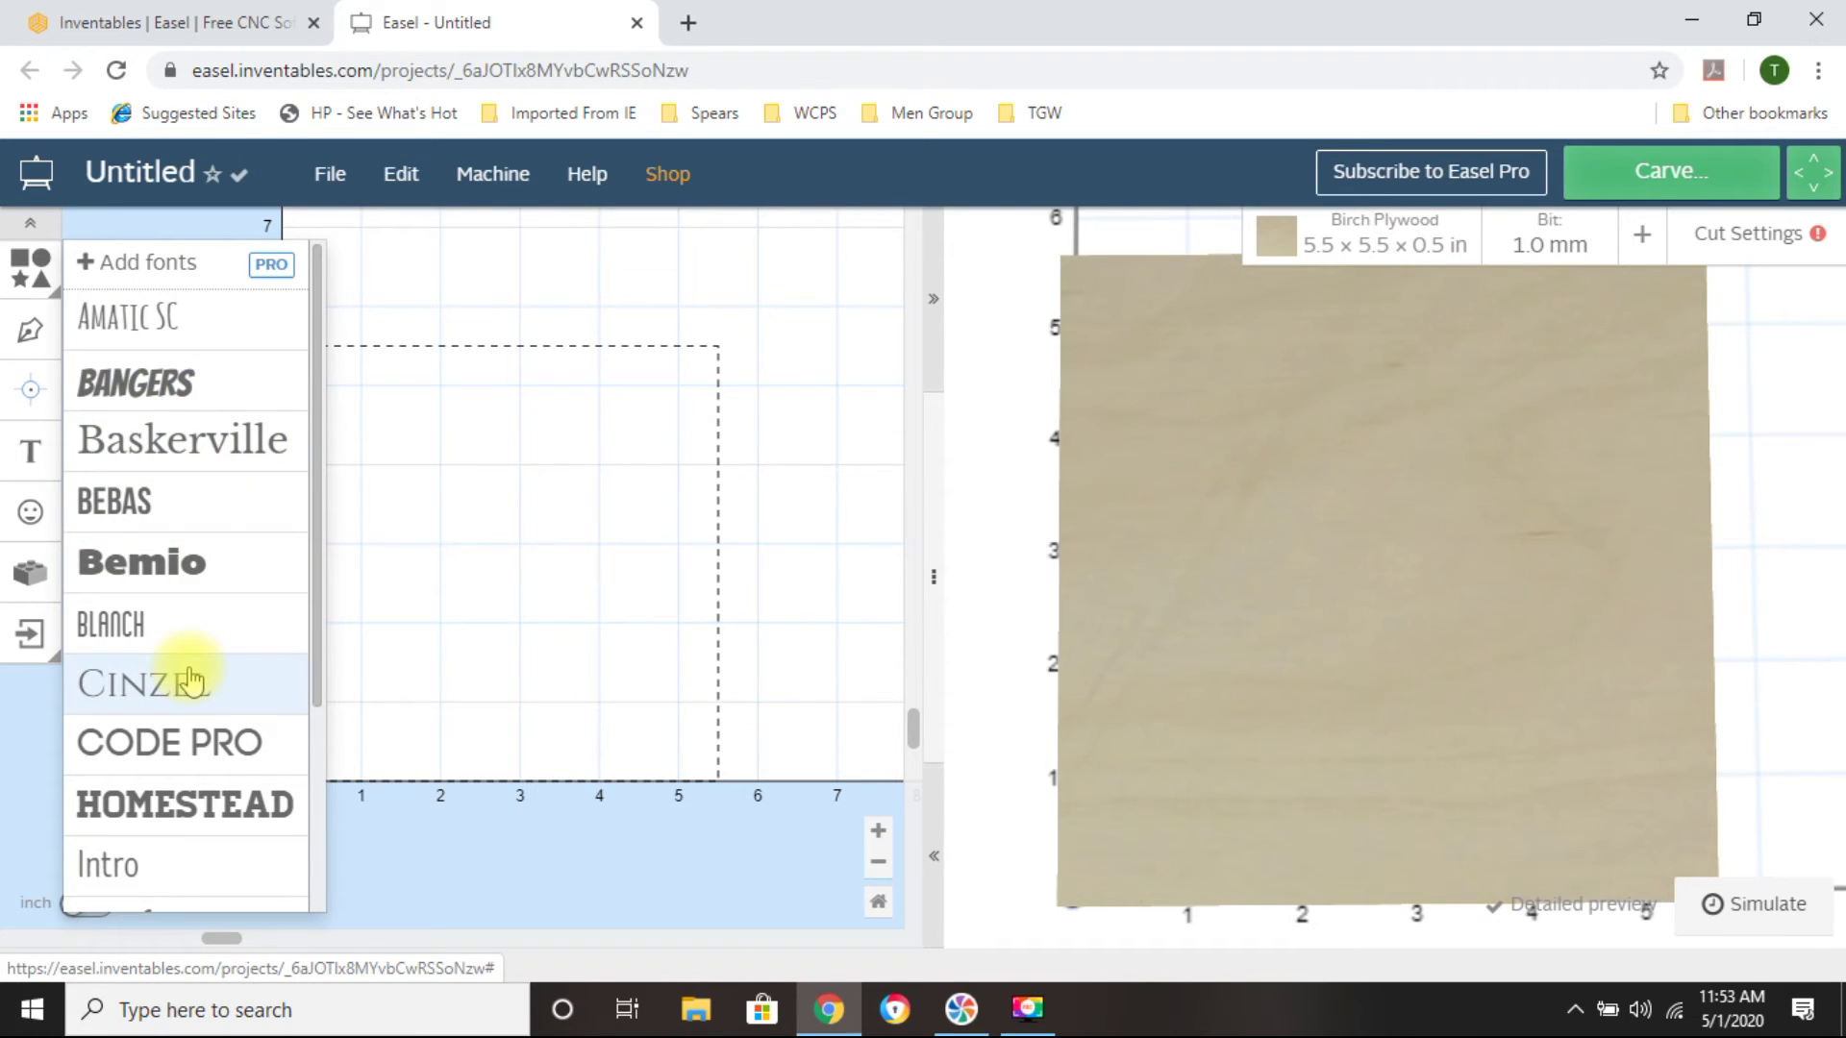
scroll(188, 678, down, 3)
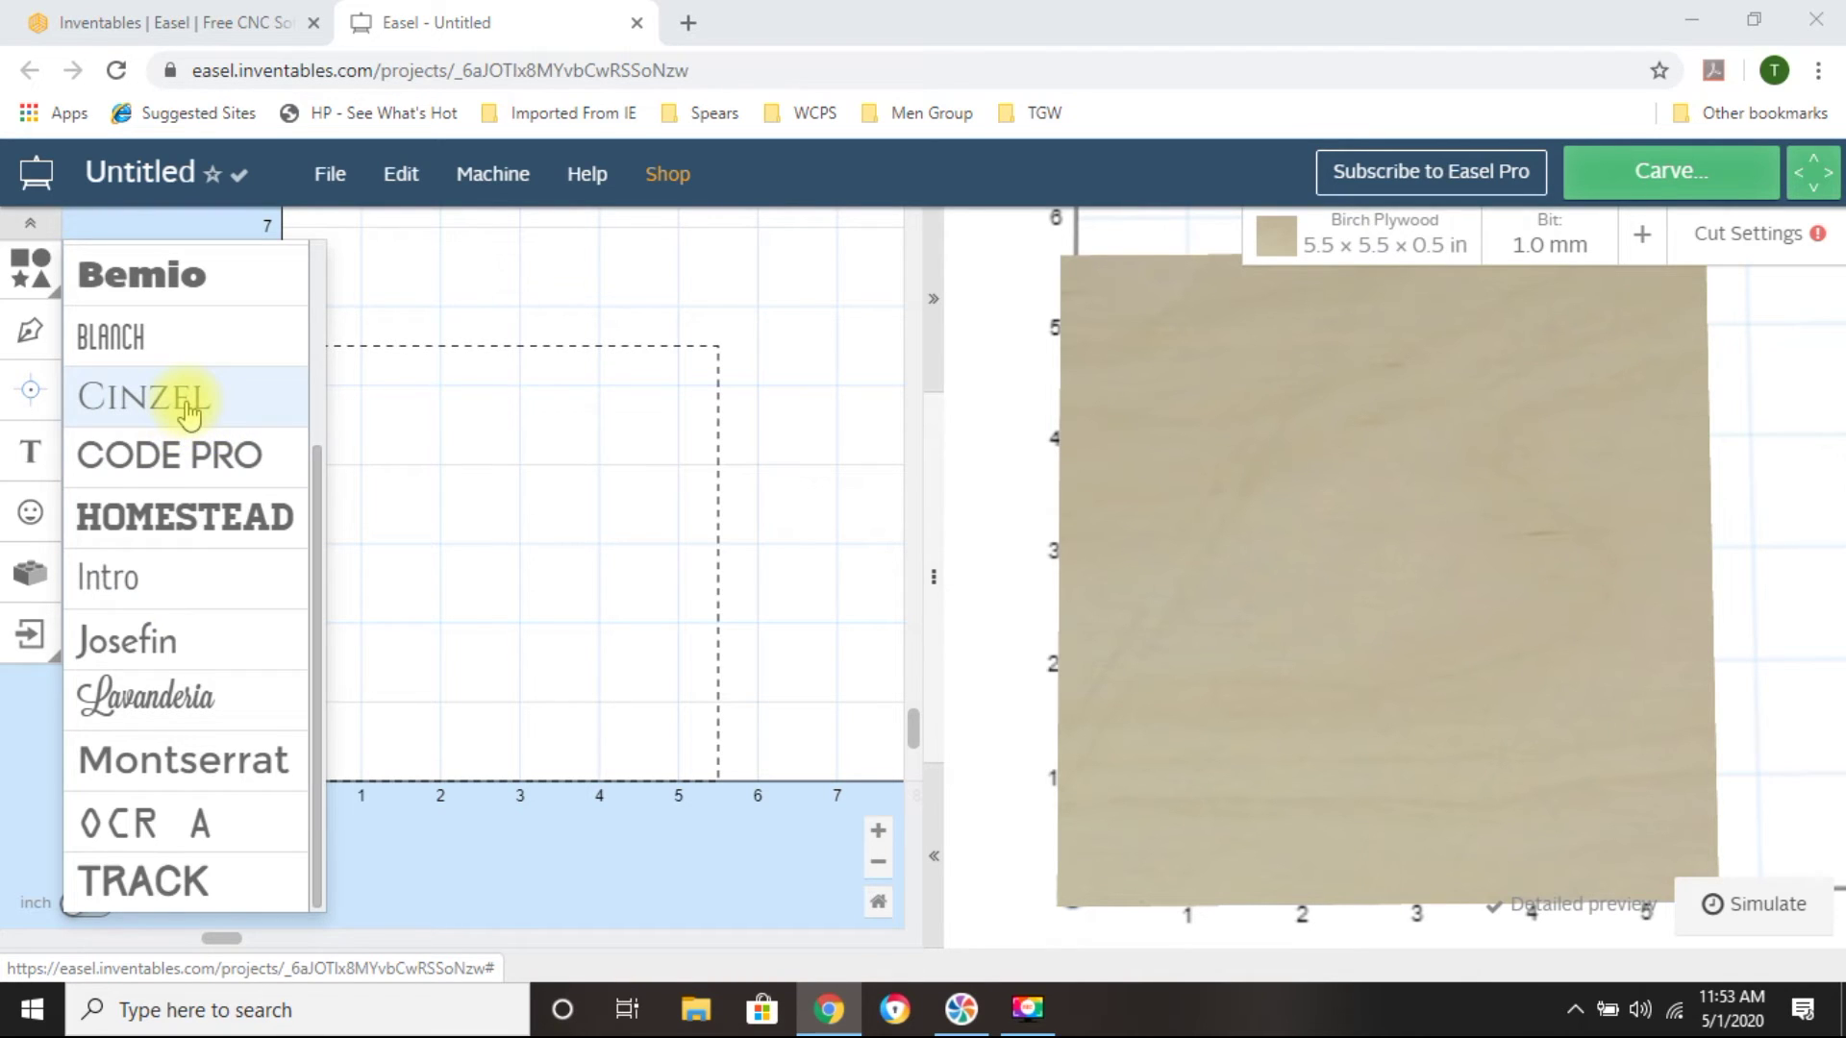
scroll(183, 452, up, 1)
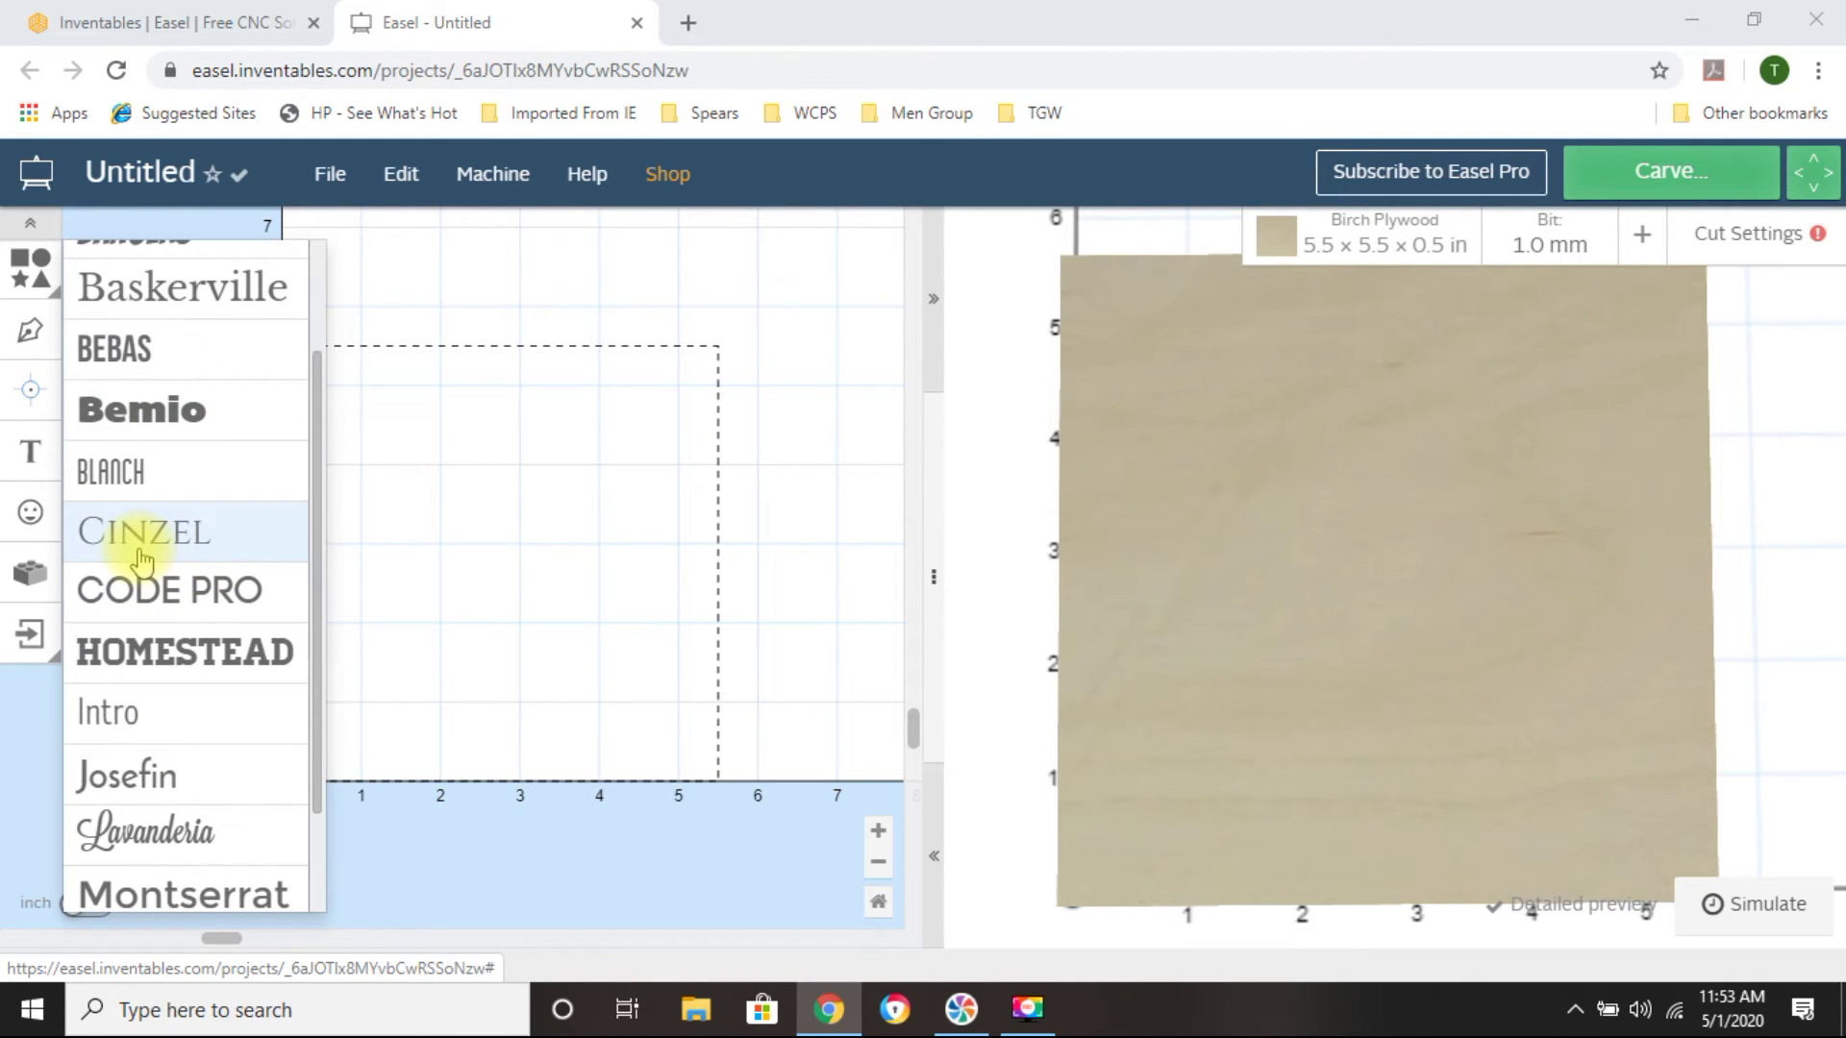
scroll(142, 562, up, 1)
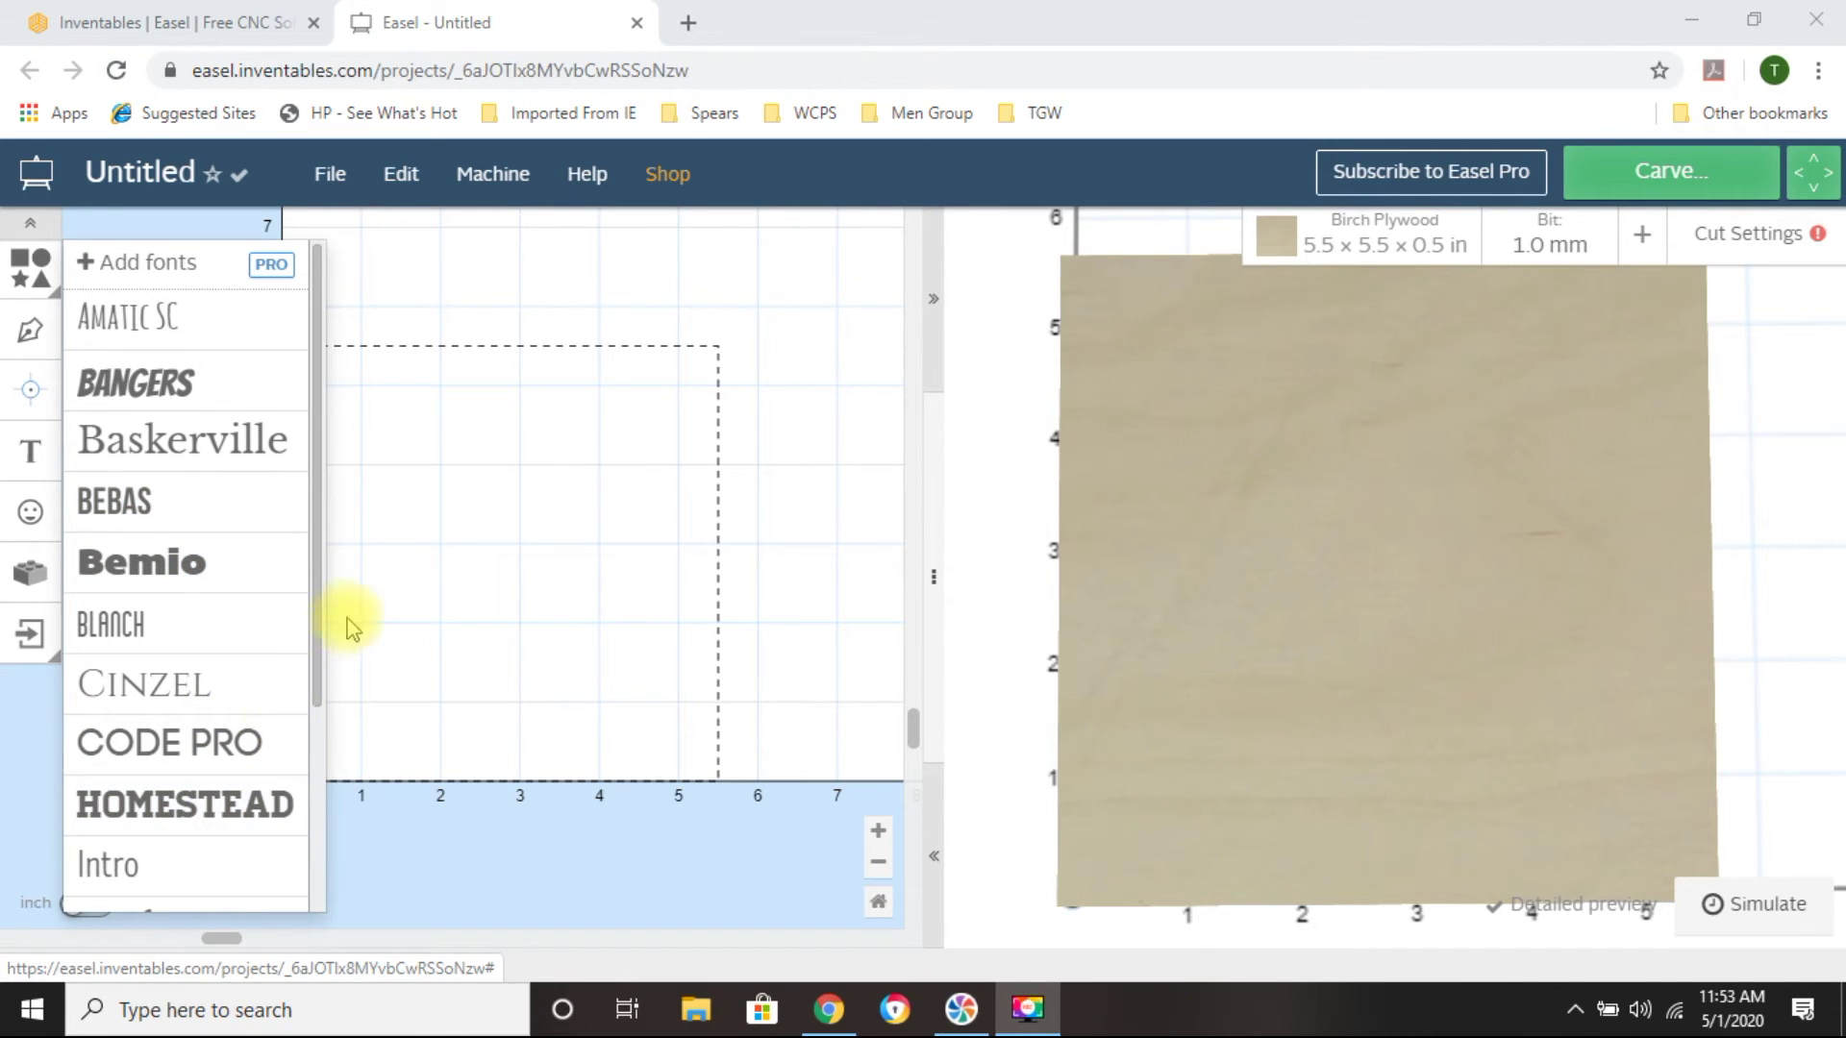
mouse_move(320, 623)
mouse_down()
mouse_move(272, 796)
mouse_move(280, 846)
mouse_move(313, 616)
mouse_up()
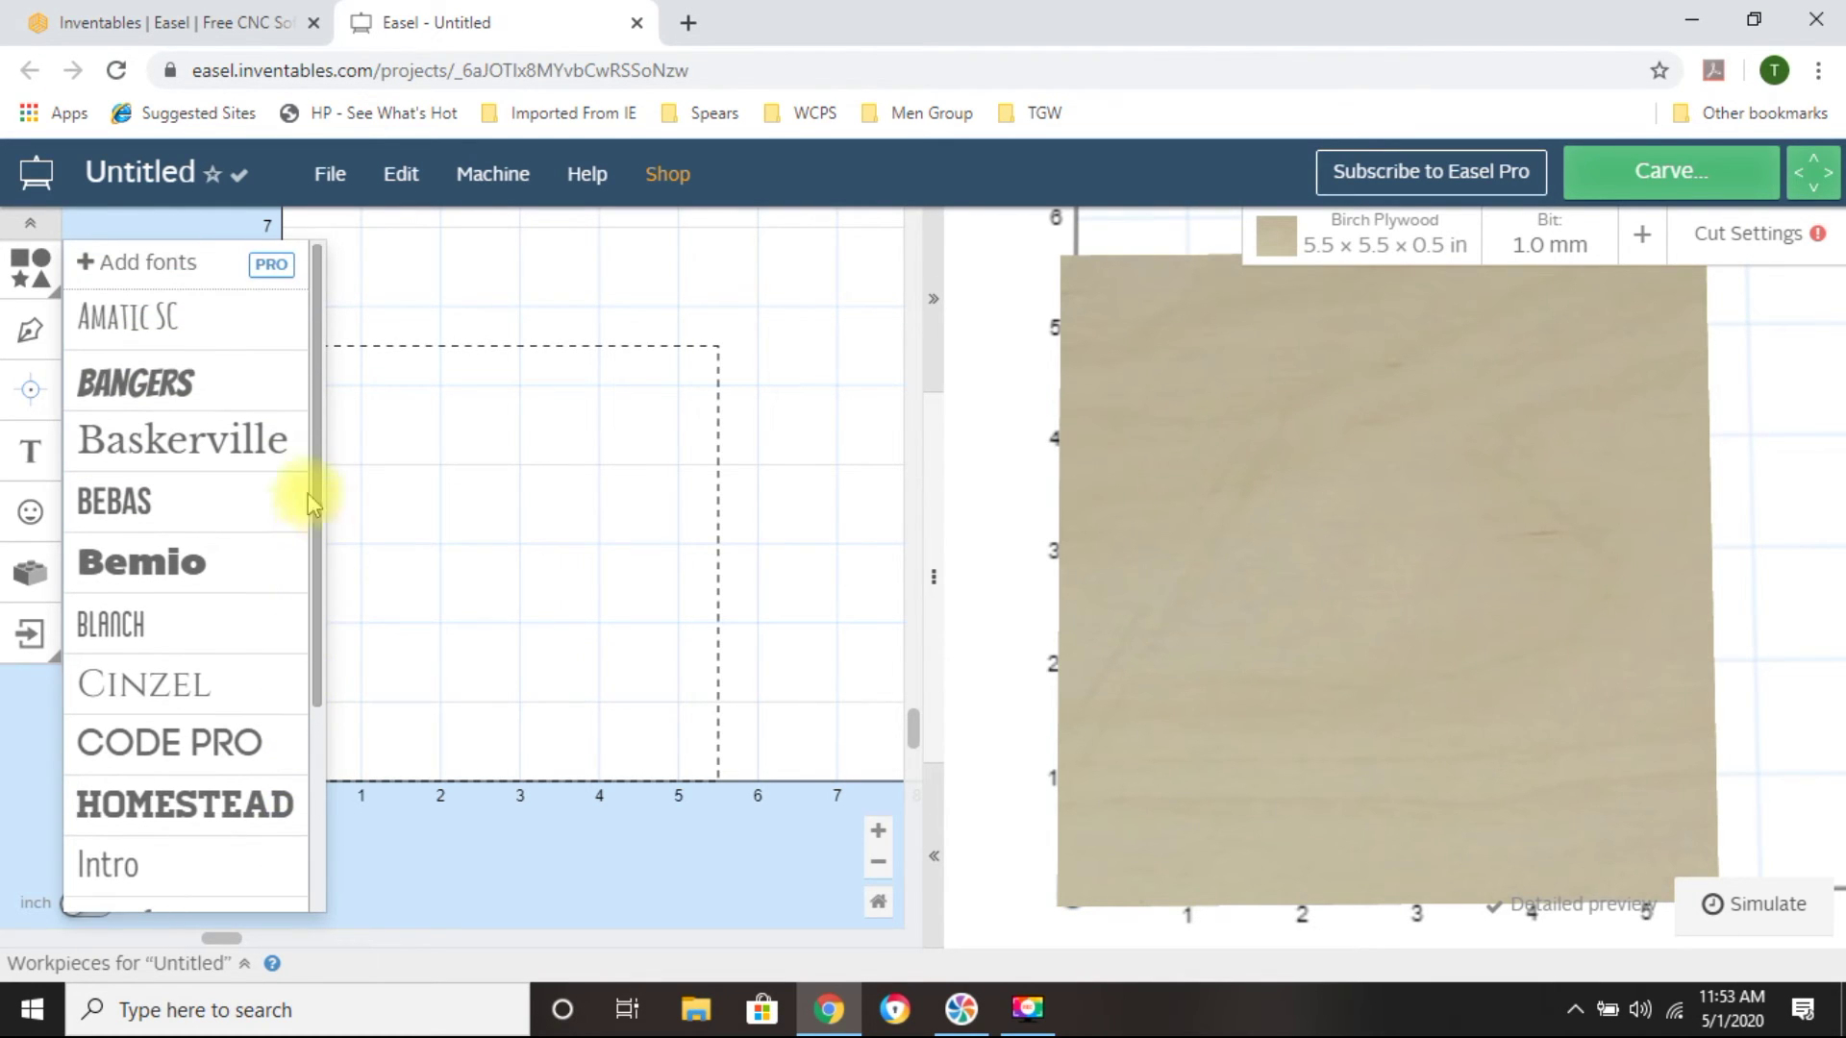
click(165, 384)
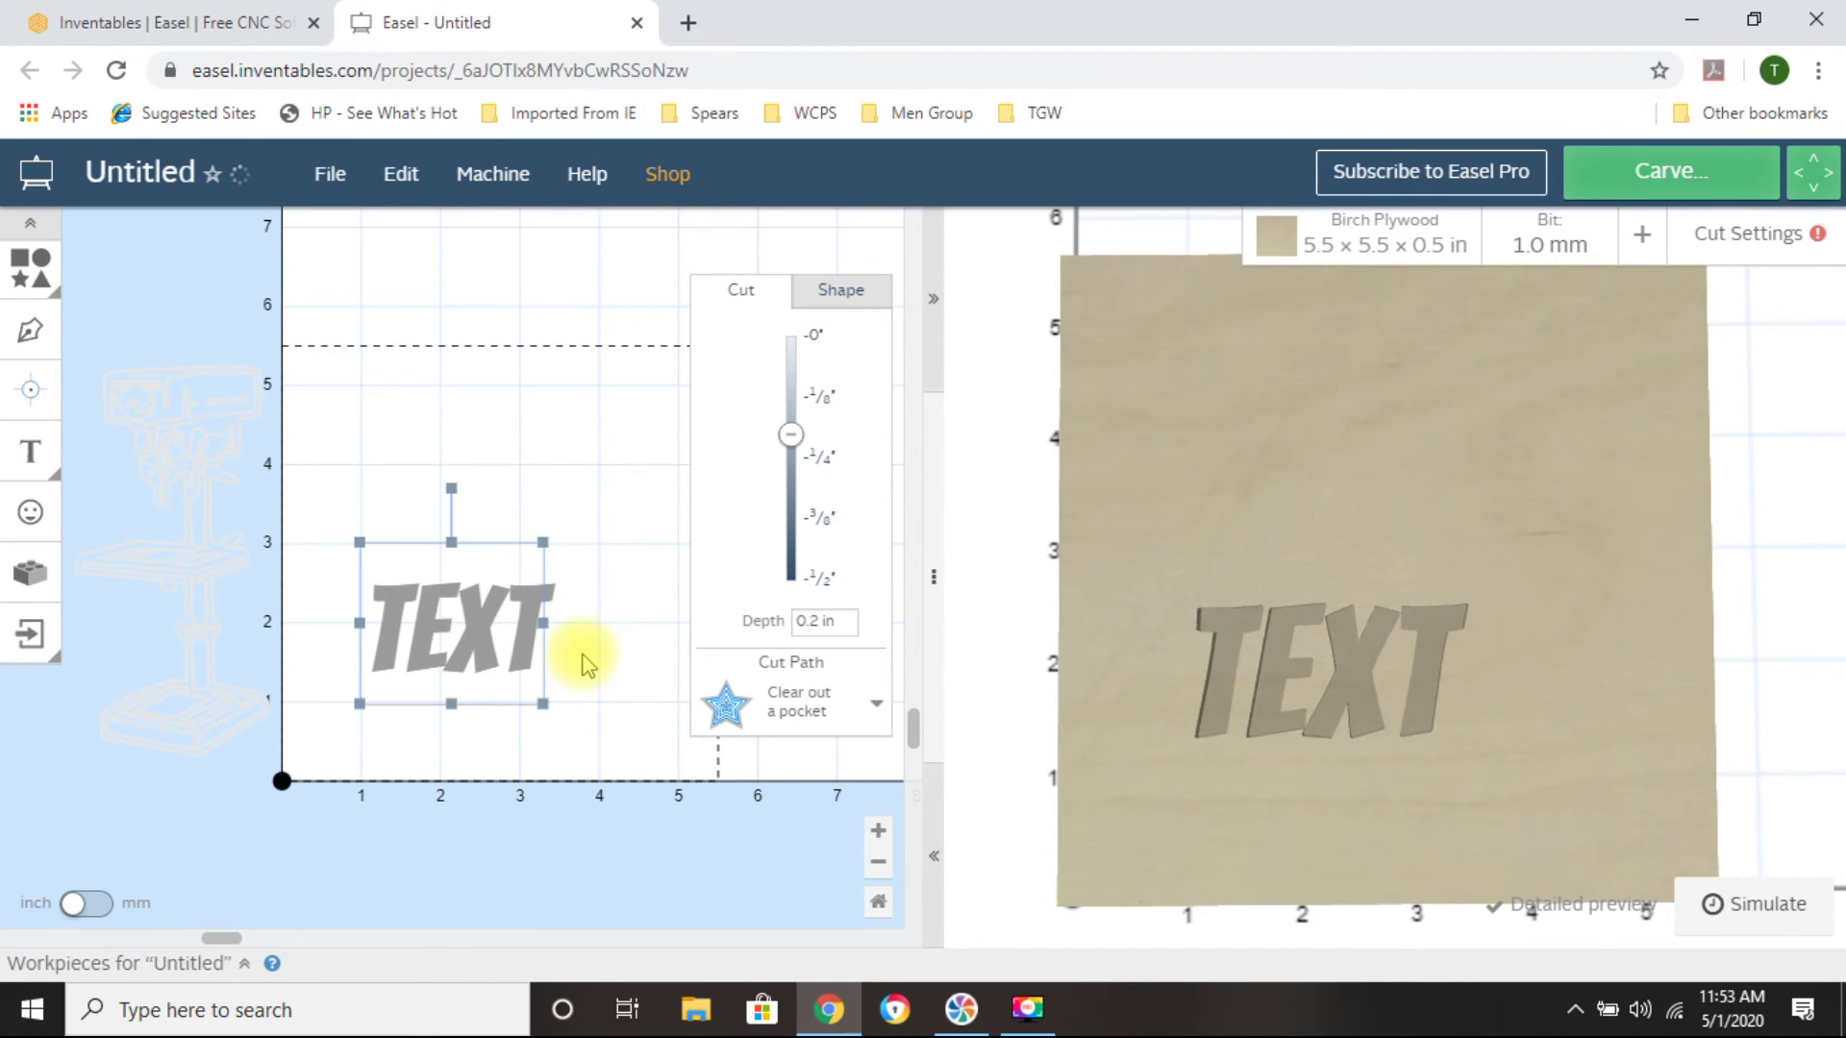
Replace the placeholder text with KEEP, CALM, (with its comma), PRESS and ON, each word on its own line
text(K)
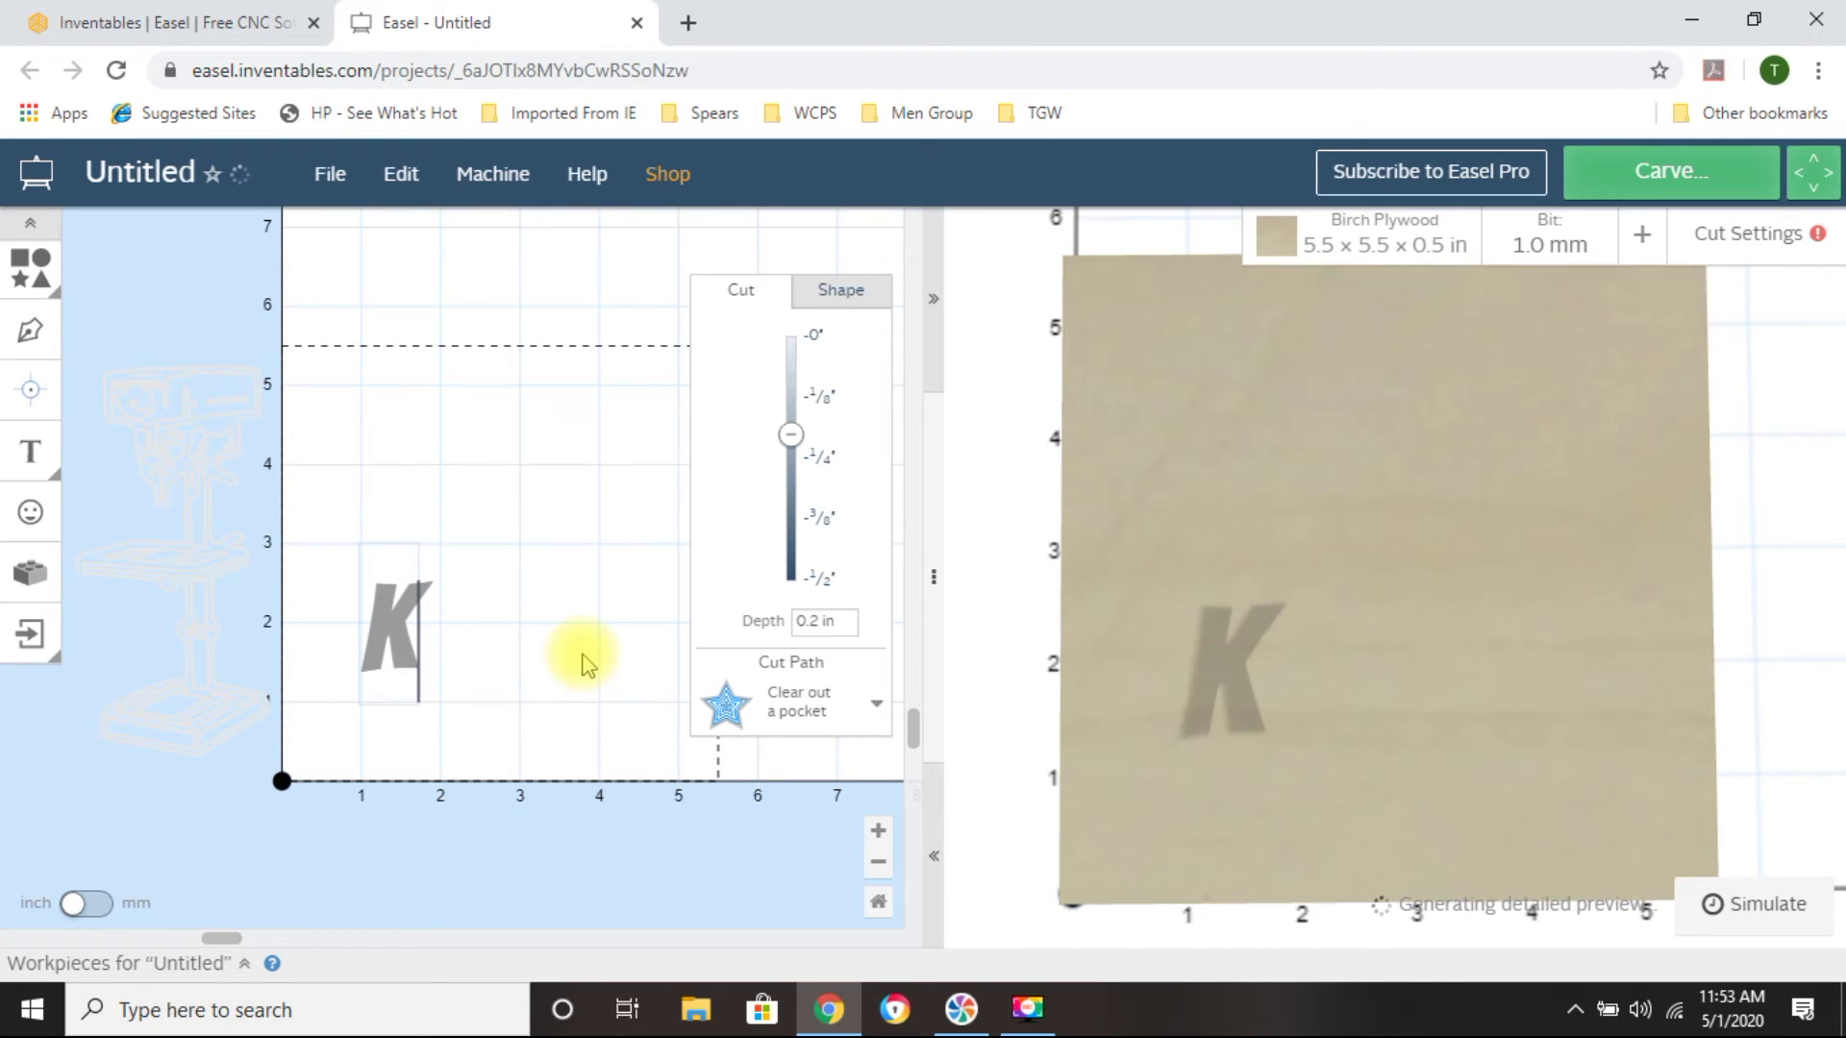
text(EEP)
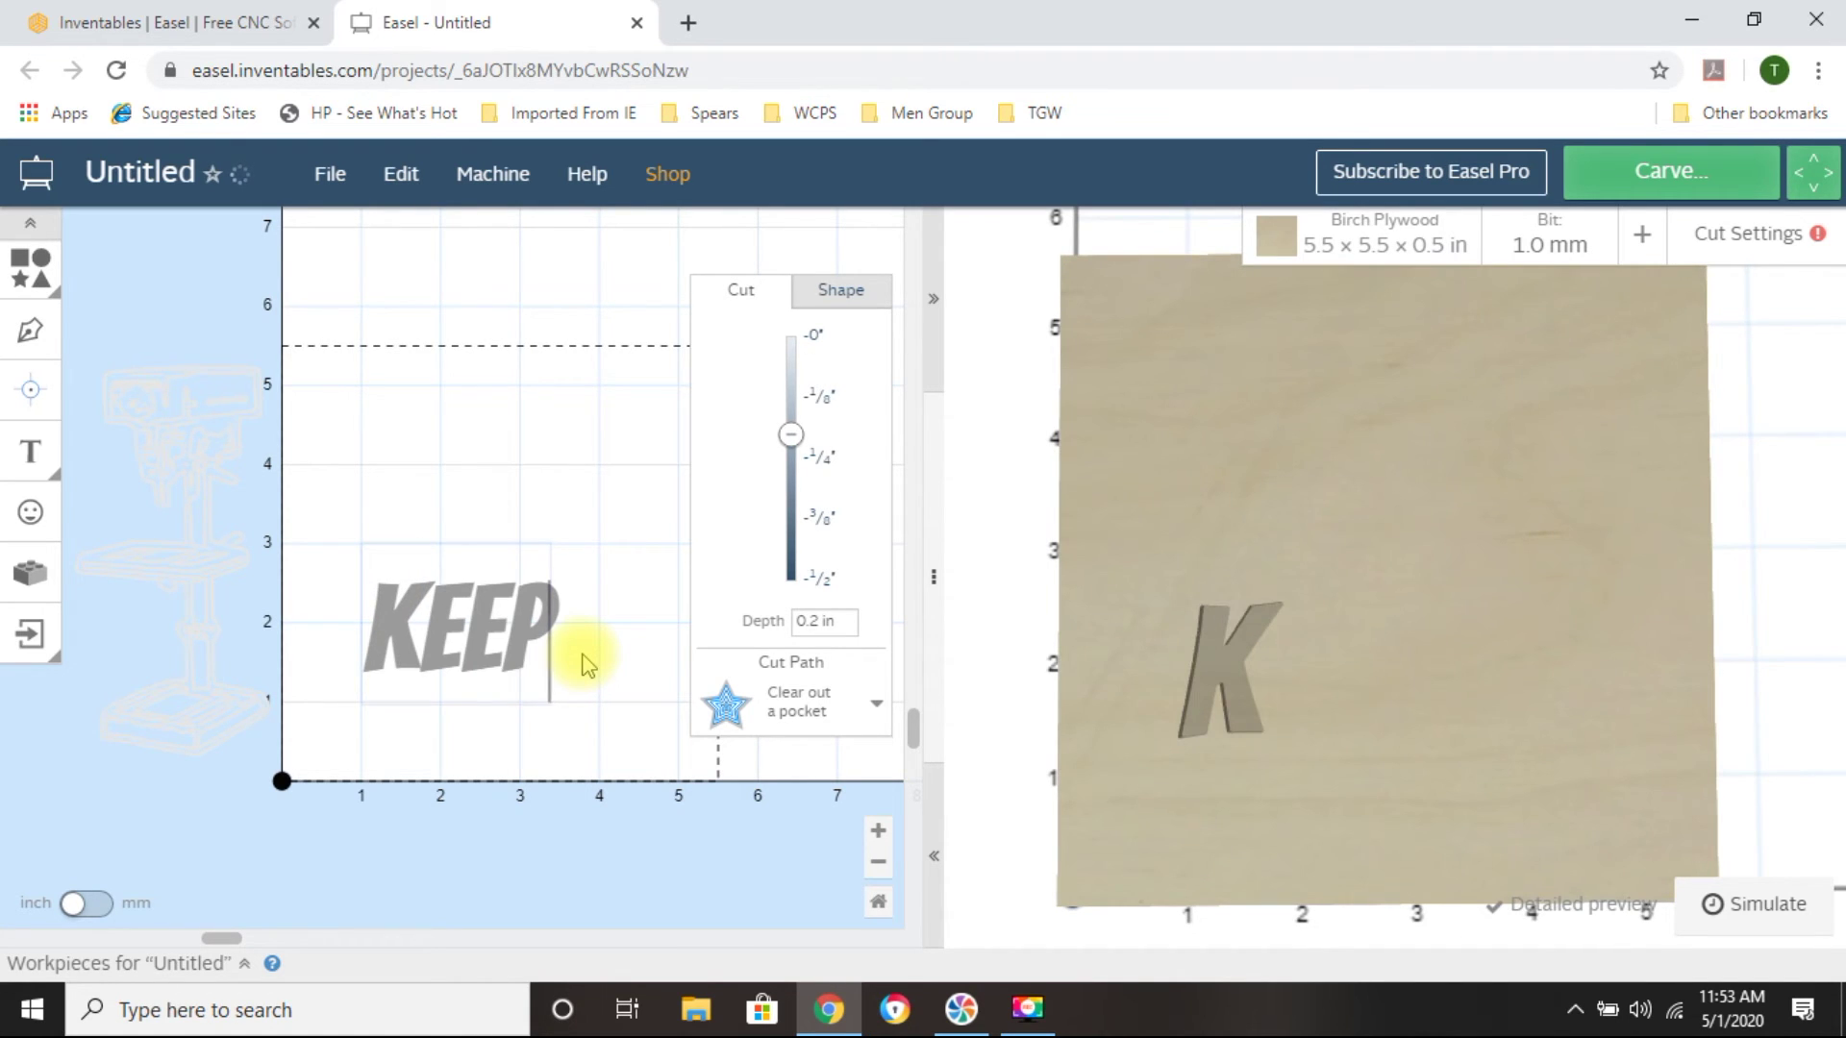
key(Return)
text(C)
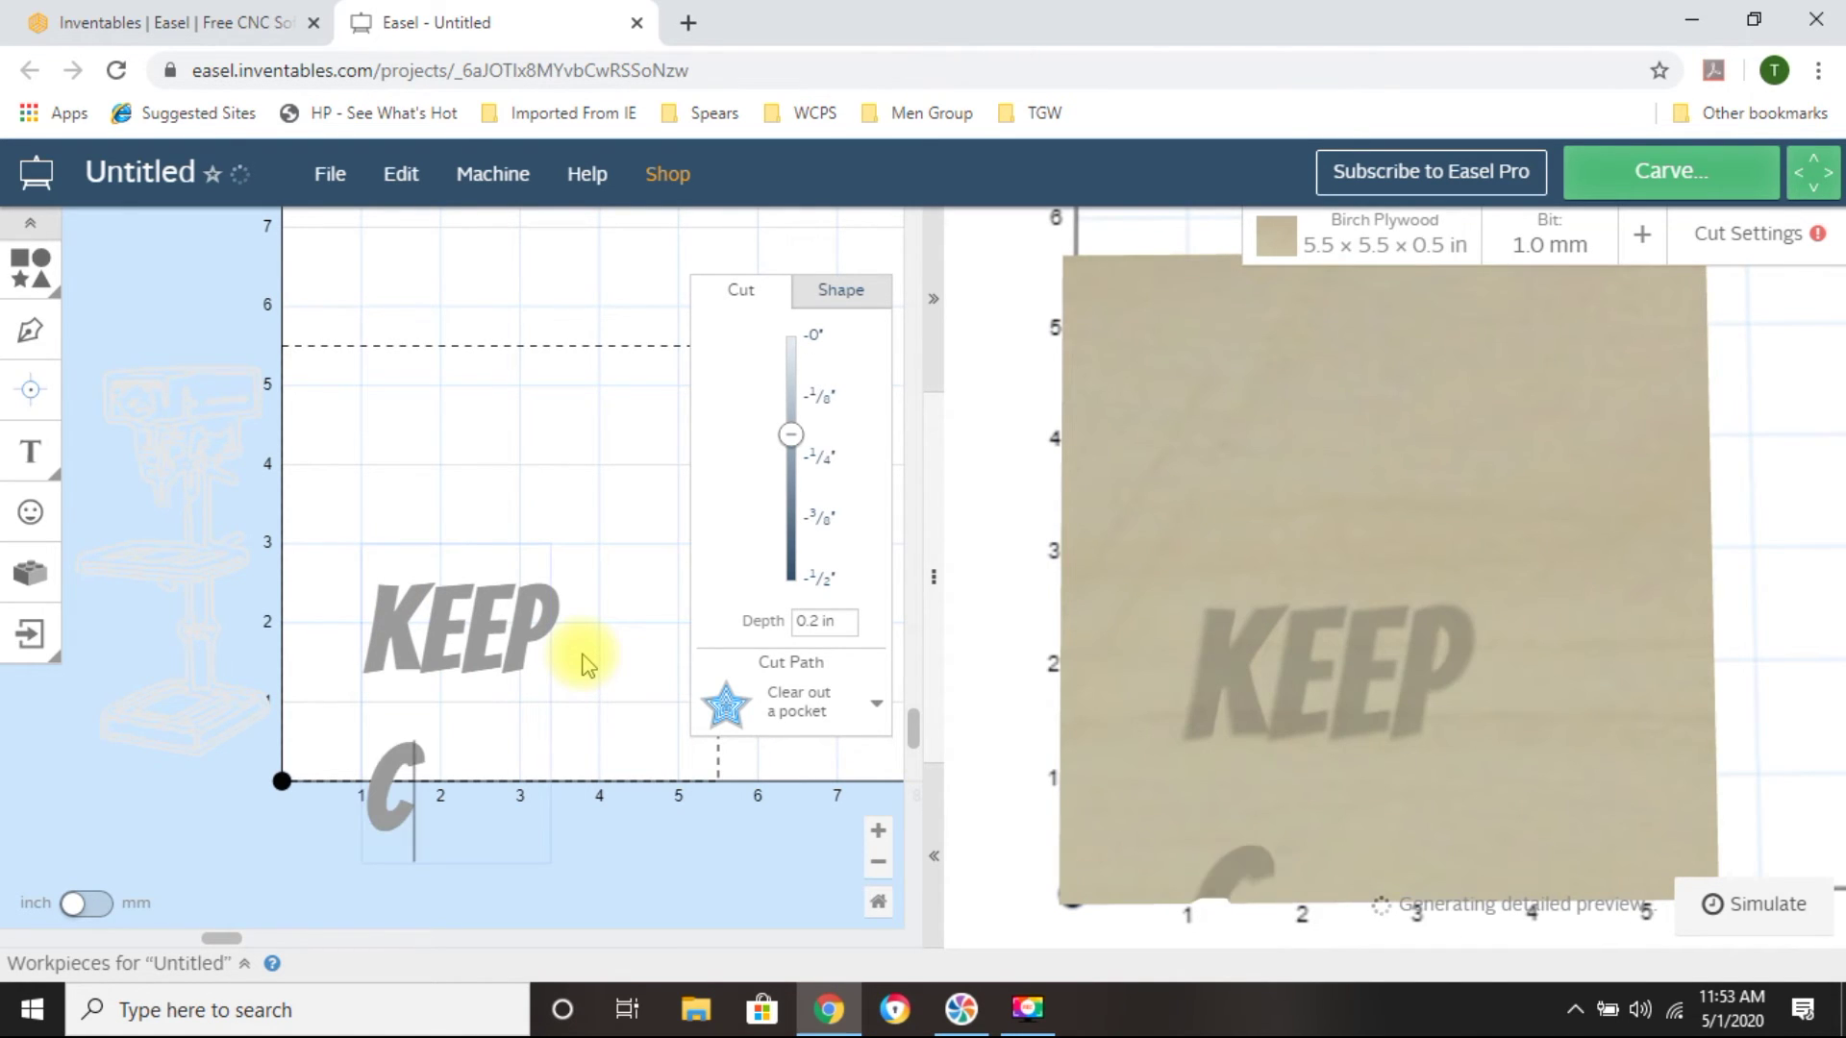
text(ALM,)
key(Return)
text(D)
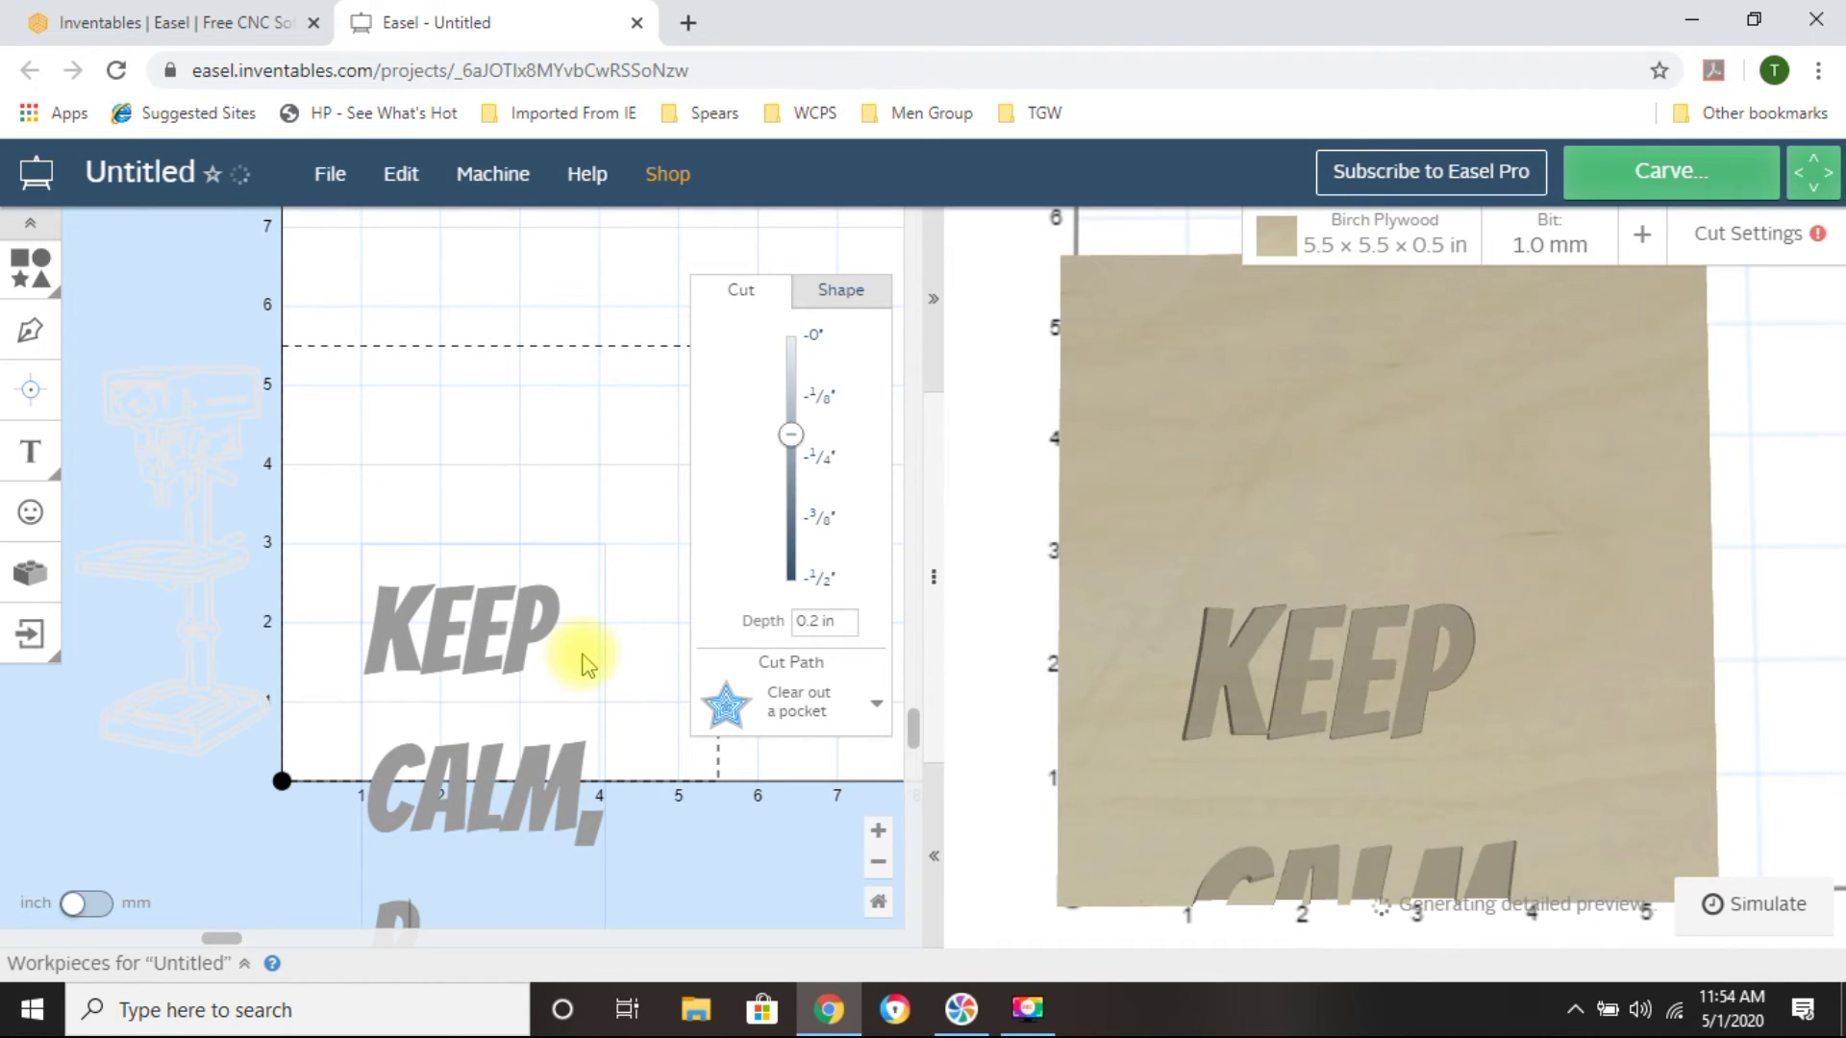
text(RESS)
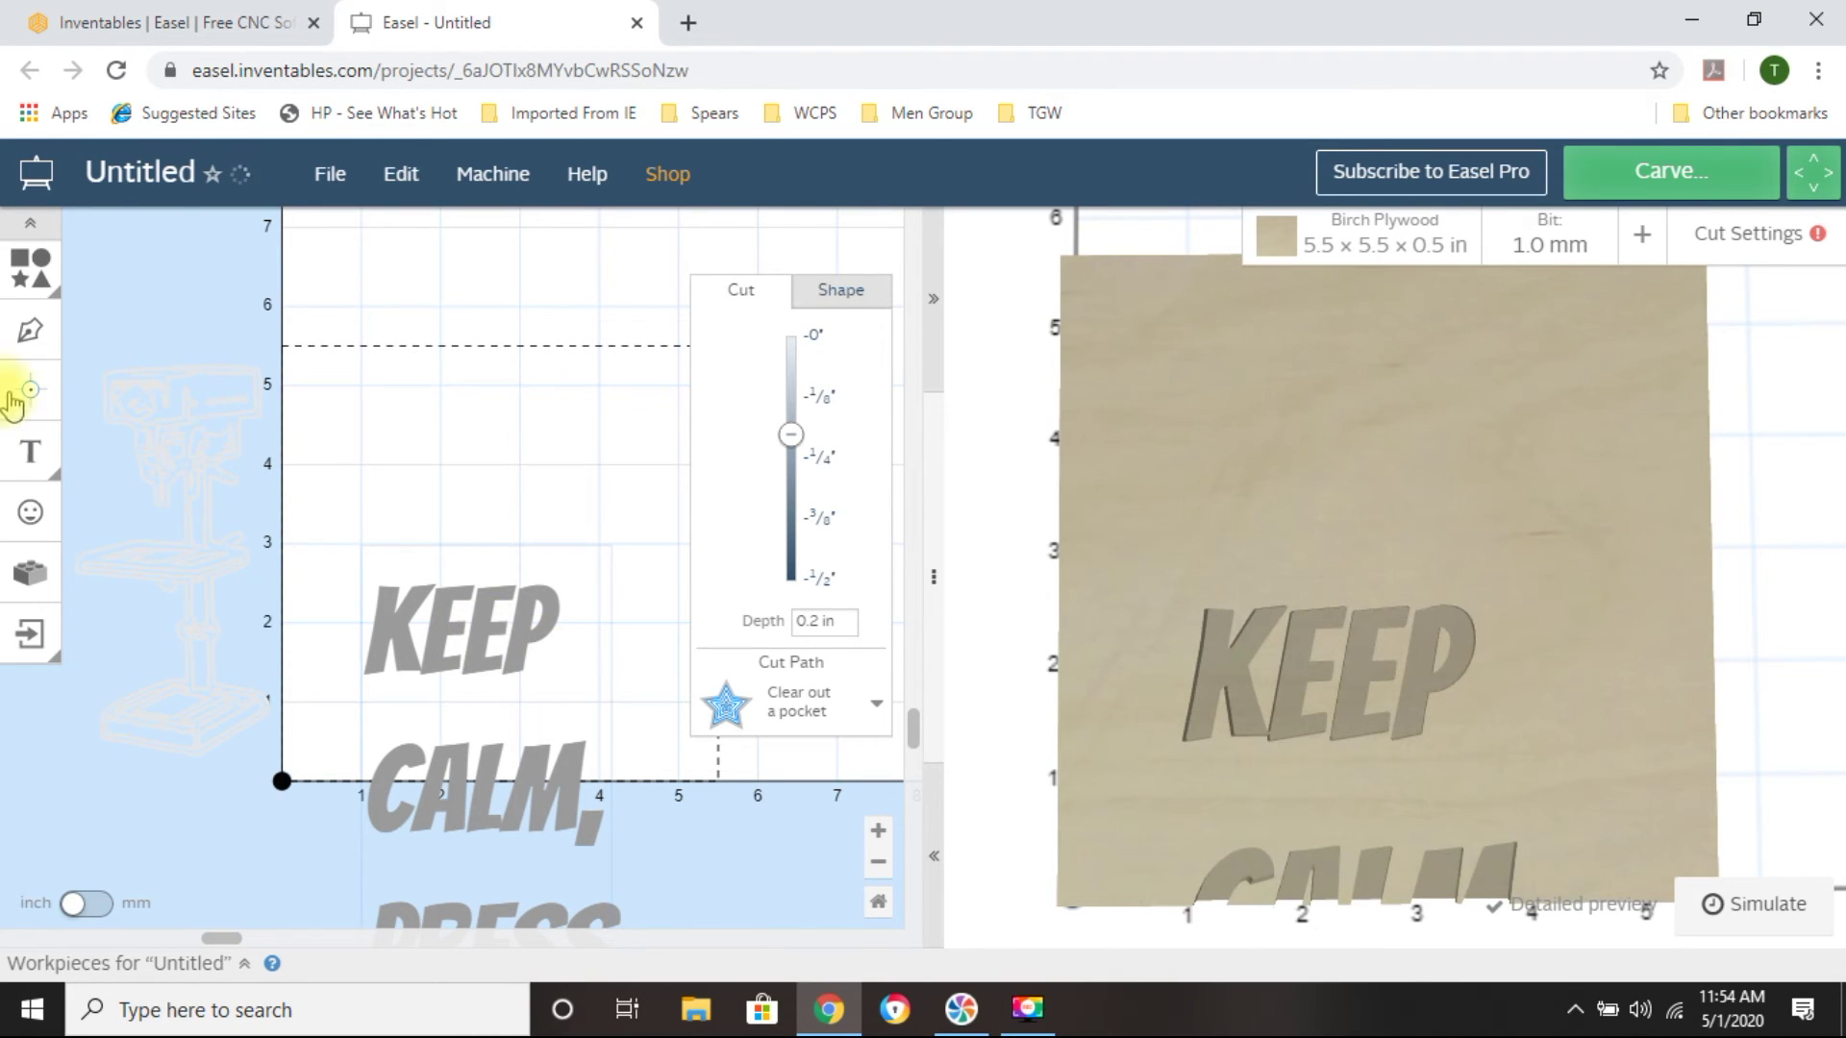
Move the text block up about 3.5 in and set its cut depth to 0.05 in
click(125, 486)
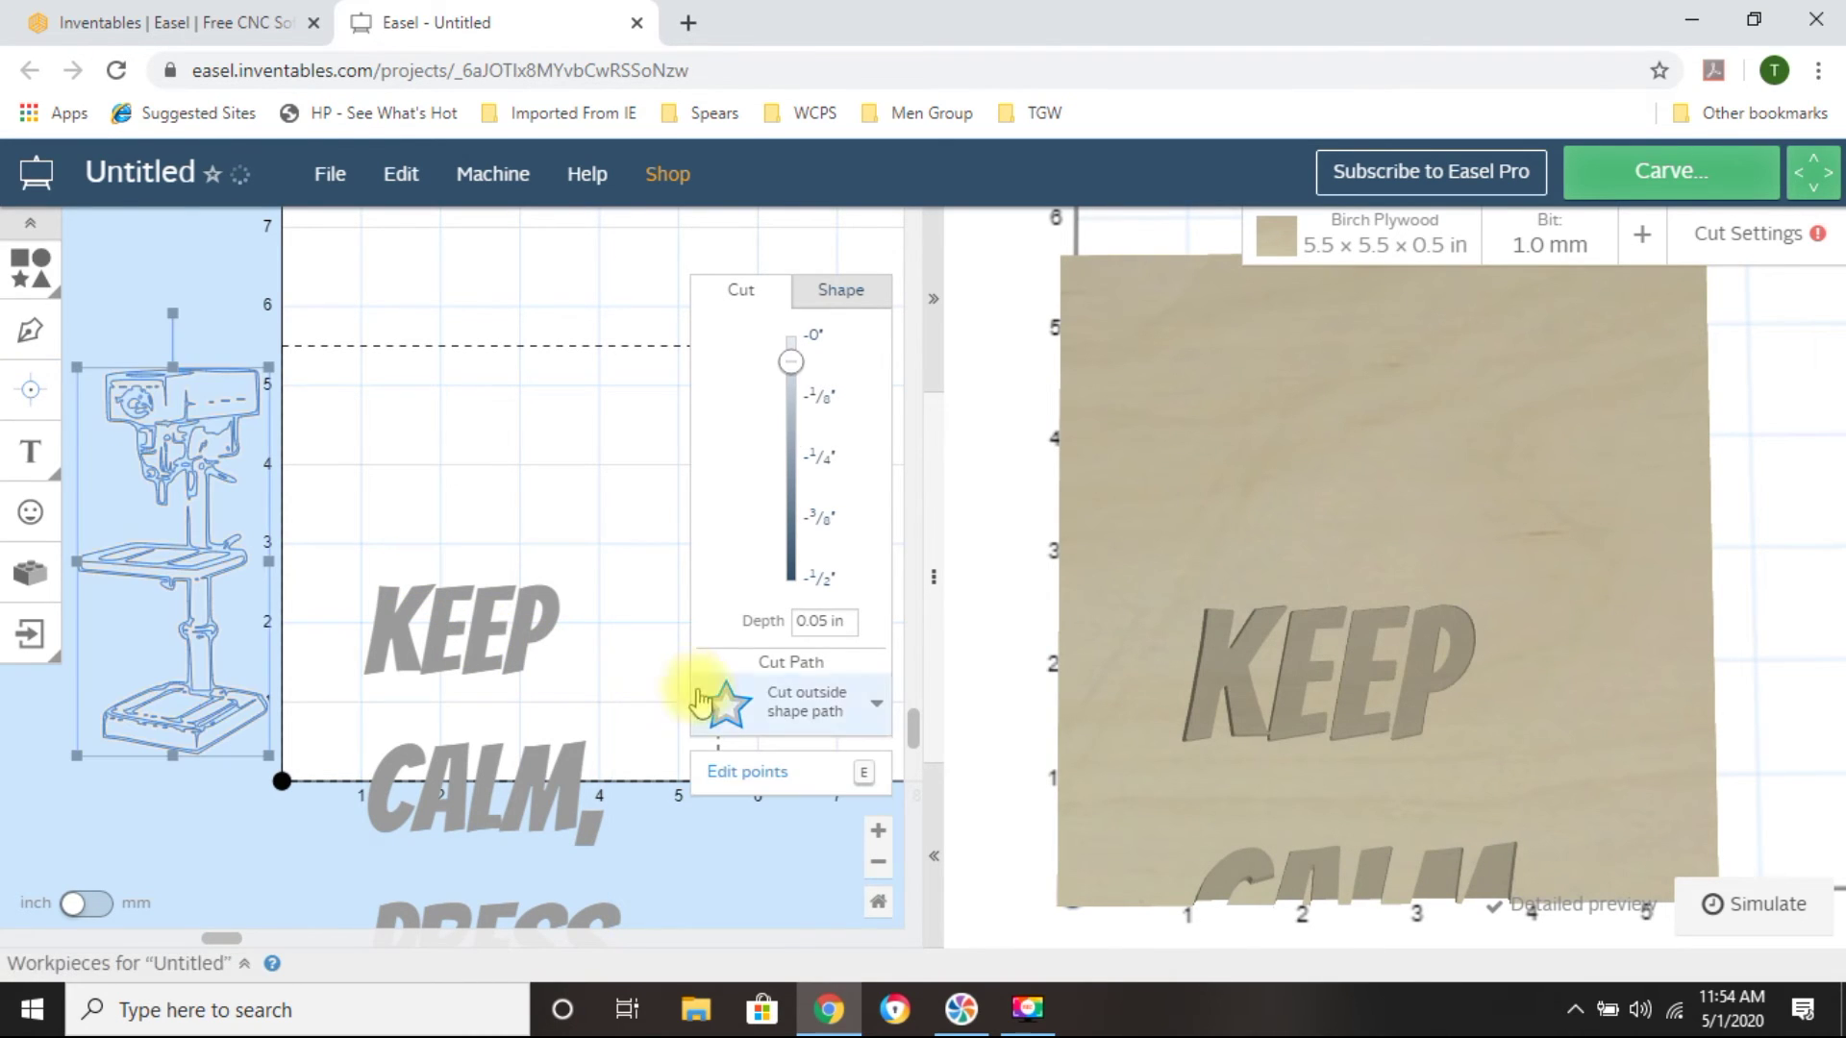
click(216, 815)
click(474, 649)
drag(474, 650, 506, 348)
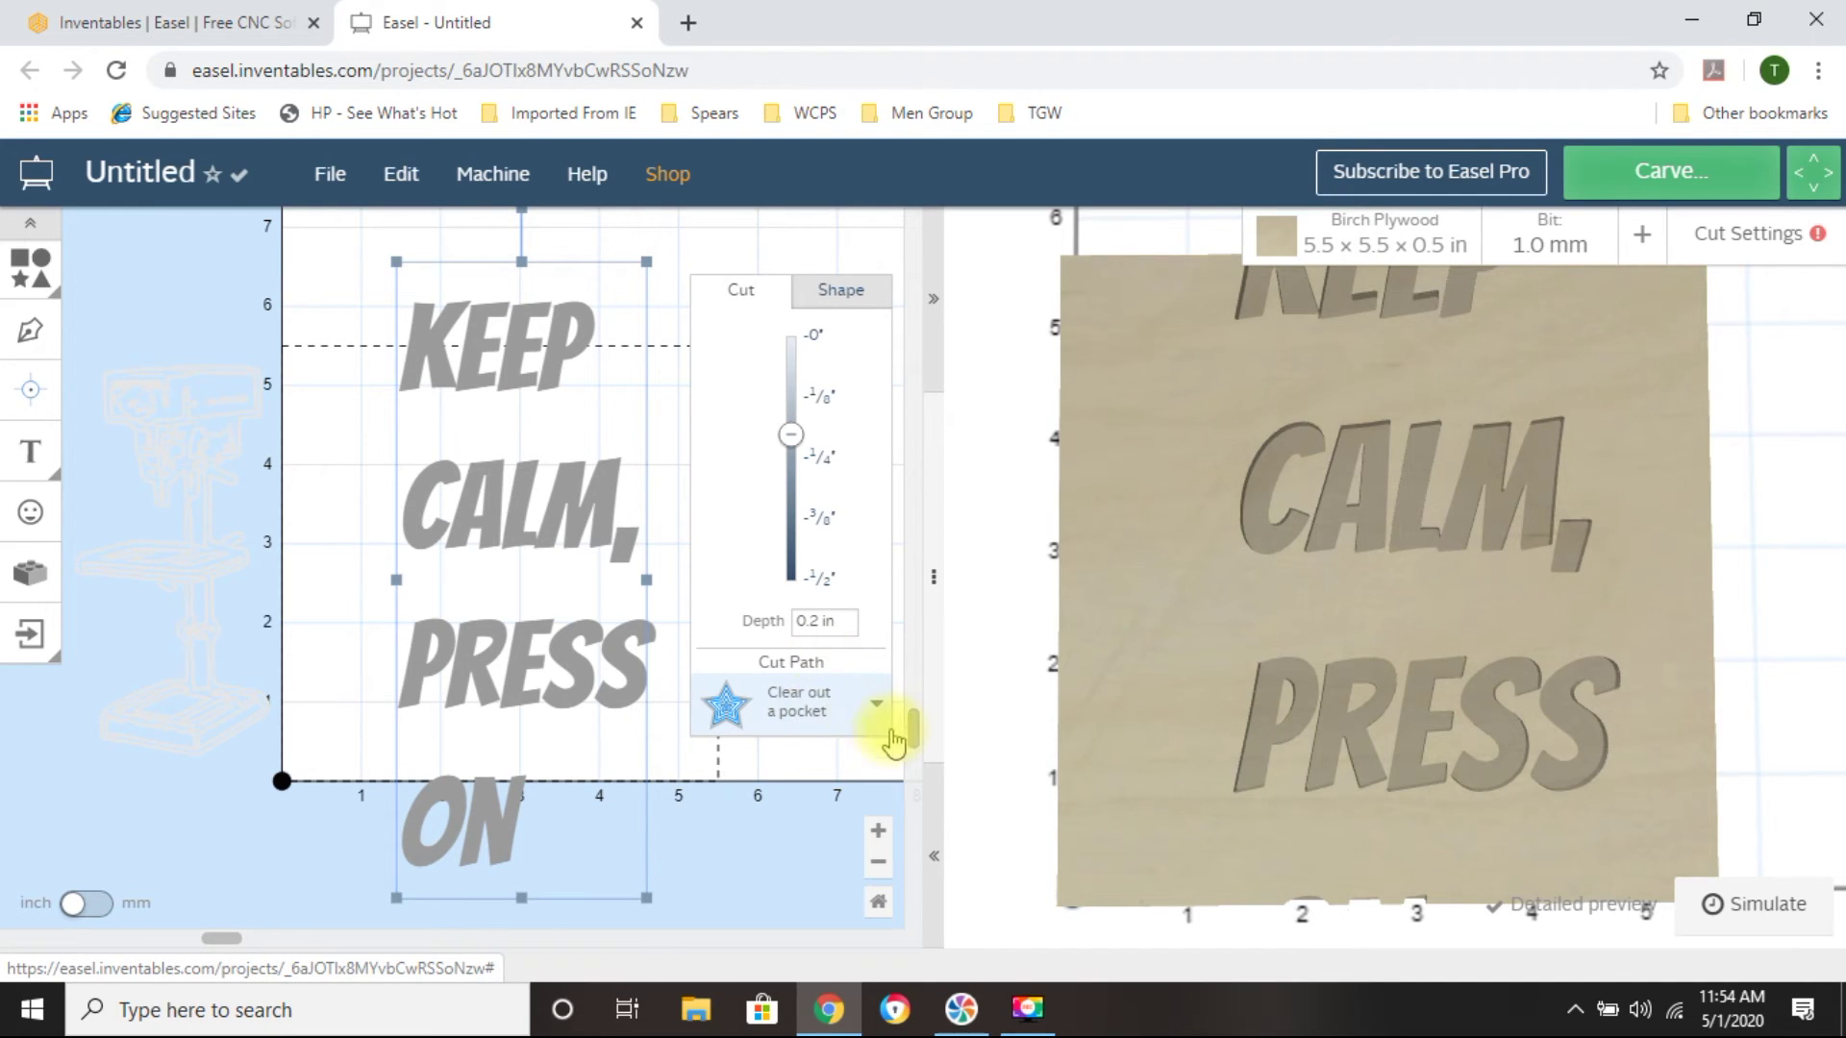
click(849, 622)
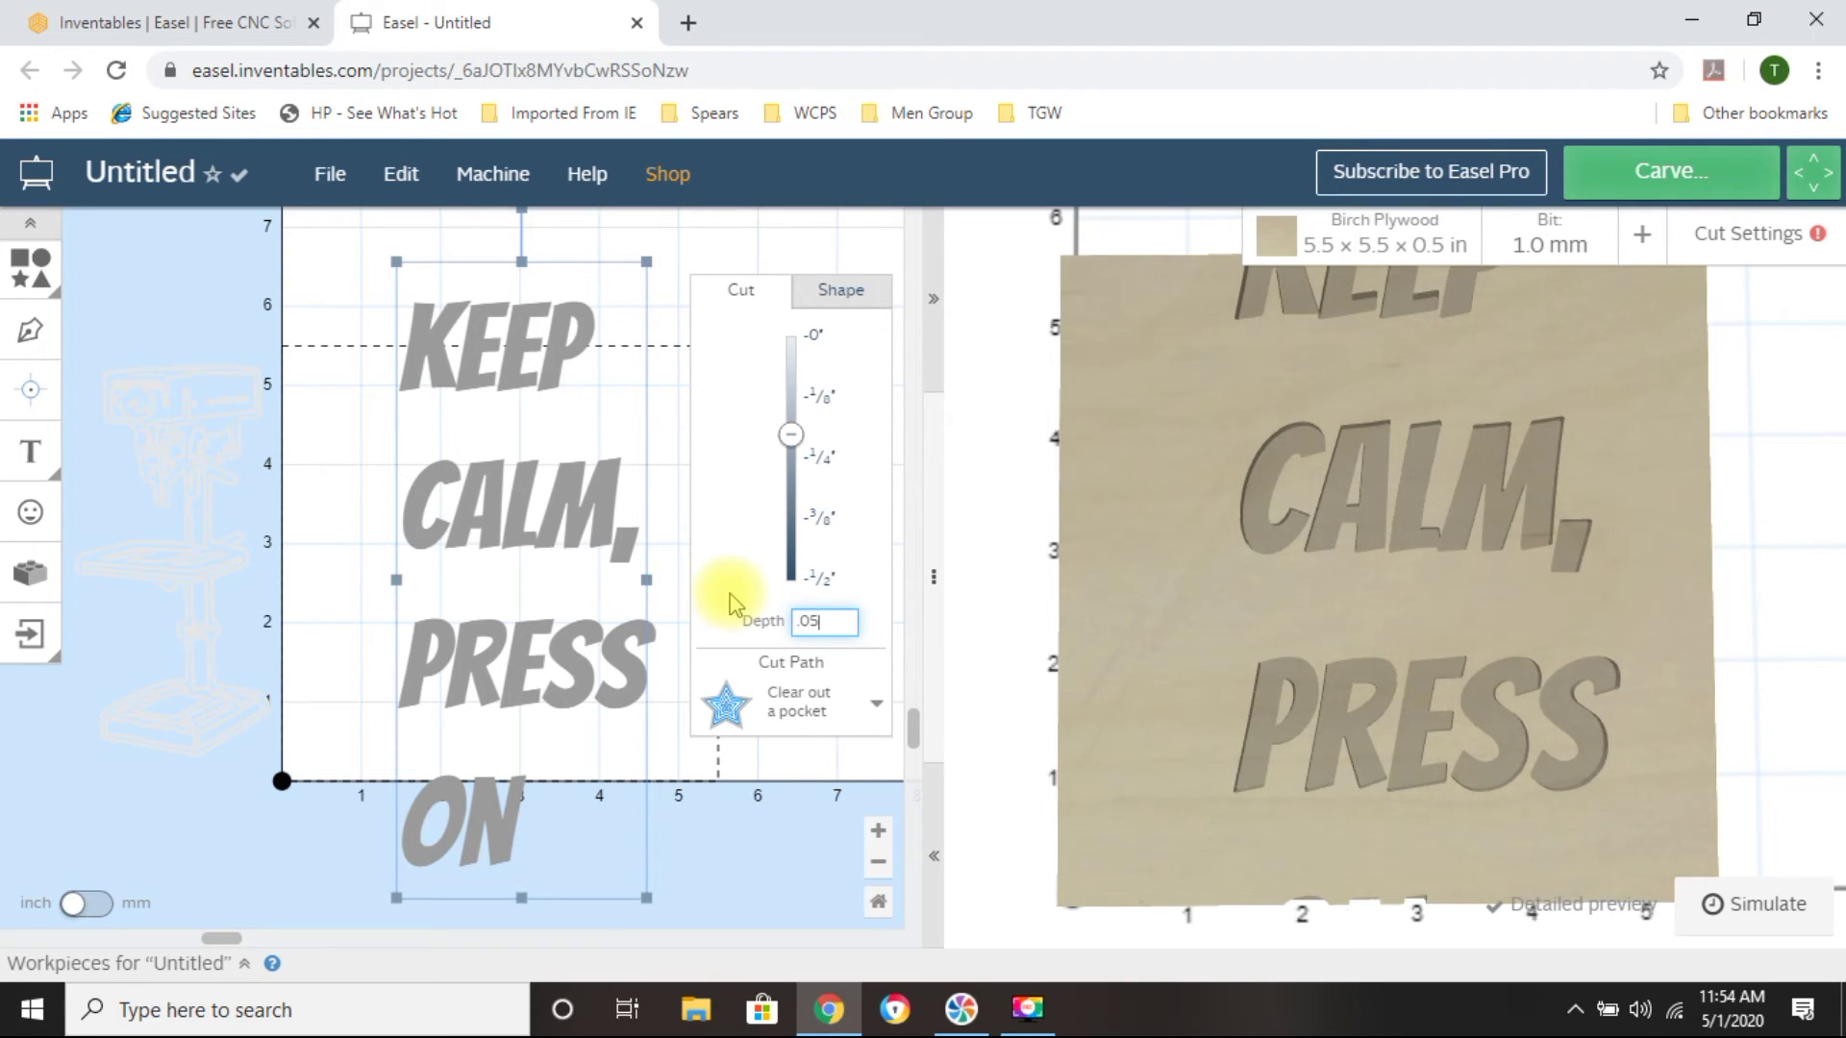
key(Return)
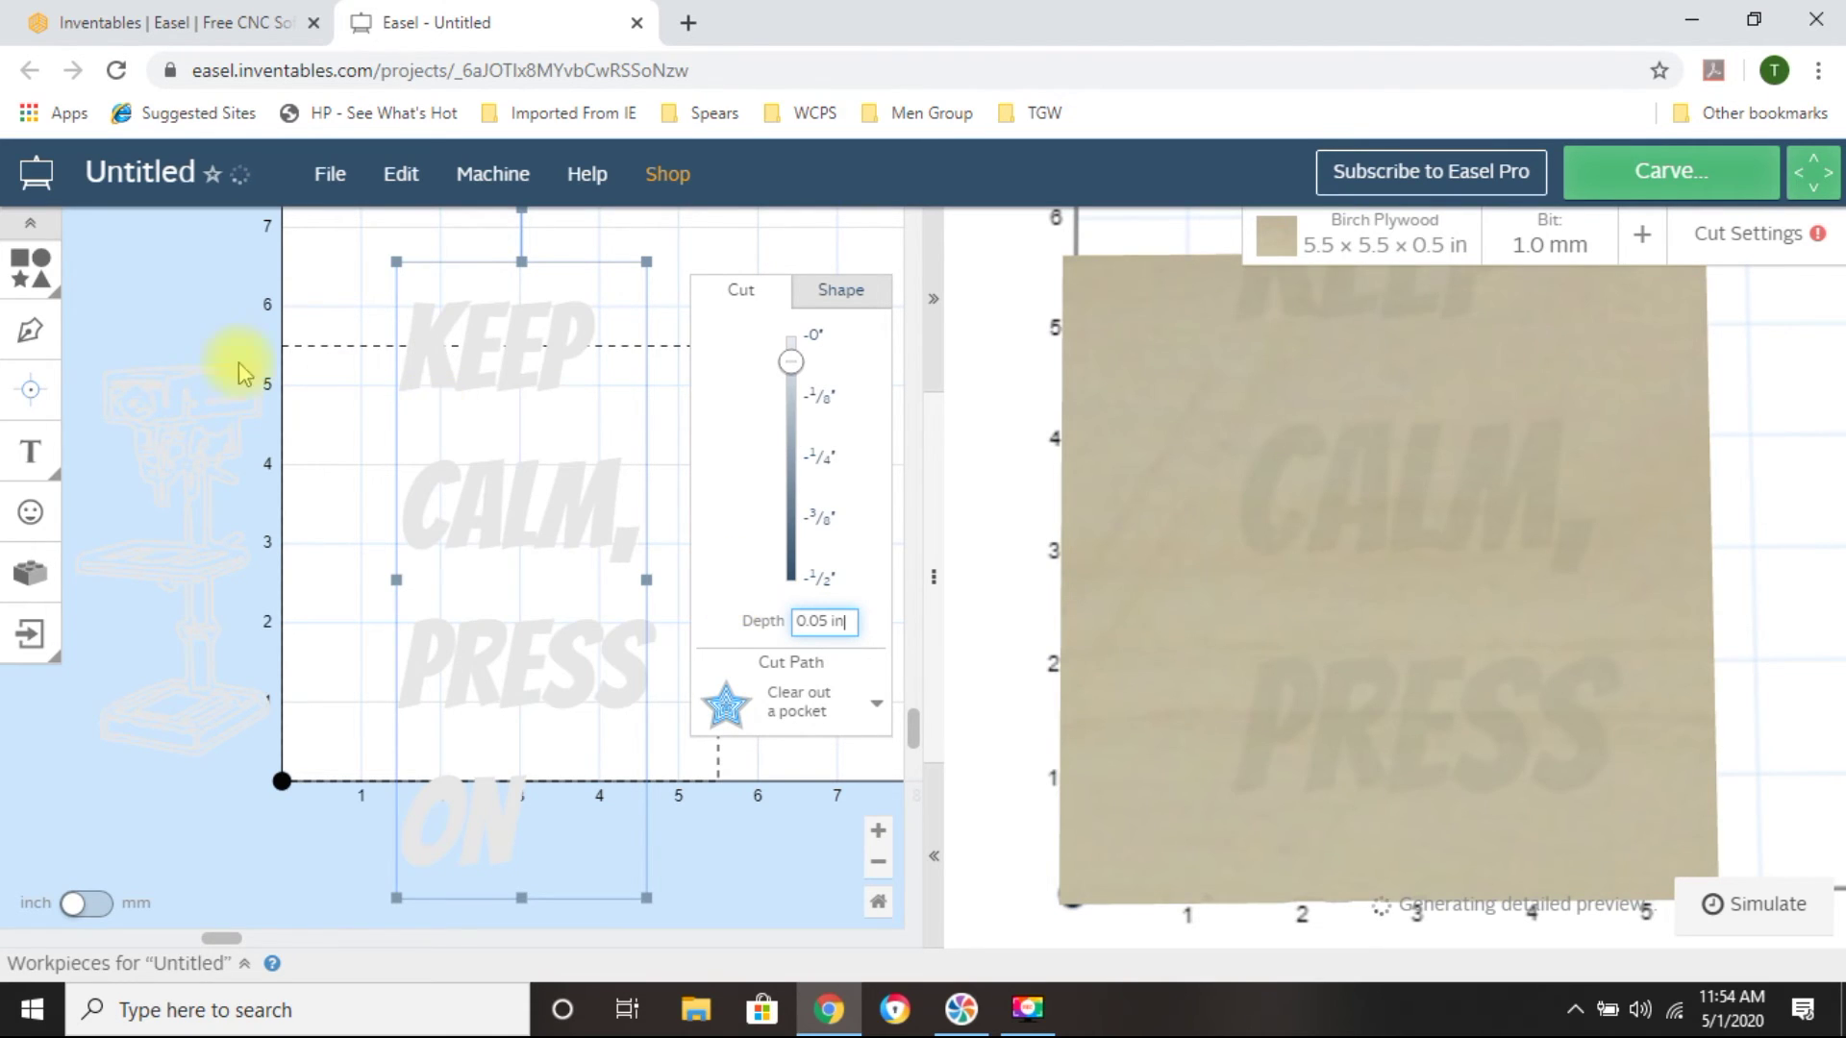
Scale the text block down to about 1.9 × 4.8 in and position it within the right half of the material
click(159, 391)
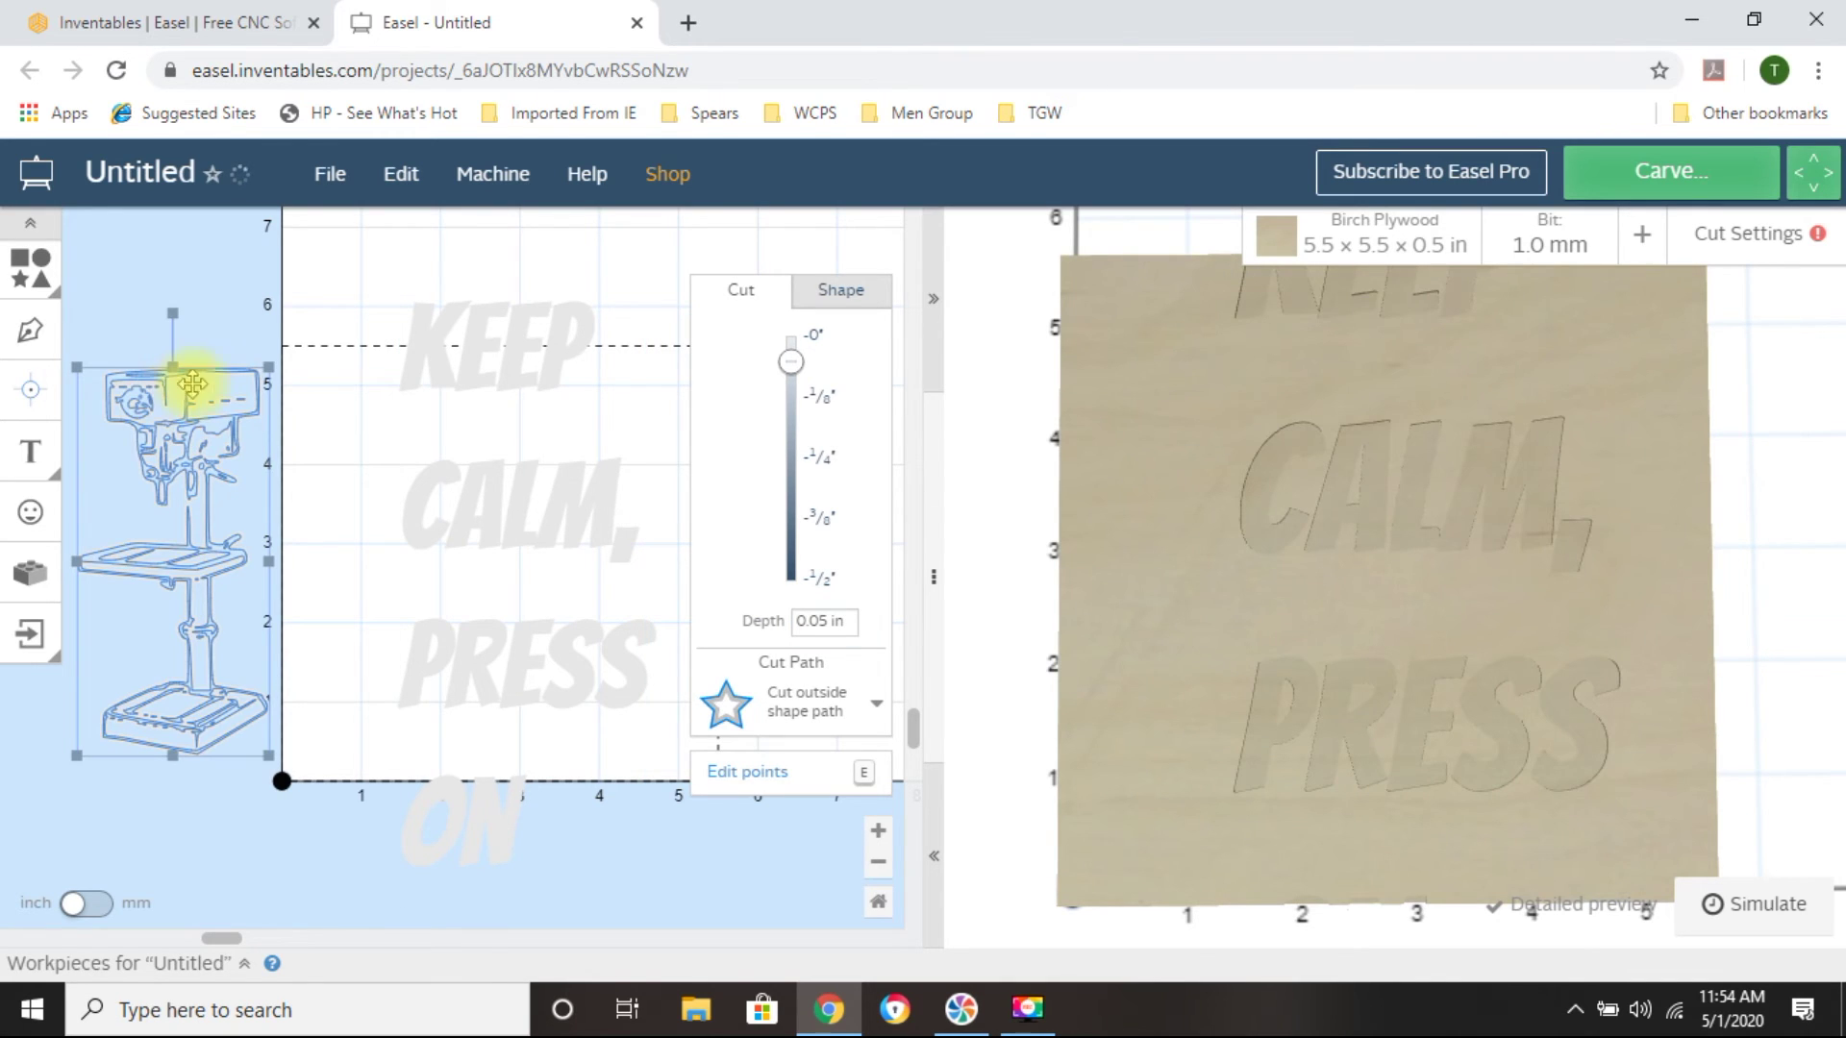
click(480, 361)
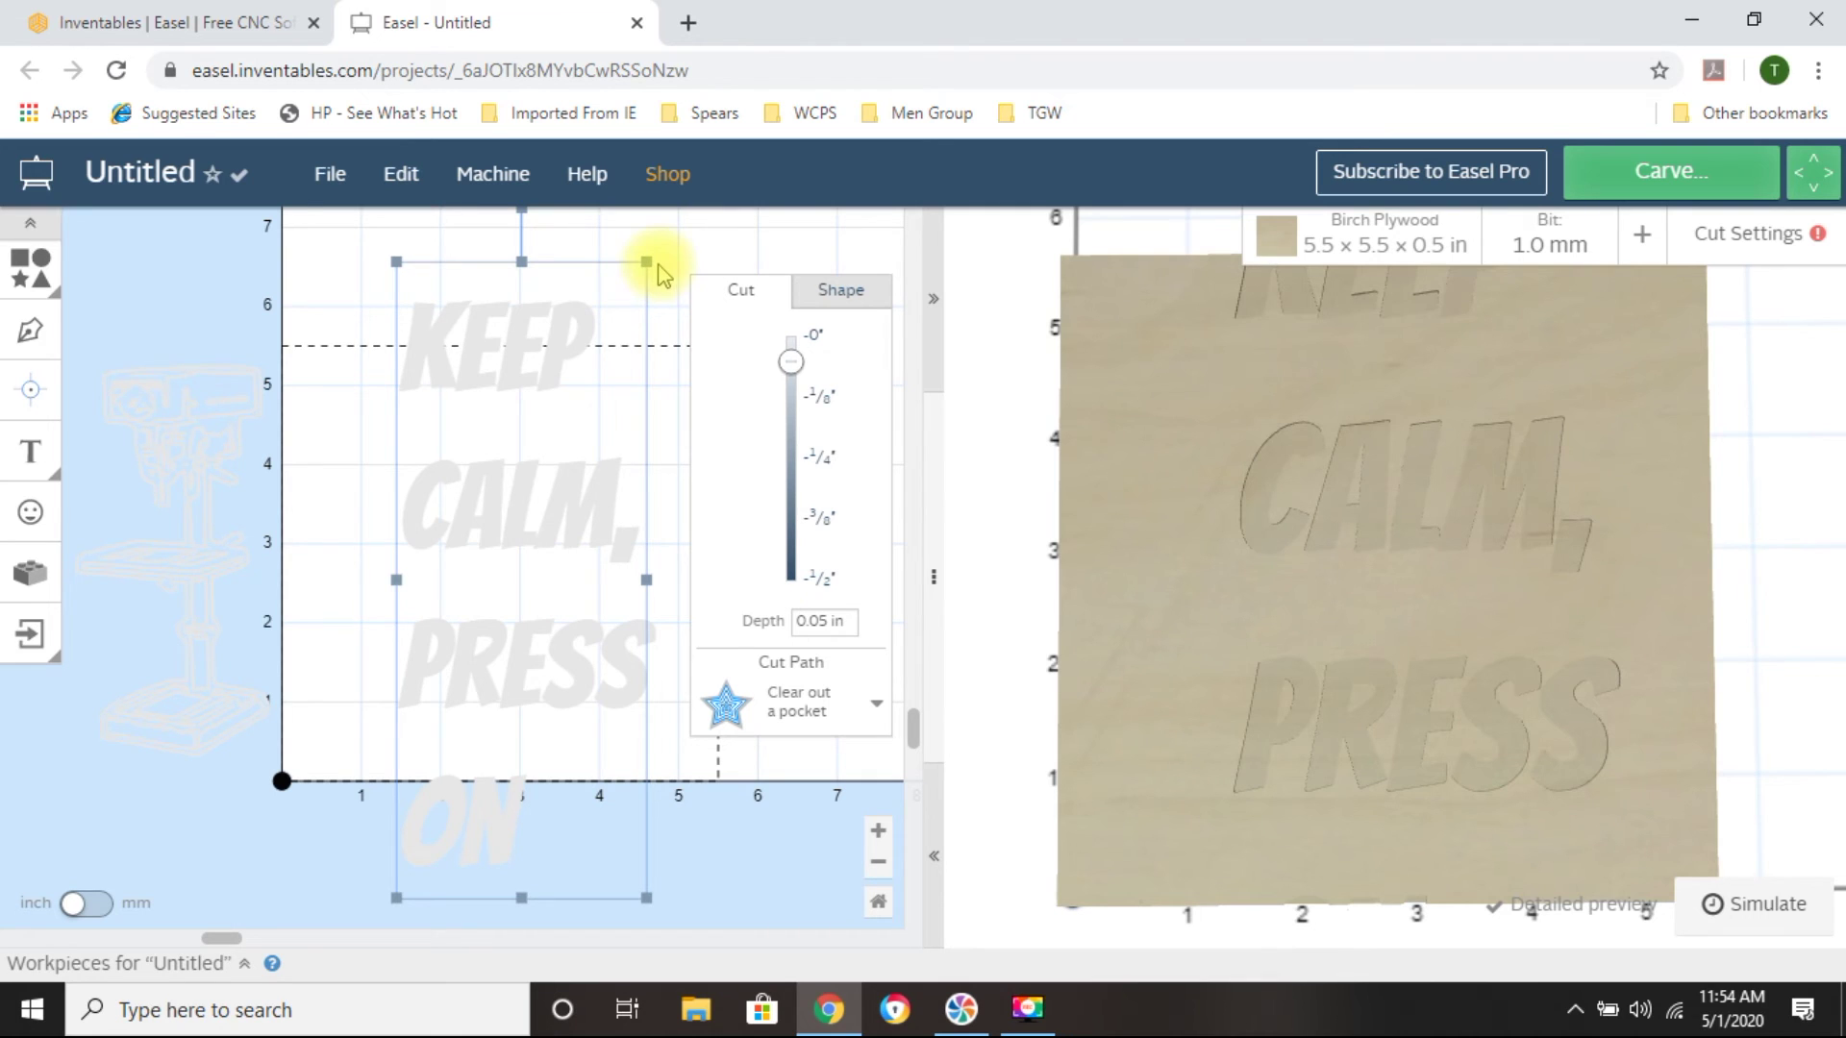
drag(645, 261, 577, 465)
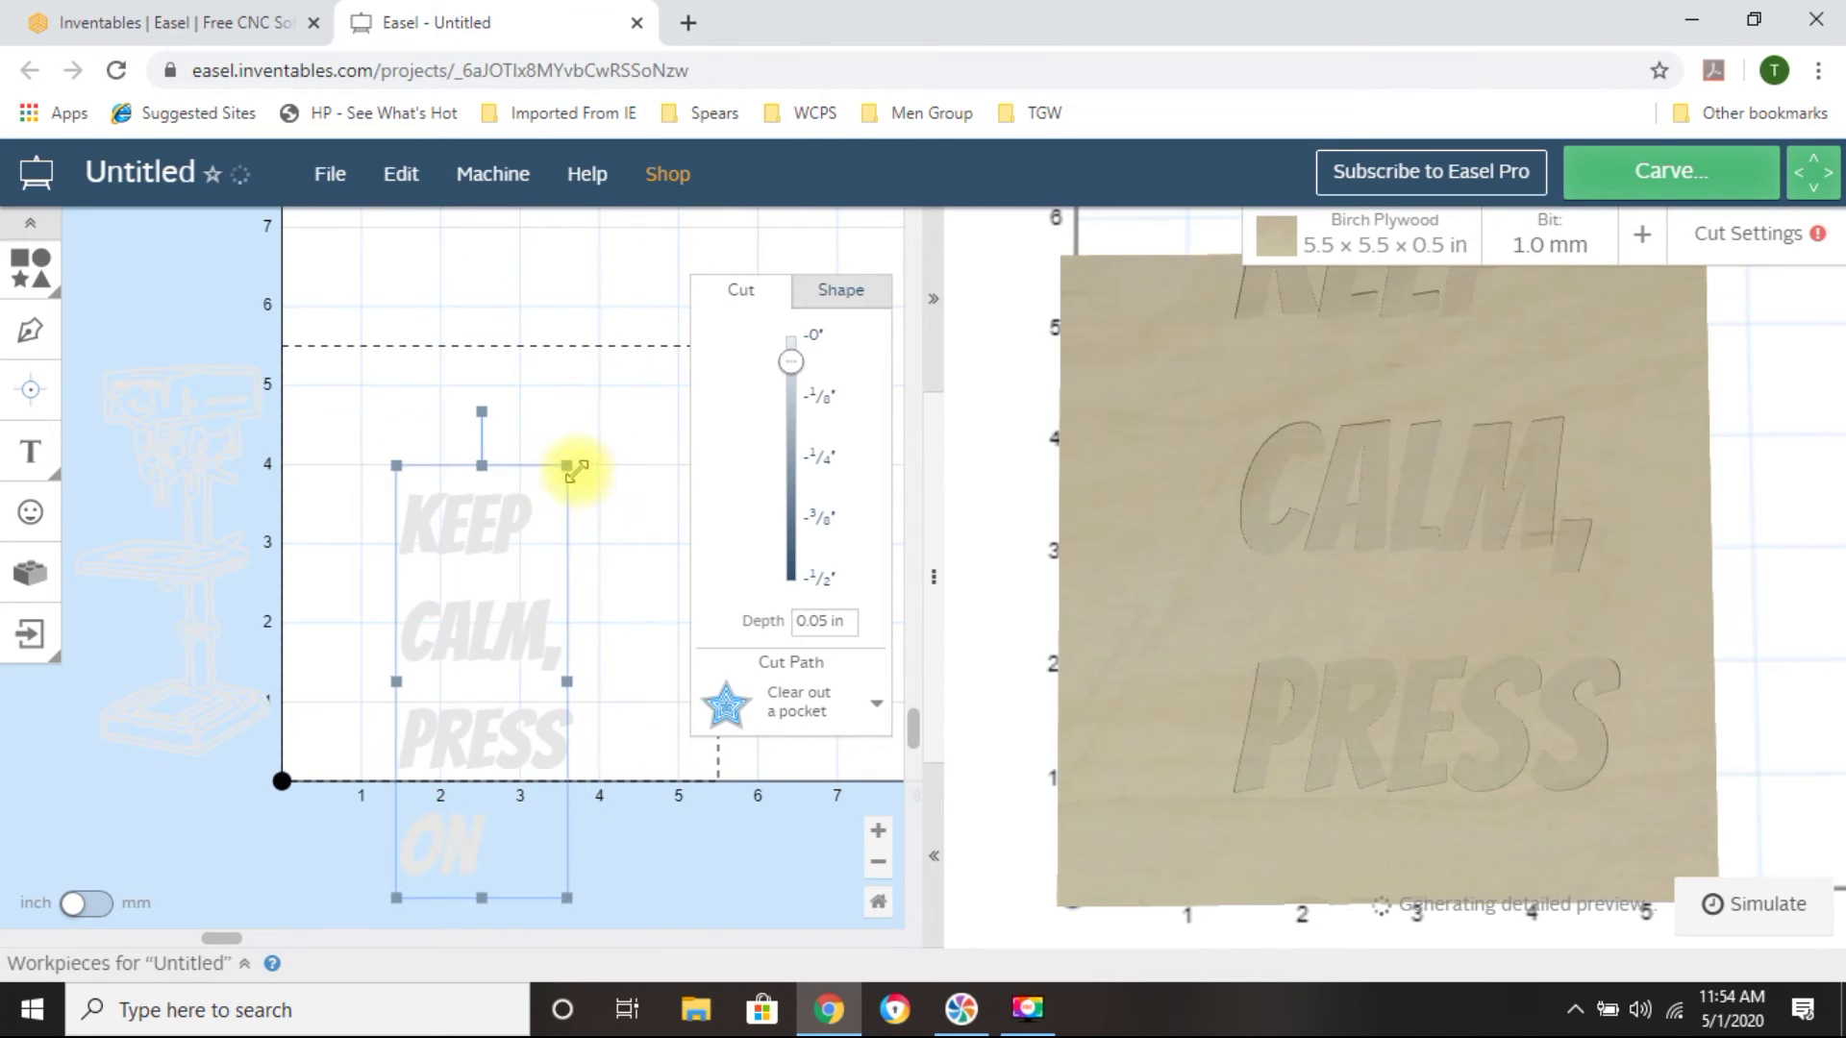
drag(478, 589, 527, 498)
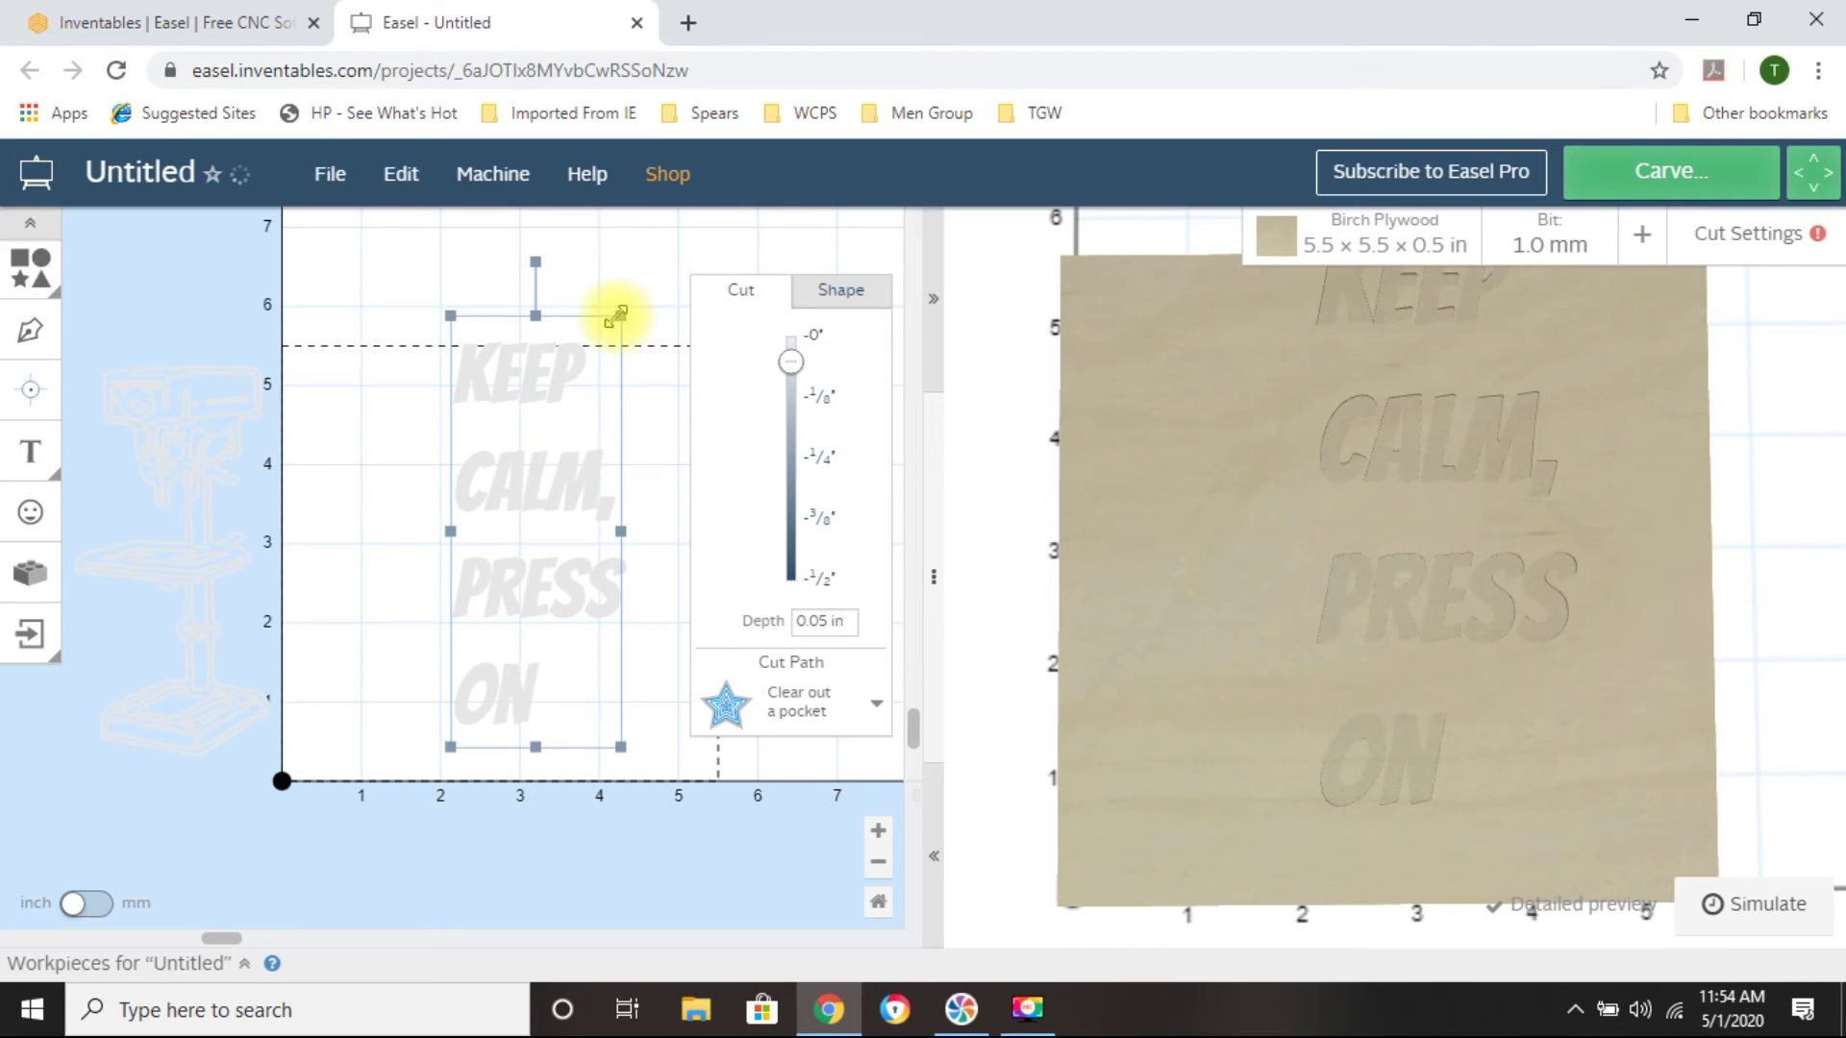
drag(621, 313, 589, 355)
drag(492, 513, 532, 512)
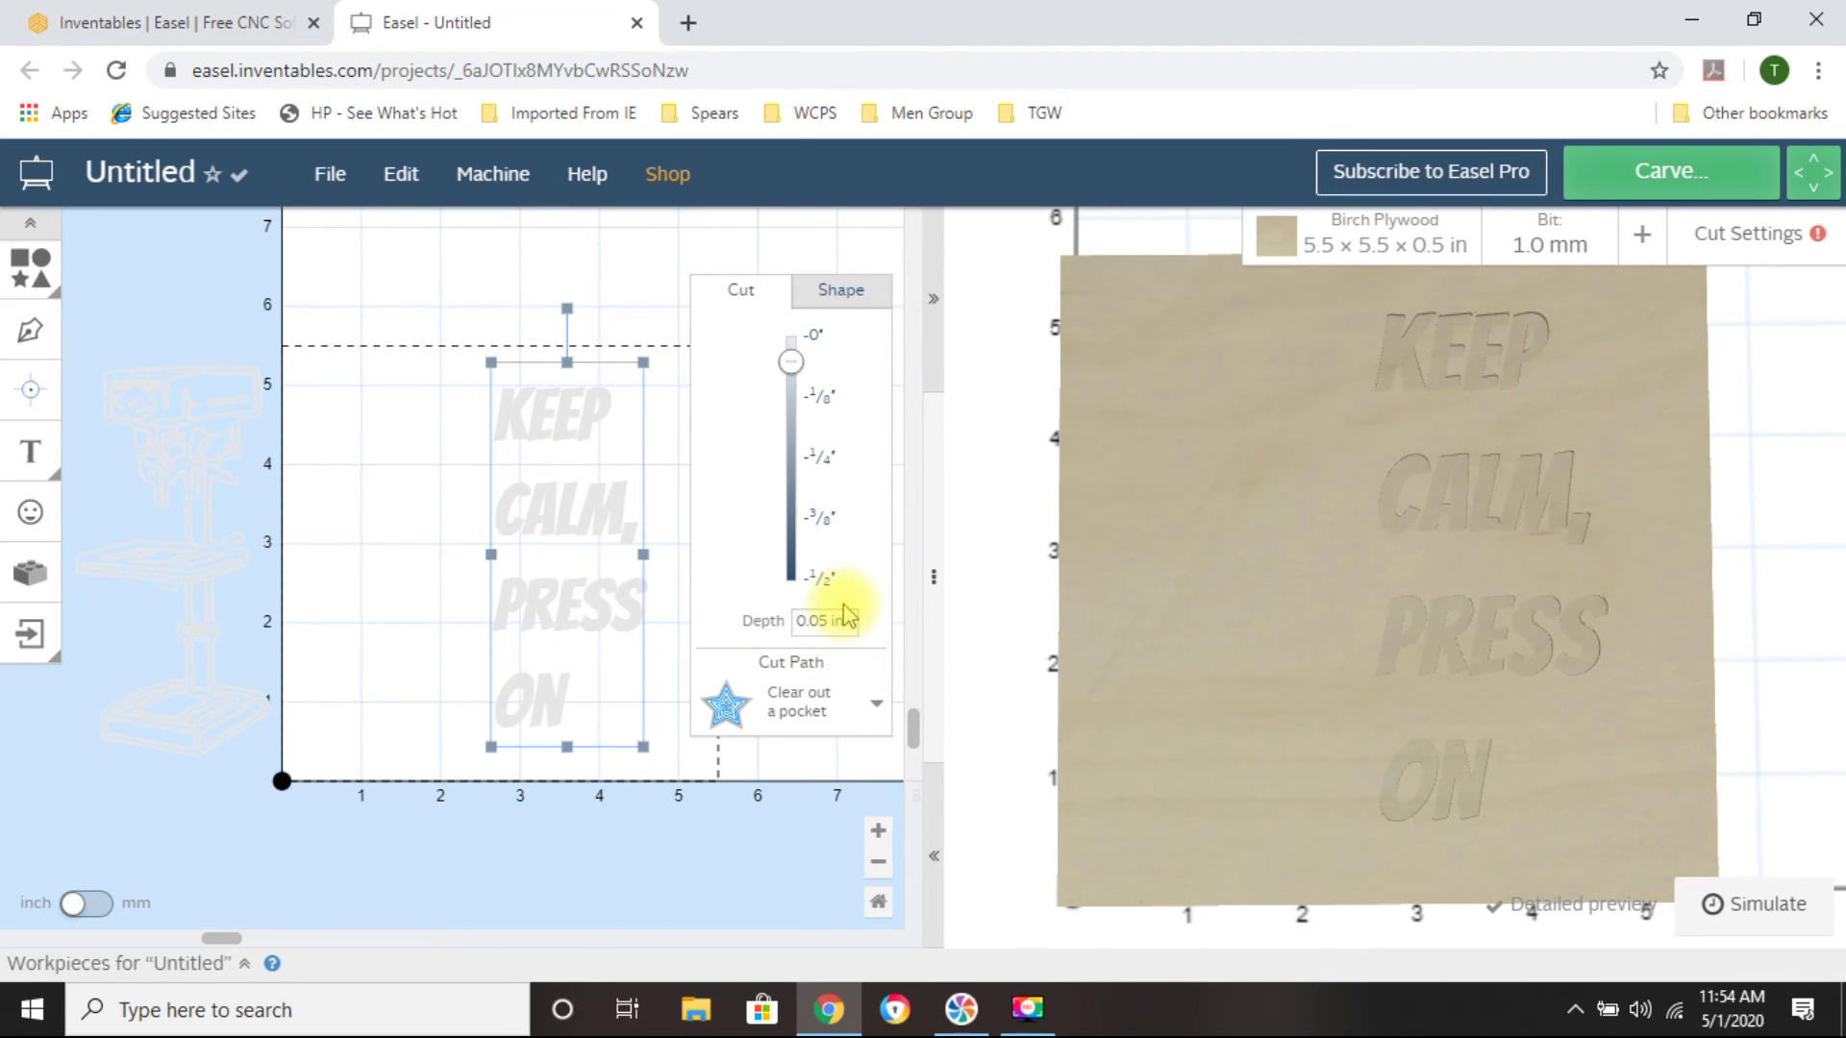
Try Cut on shape path for the text and generate the detailed preview
click(846, 716)
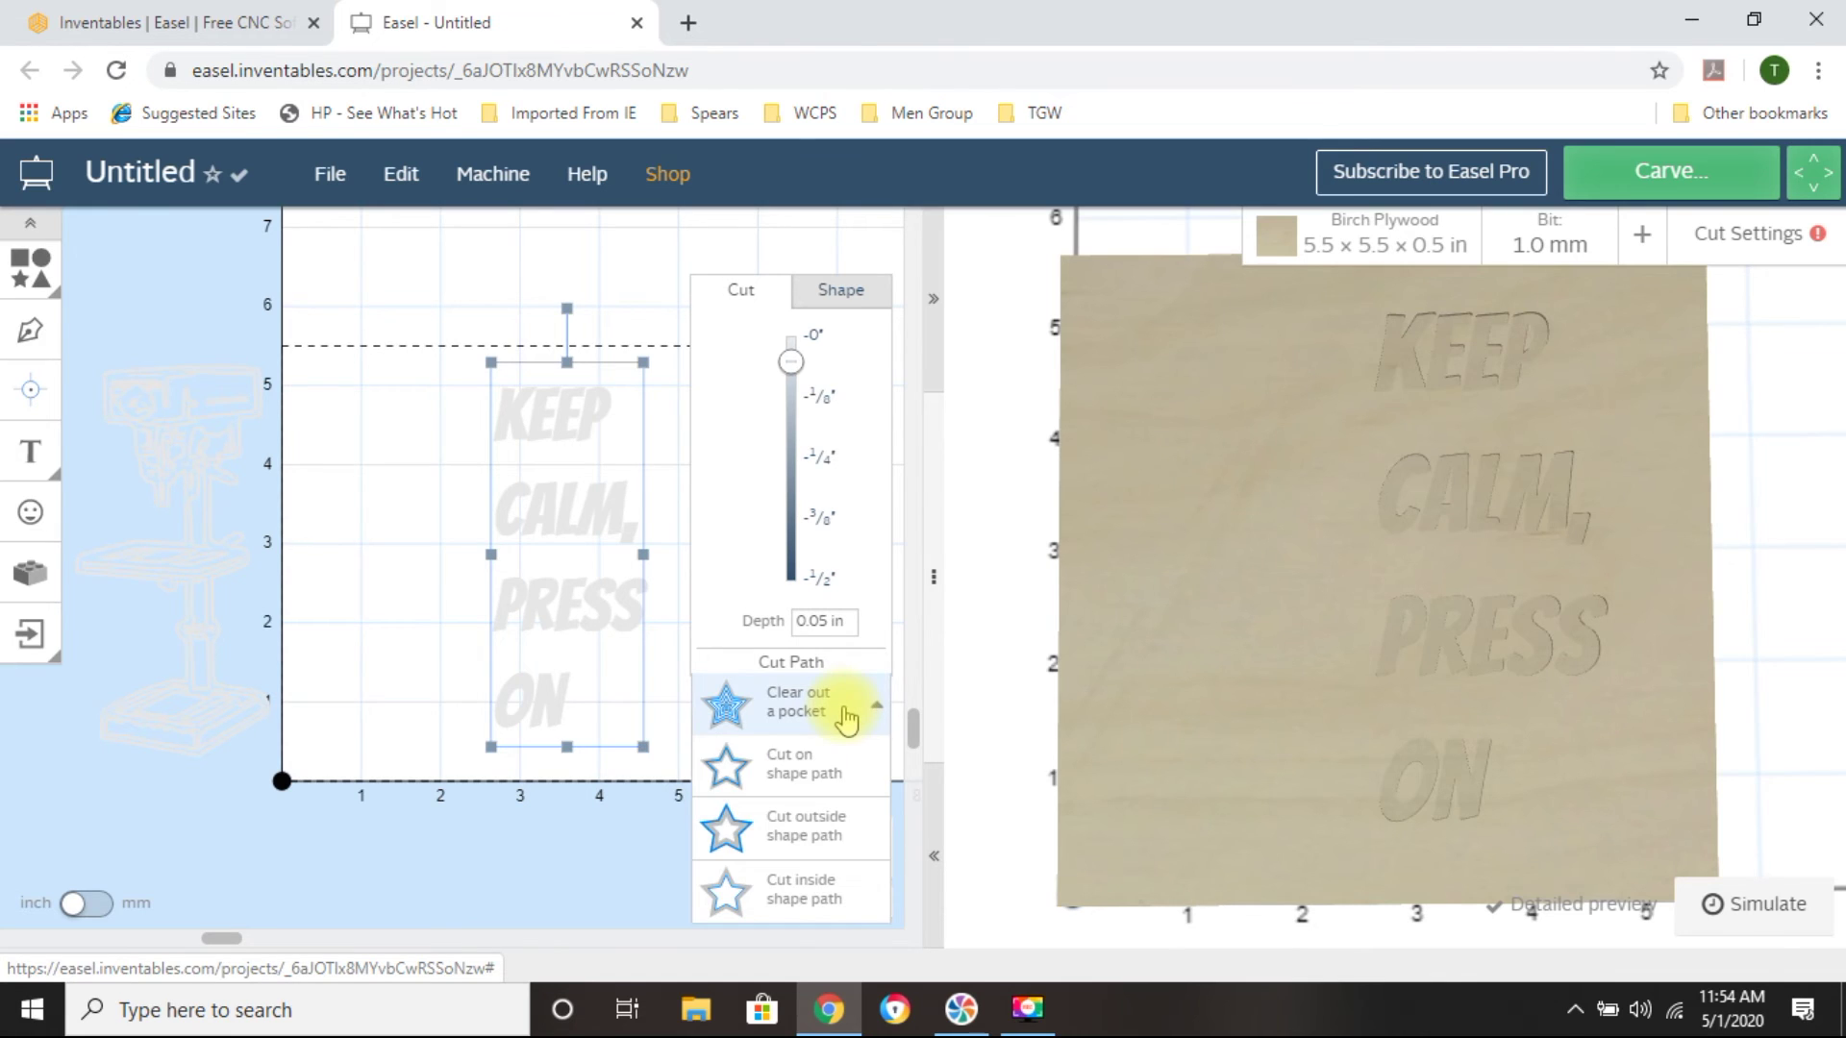
click(809, 775)
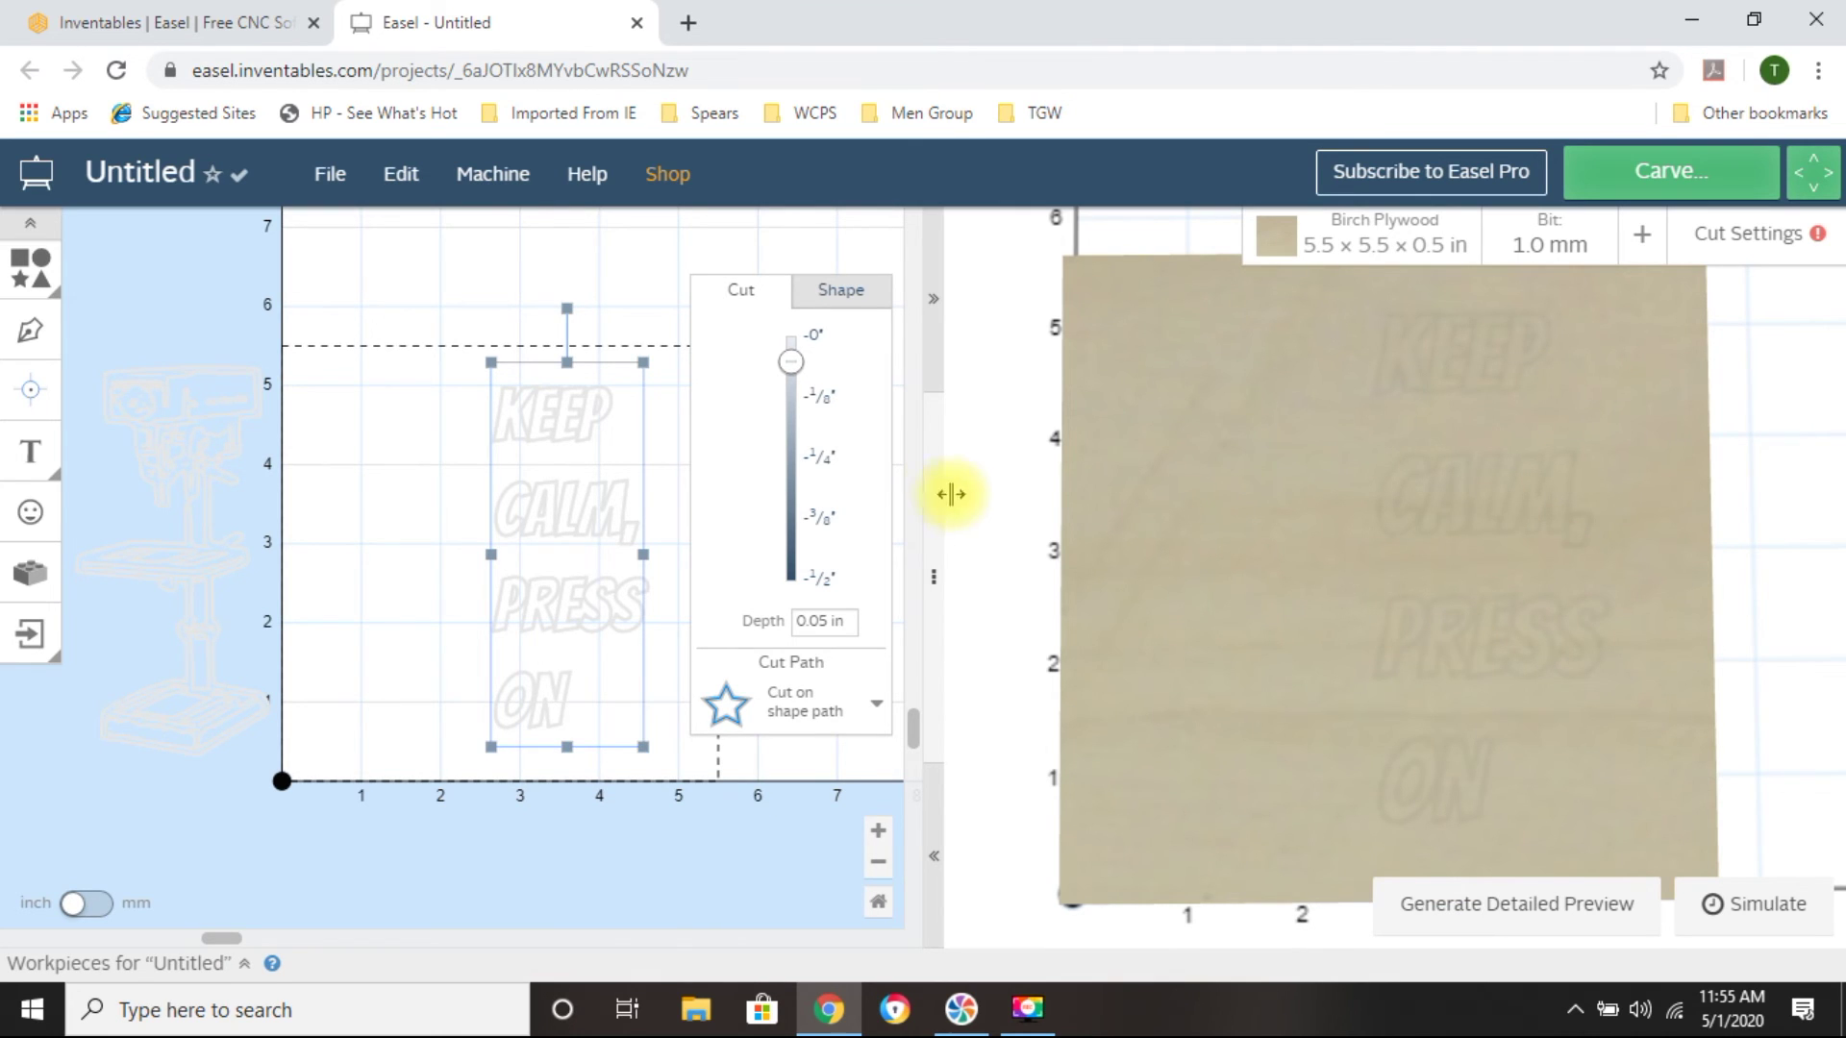
click(1527, 908)
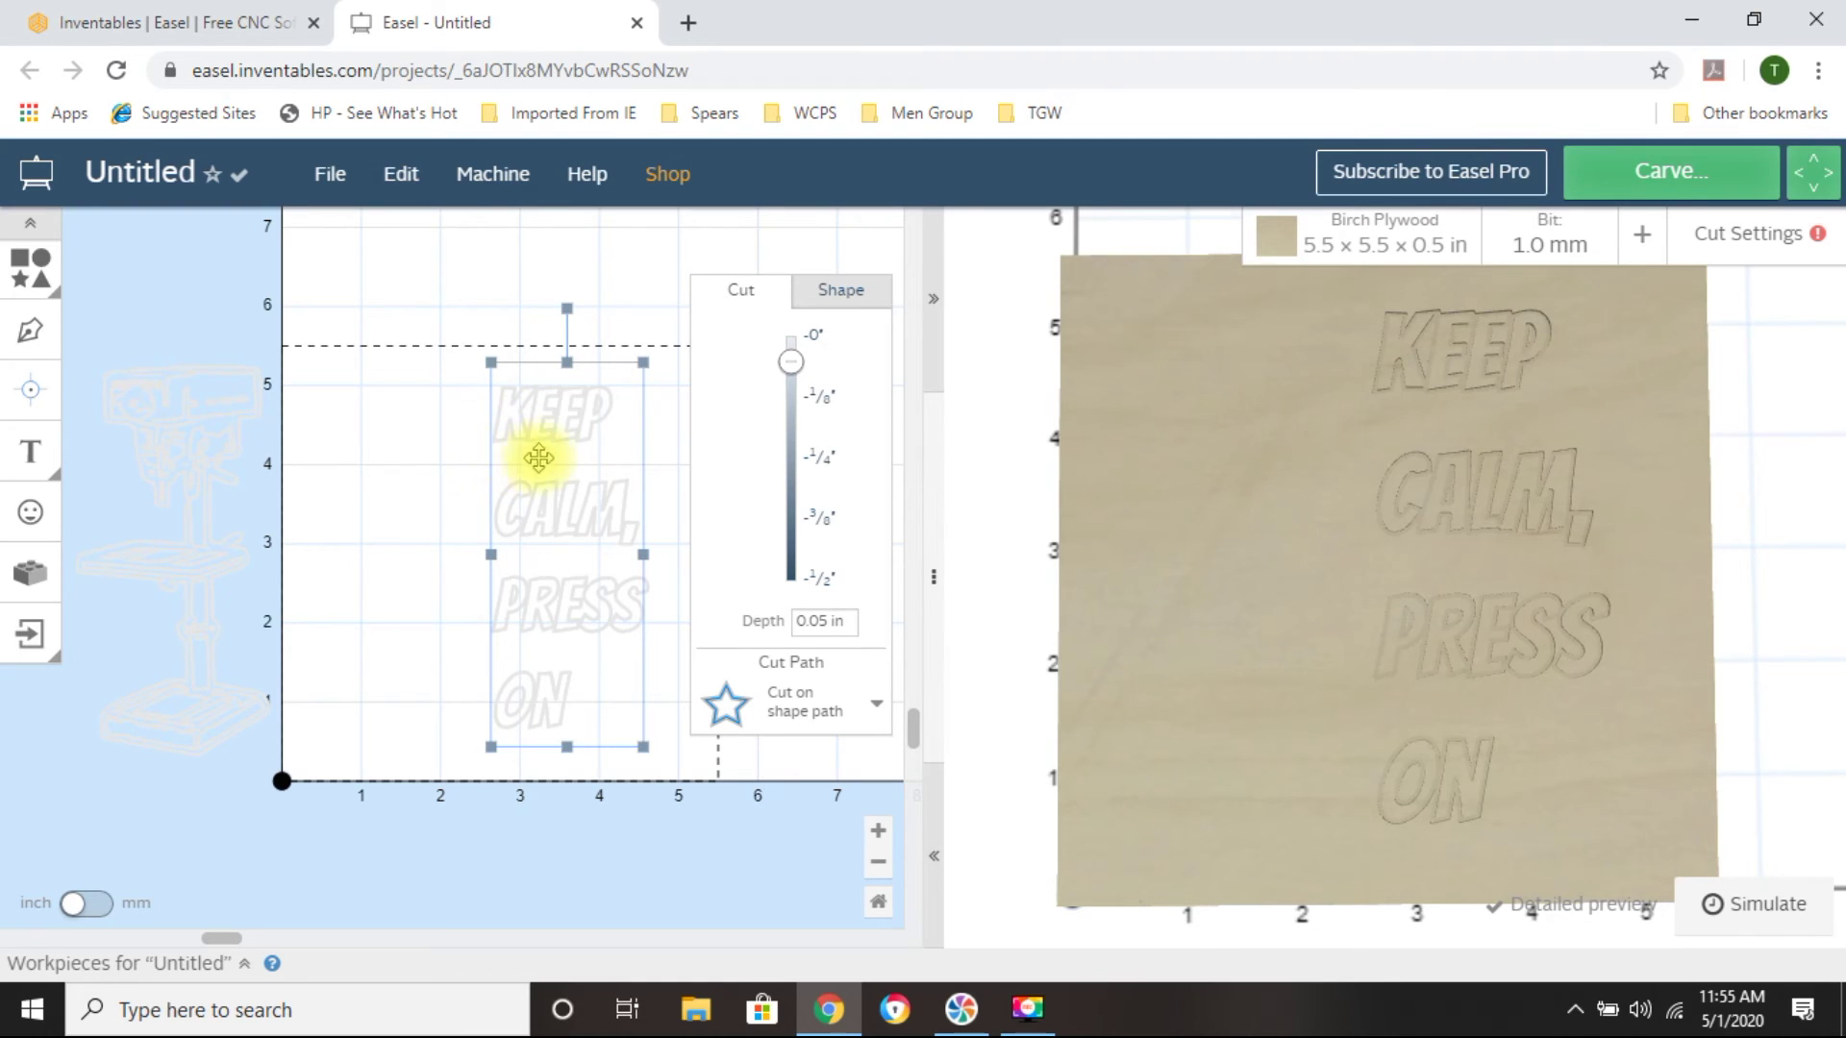
Examine the carved letter outlines in the 3D preview up close, especially the narrow openings in CALM
scroll(1549, 470, up, 3)
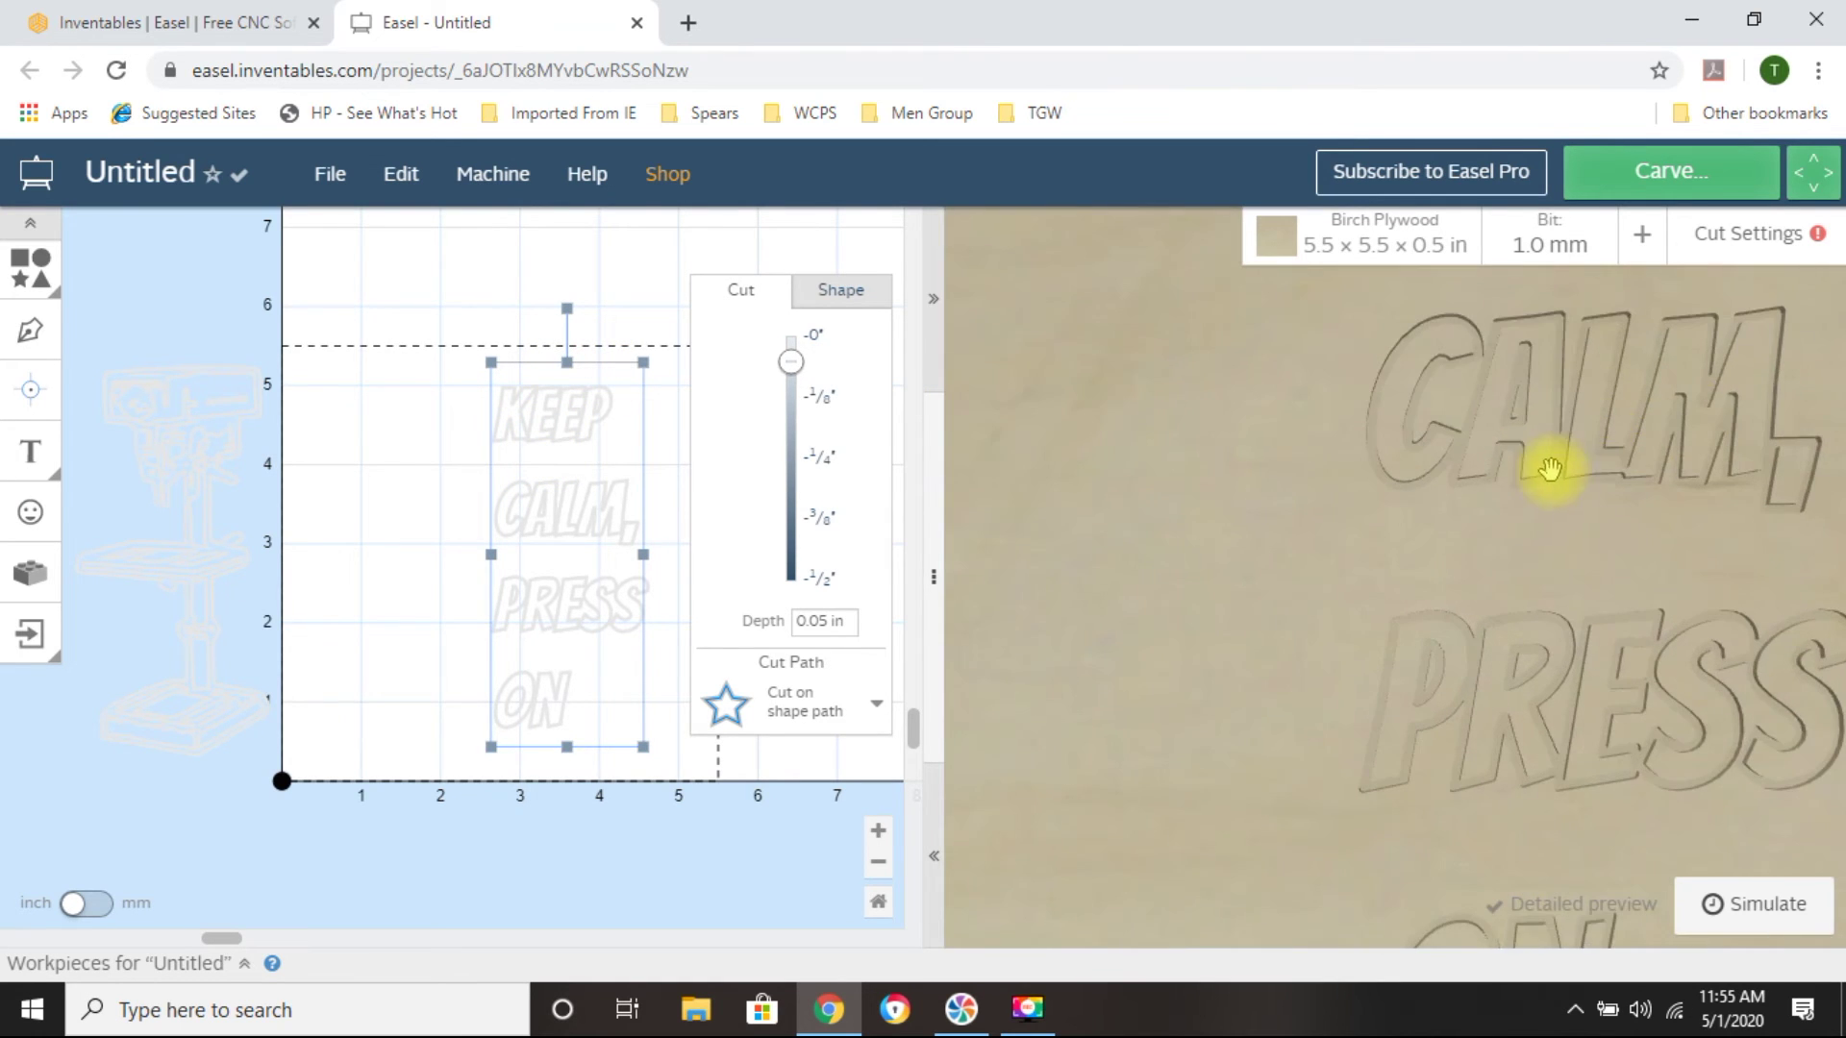
scroll(1414, 613, up, 2)
scroll(1401, 532, up, 1)
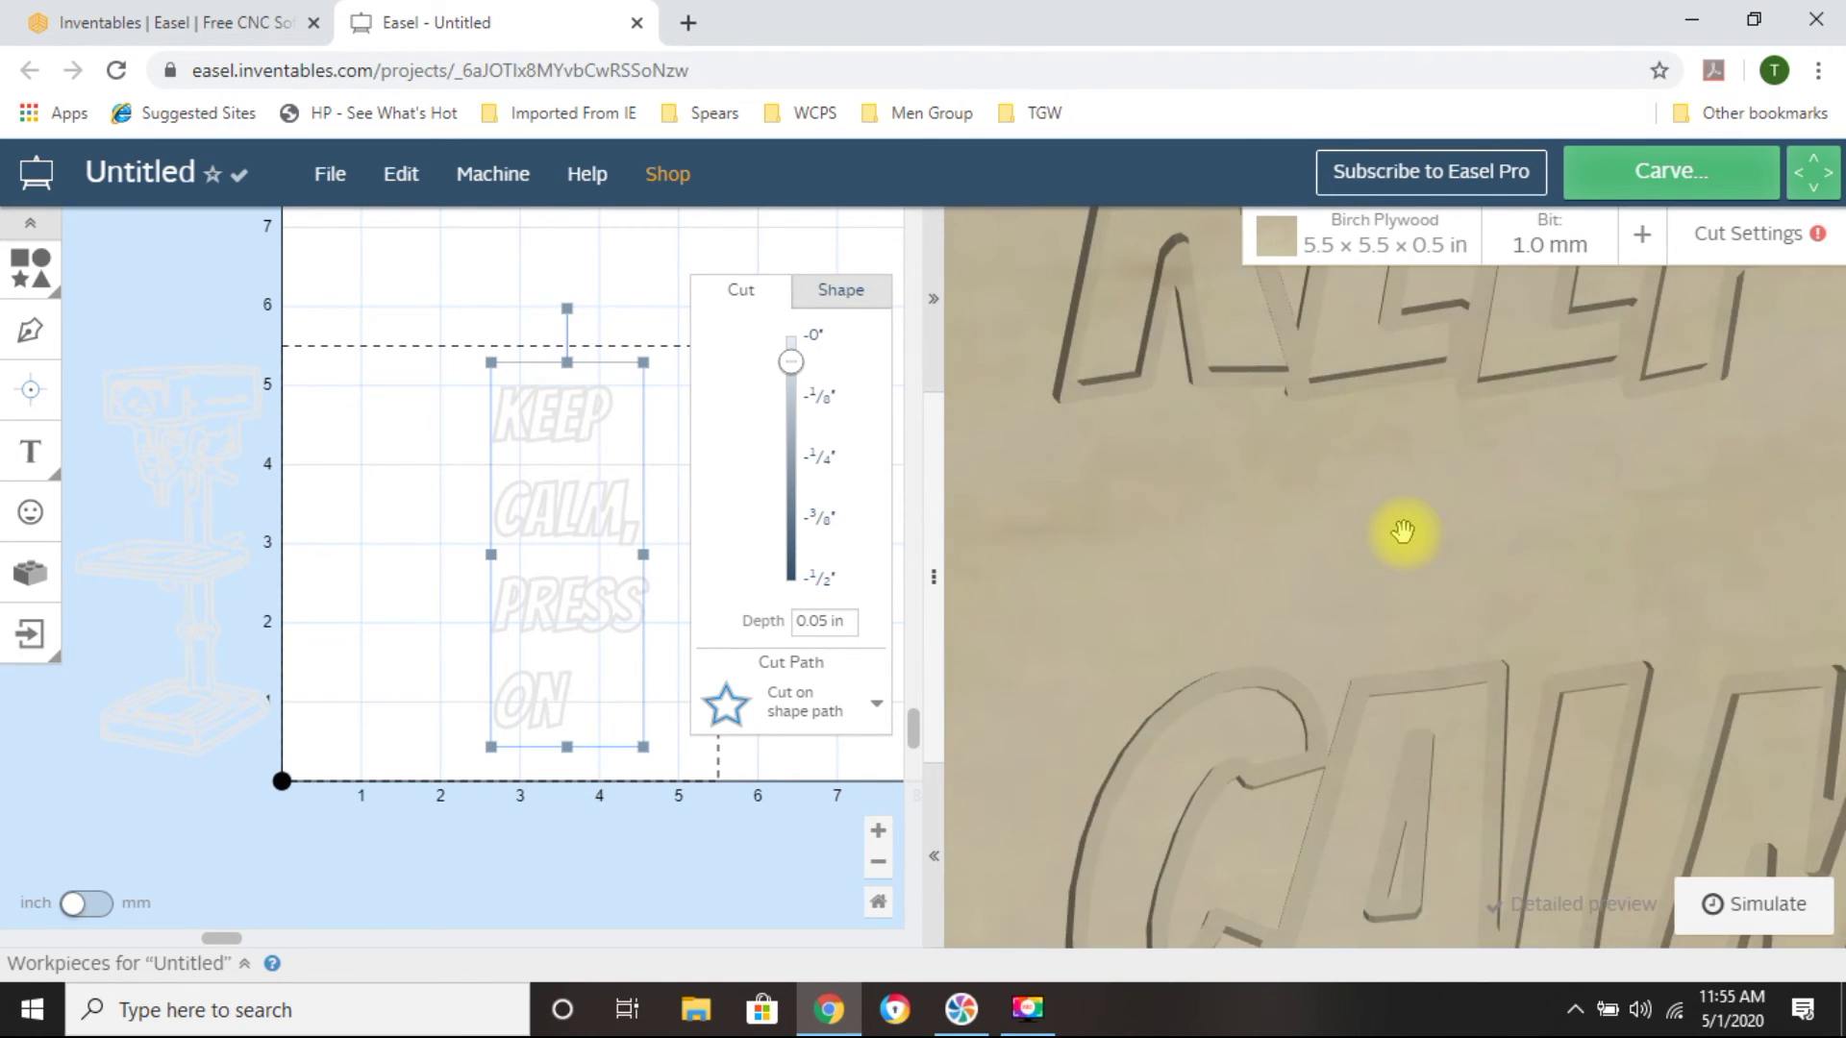
scroll(1438, 483, down, 1)
drag(1450, 568, 1401, 499)
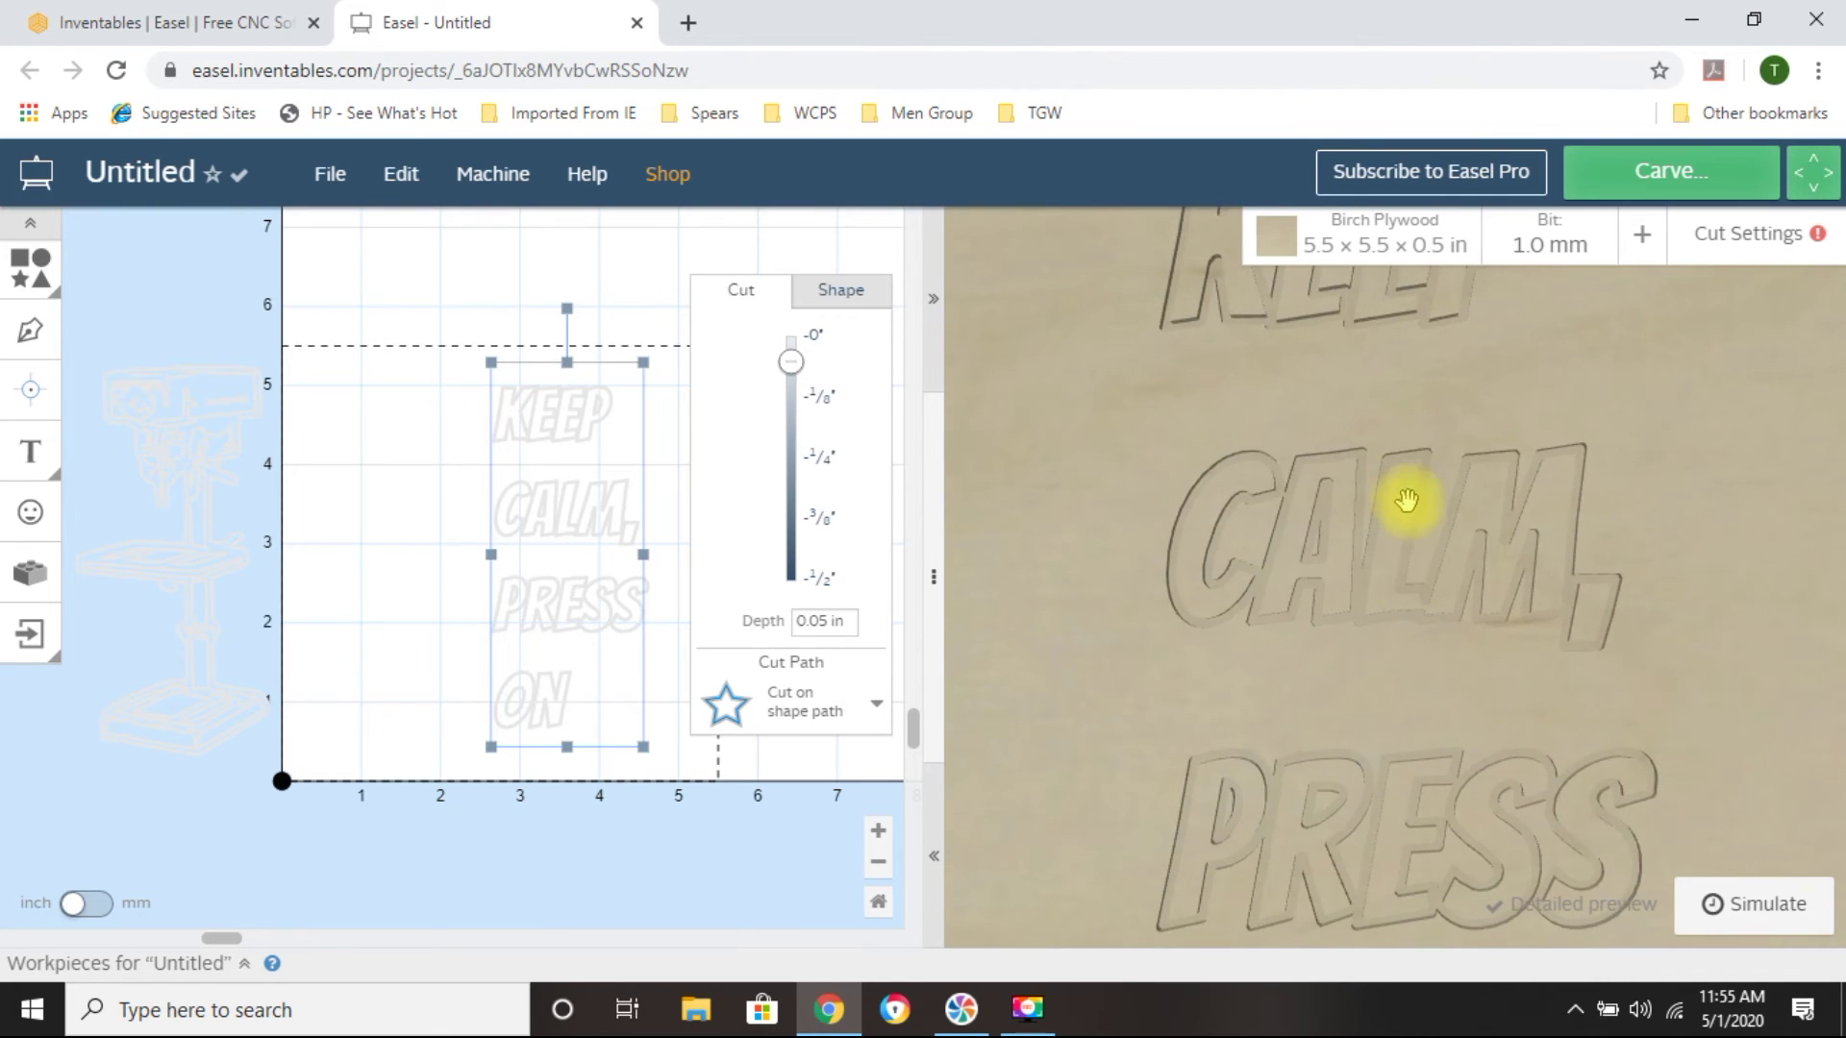
drag(1393, 667, 1406, 570)
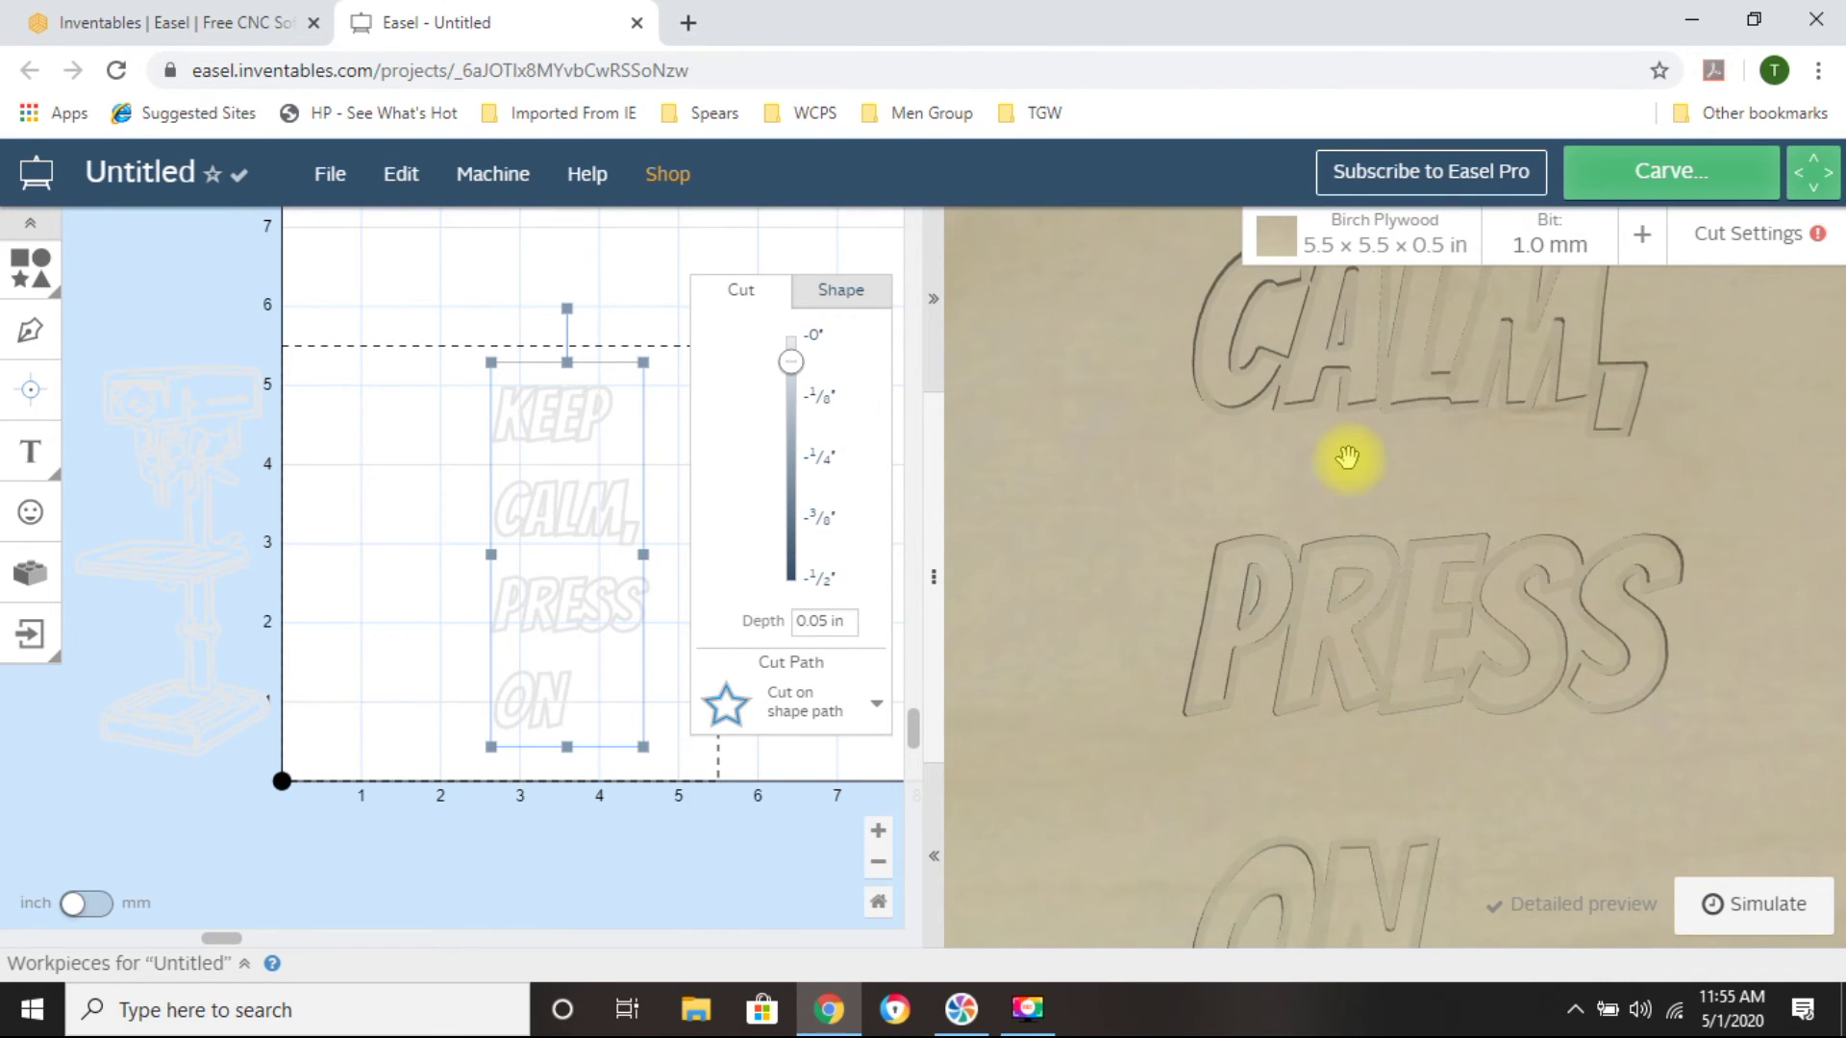
drag(1383, 471, 1418, 602)
scroll(1298, 671, up, 4)
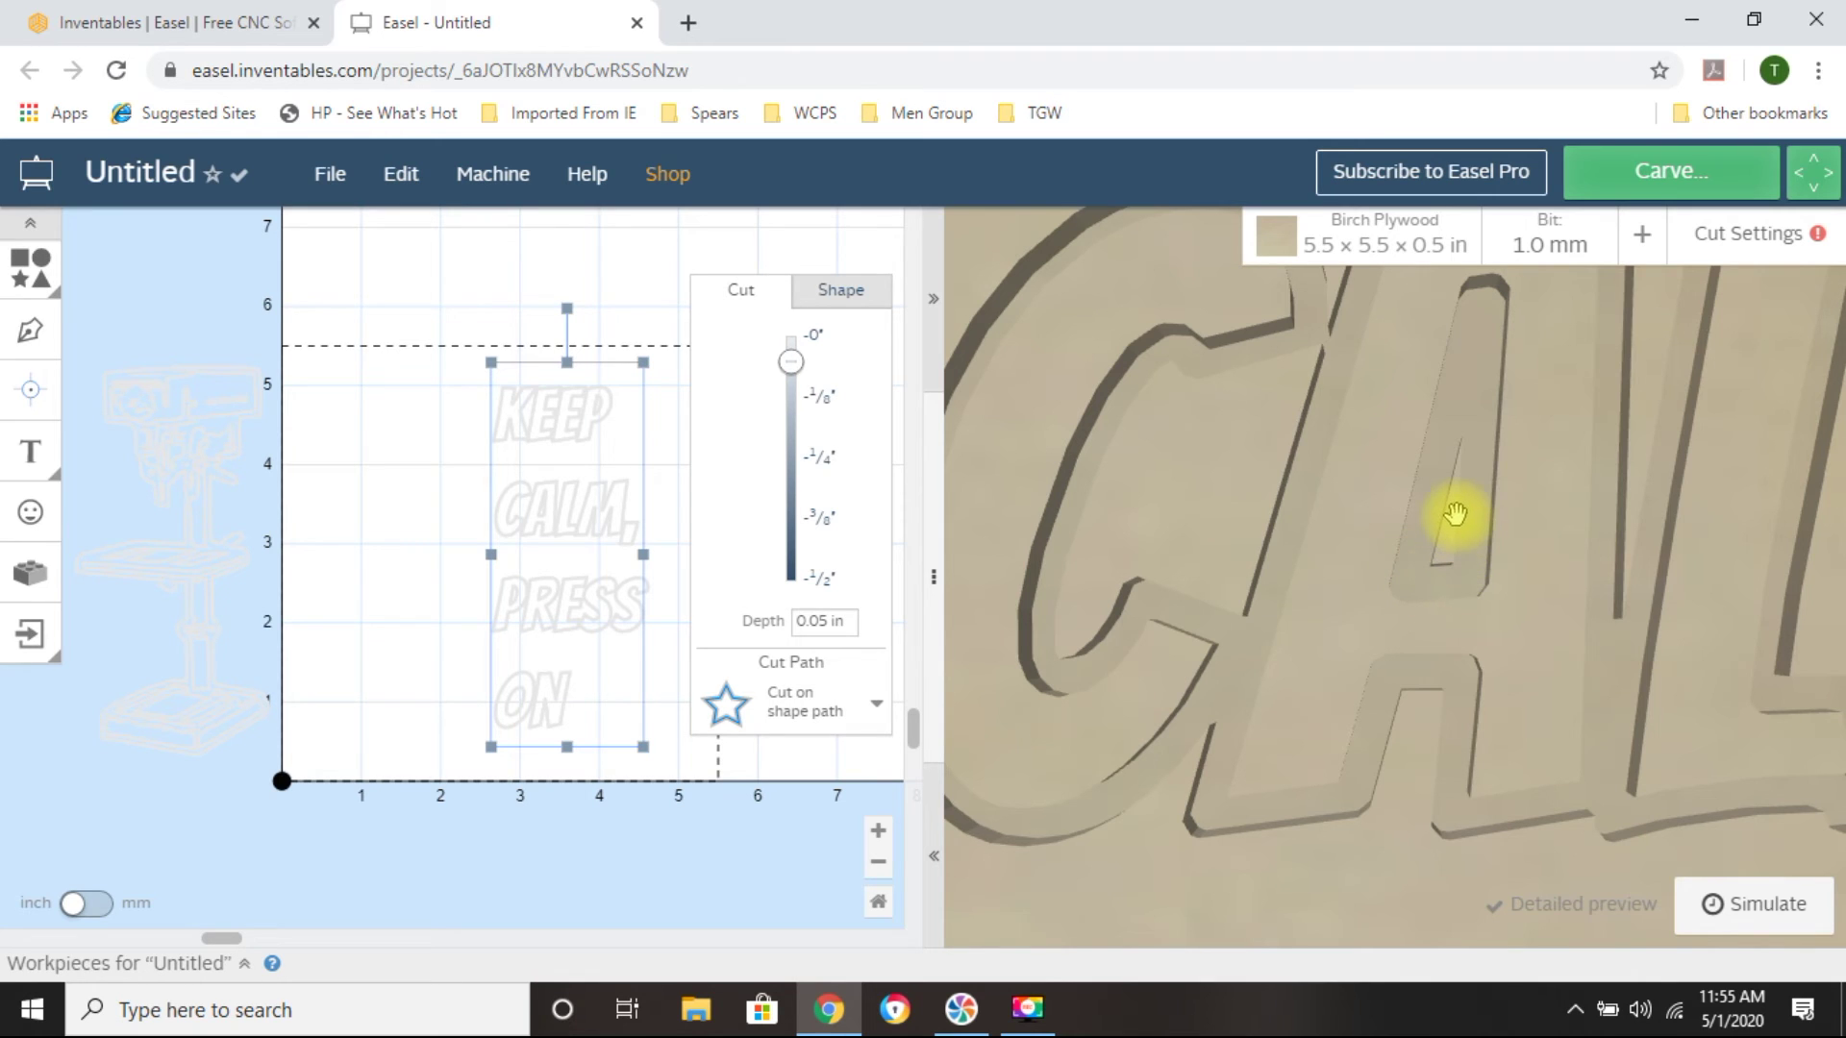
scroll(1443, 545, down, 5)
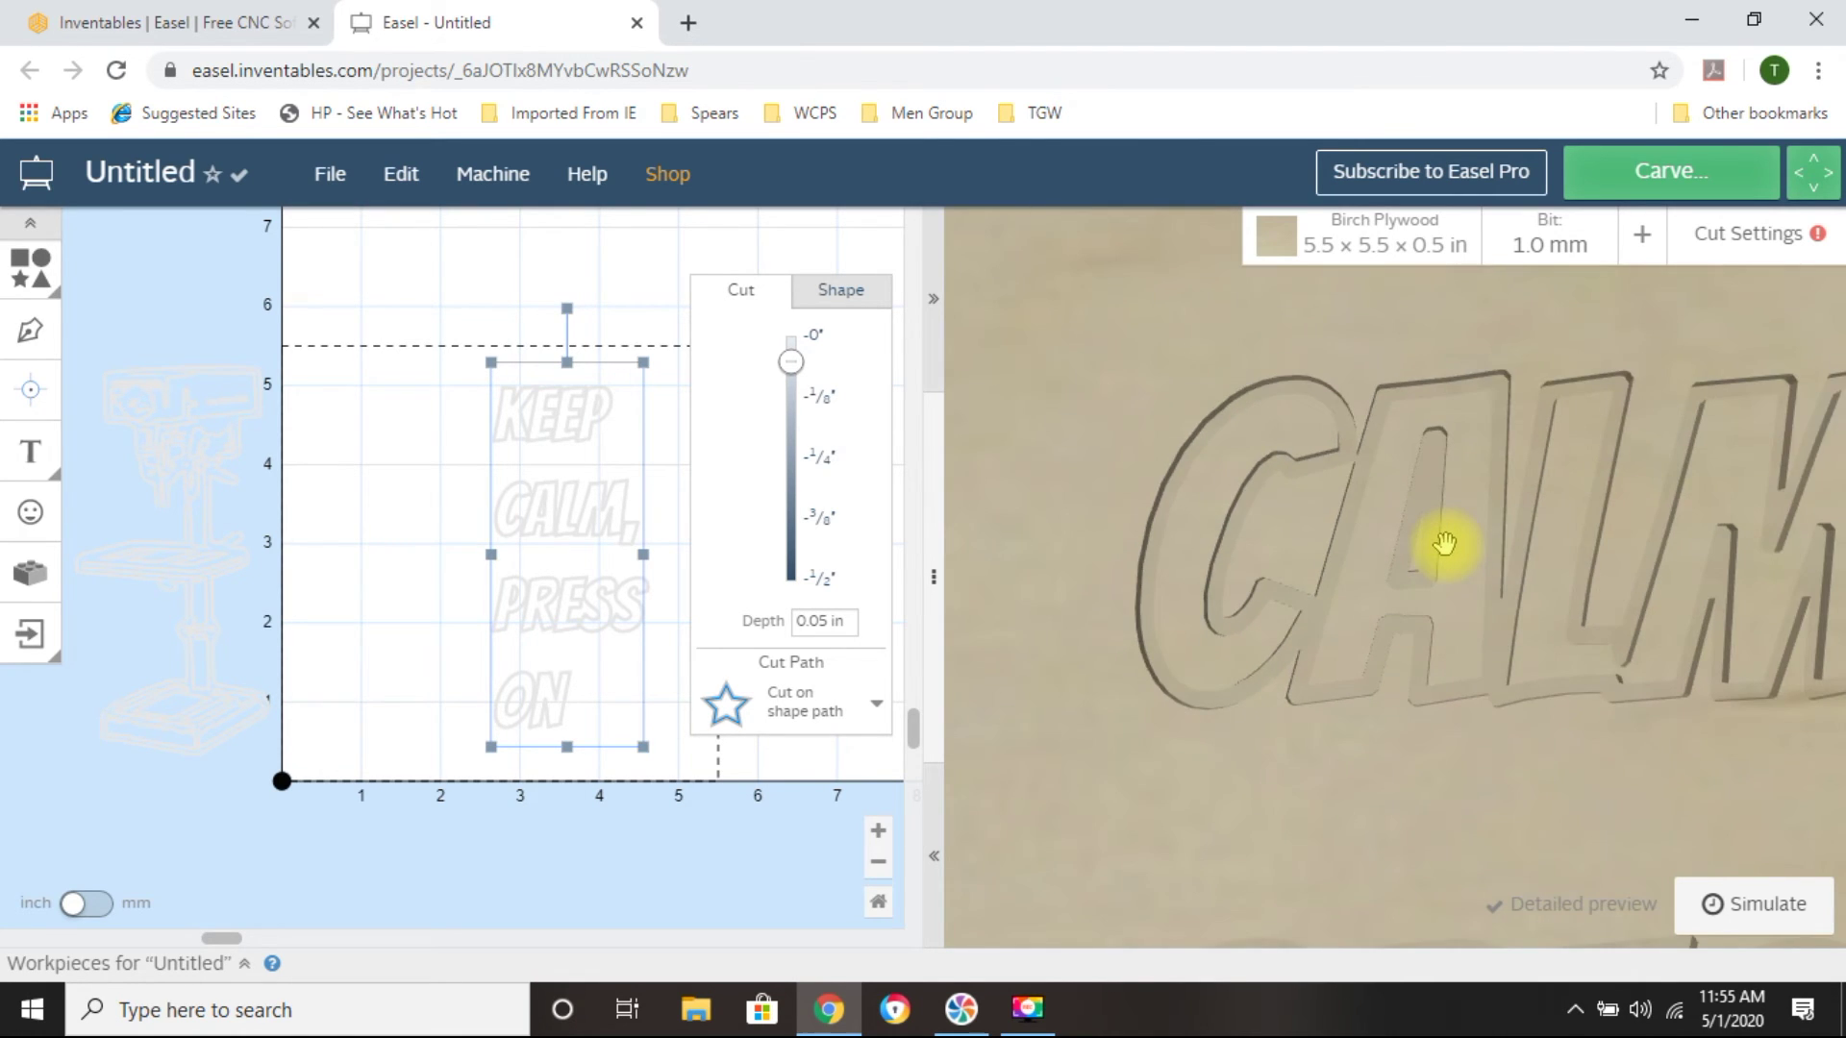
drag(1459, 678, 1365, 712)
drag(1365, 556, 1377, 696)
drag(1290, 461, 1305, 522)
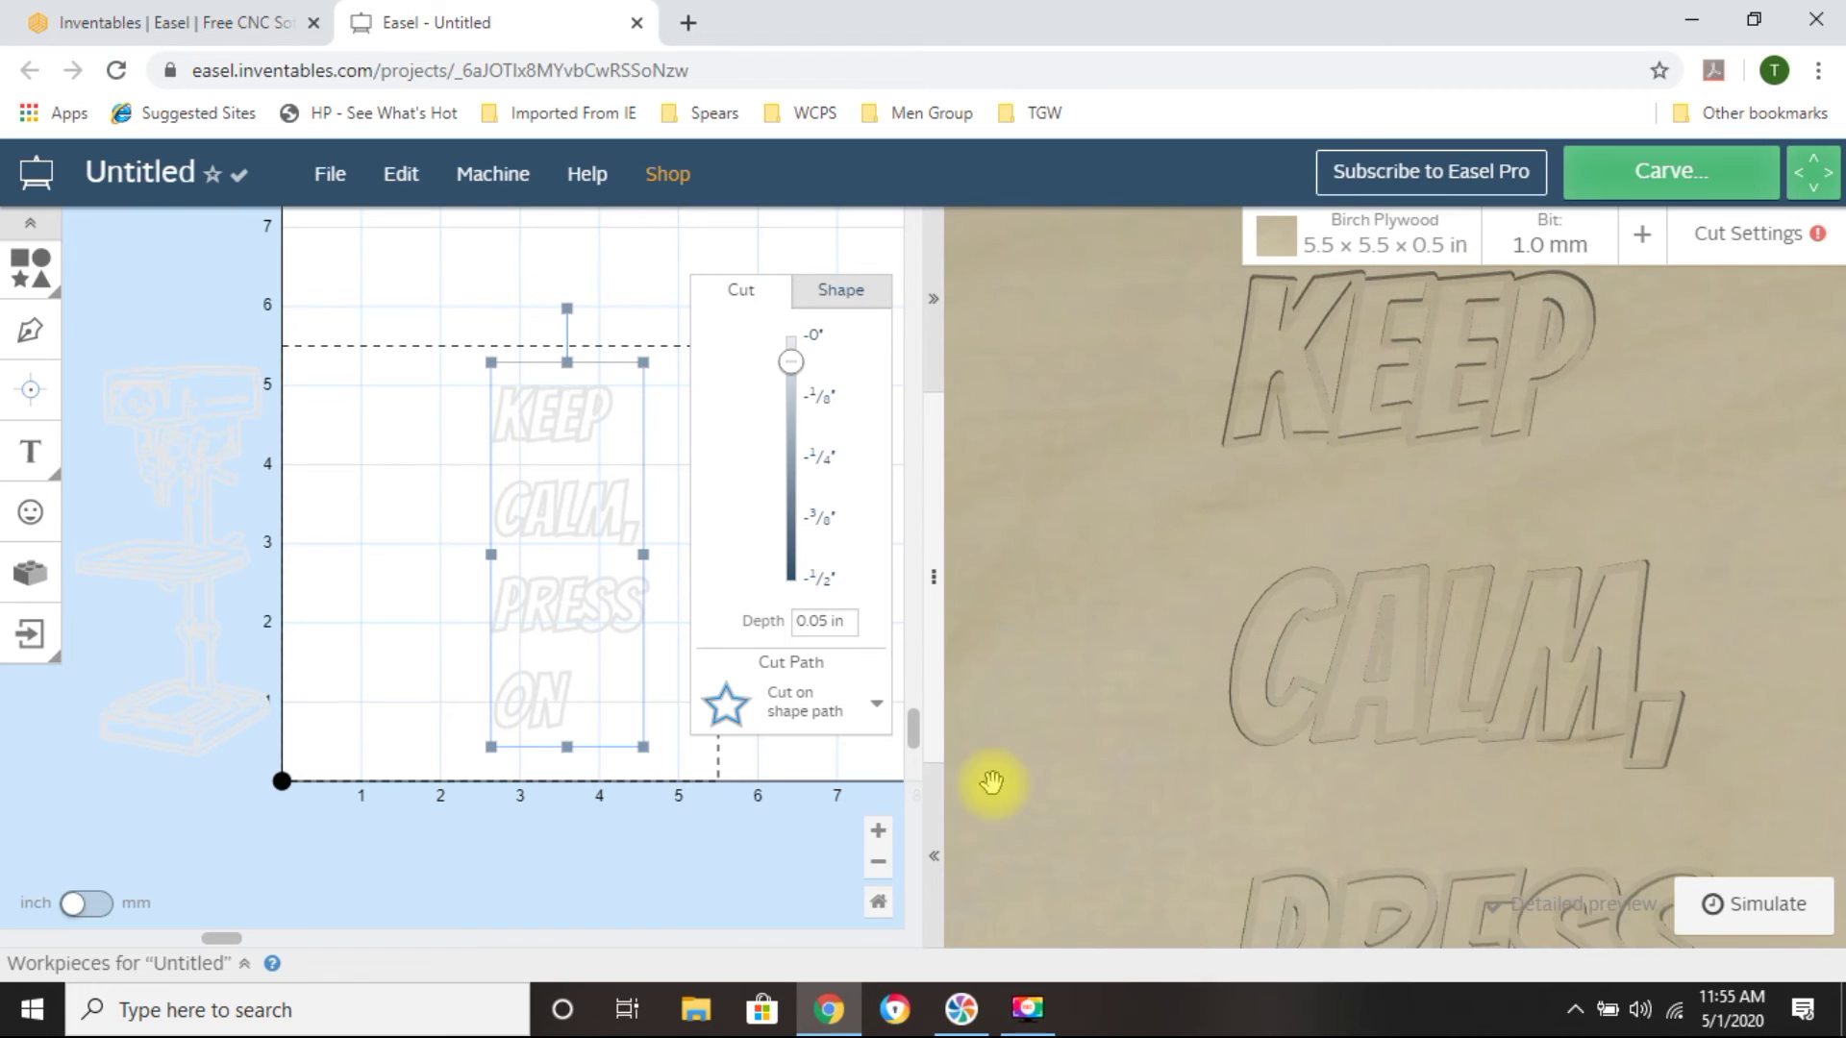
Set the text's cut path to Cut outside shape path and inspect the letters in the 3D preview
click(826, 706)
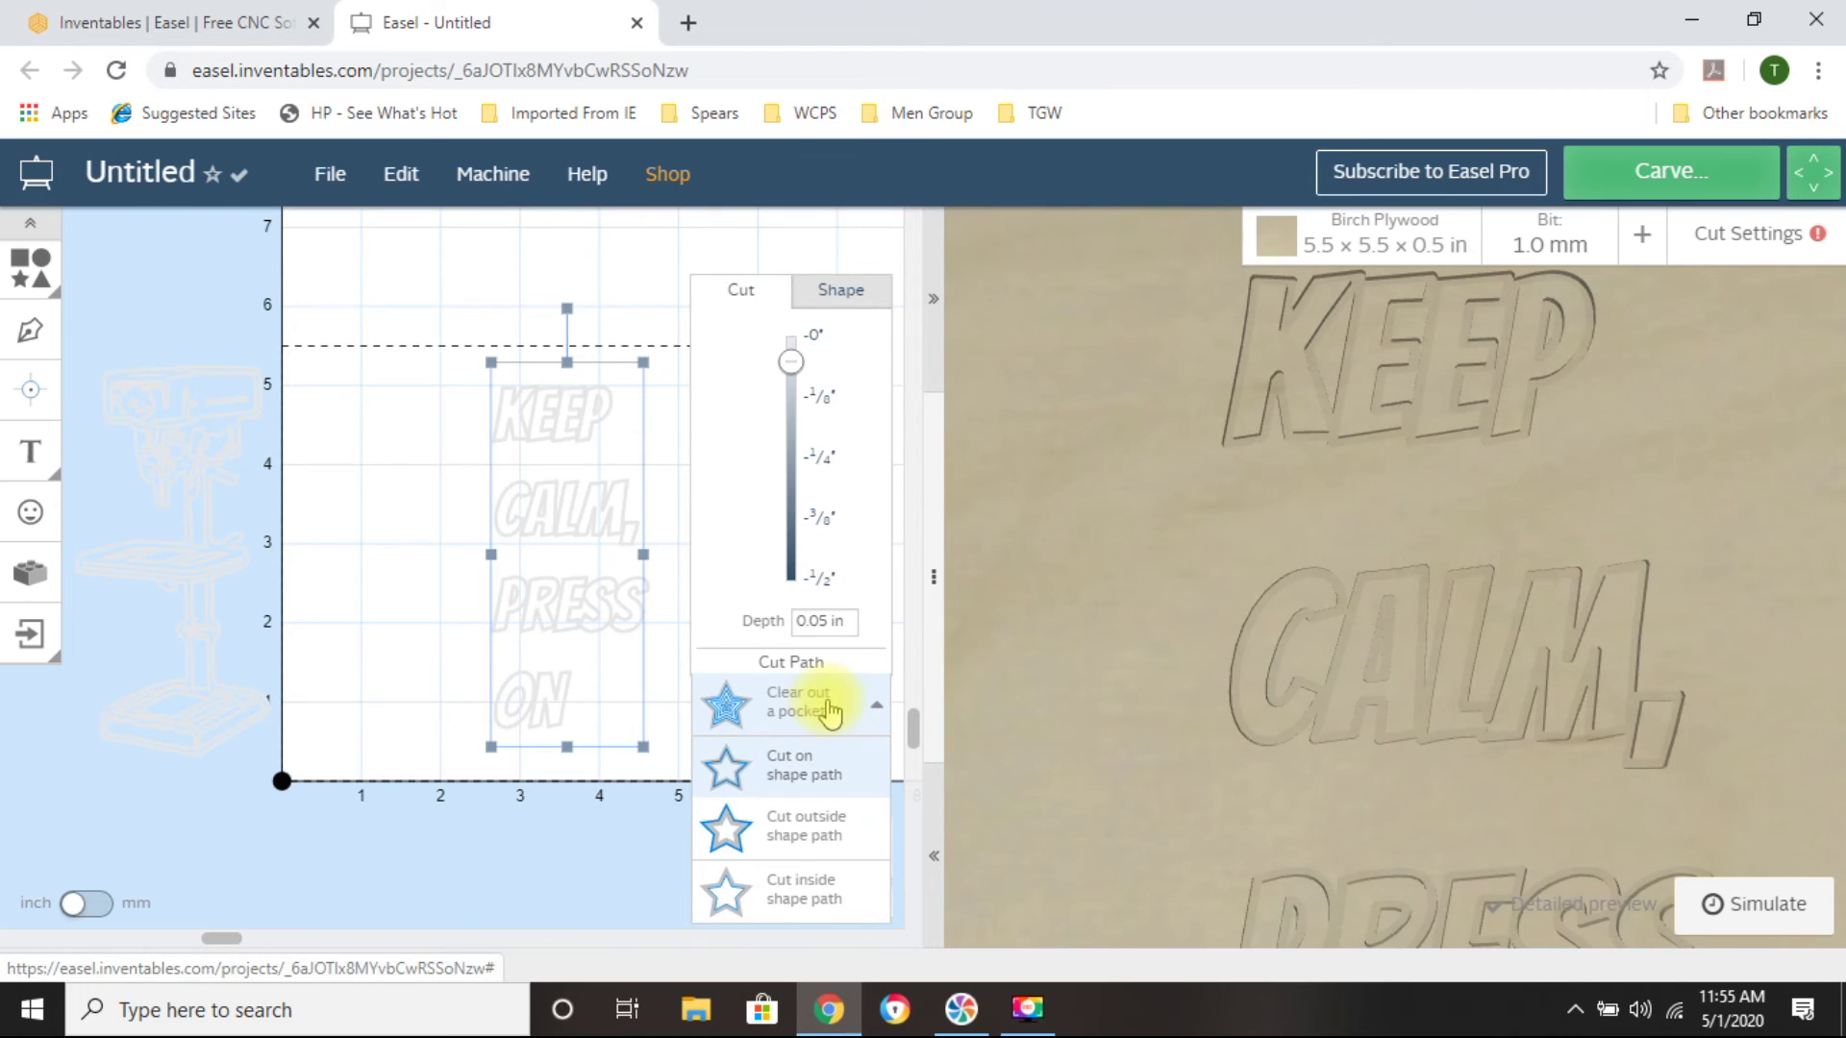
click(803, 845)
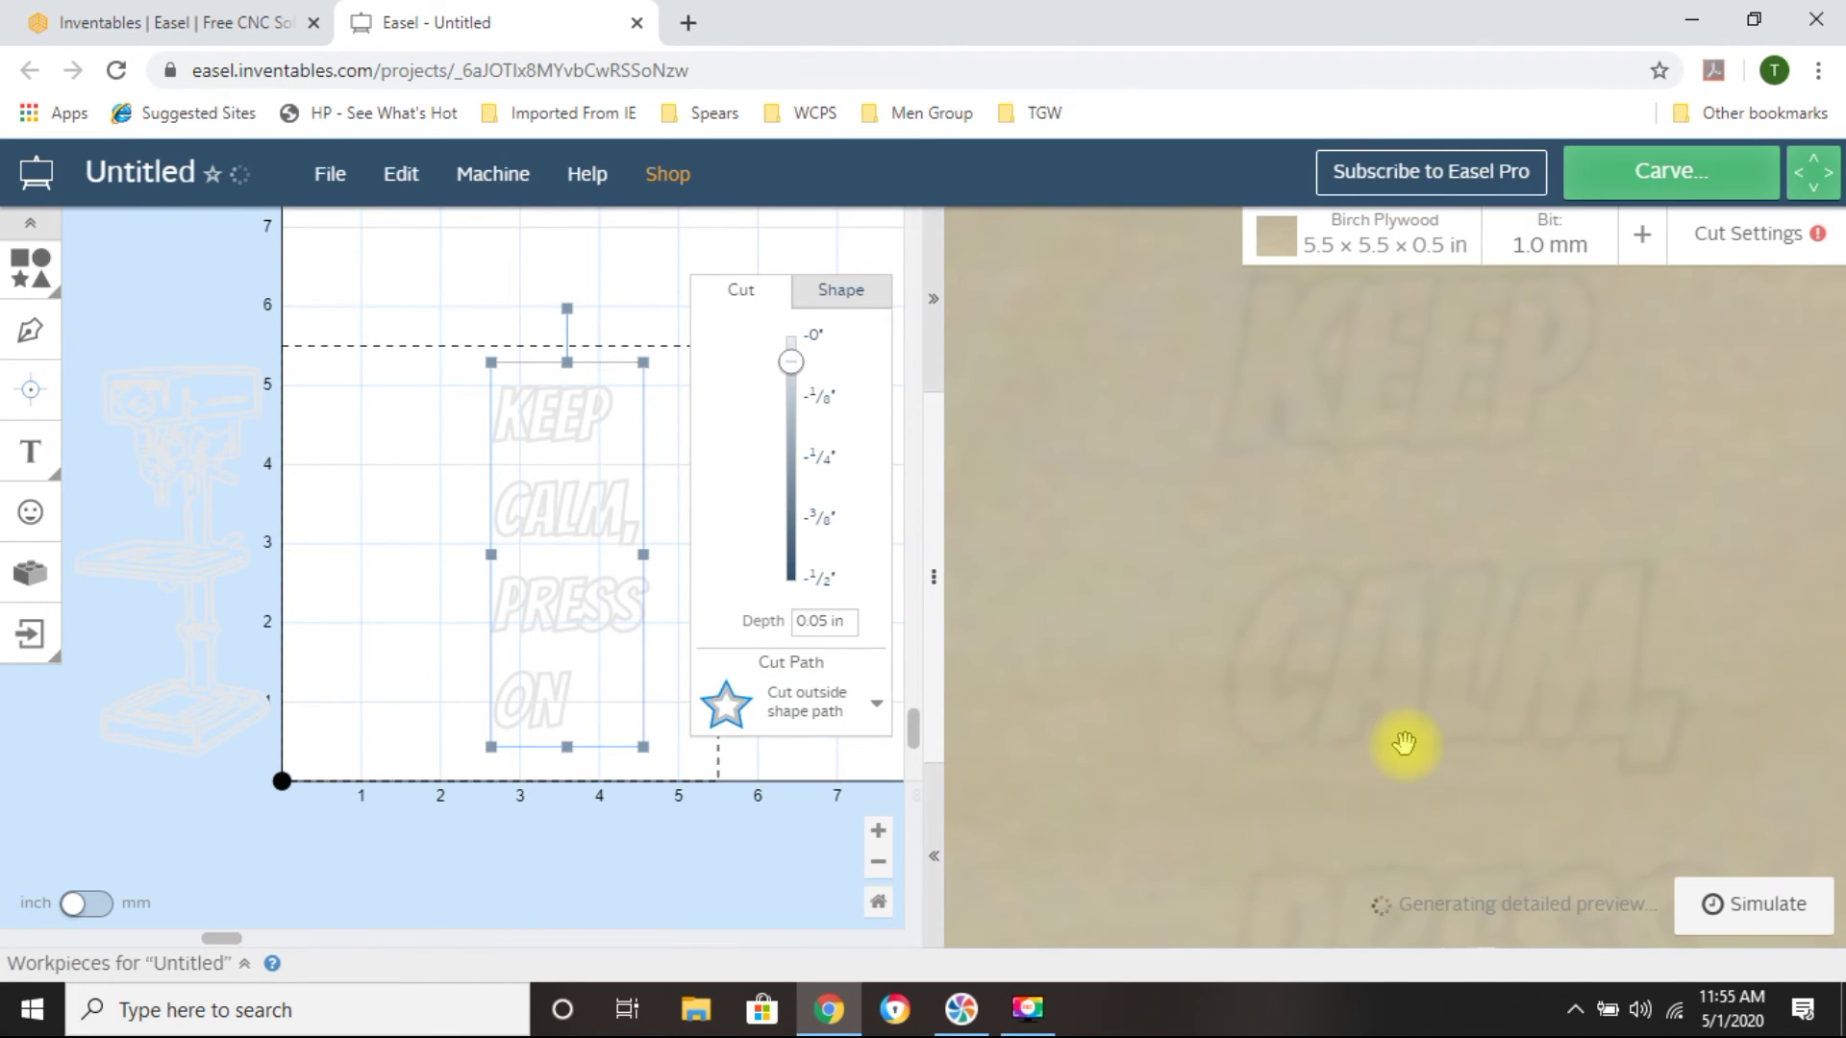
scroll(1436, 721, up, 5)
drag(1432, 719, 1397, 529)
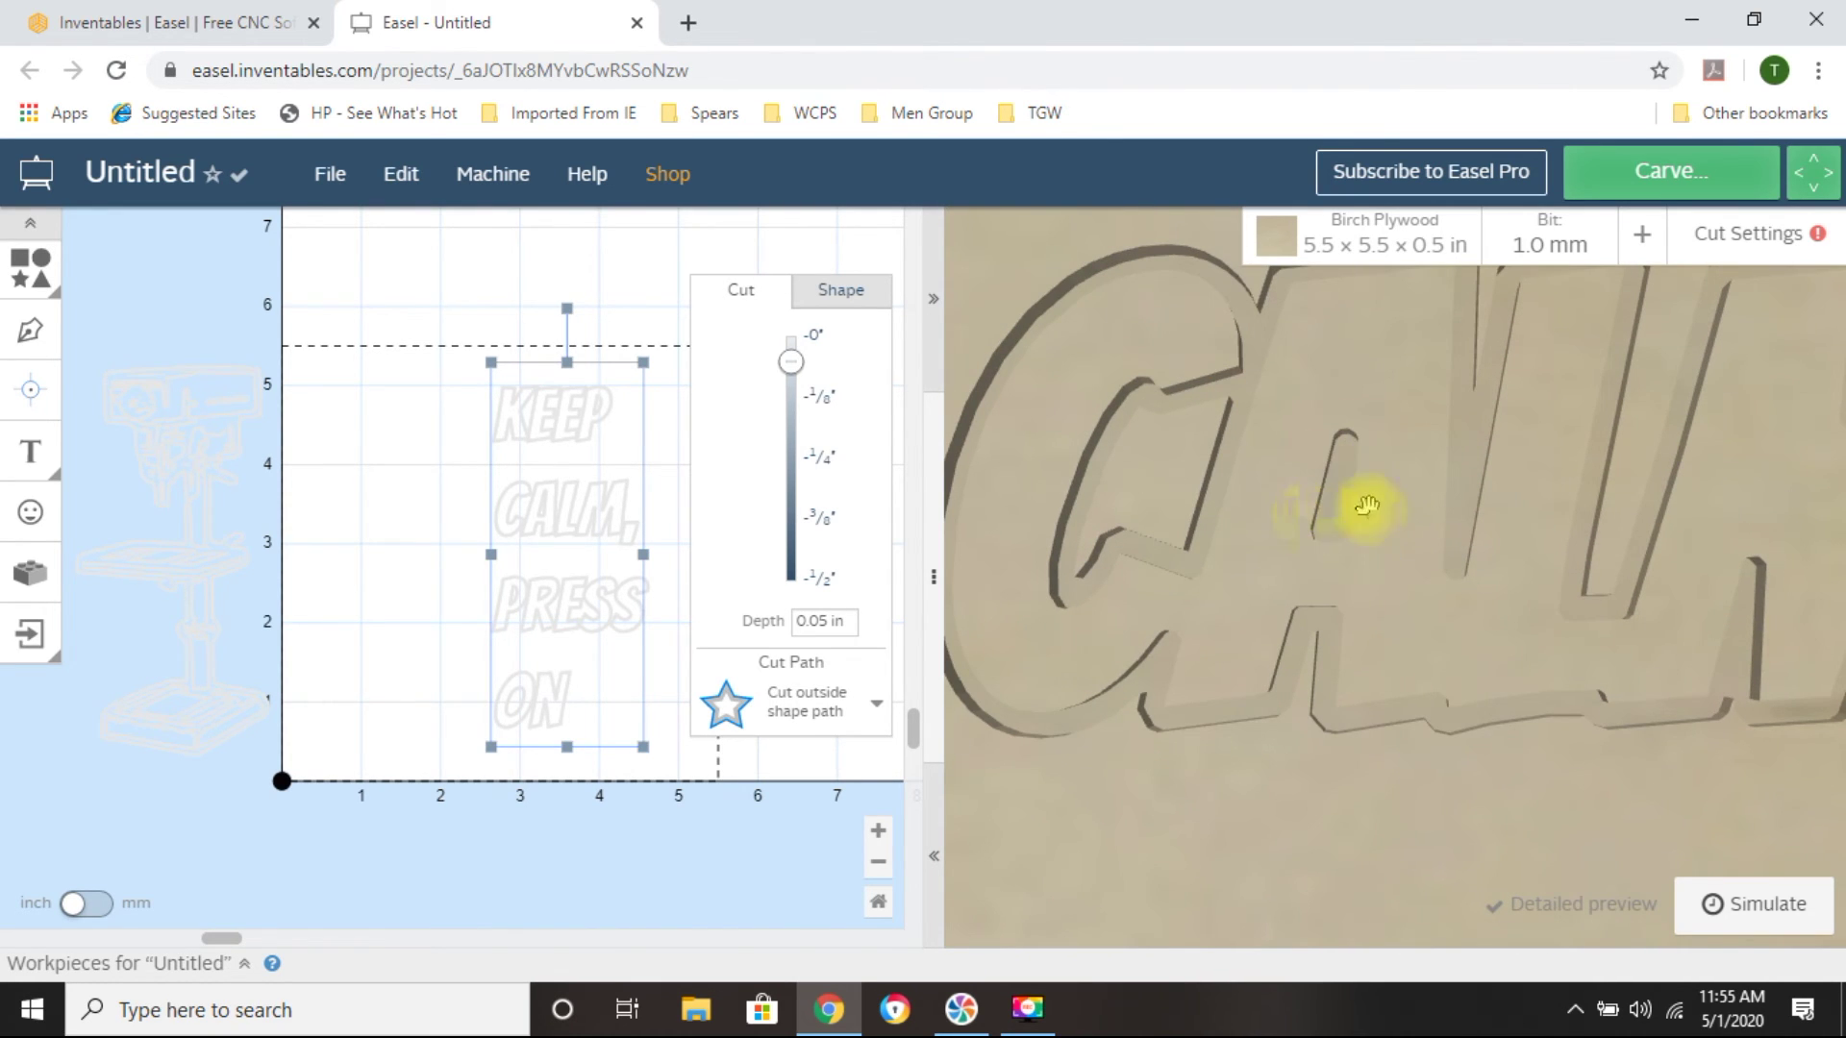
scroll(1353, 579, down, 5)
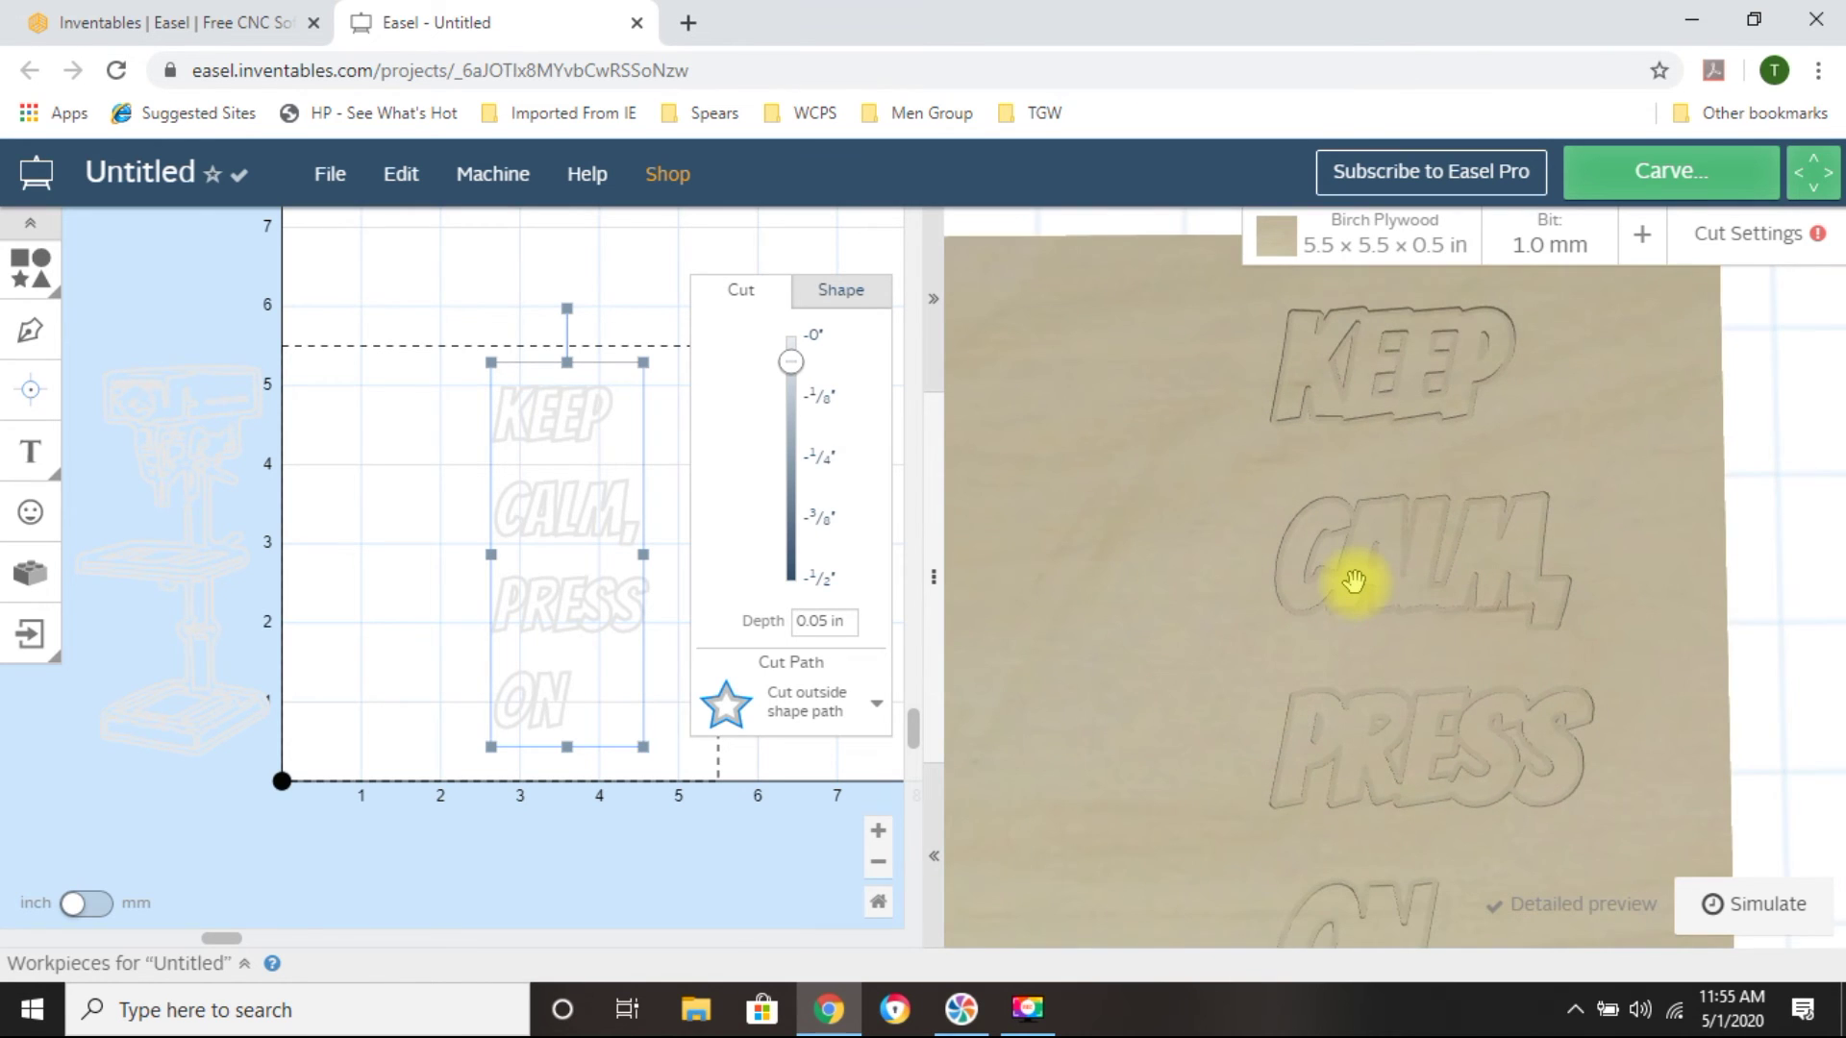
scroll(1346, 605, down, 3)
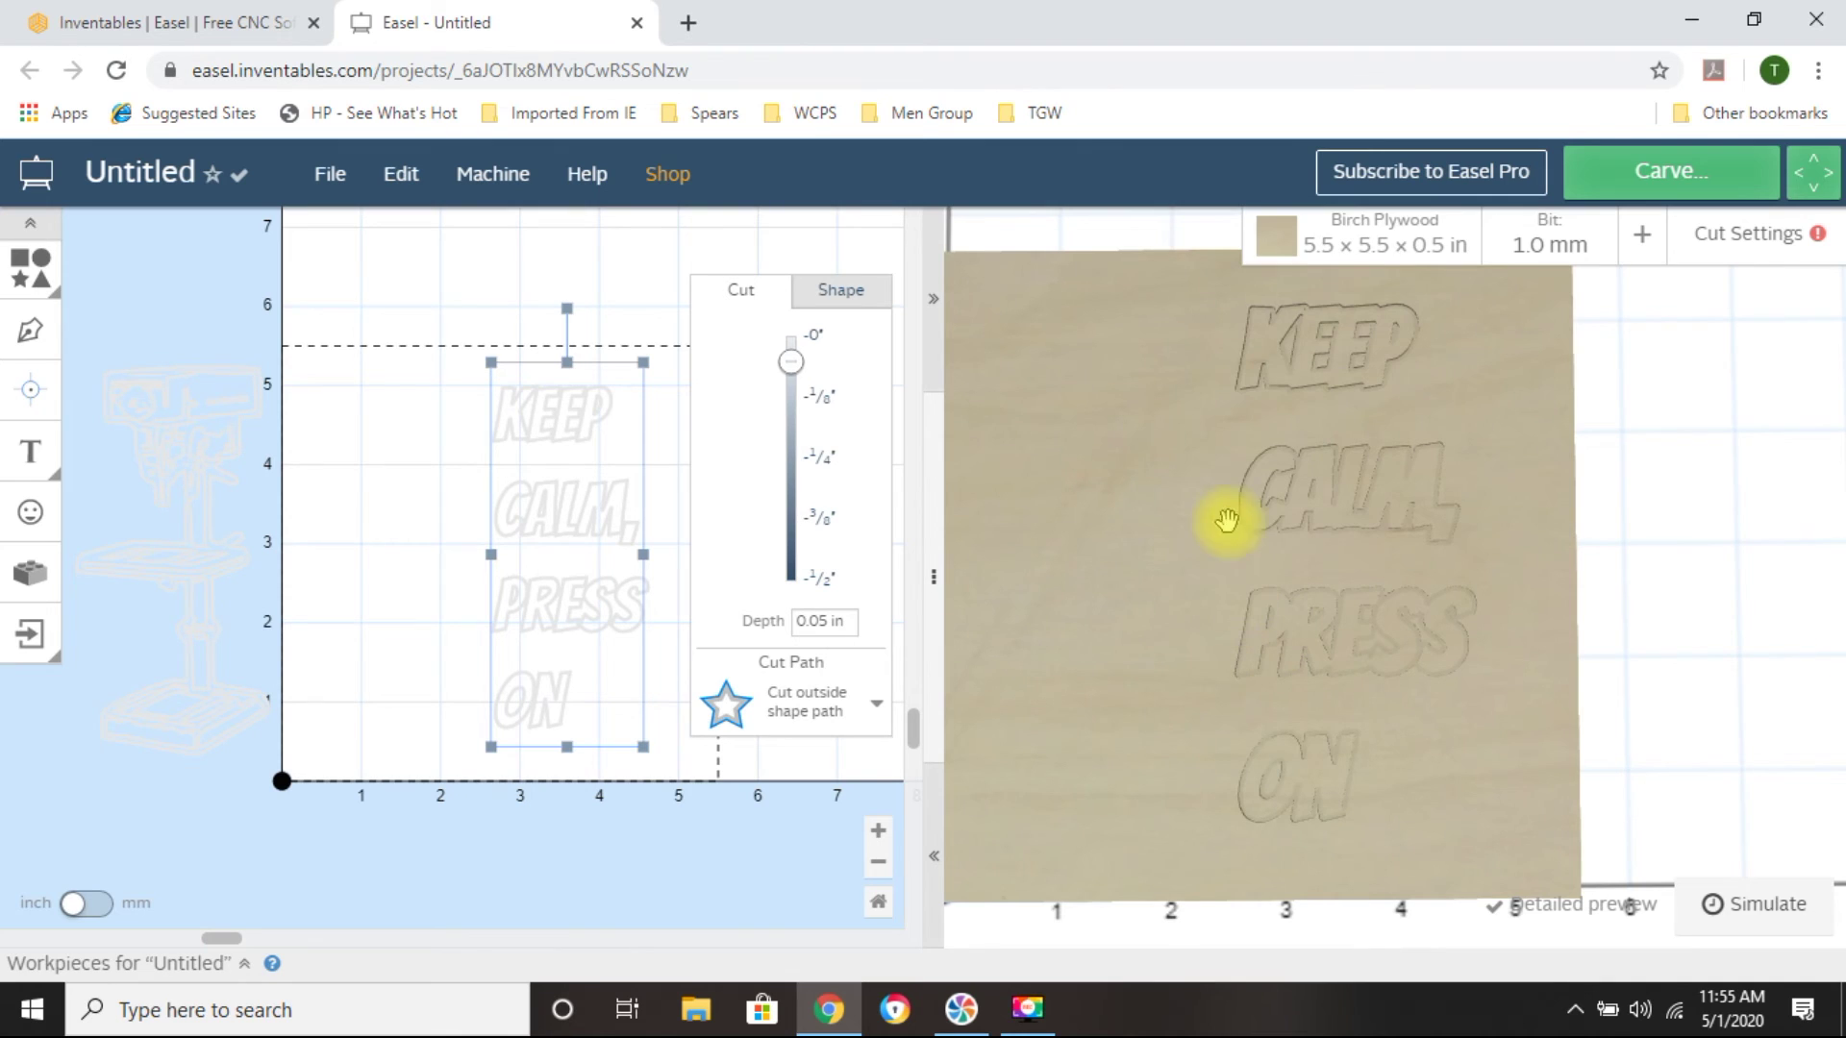
Set the text's cut path to Cut inside shape path and inspect the letters closely in the 3D preview
click(818, 716)
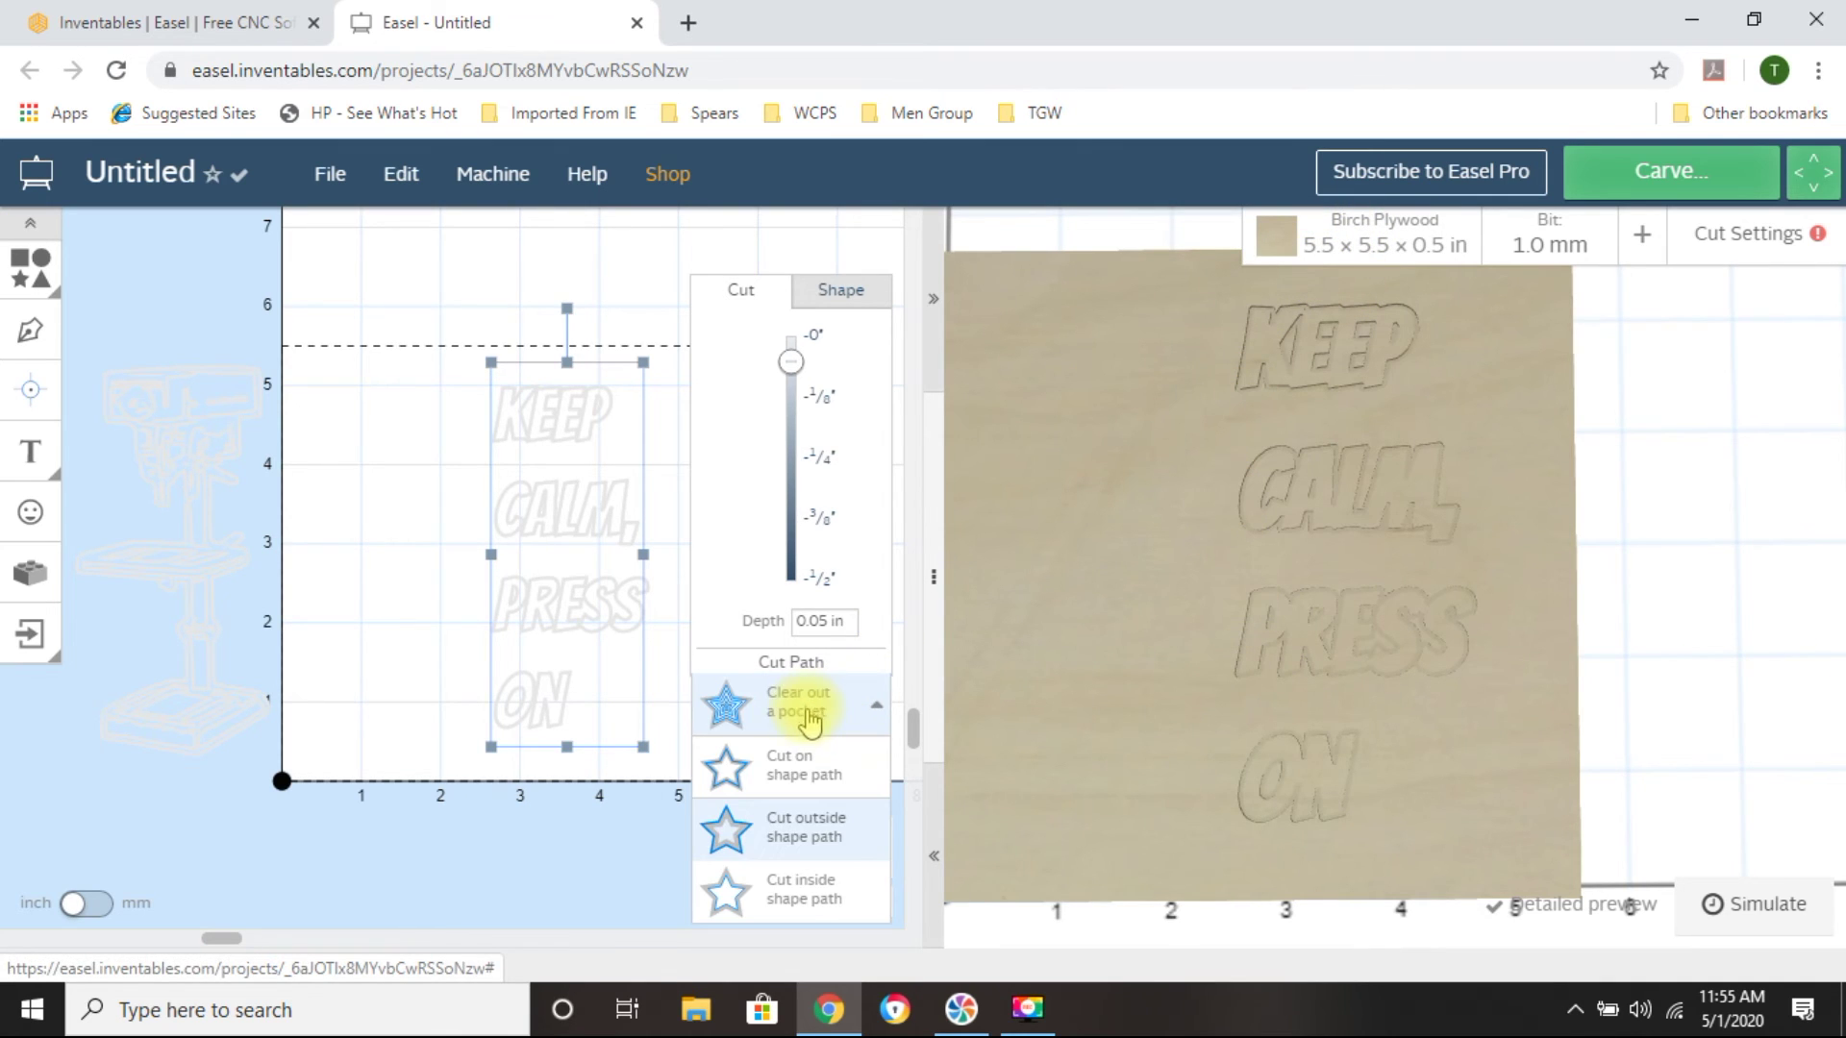
click(797, 904)
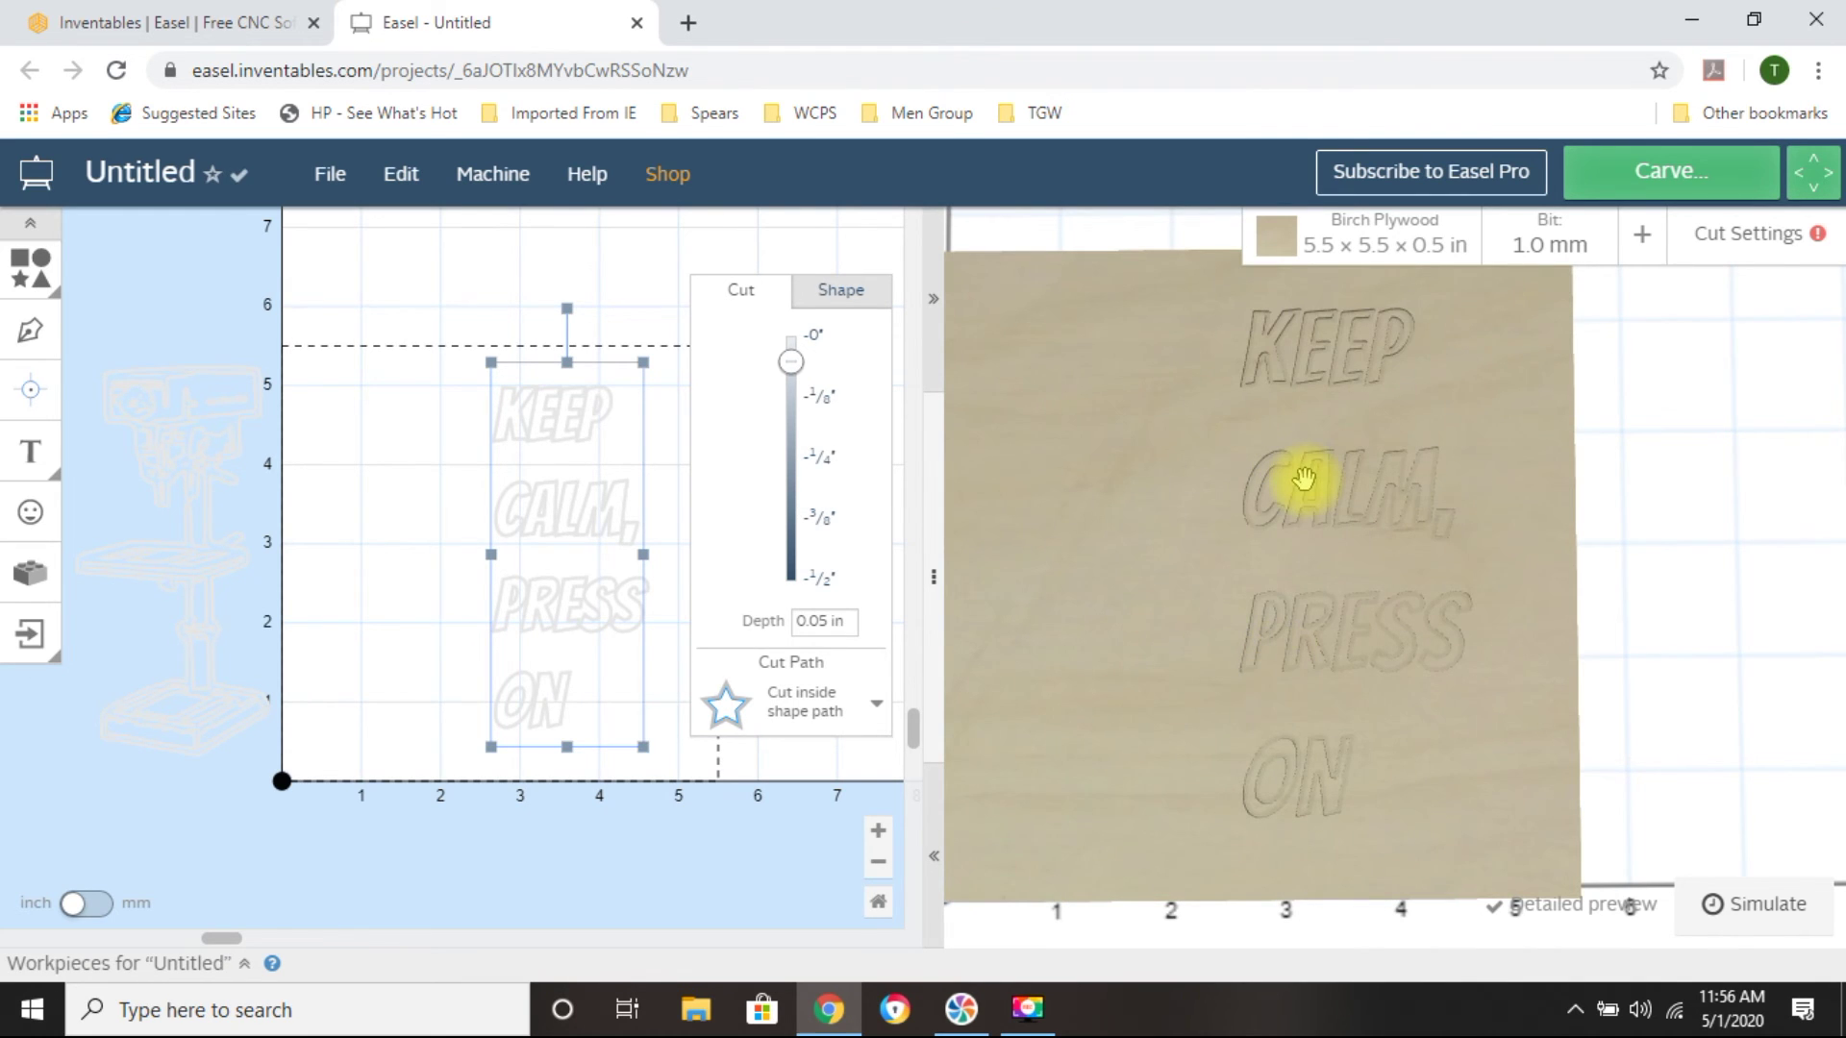
scroll(1303, 477, up, 5)
scroll(1303, 477, up, 2)
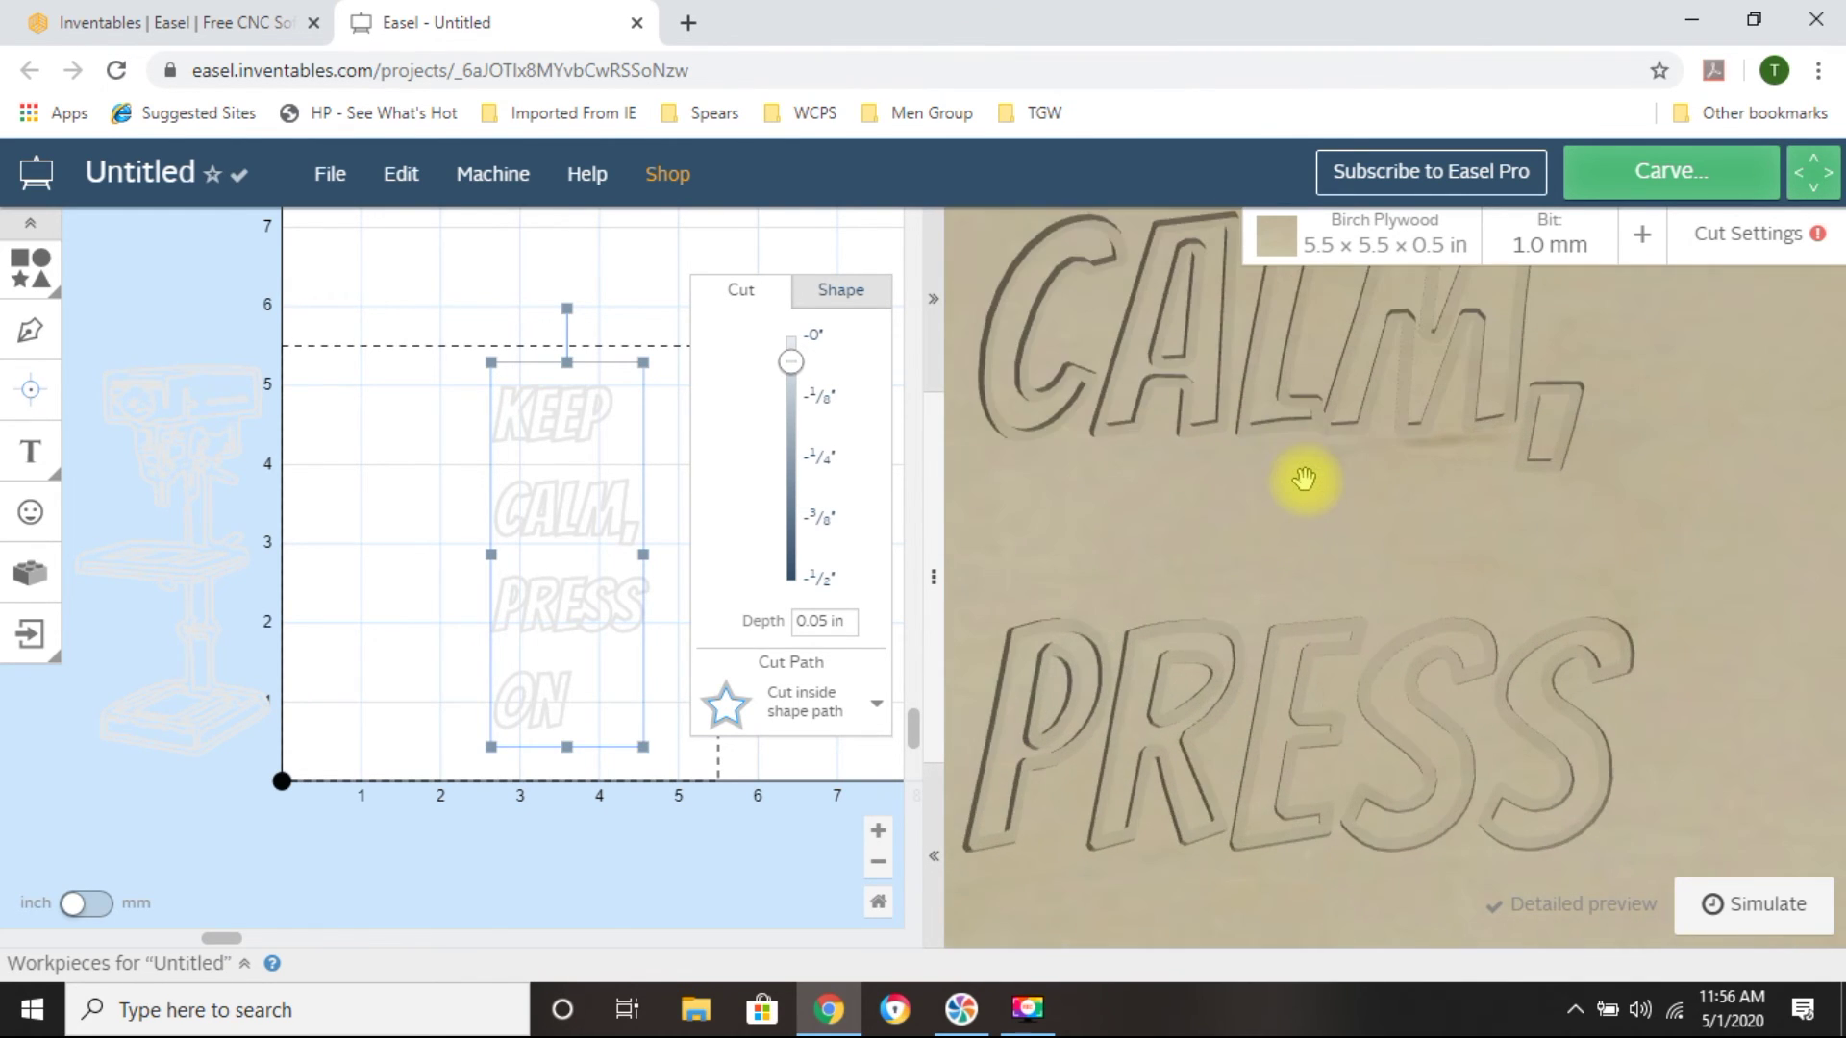
drag(1162, 494, 1250, 654)
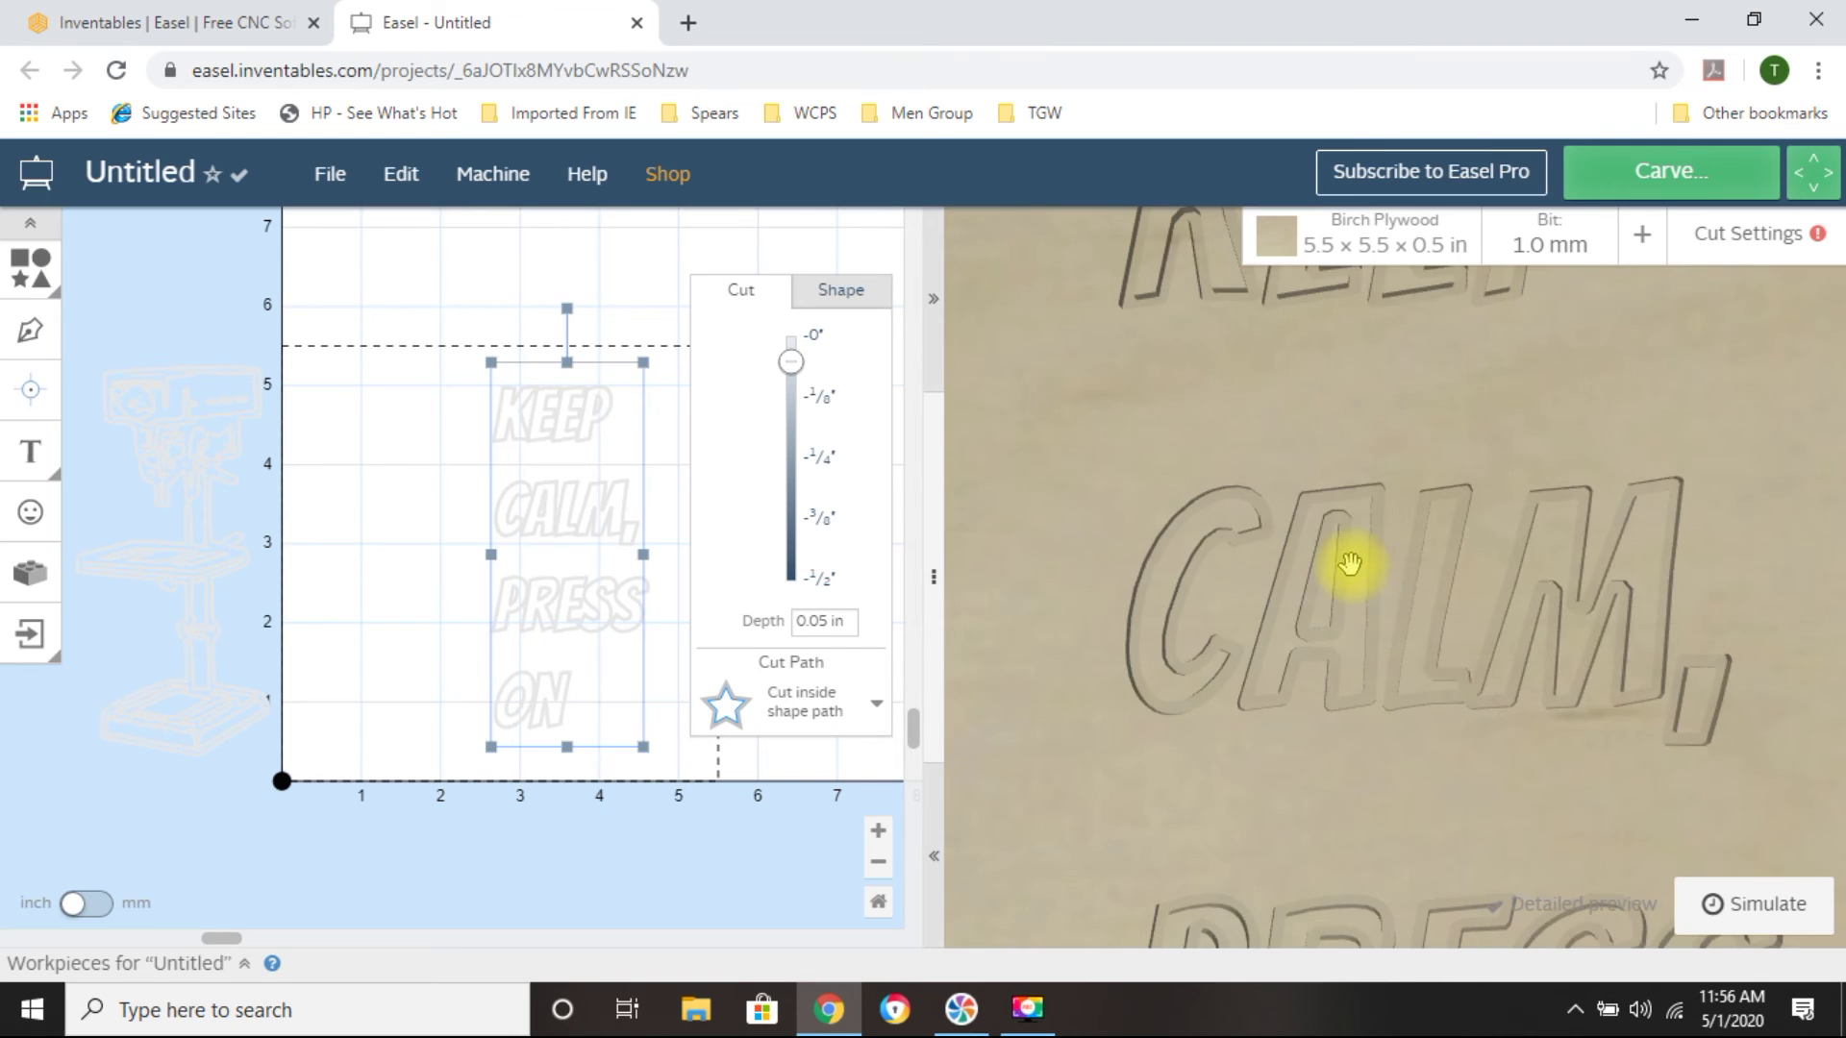
scroll(1347, 565, up, 3)
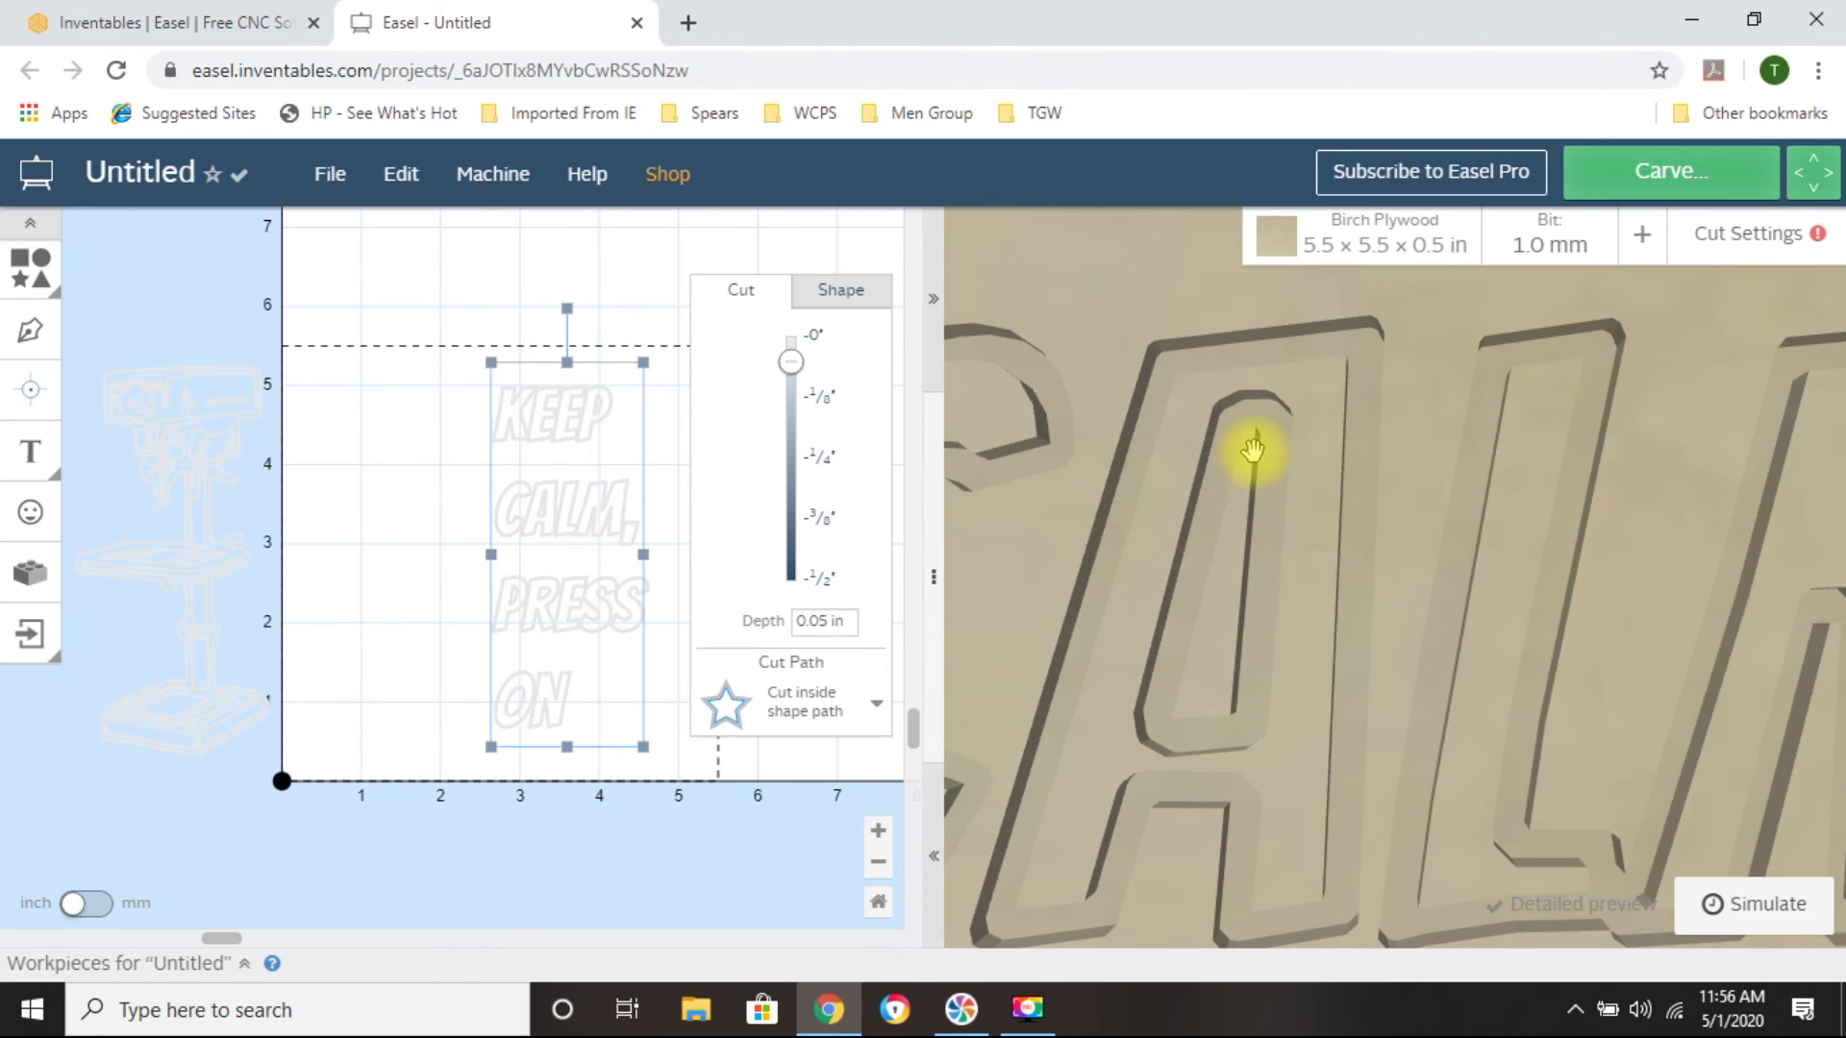
scroll(1290, 527, down, 5)
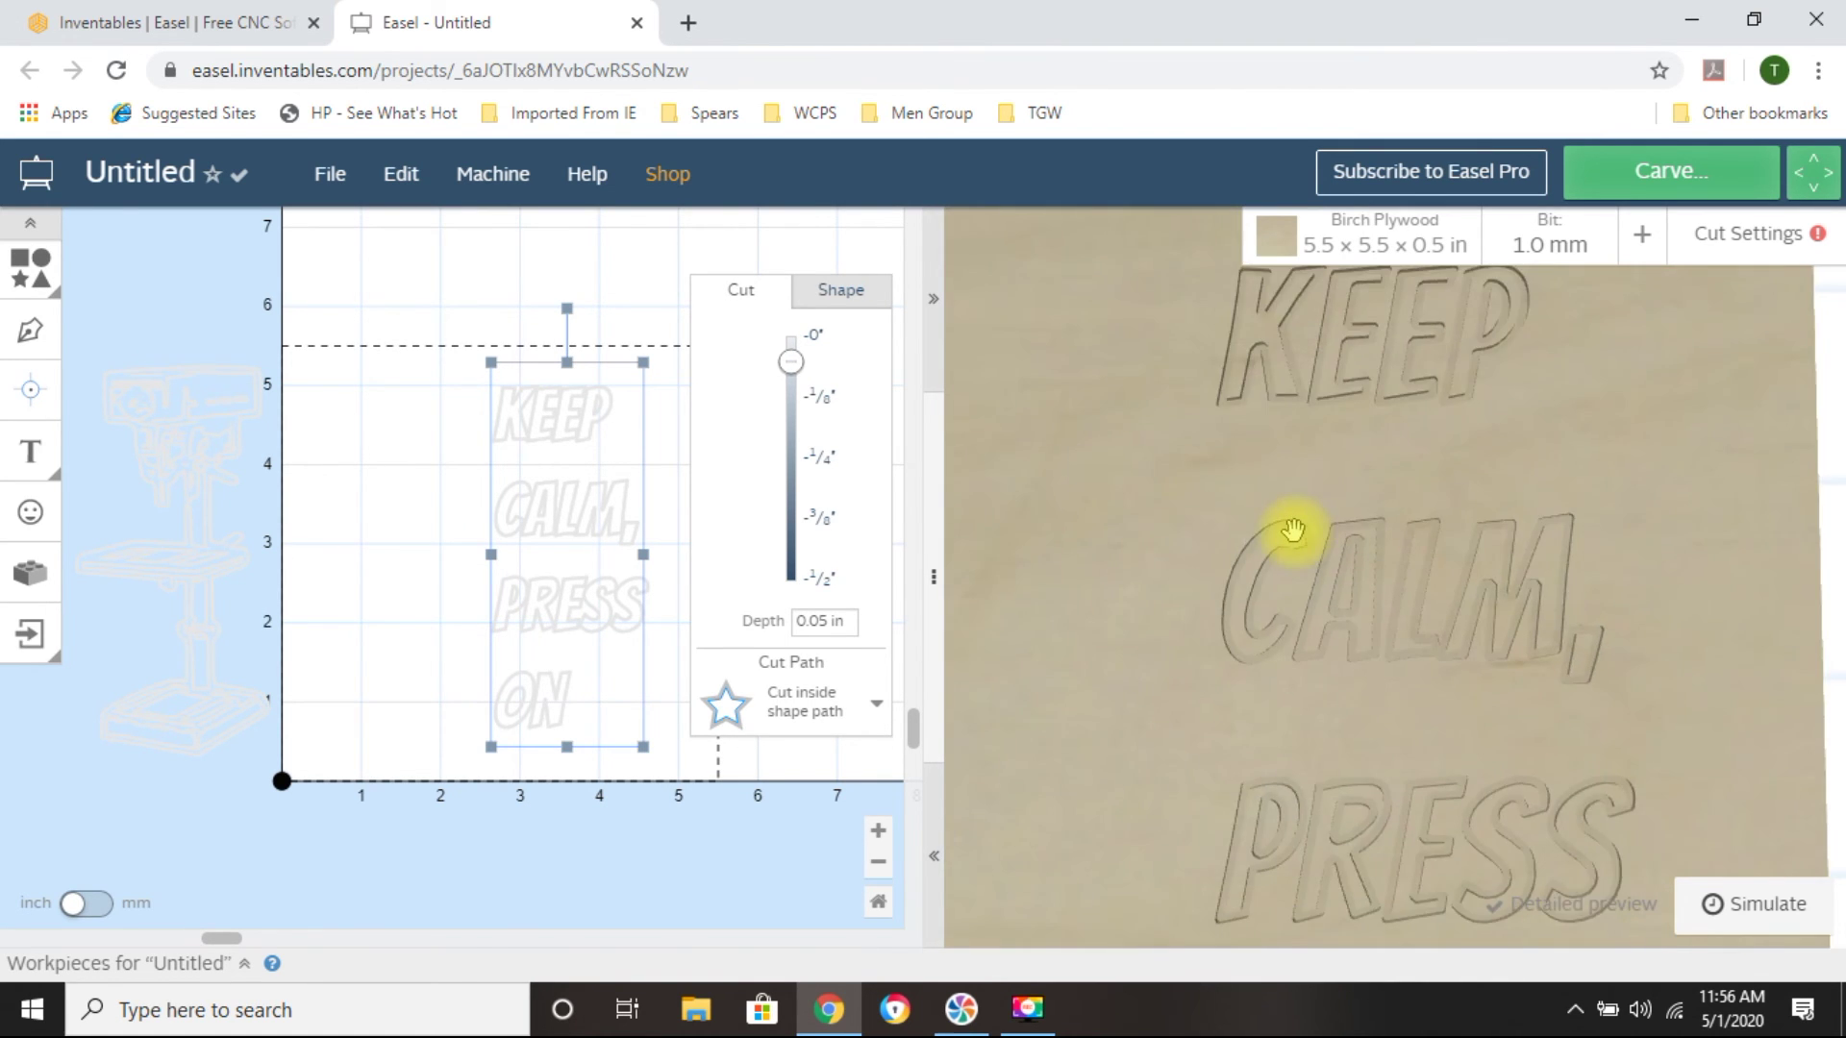
scroll(1323, 548, down, 4)
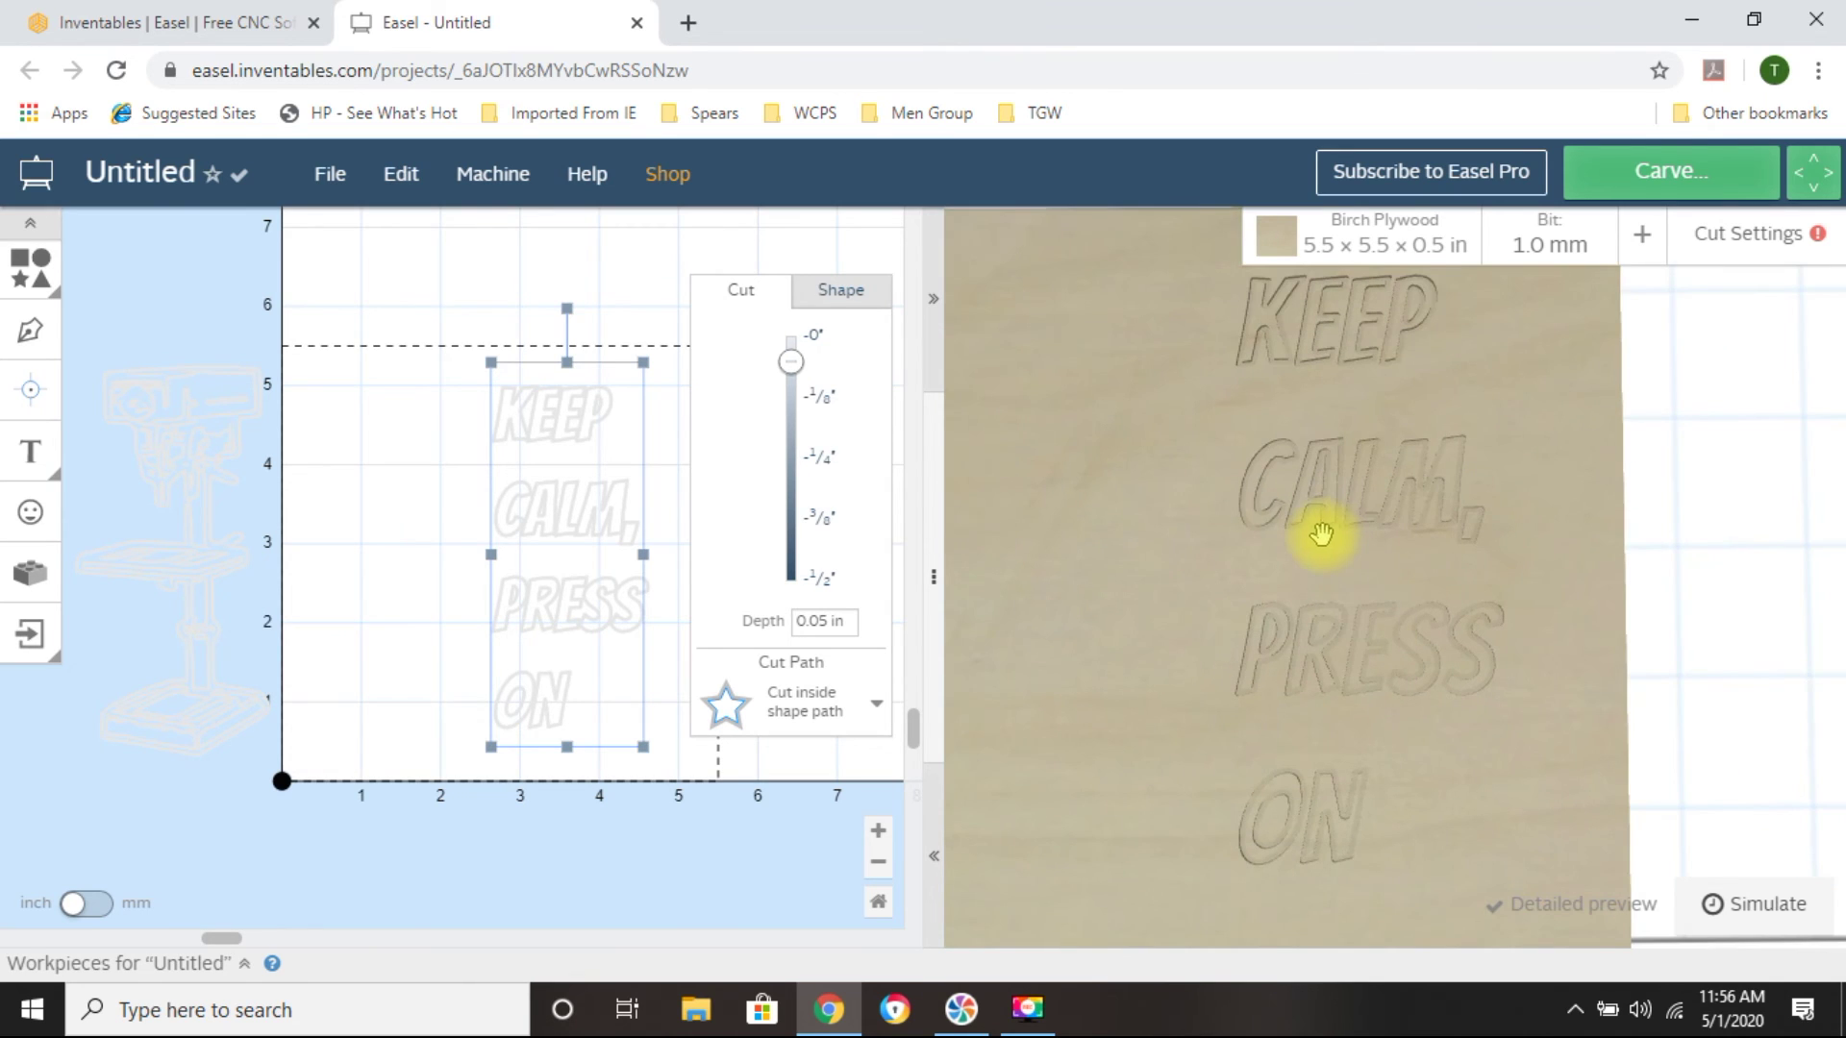
scroll(1319, 534, up, 2)
scroll(1319, 535, down, 2)
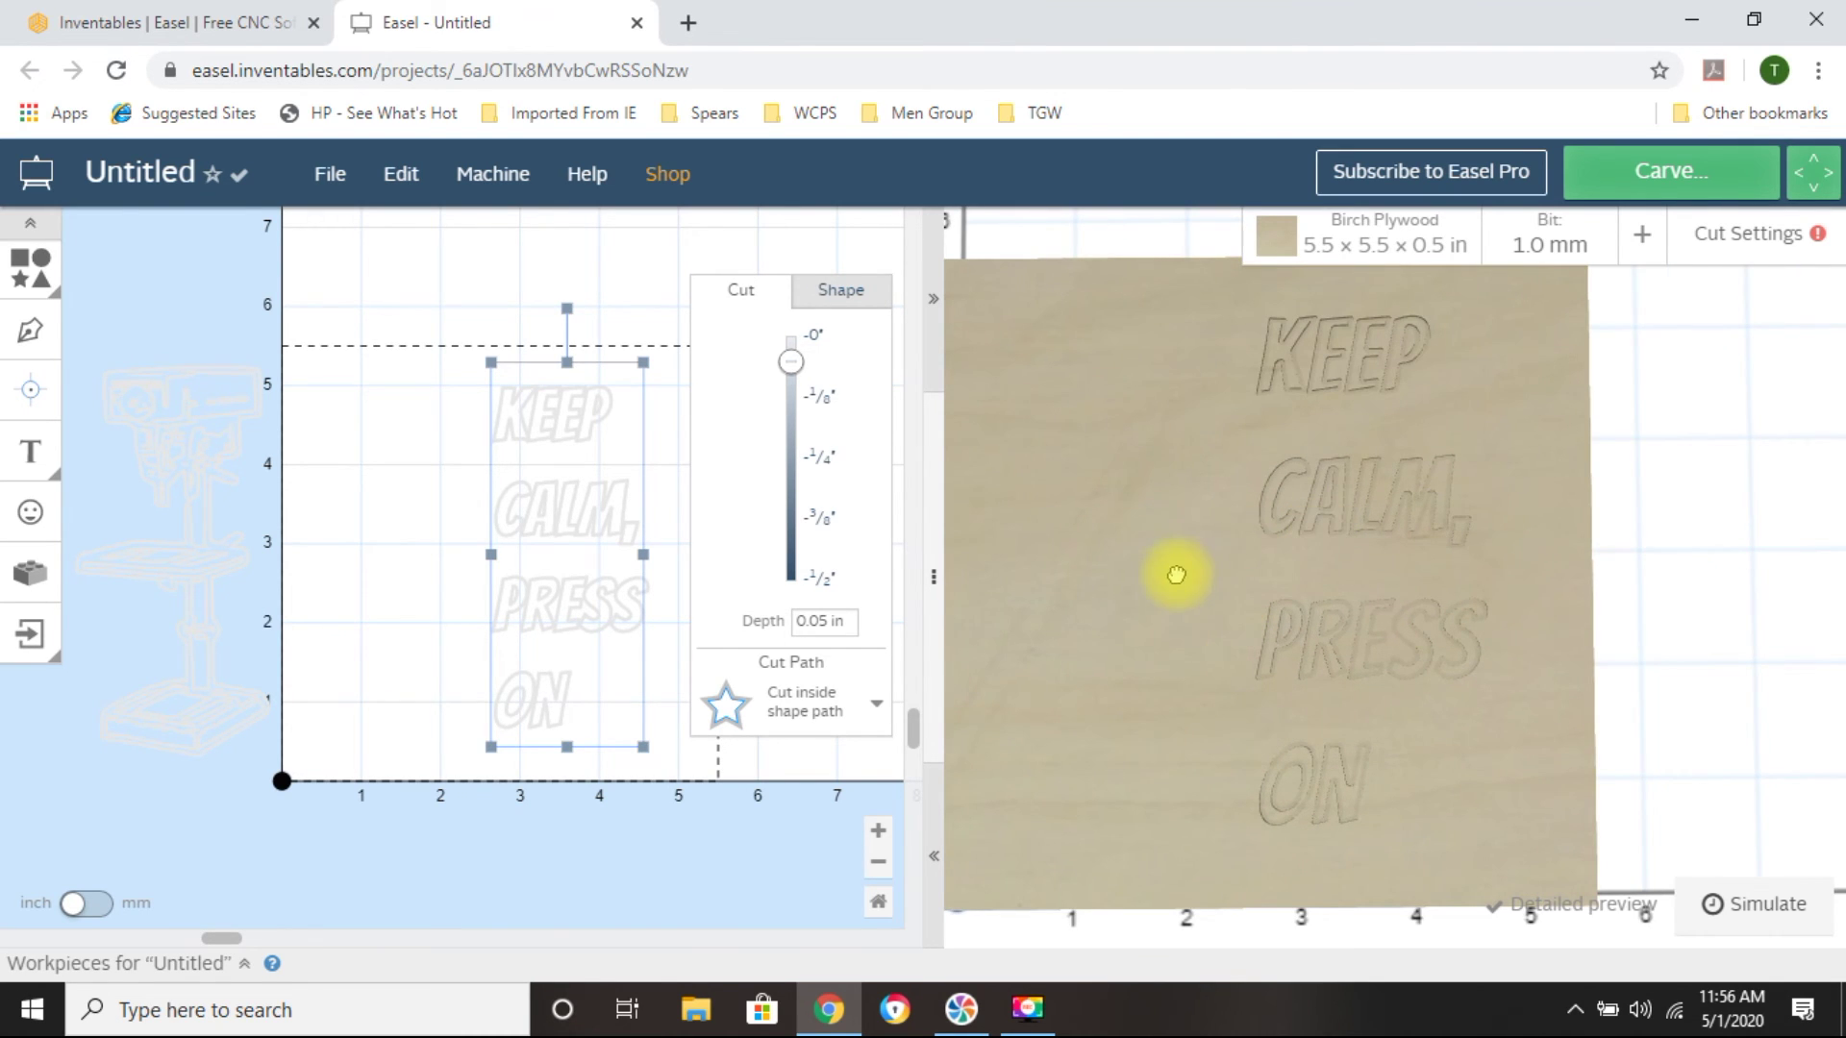
drag(1174, 573, 1207, 573)
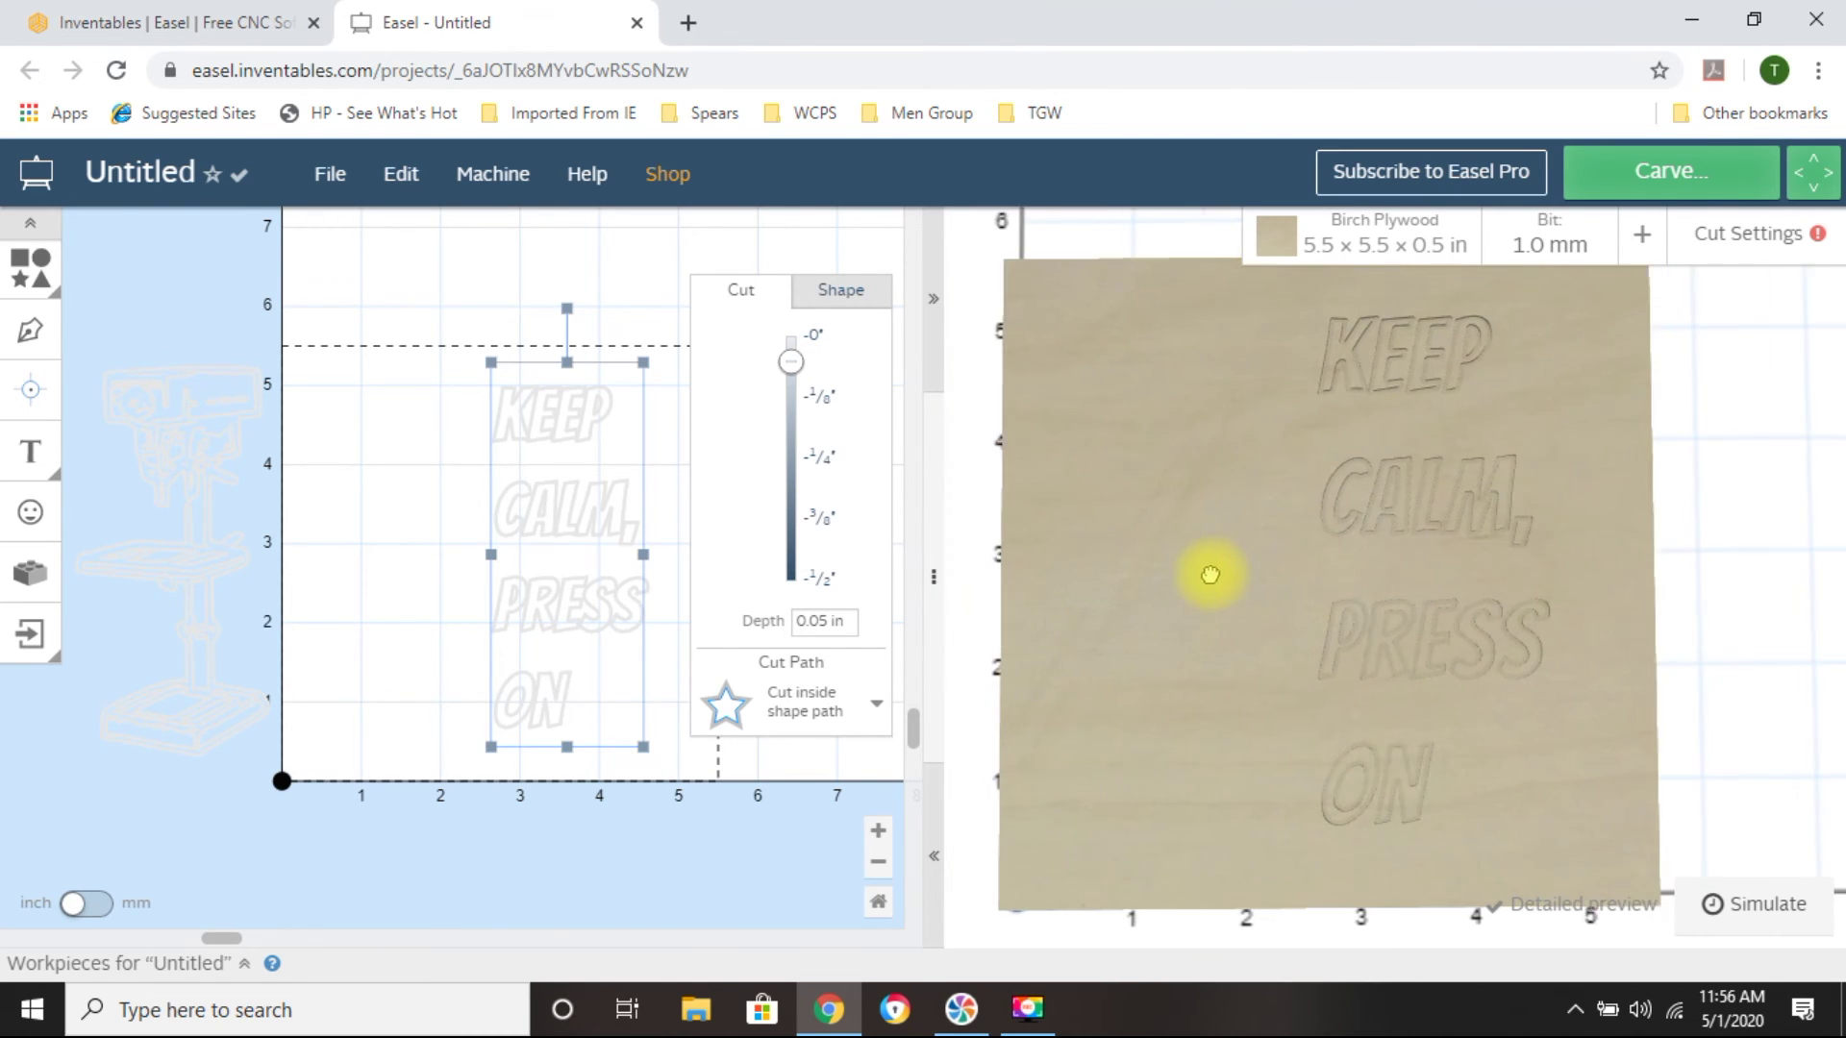
Compare the text preview using Cut on shape path and restore Cut inside shape path
click(825, 728)
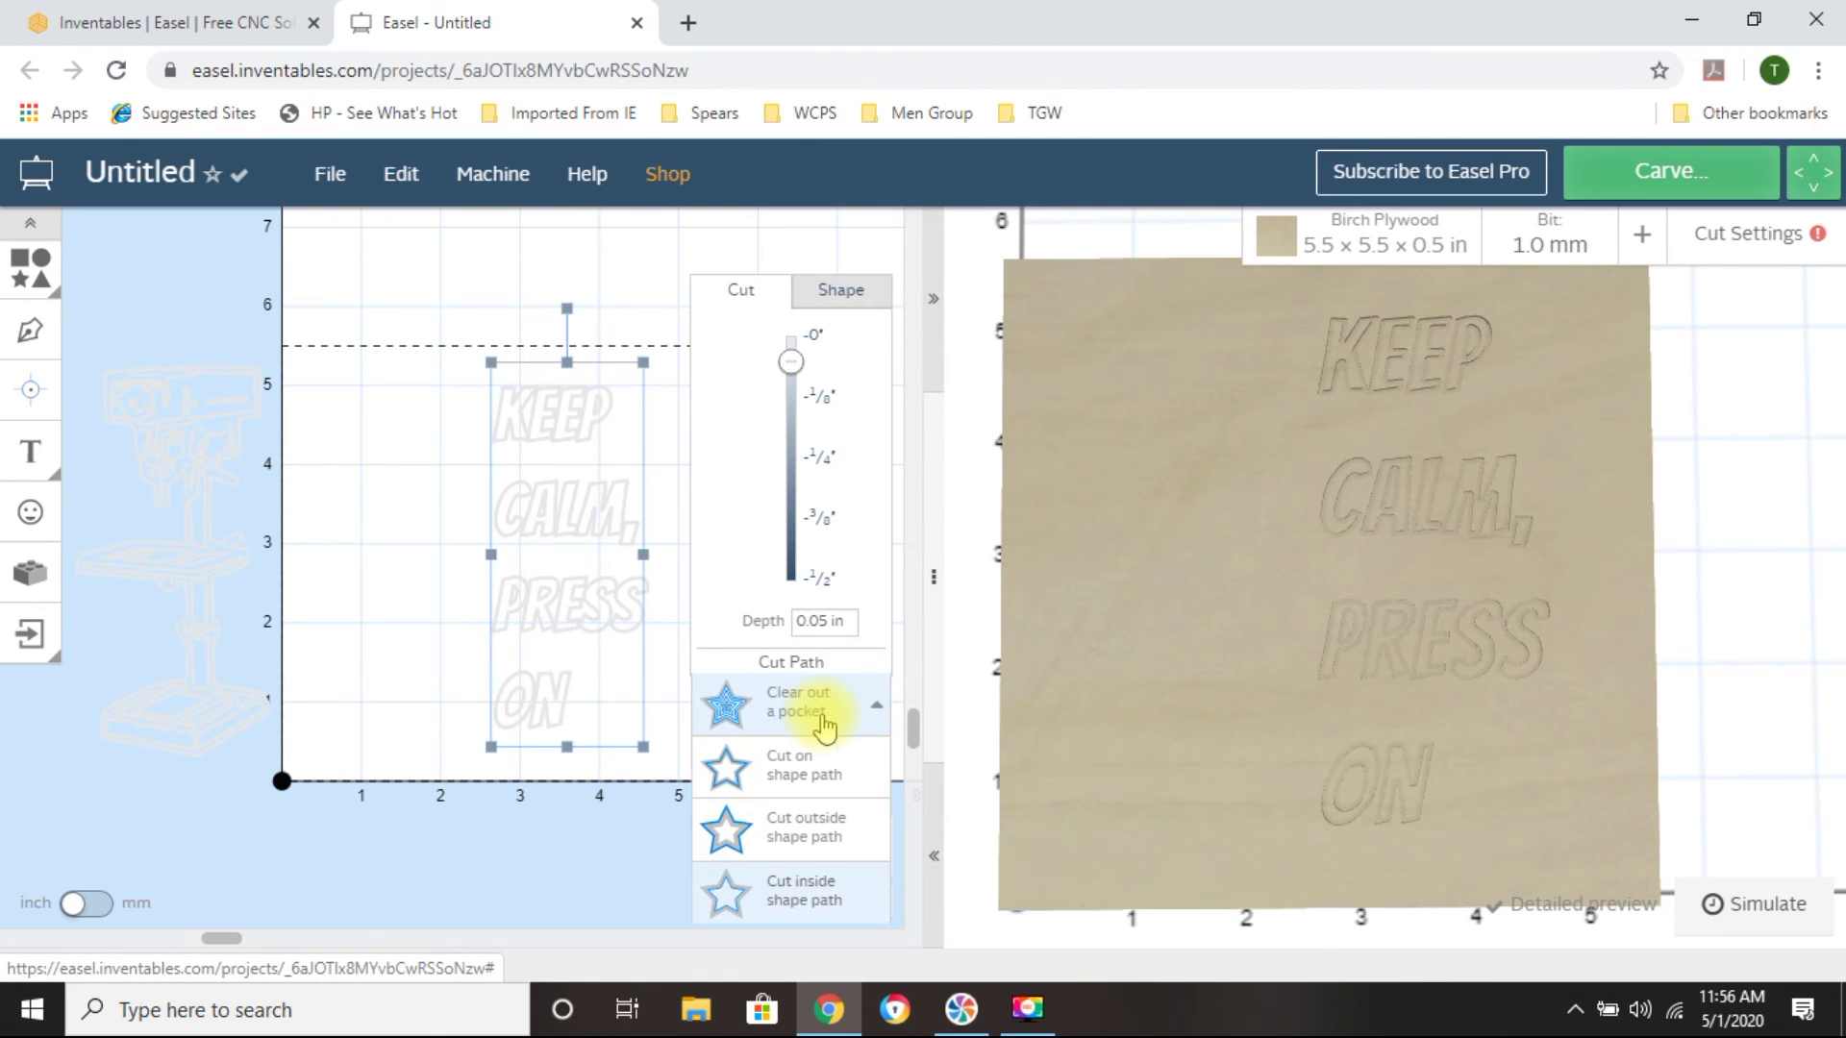
click(800, 769)
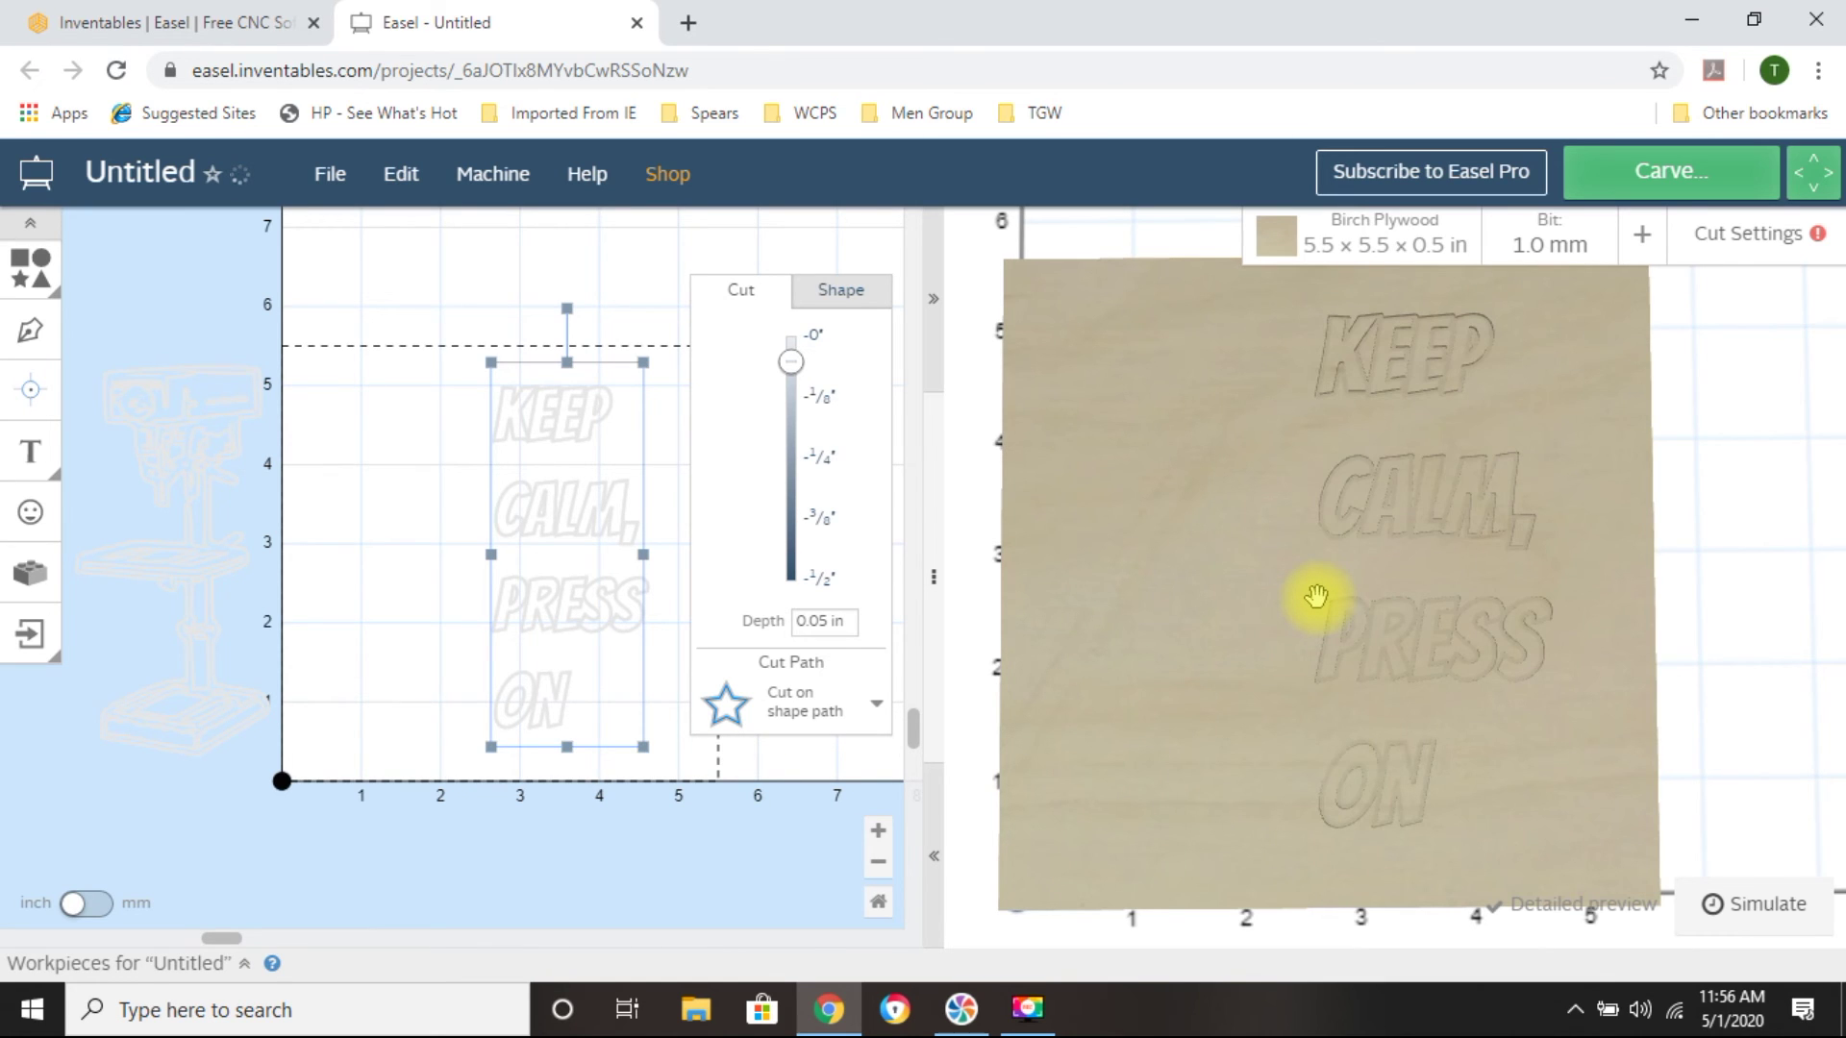
click(800, 721)
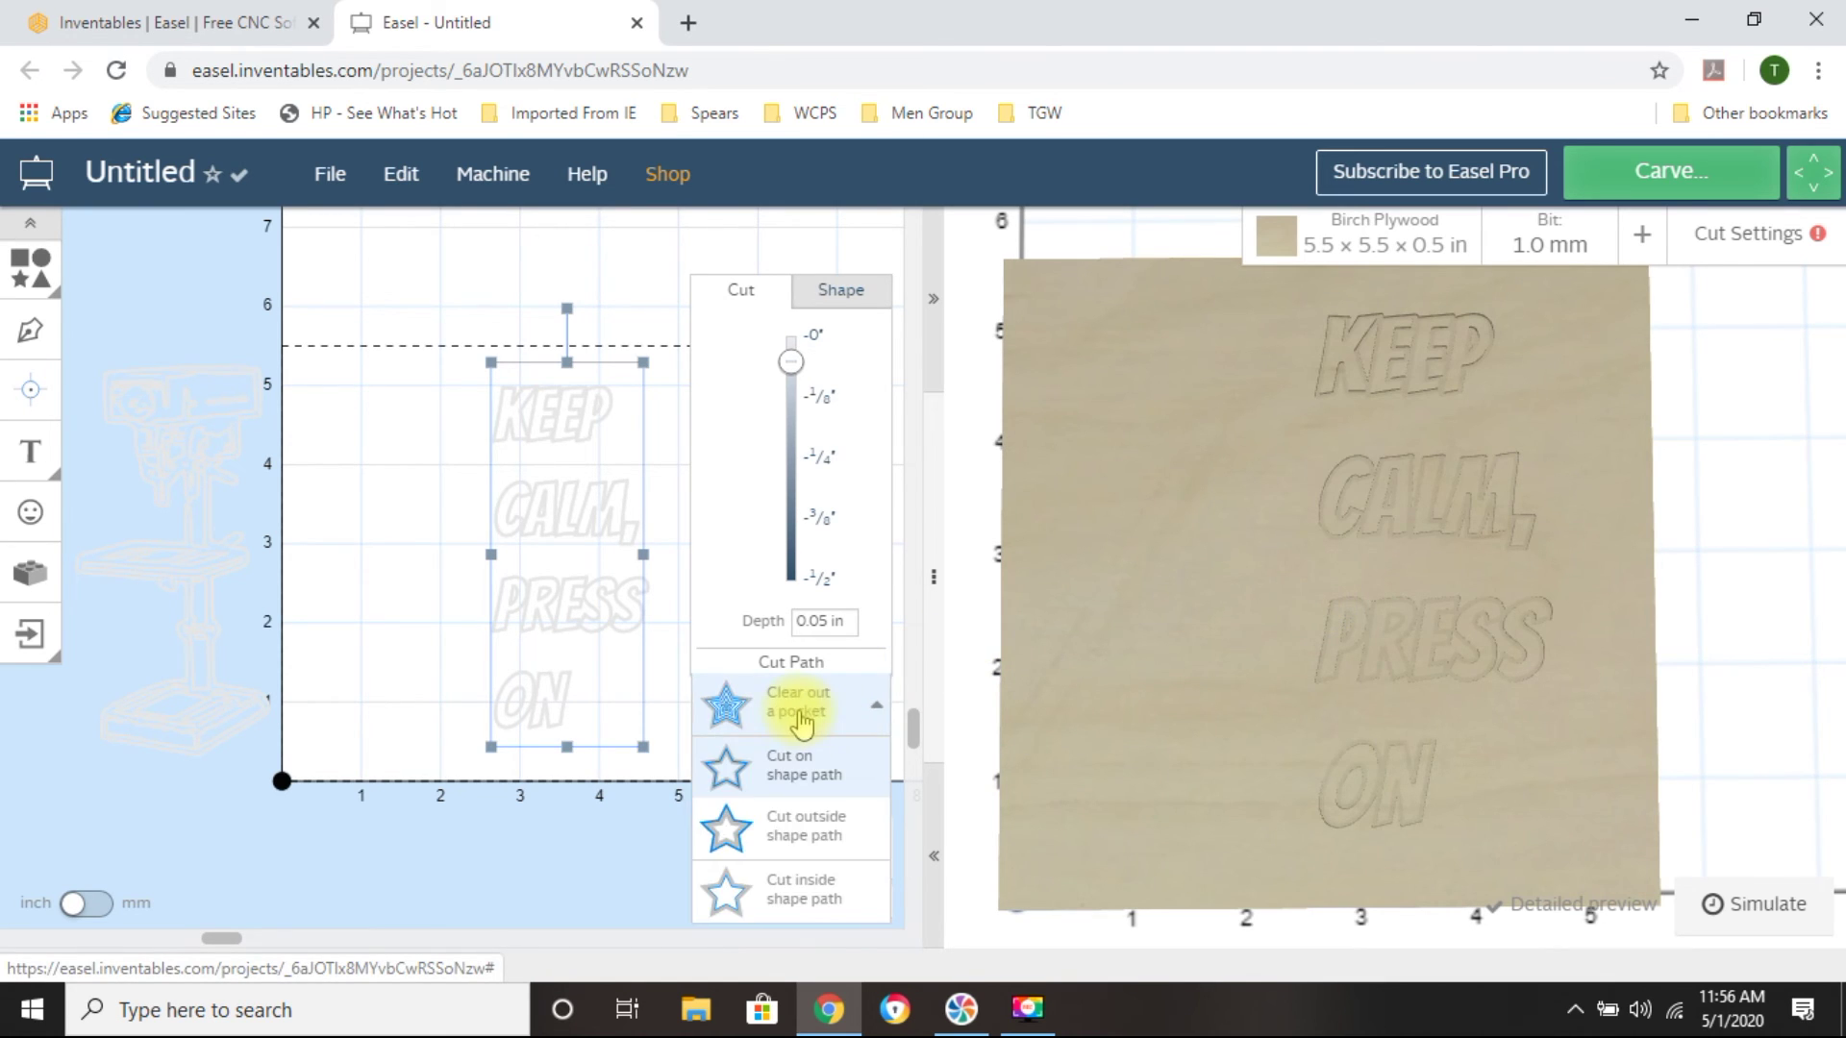
click(786, 909)
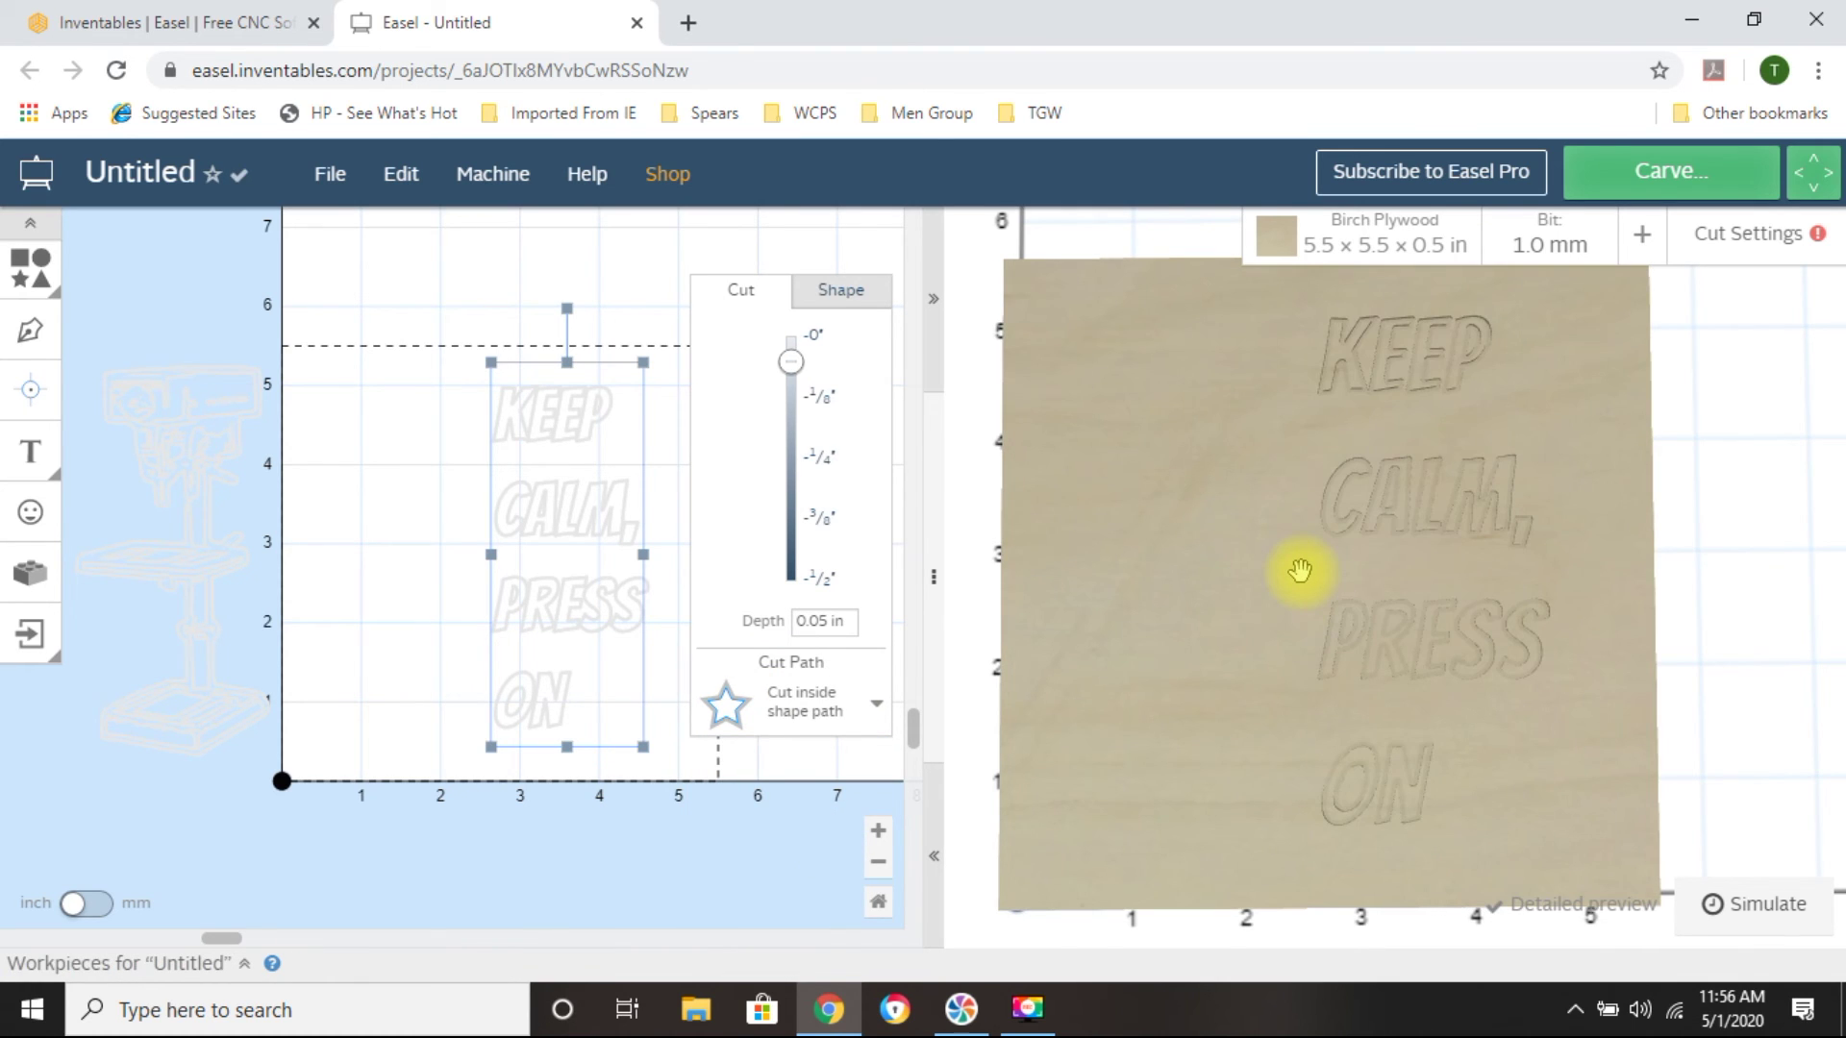
Move the text block off the material, below its lower-right corner
click(567, 245)
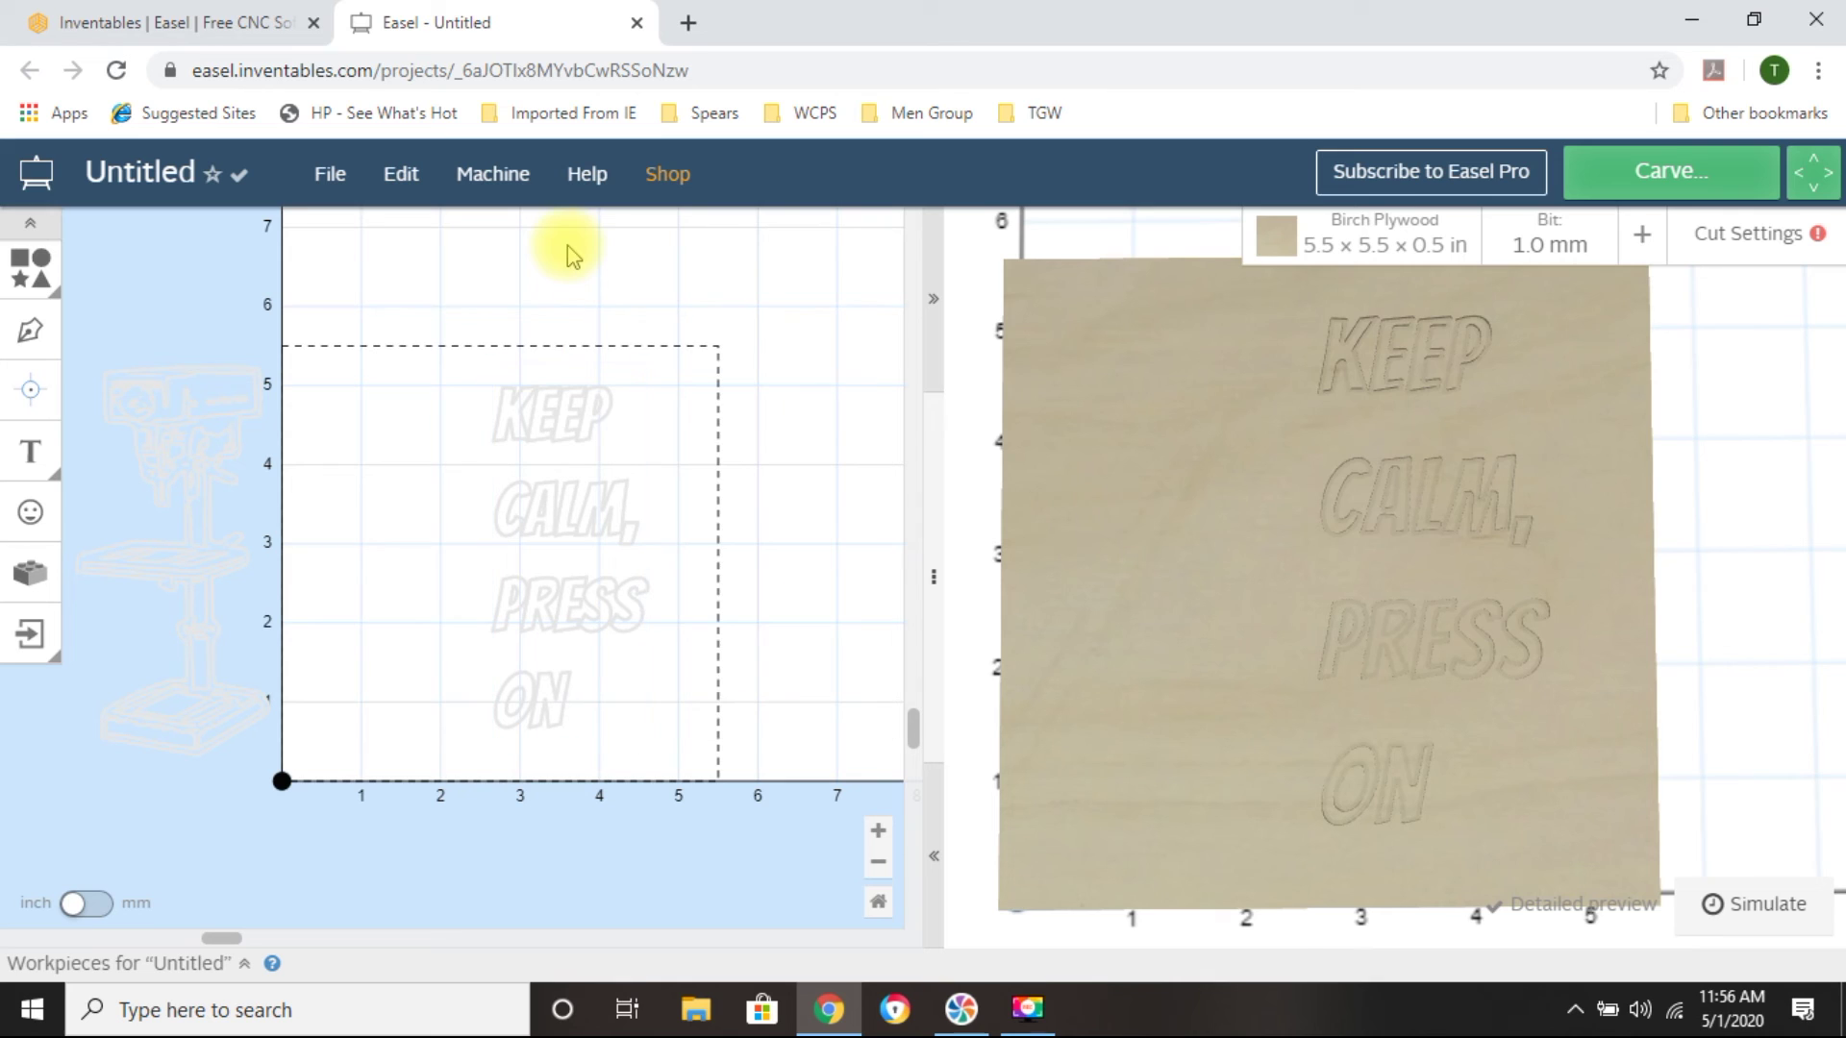
click(163, 400)
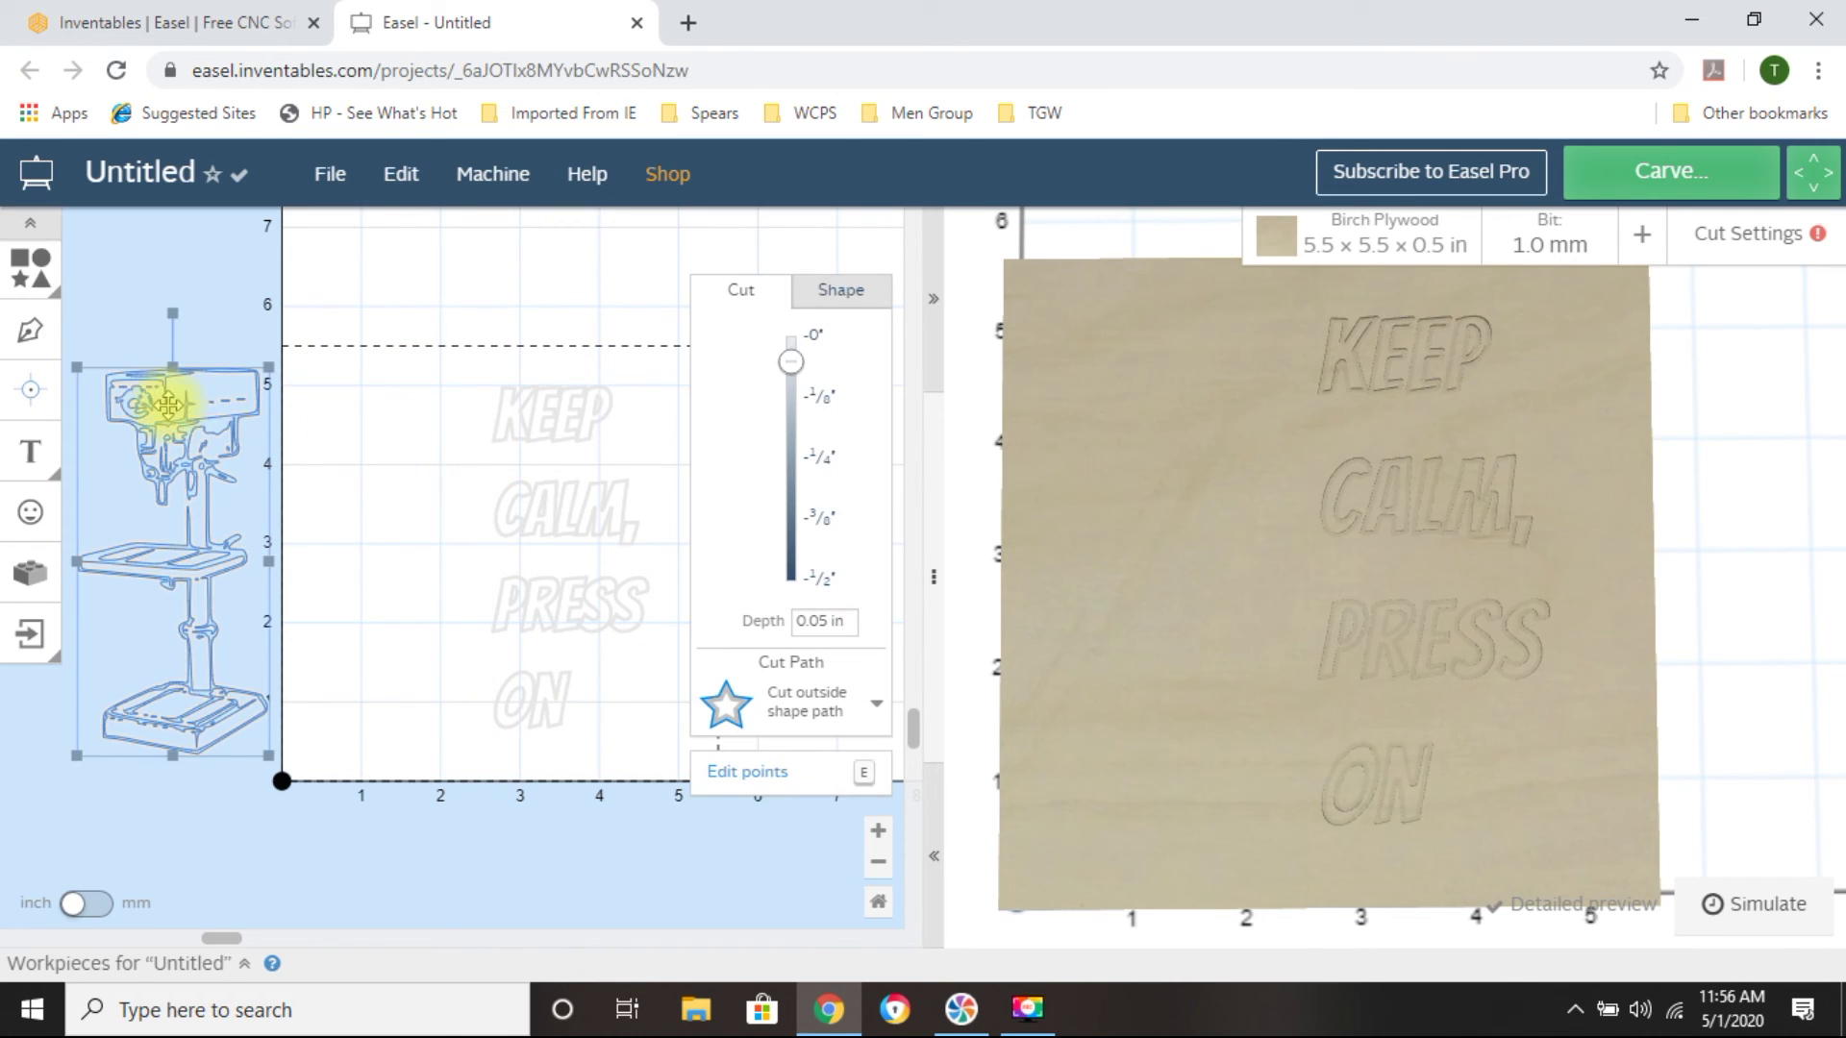
click(562, 416)
drag(625, 510, 774, 886)
Center the drill press drawing to the material
click(171, 405)
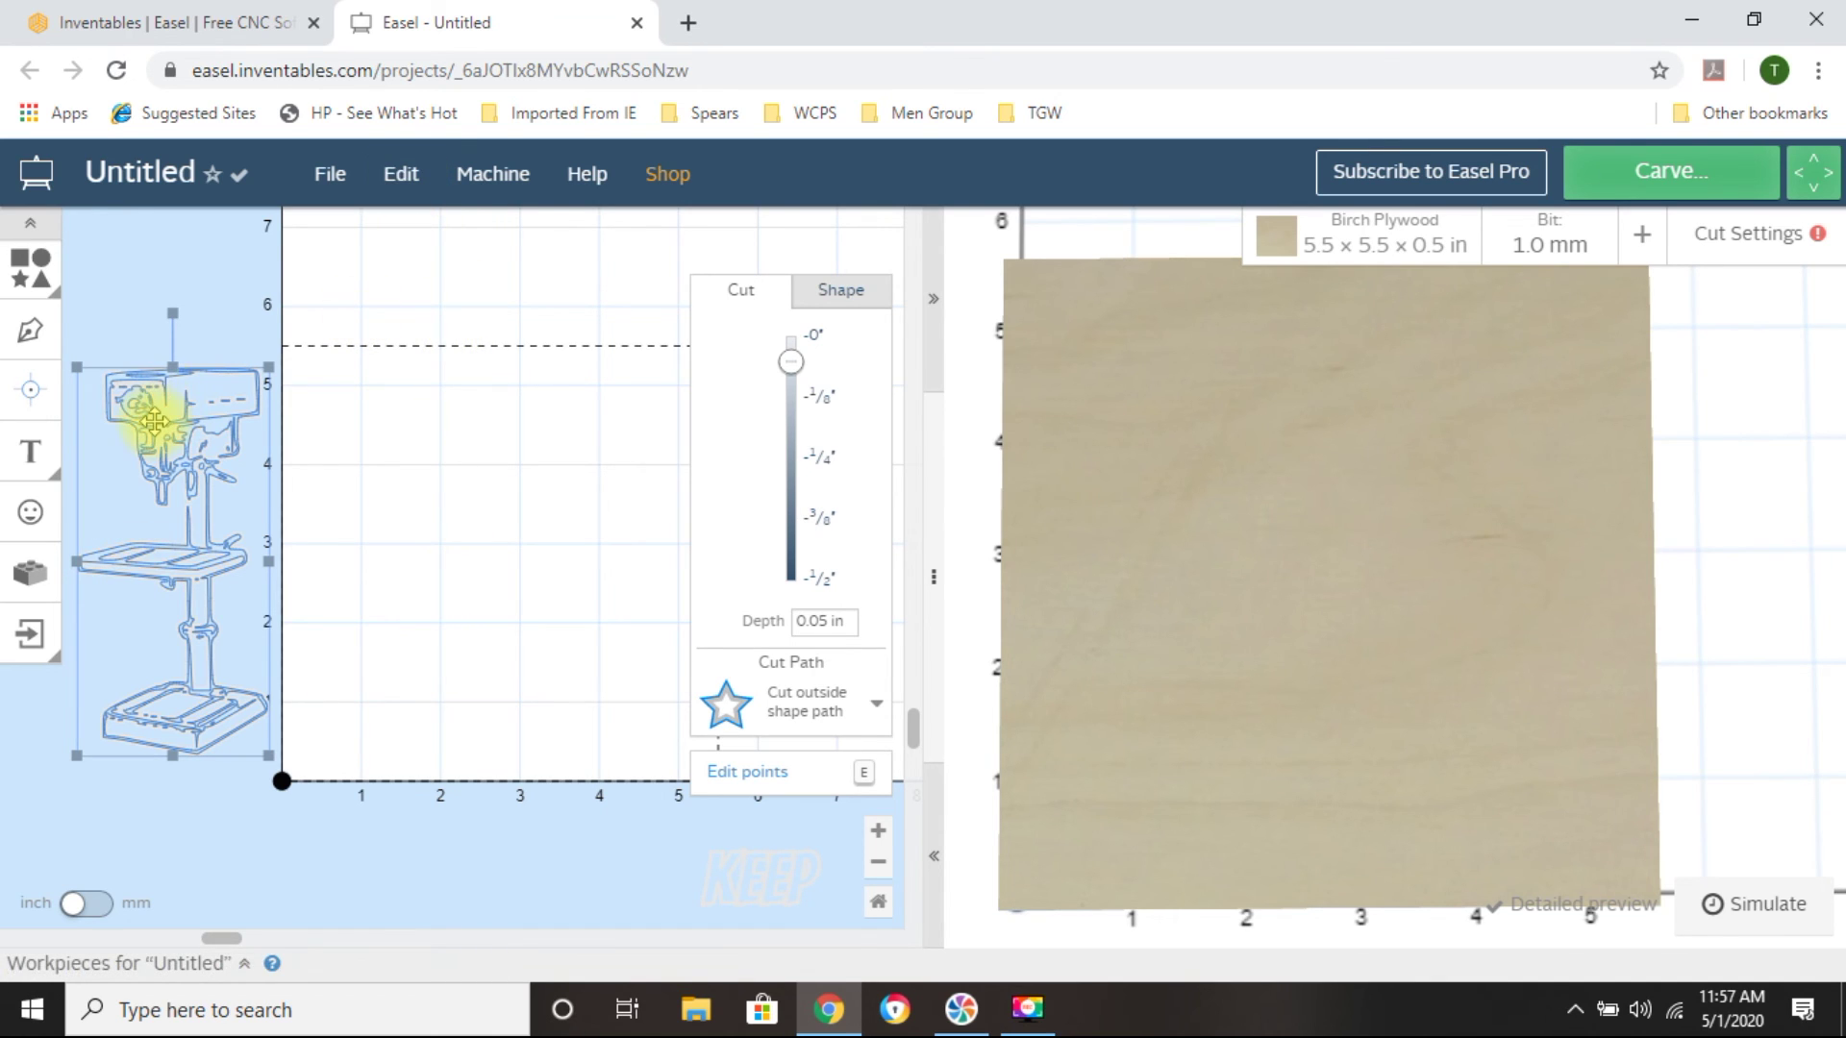
click(394, 184)
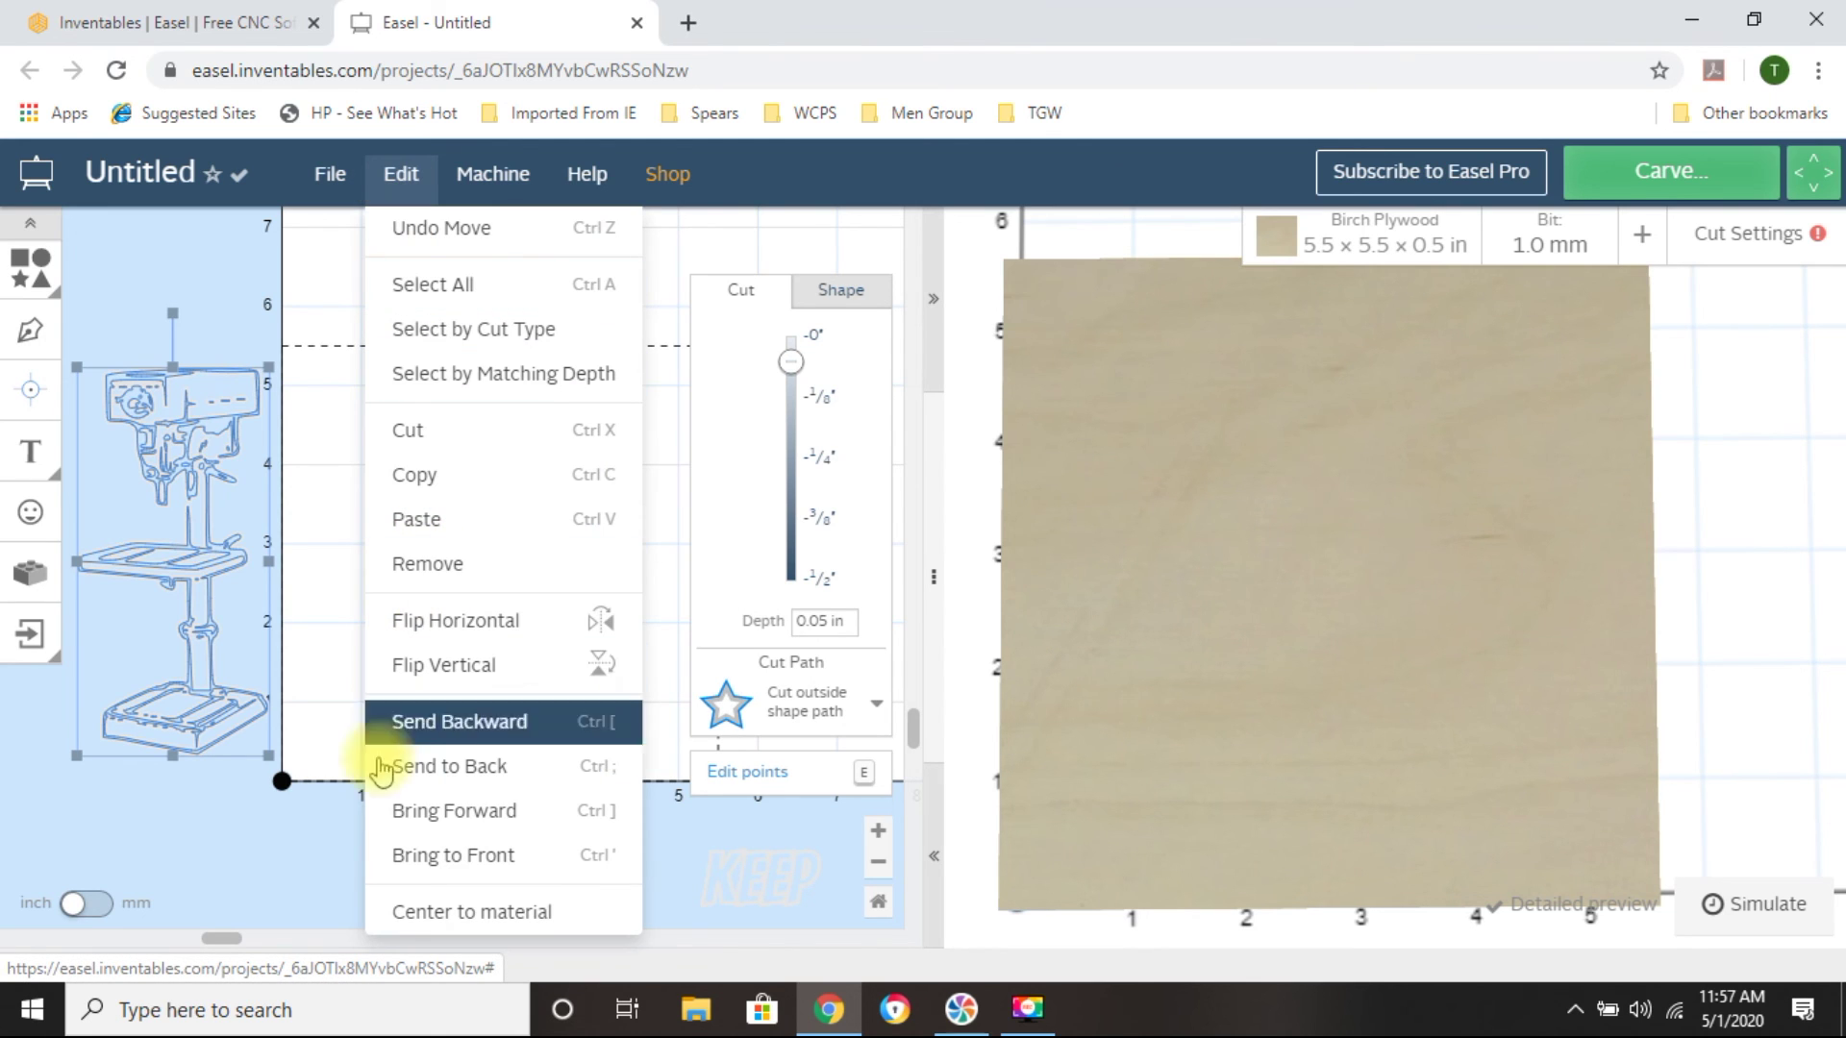
click(430, 911)
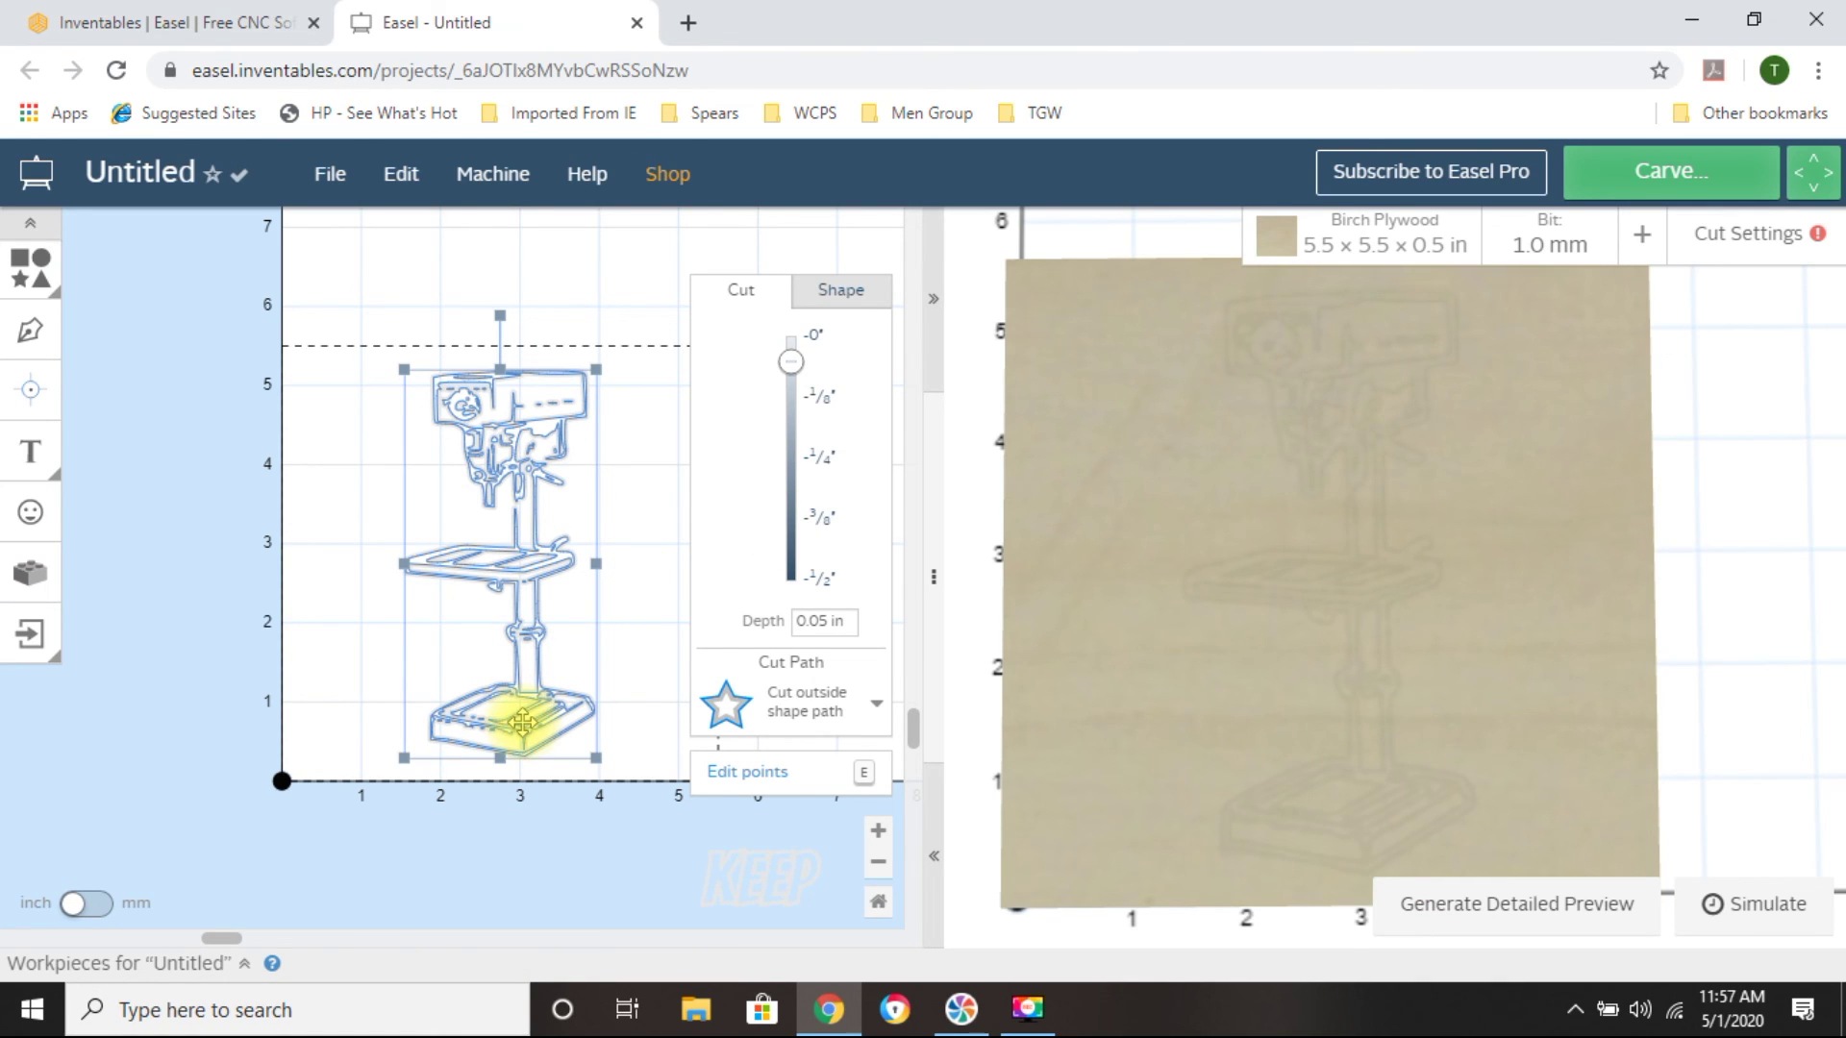
Nudge the drill press horizontally until its left side sits about 0.2 in from the material's left edge, and deselect it
key(Left)
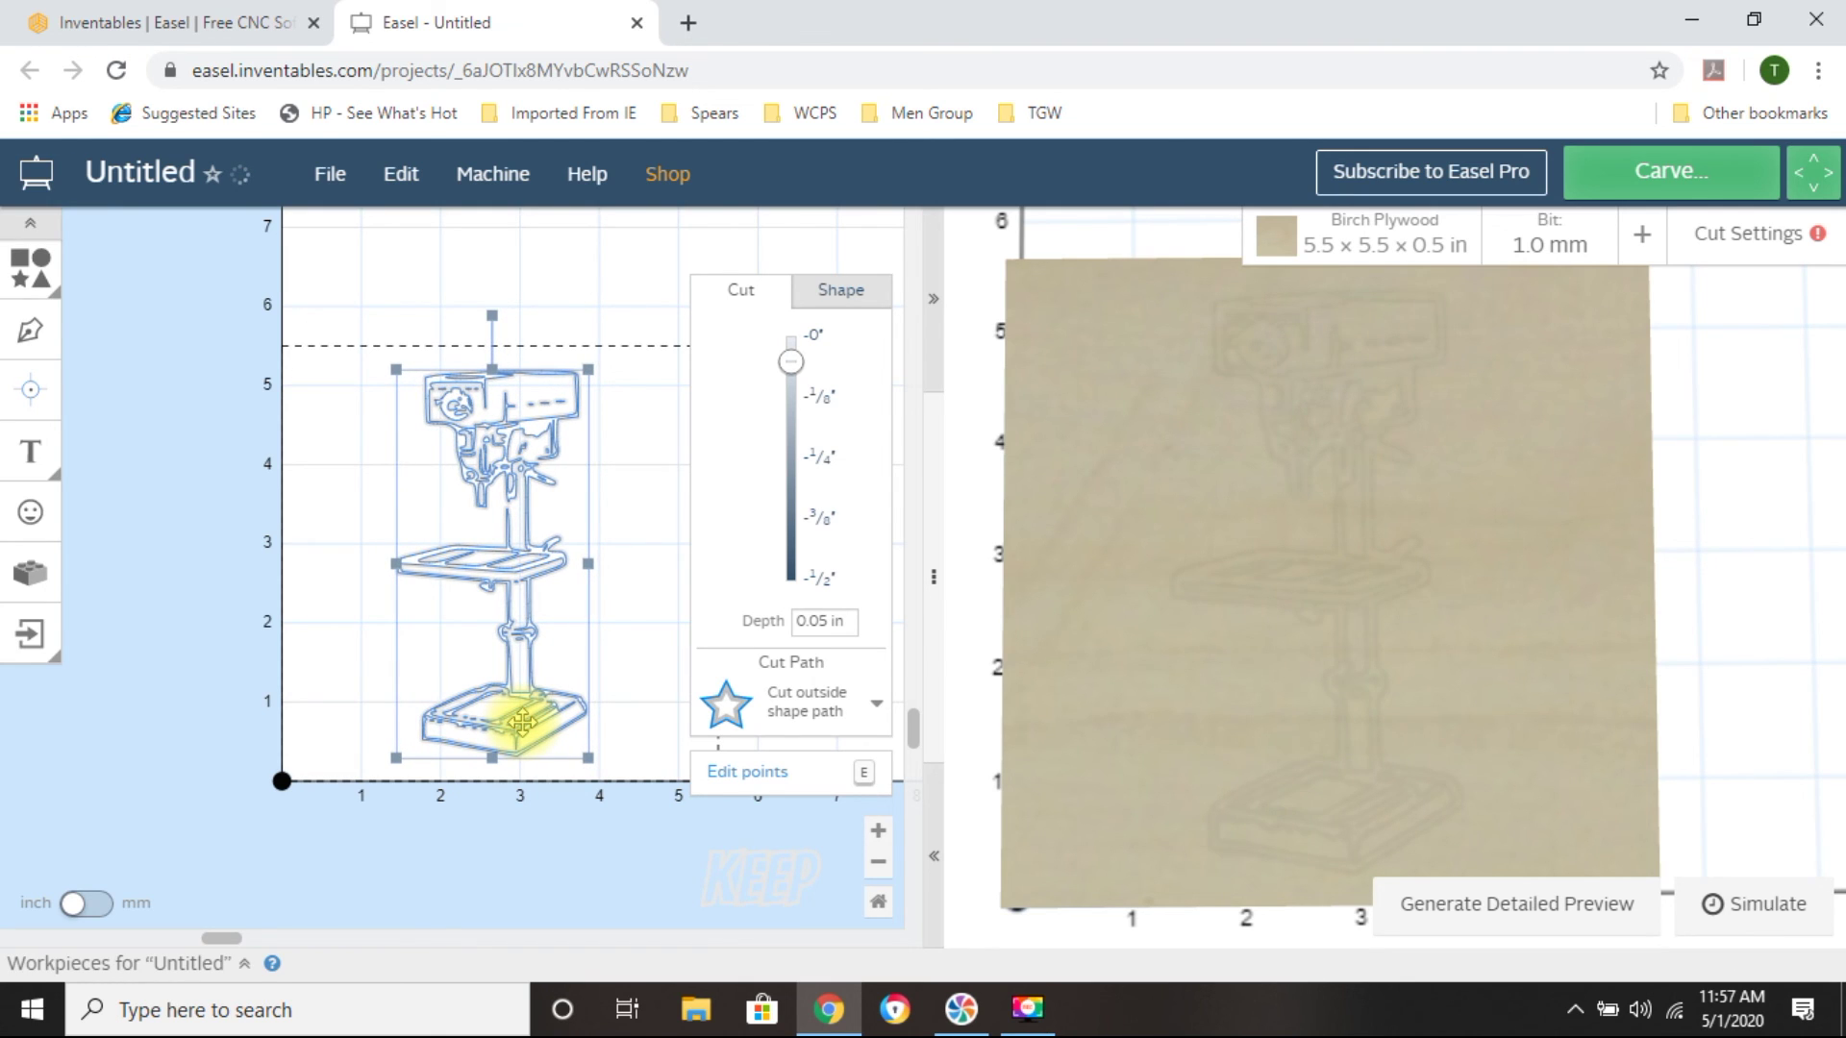
key(Left)
key(Left)
key(Left)
key(Left)
key(Left)
key(Left)
key(Left)
key(Left)
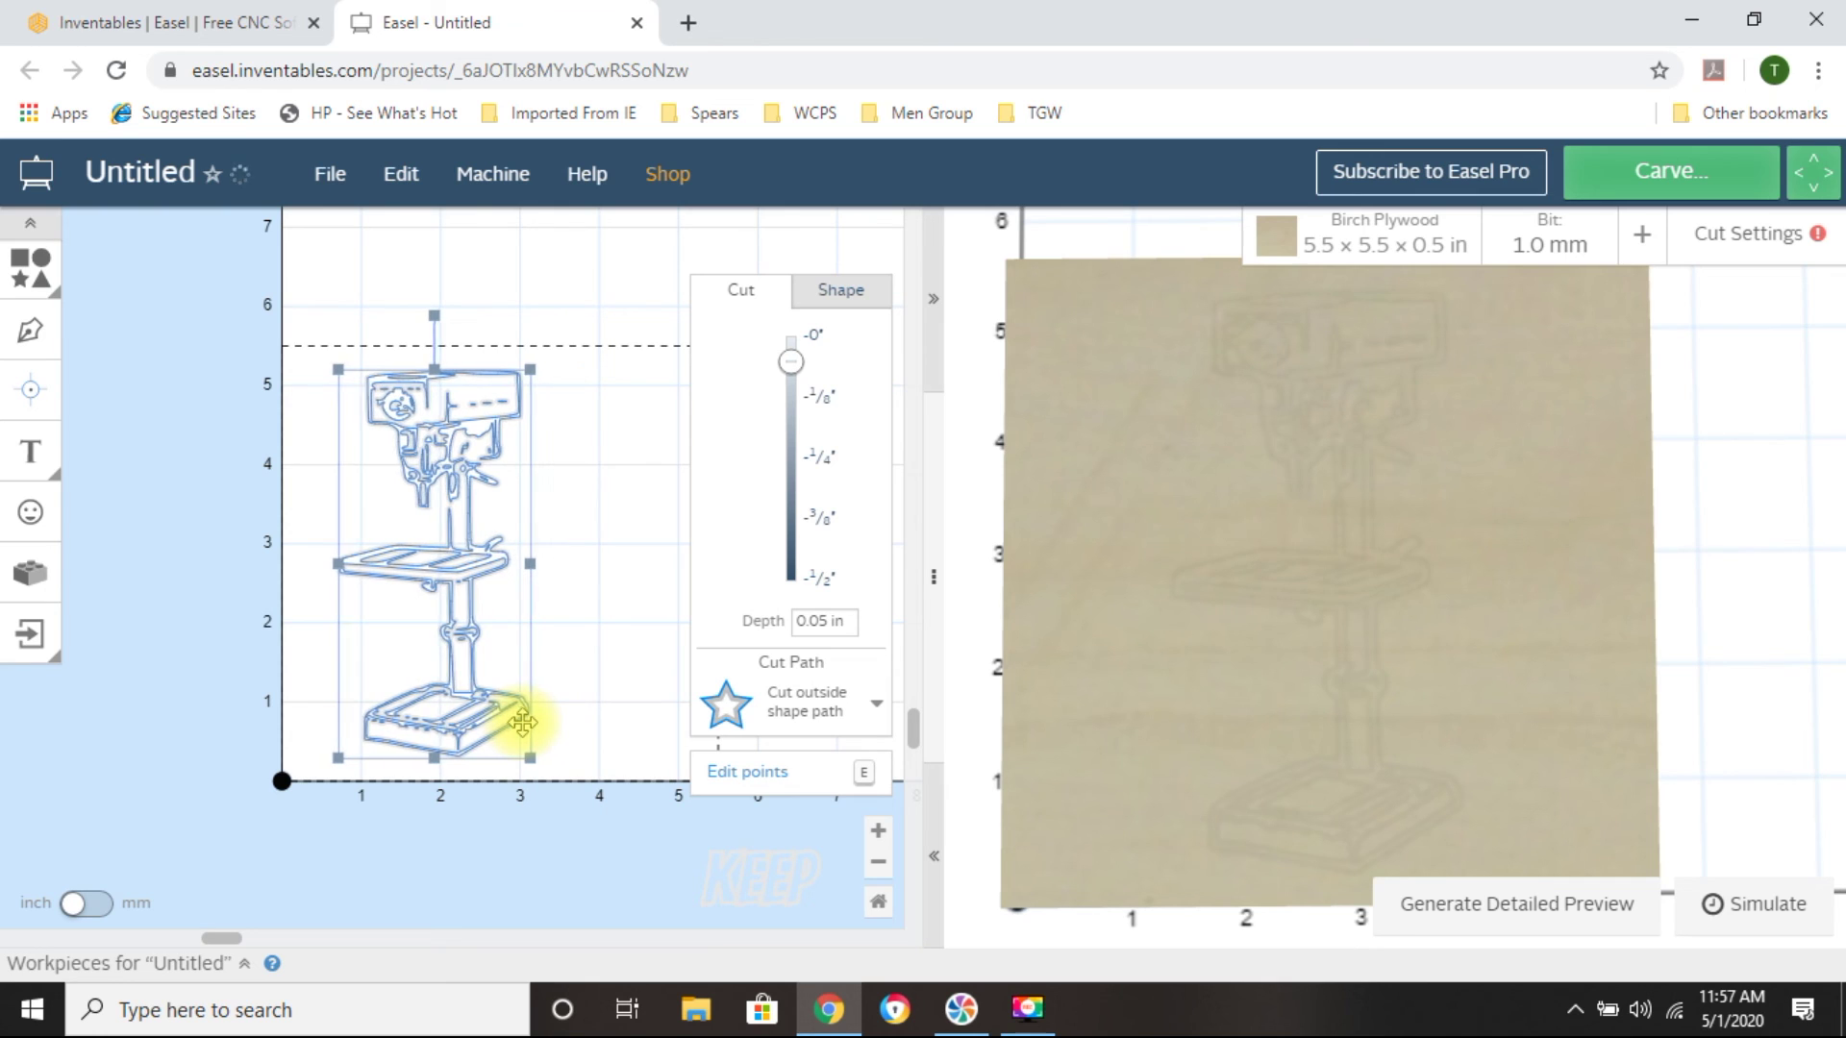
key(Left)
key(Left)
key(Left)
key(Left)
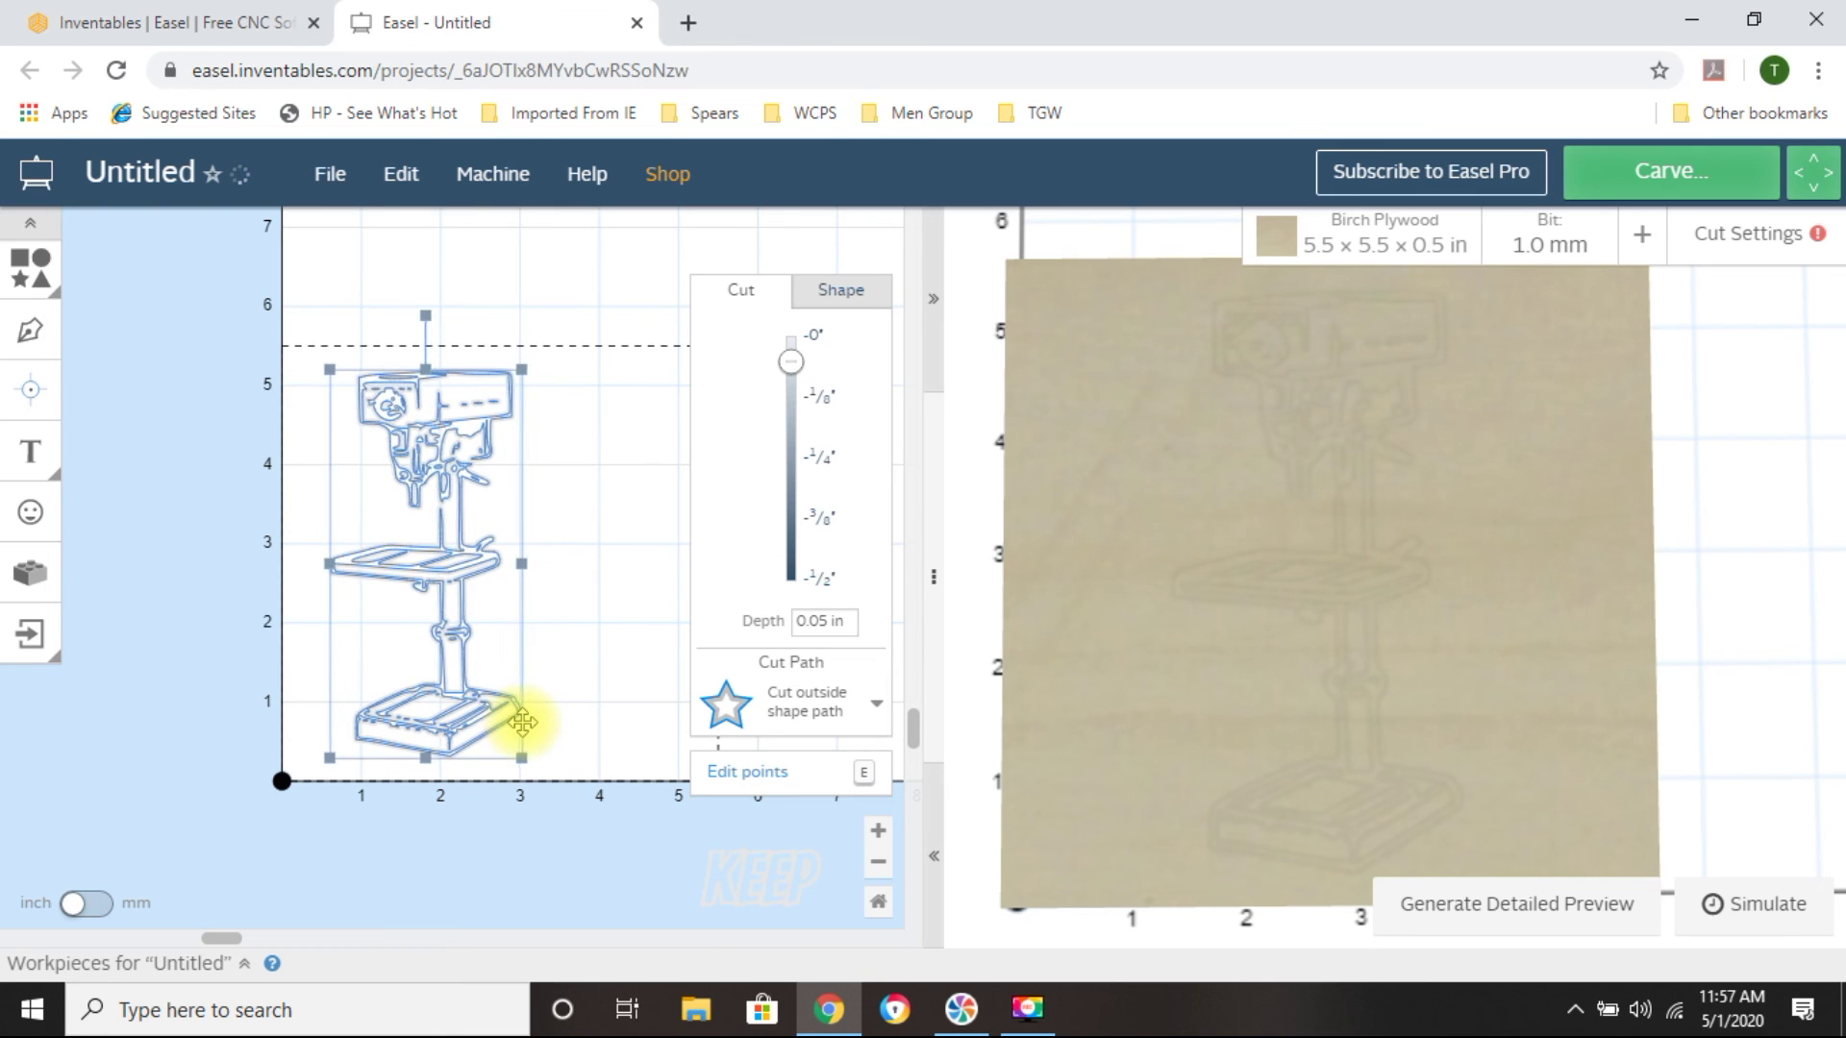
key(Left)
key(Left)
key(Left)
key(Left)
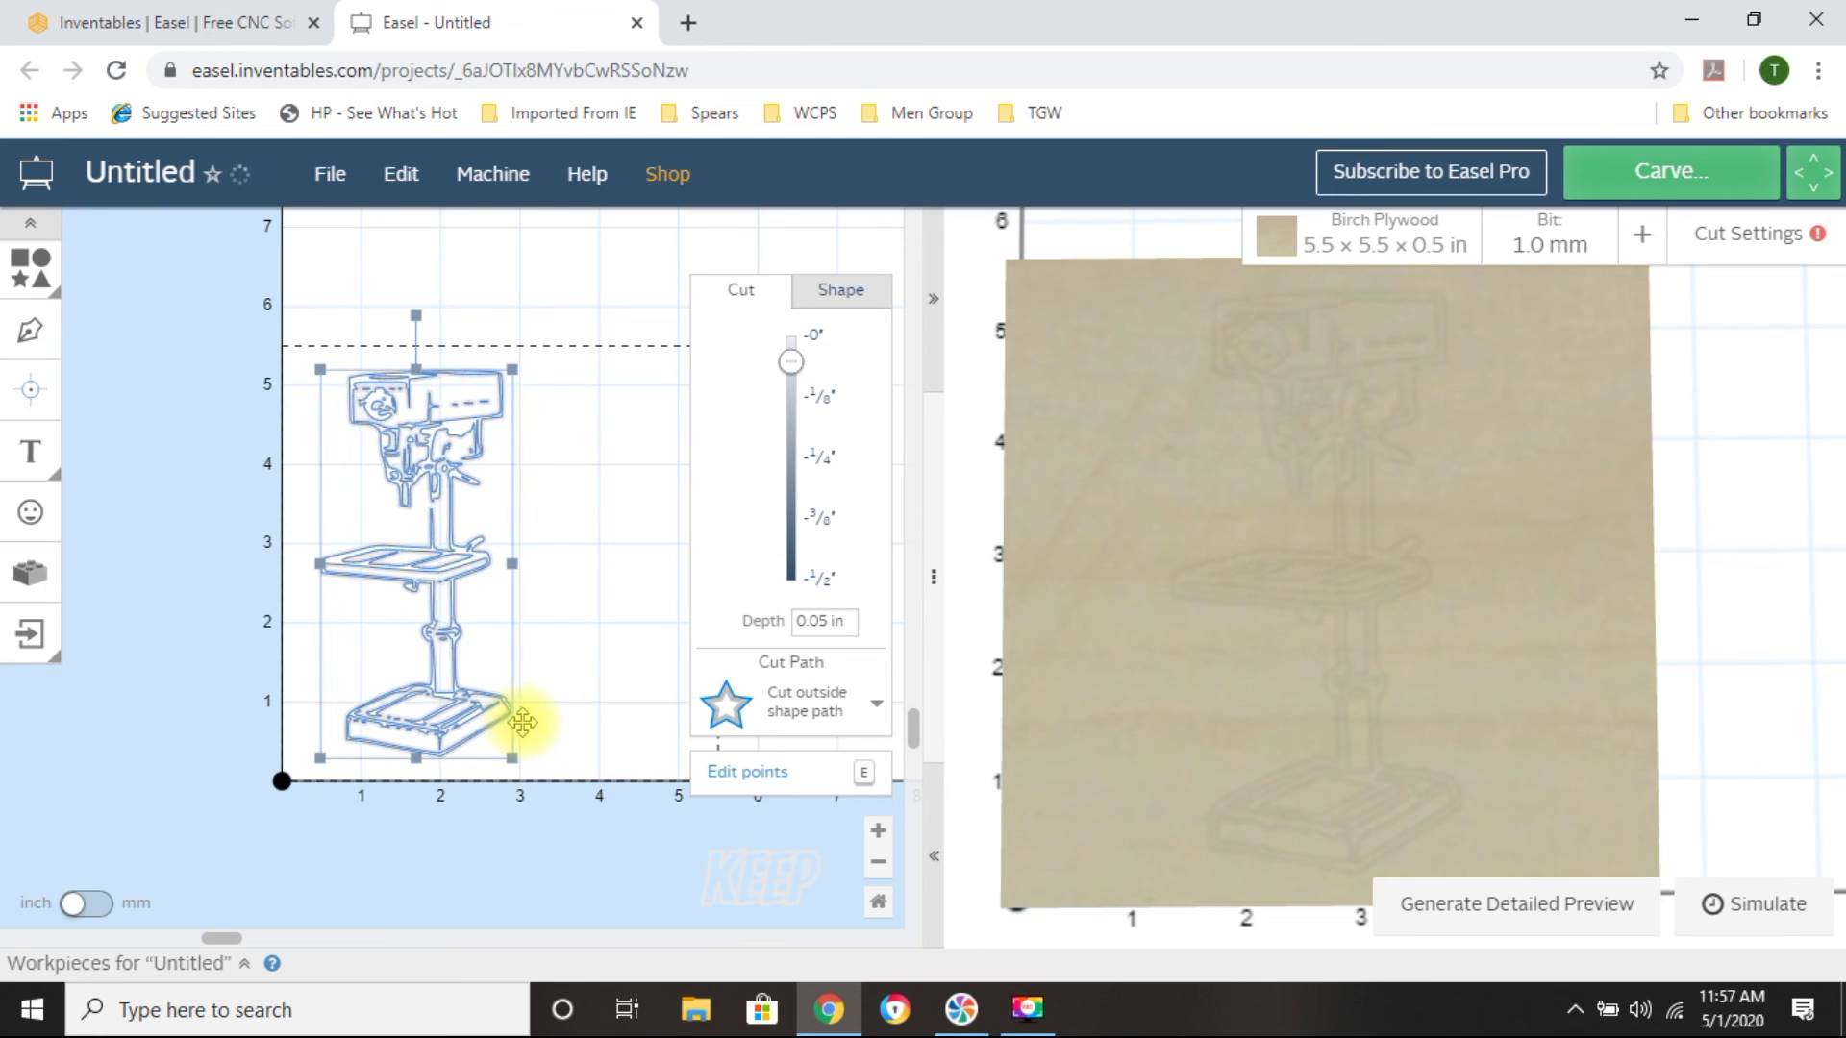
key(Left)
key(Left)
key(Left)
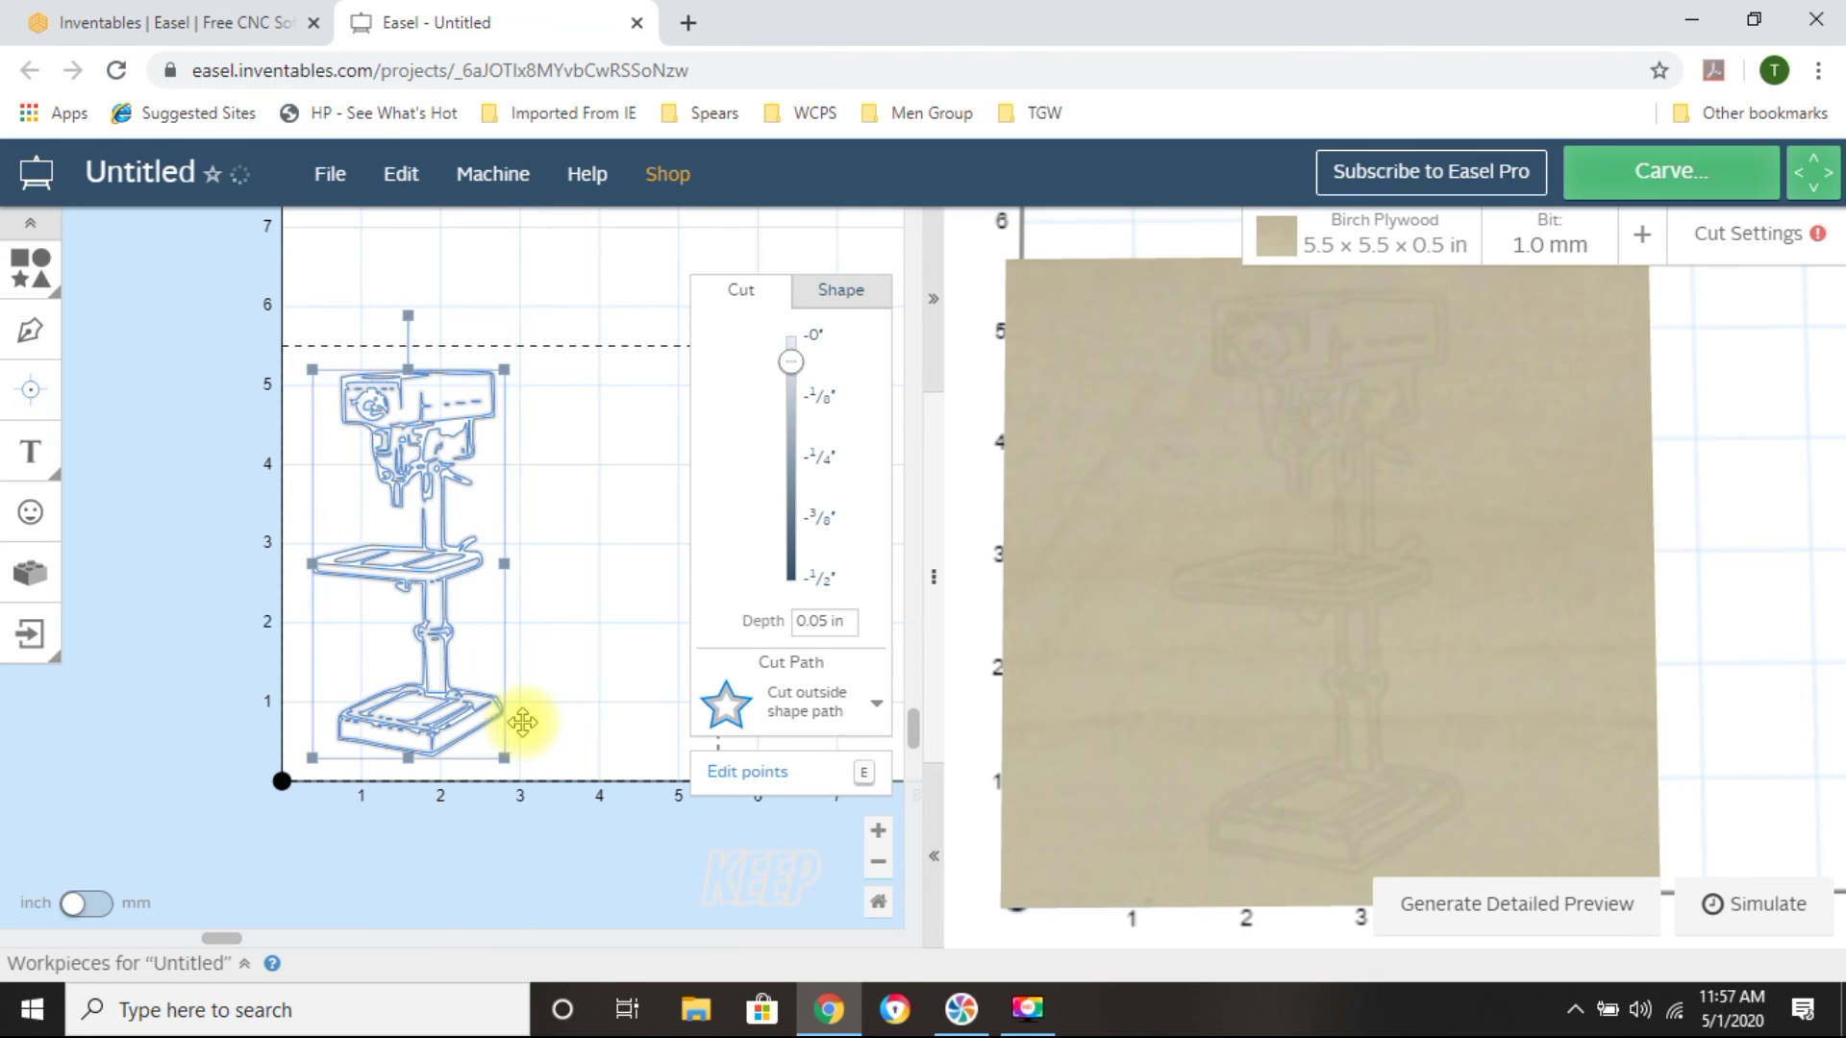
key(Left)
key(Left)
key(Left)
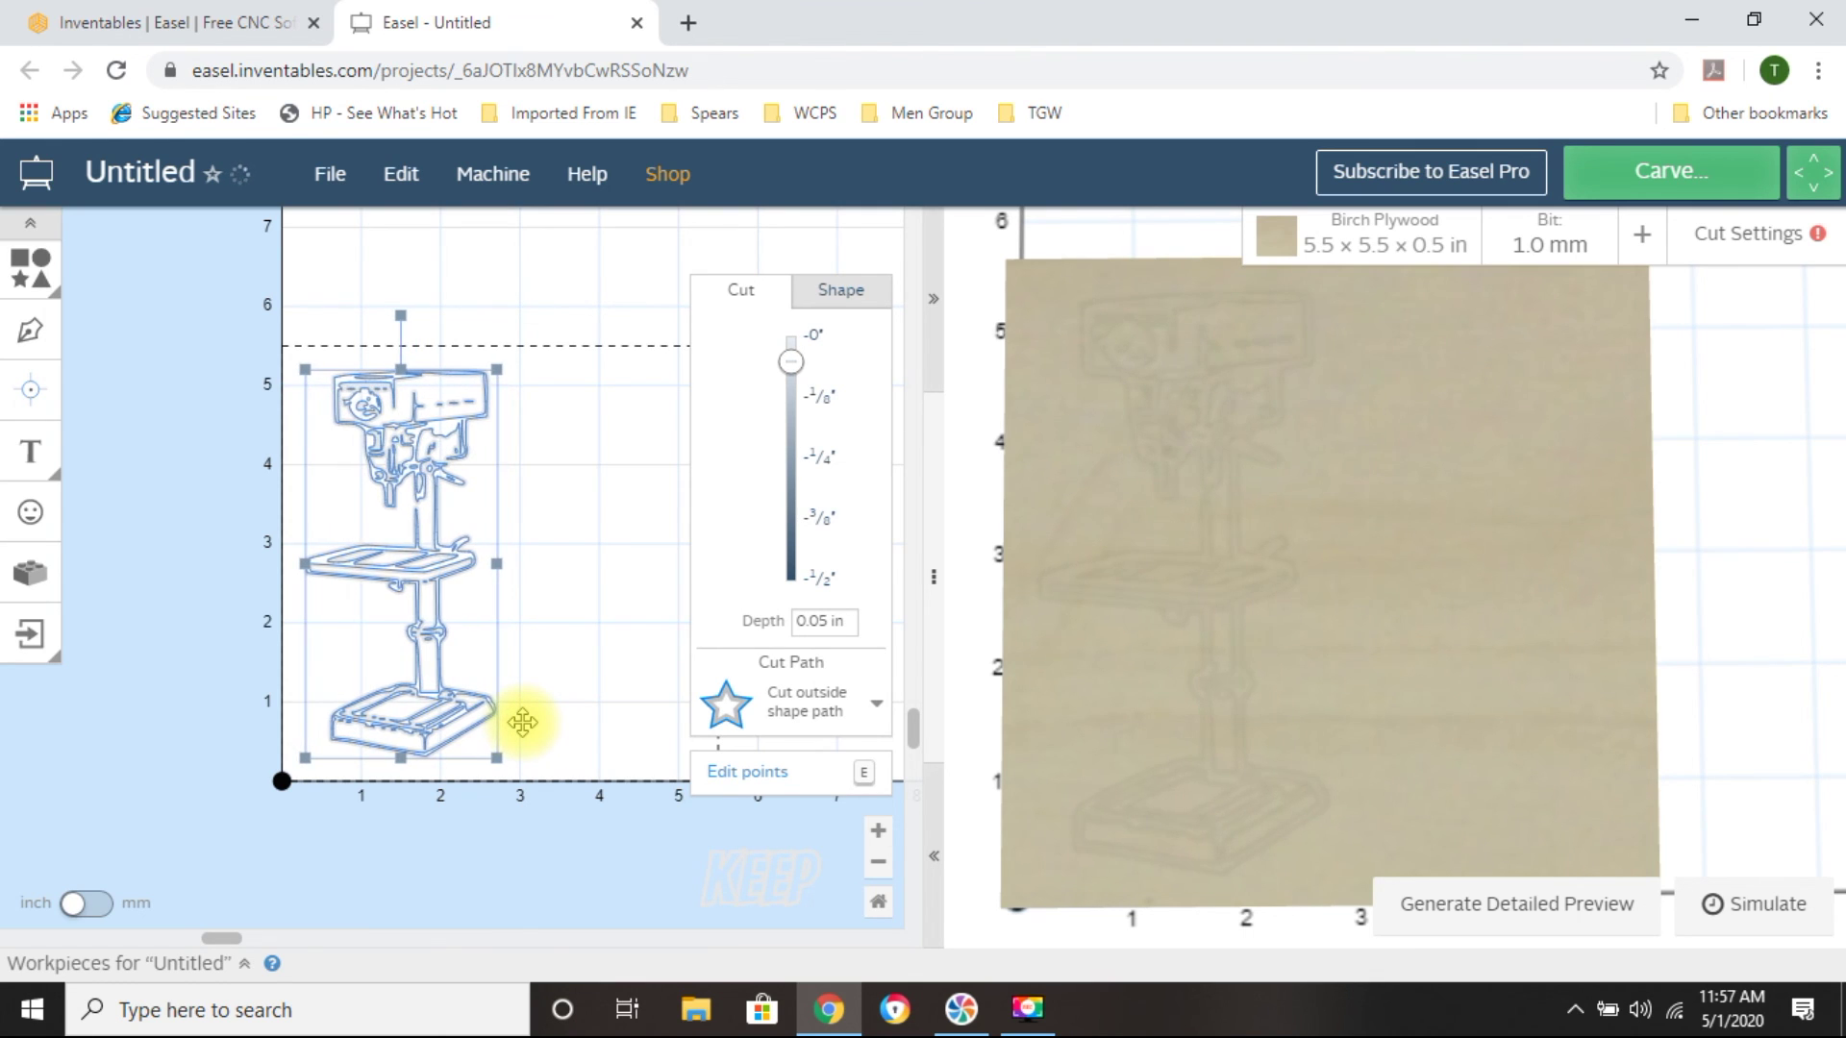
key(Left)
key(Left)
key(Left)
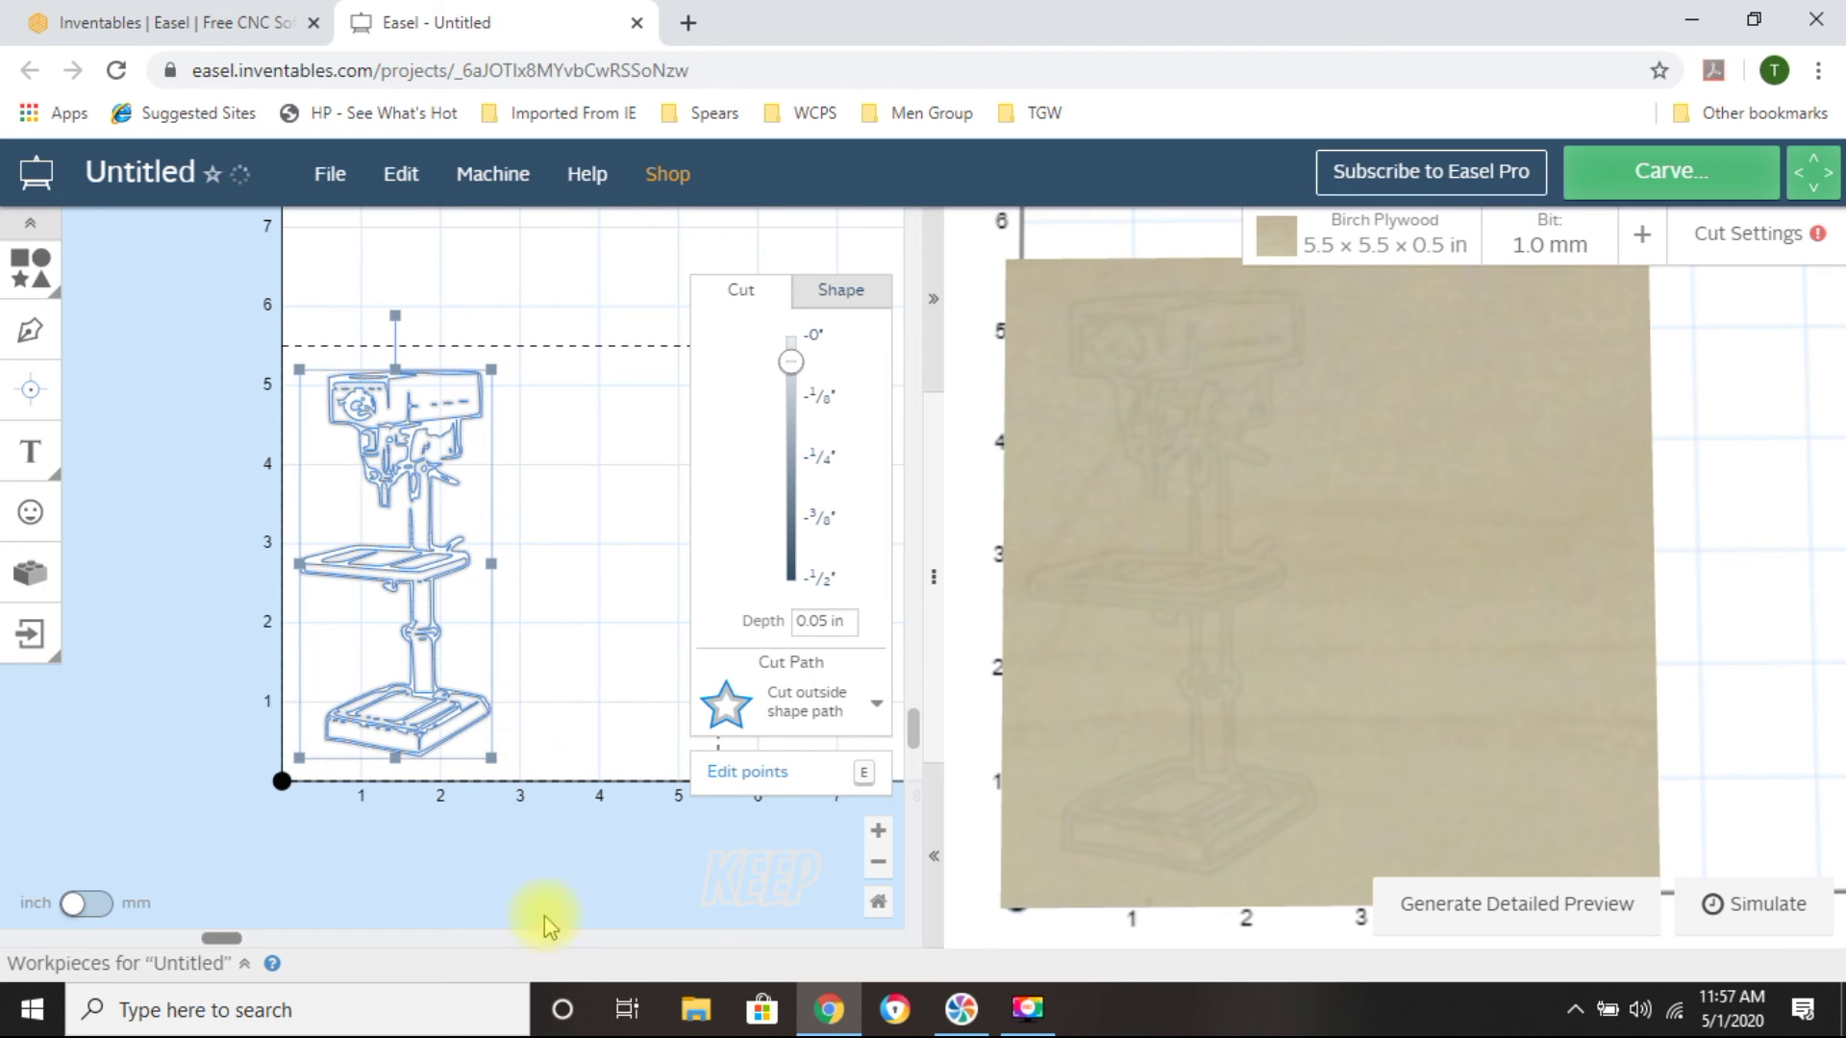
click(538, 863)
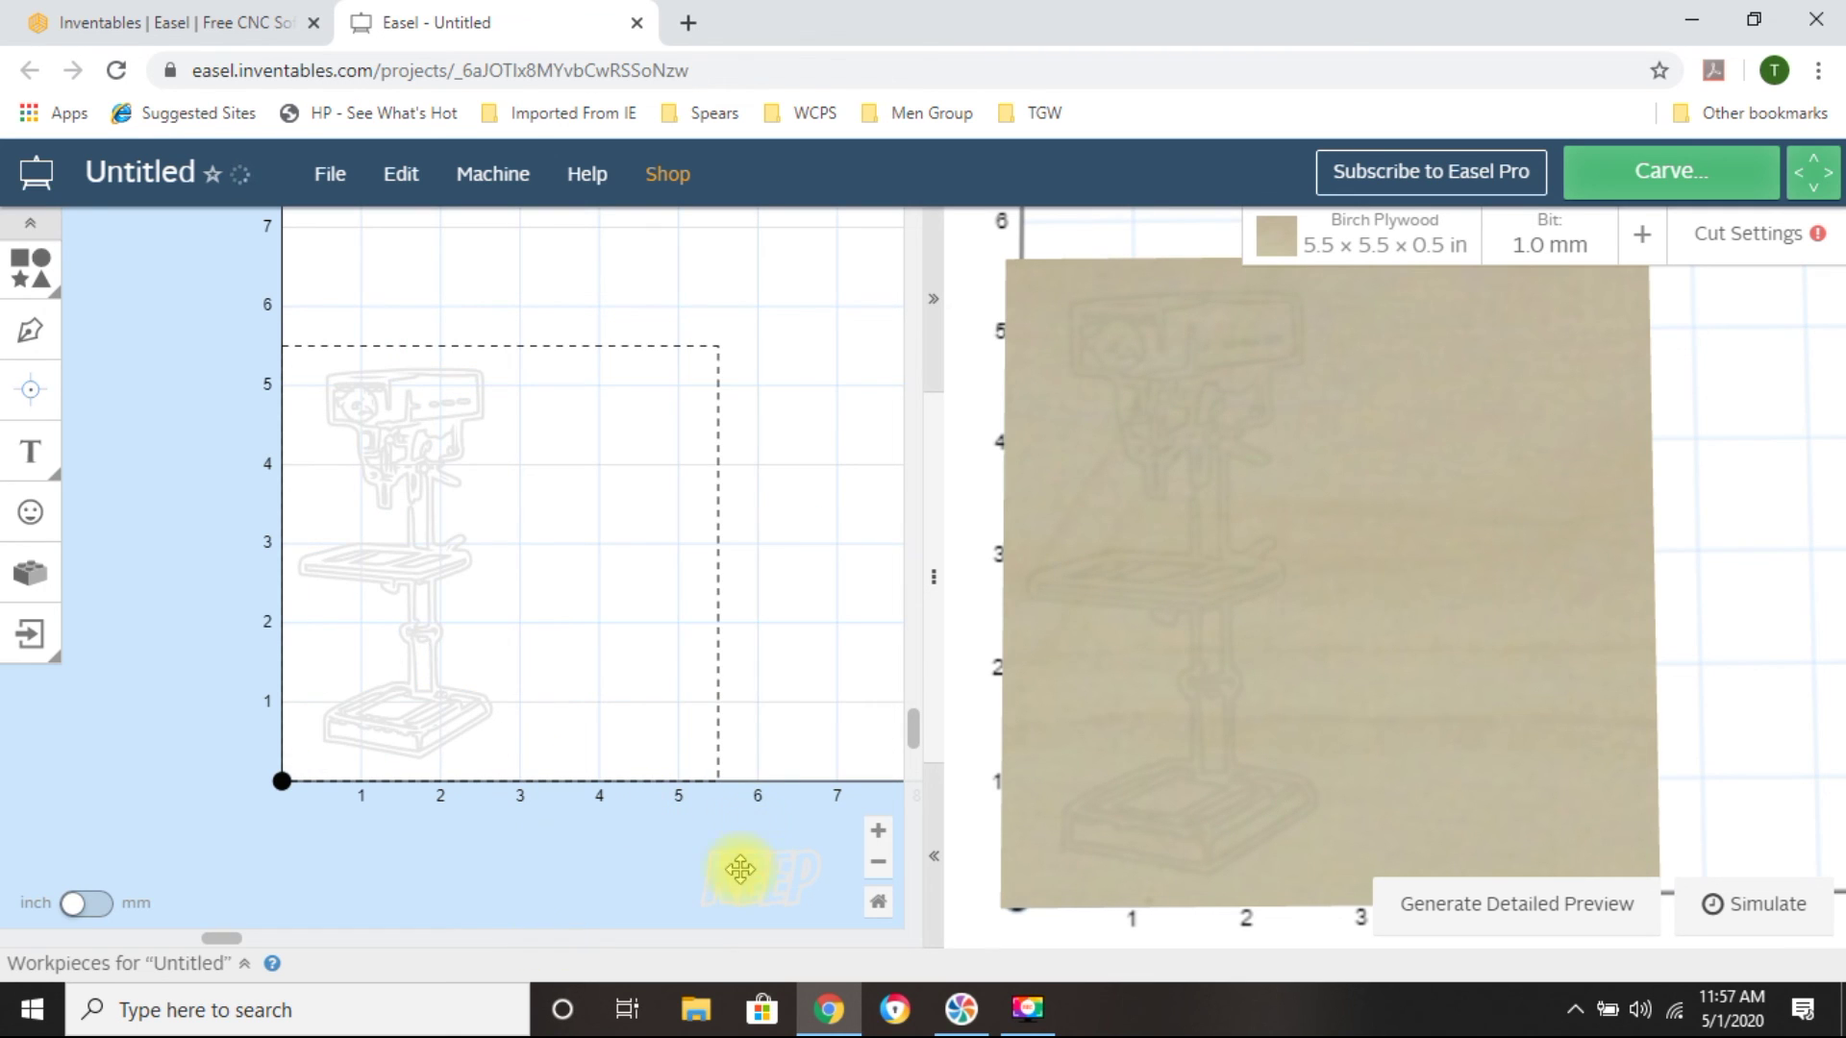
Bring the text block back onto the plywood and center it to the material
click(788, 873)
drag(787, 873, 534, 731)
click(398, 197)
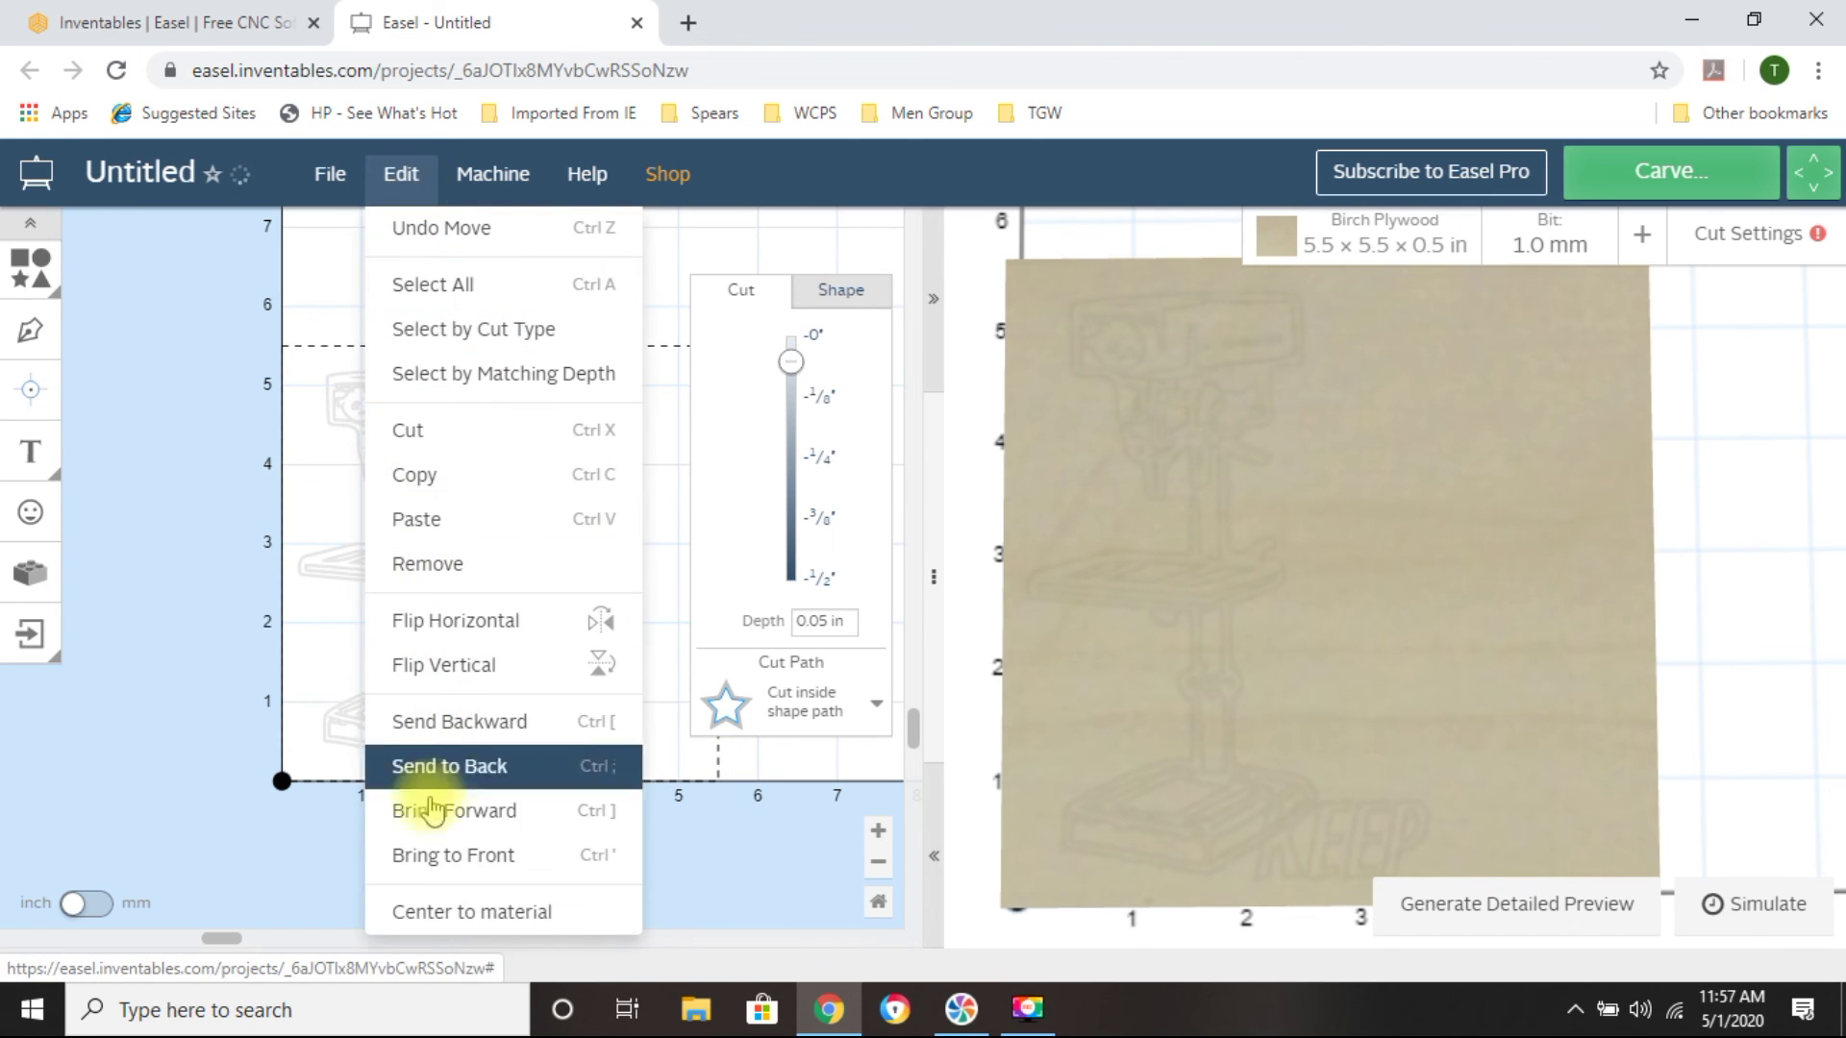
click(472, 905)
Nudge the text block horizontally rightward to clear the drill press, with its left side at about 2.9 in
key(Right)
key(Right)
key(Right)
key(Right)
key(Right)
key(Right)
key(Right)
key(Right)
key(Right)
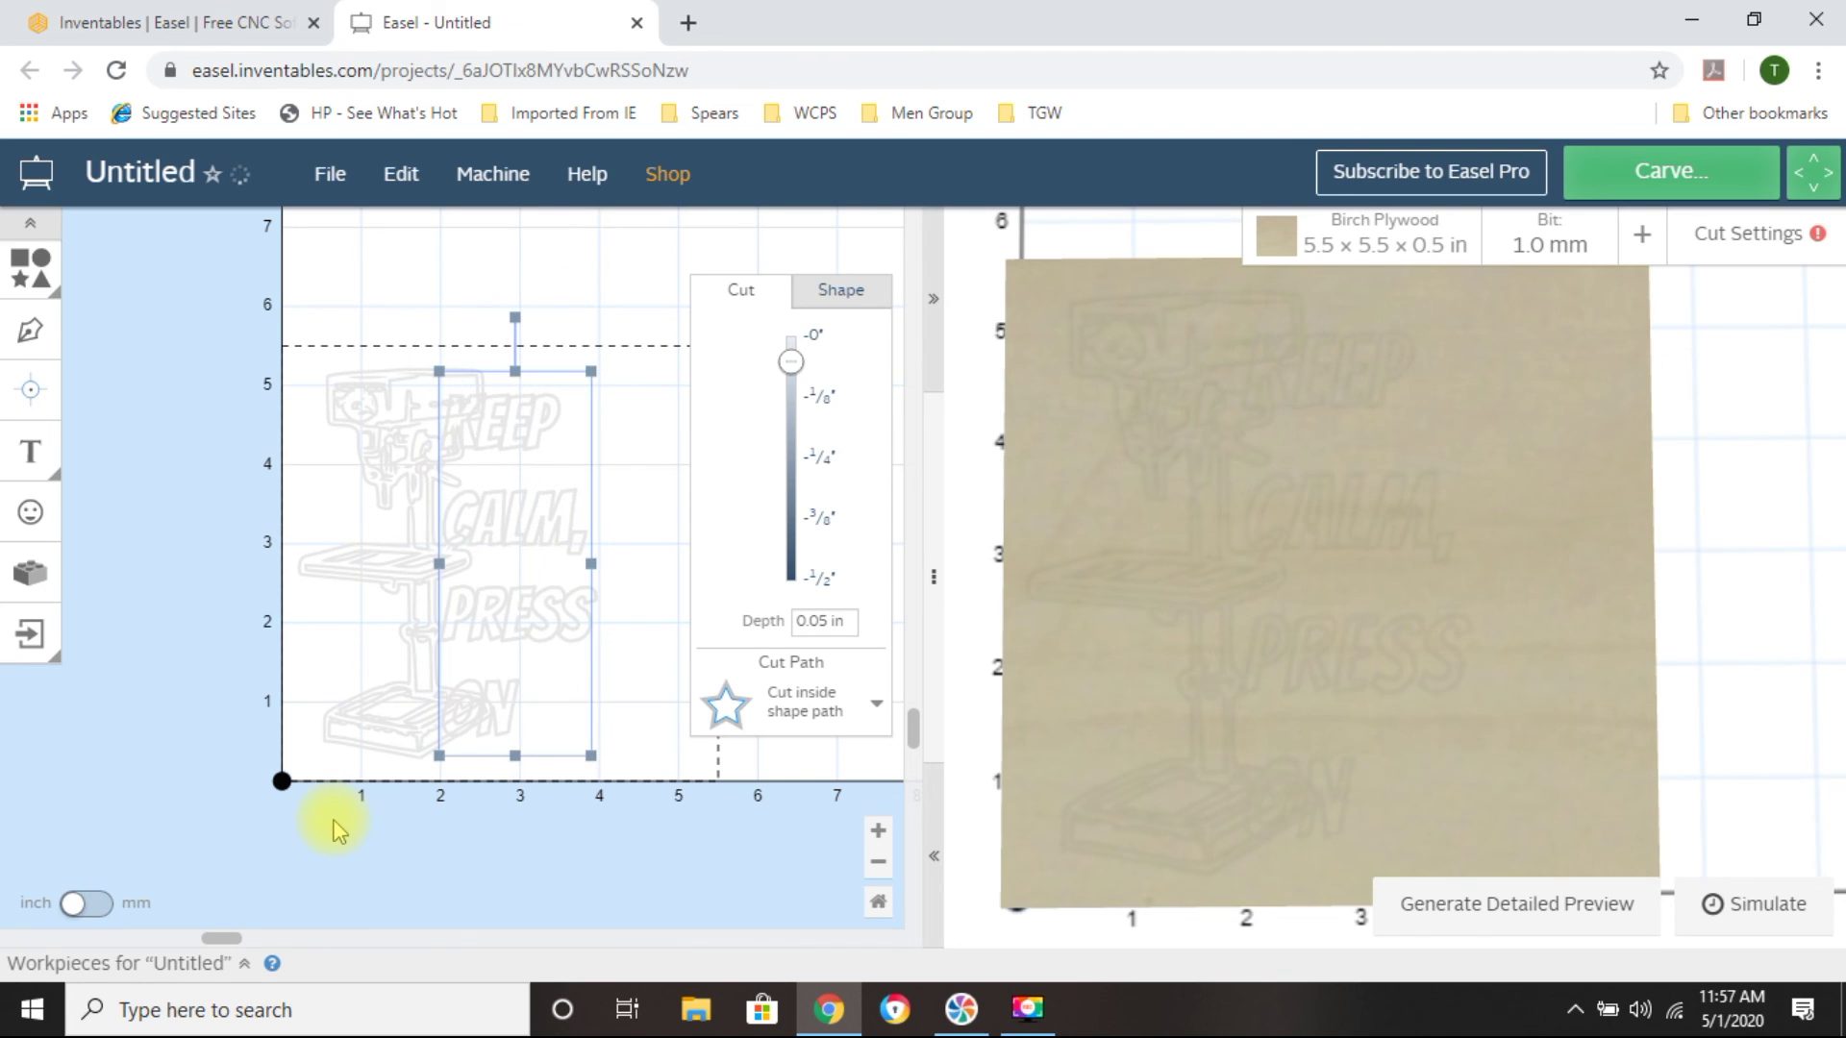
key(Right)
key(Right)
key(Right)
key(Right)
key(Right)
key(Right)
key(Right)
key(Right)
key(Right)
key(Right)
key(Right)
key(Right)
key(Right)
key(Right)
key(Right)
key(Right)
key(Right)
key(Right)
key(Right)
key(Right)
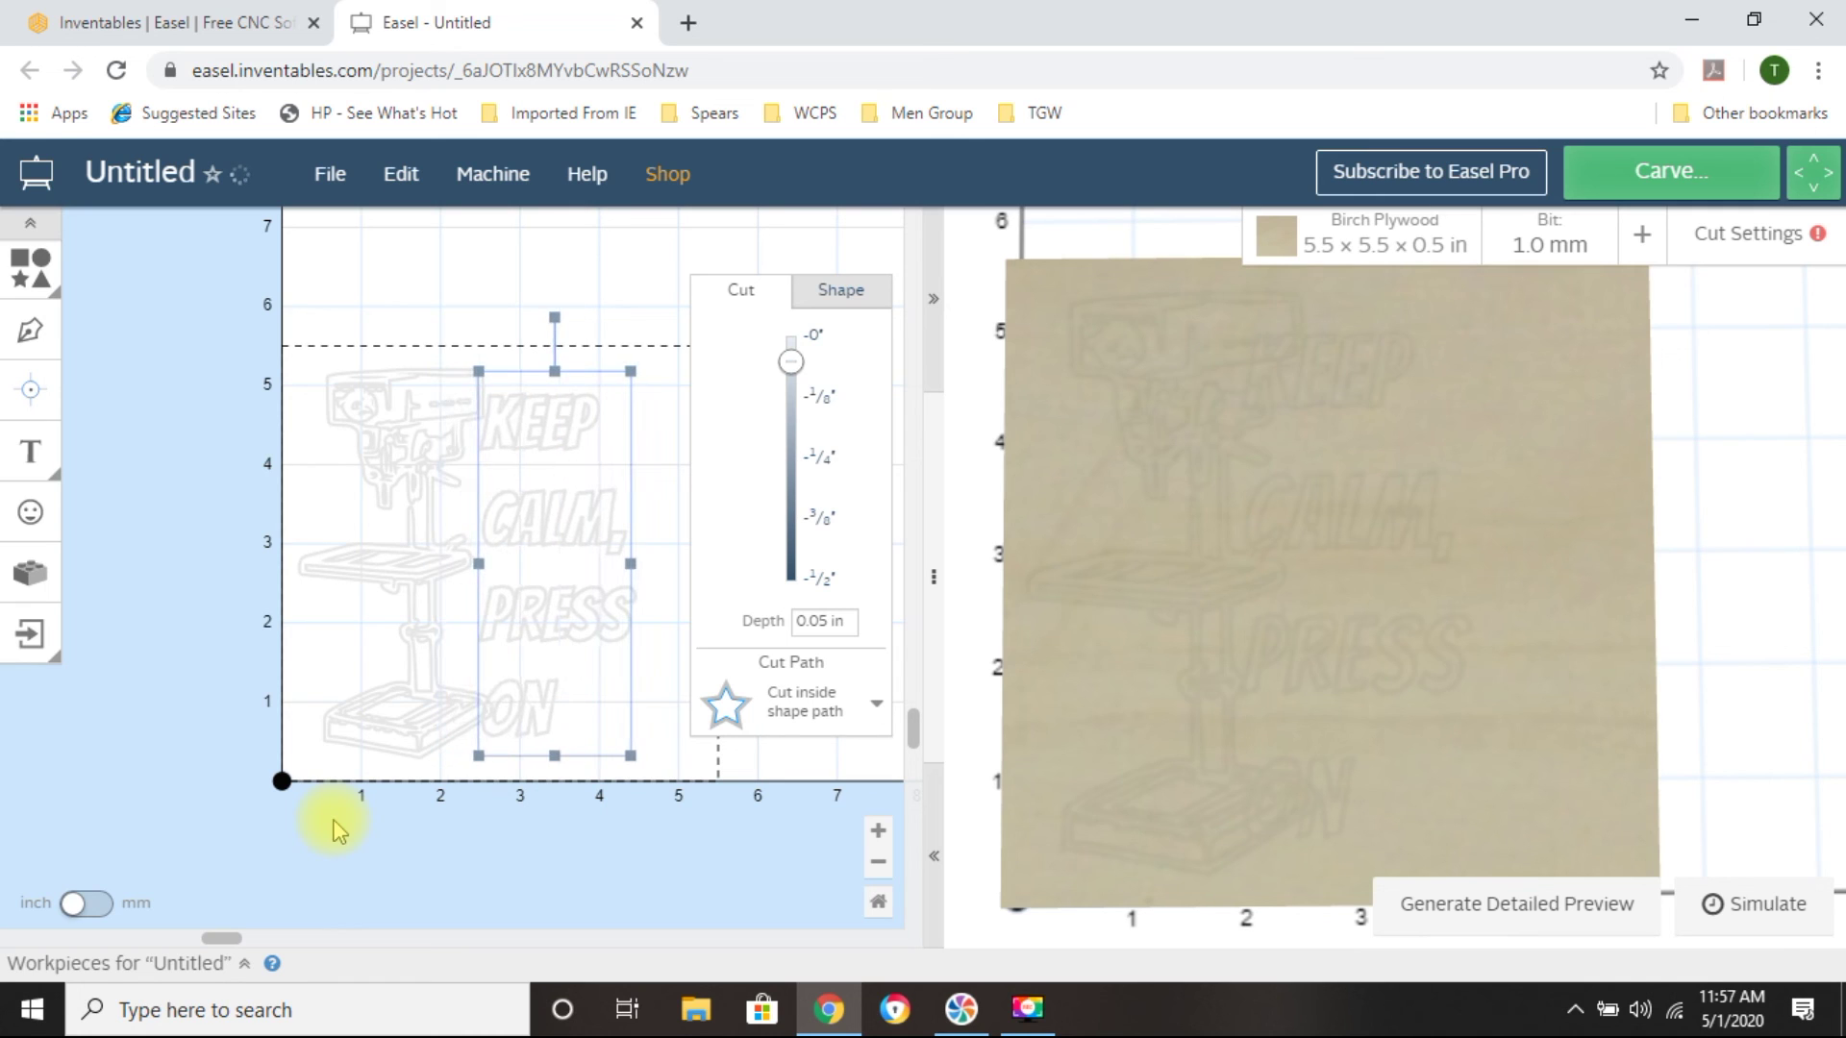
key(Right)
key(Right)
key(Right)
key(Right)
key(Right)
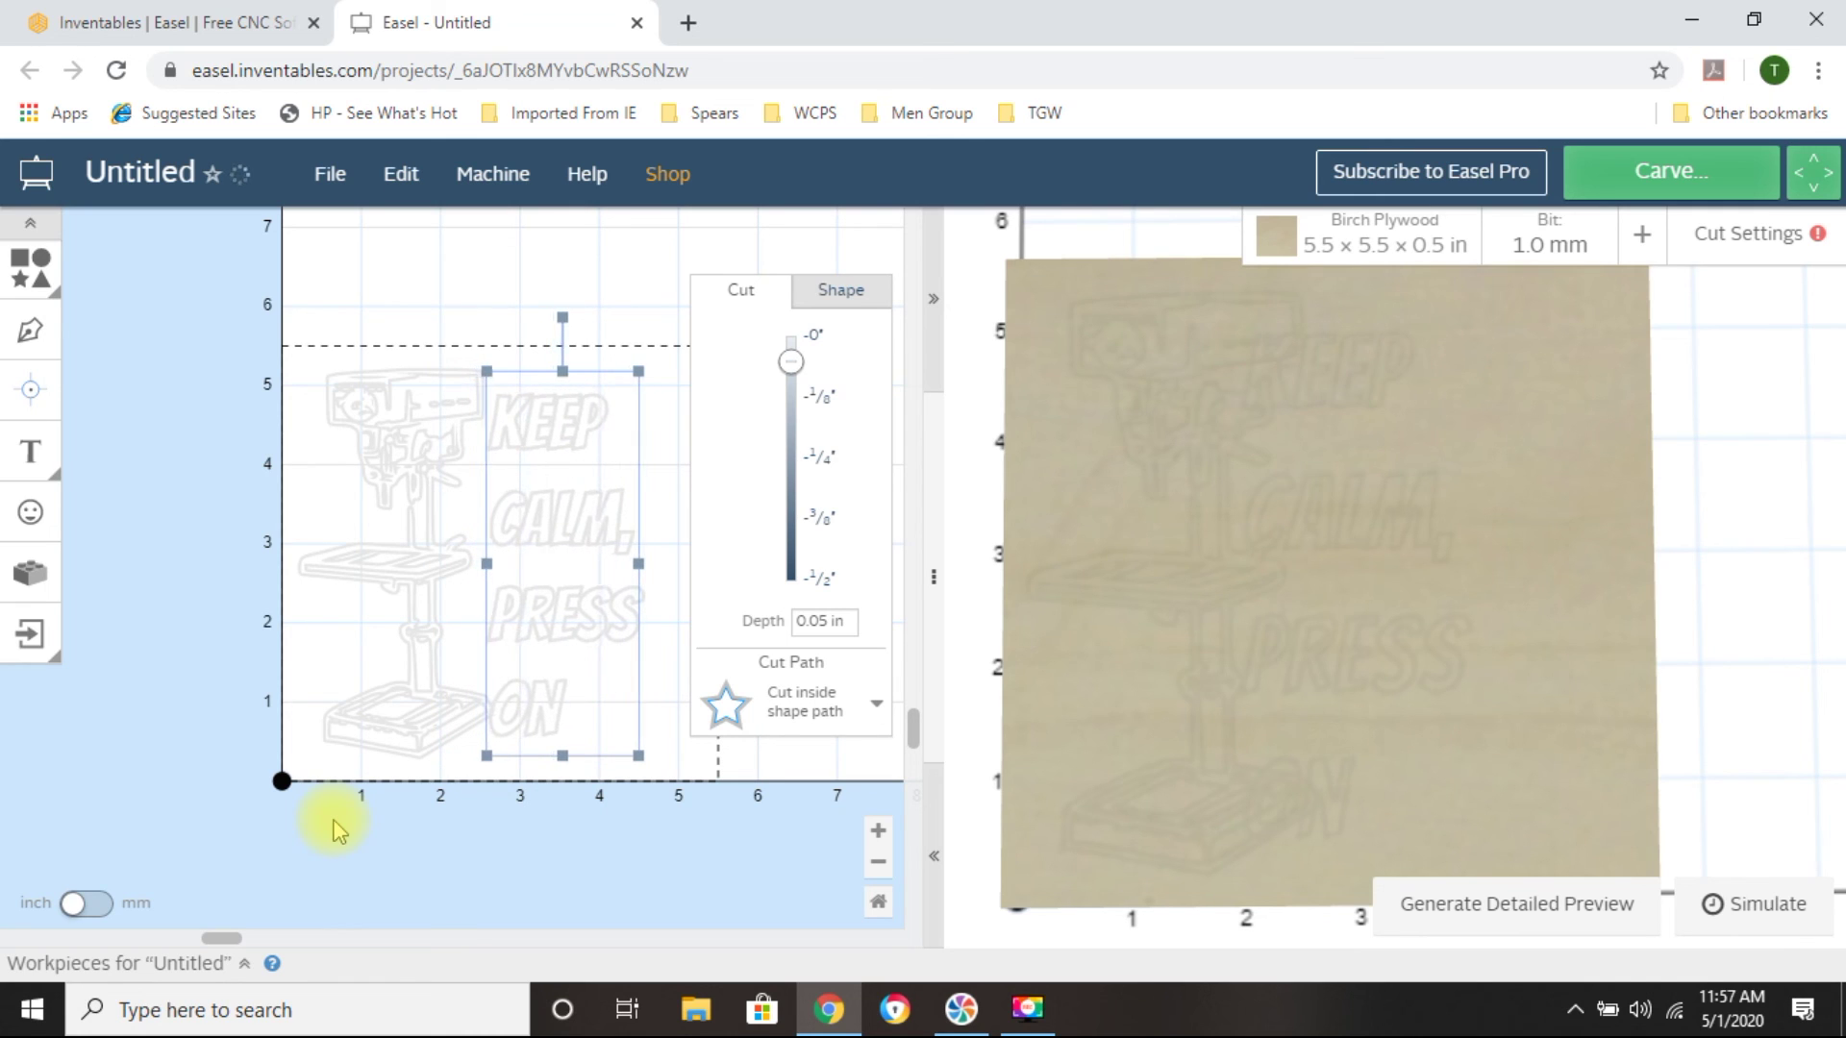
key(Right)
key(Right)
key(Right)
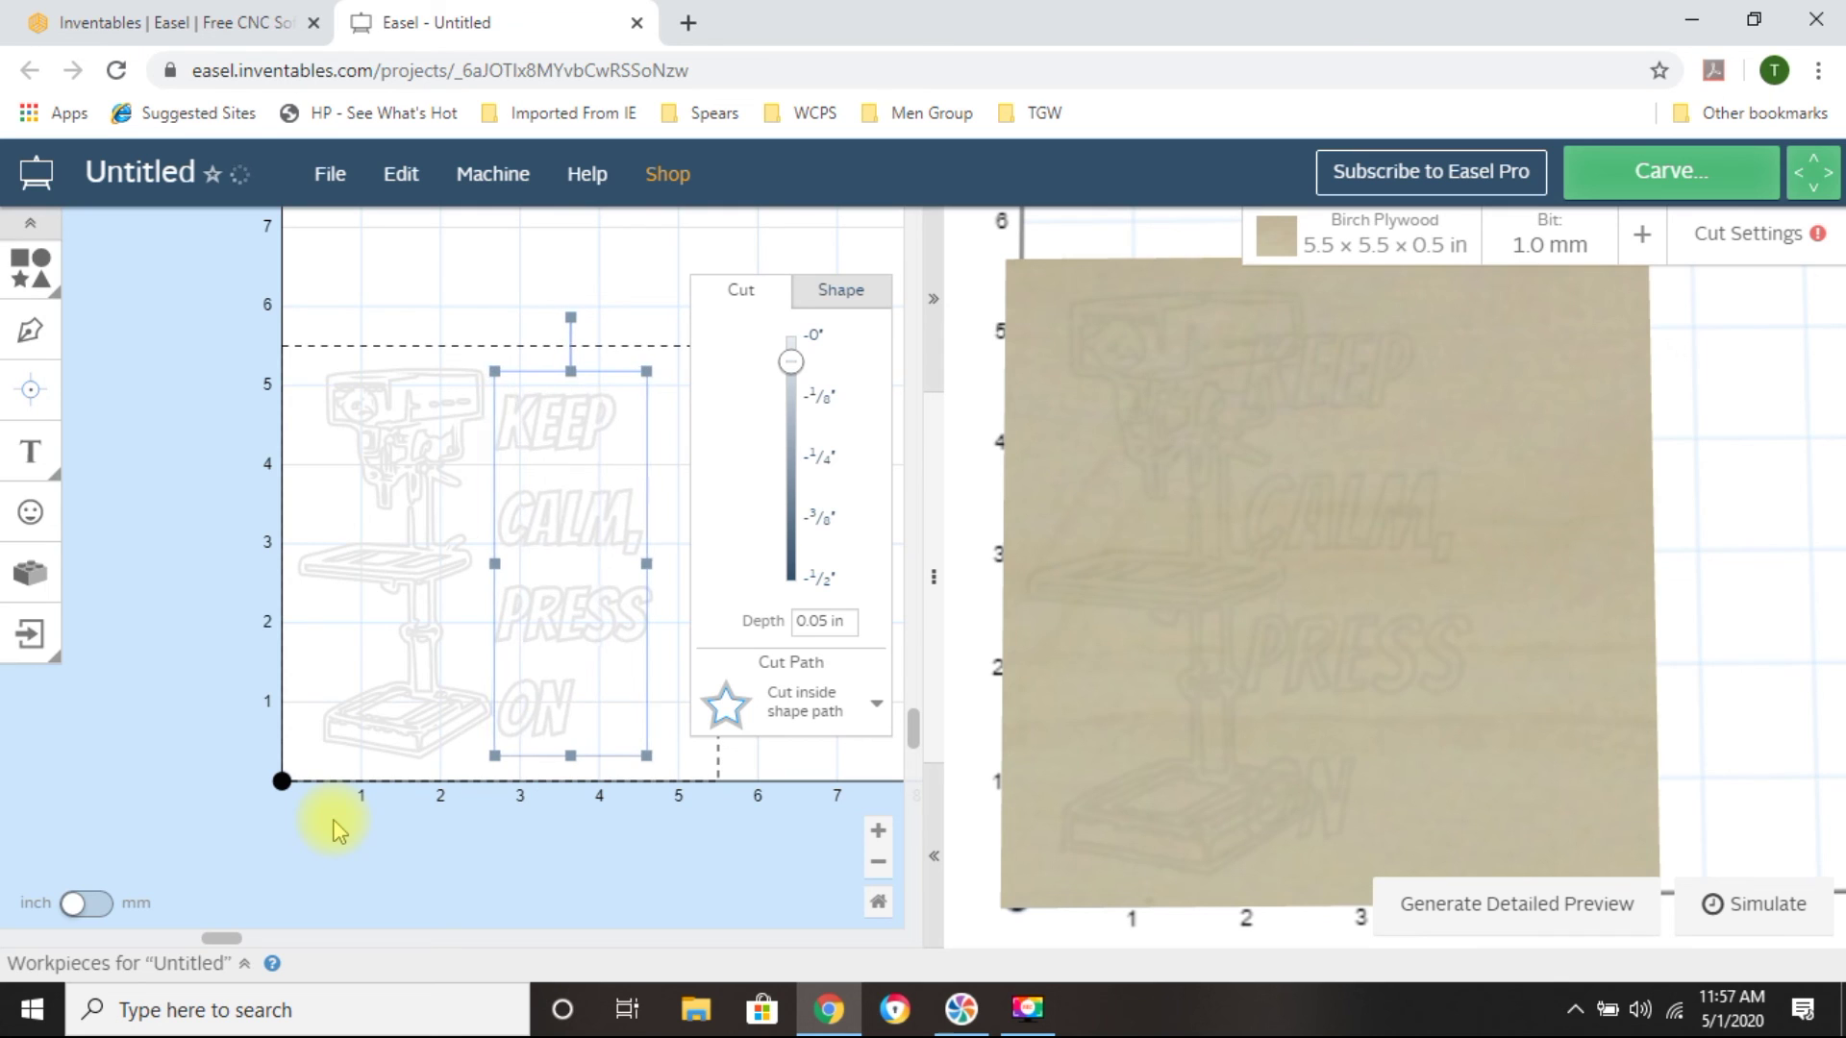
key(Right)
key(Right)
key(Right)
key(Right)
key(Right)
key(Right)
key(Right)
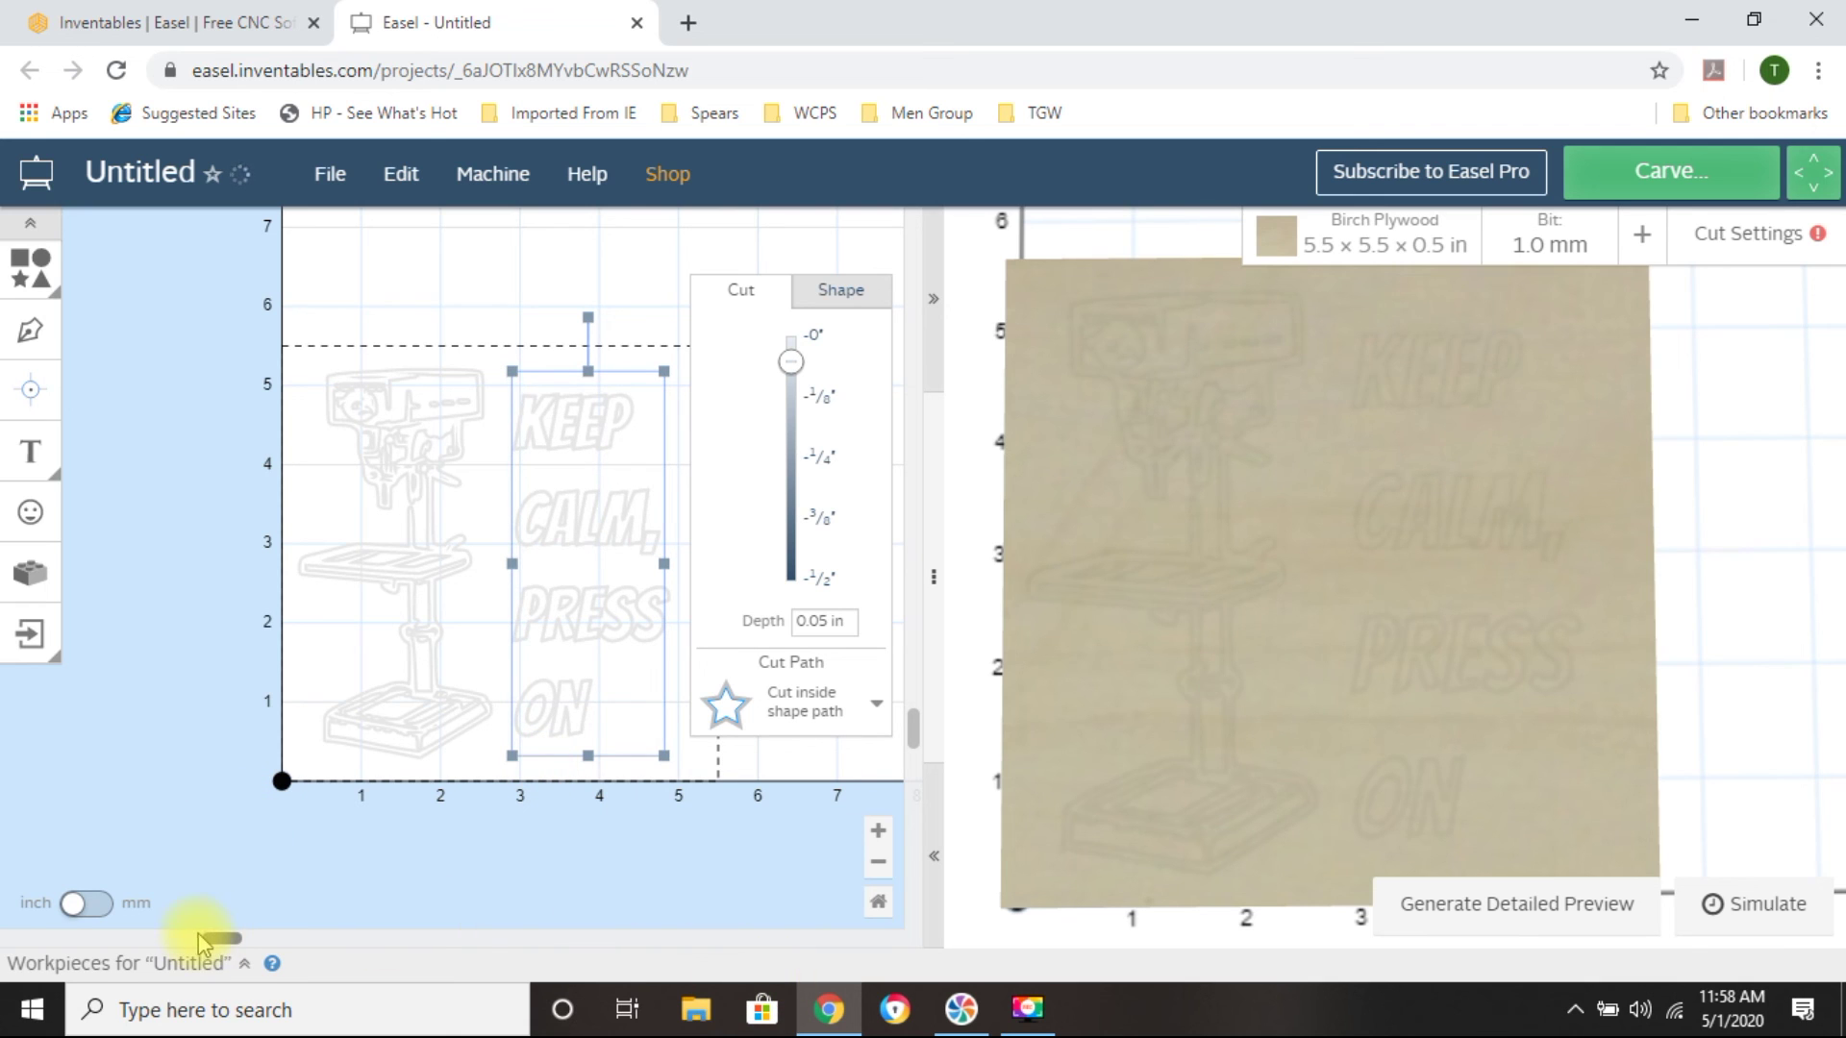
Enlarge the text block proportionally to about 2.1 in wide by 5.2 in high and center it to the material
drag(211, 937, 354, 937)
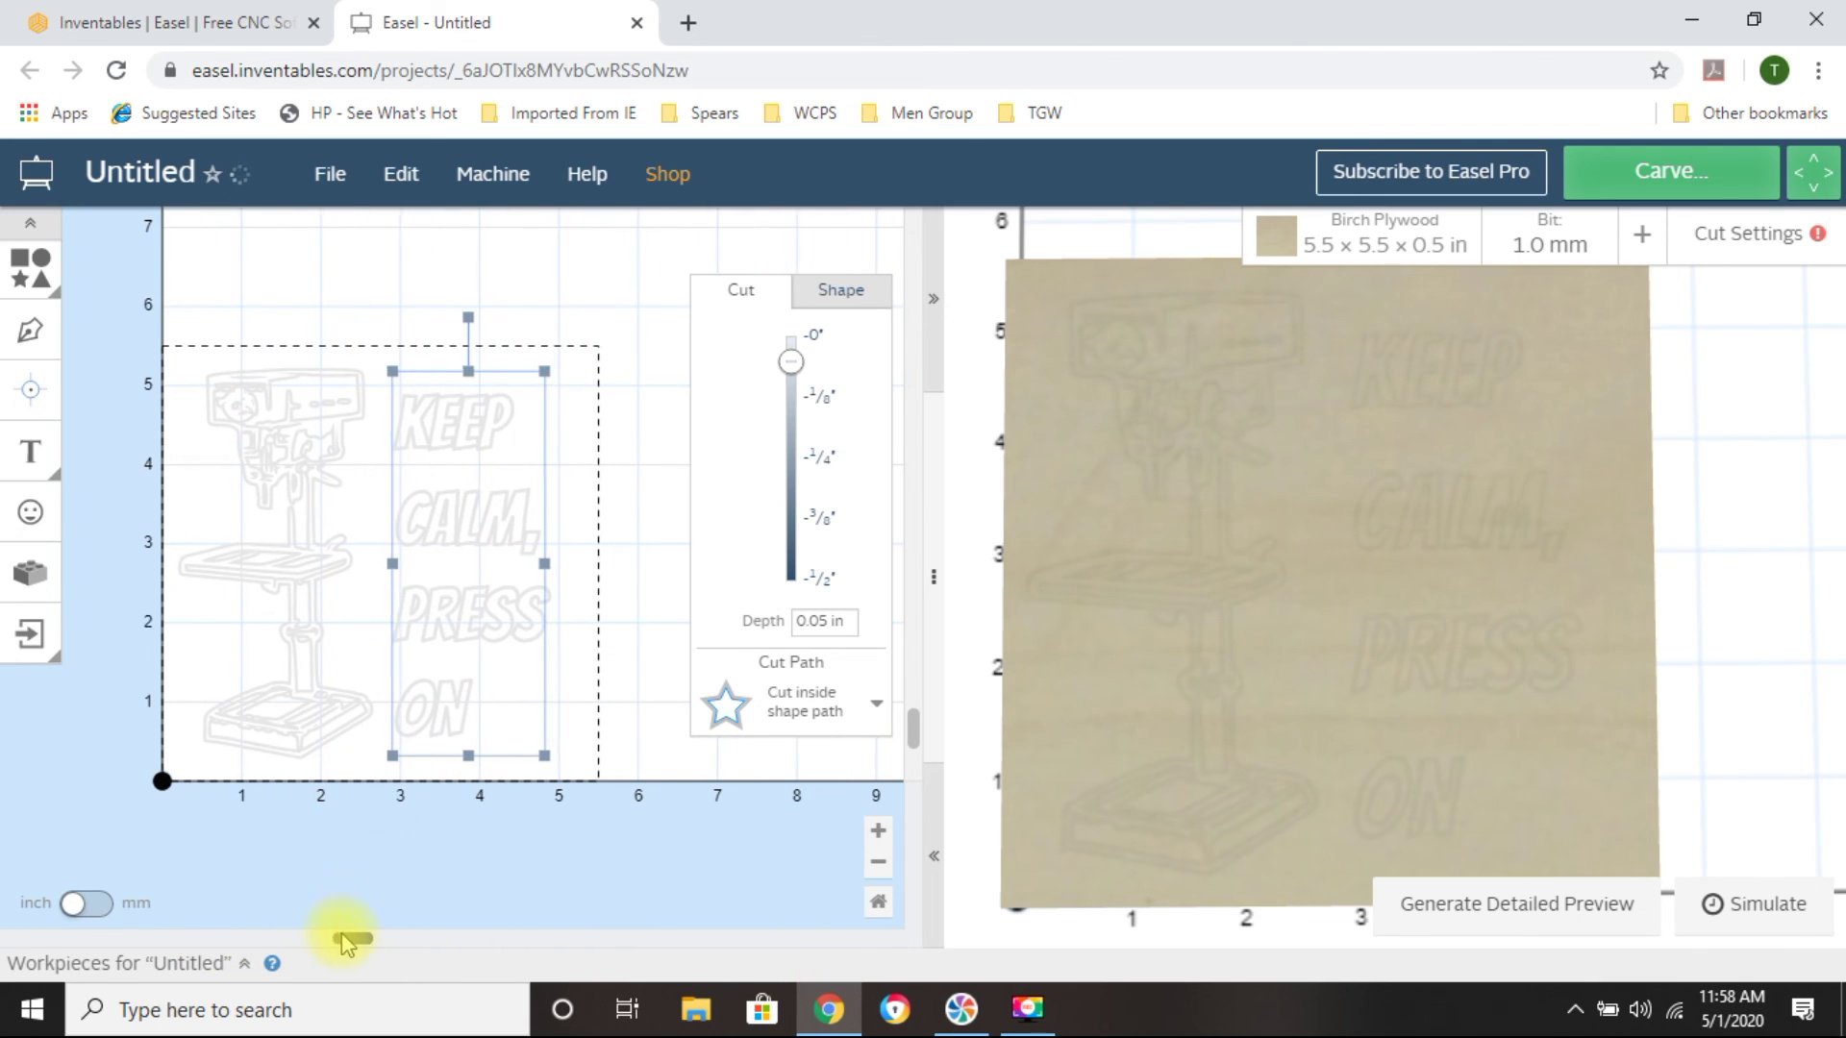
drag(541, 369, 605, 363)
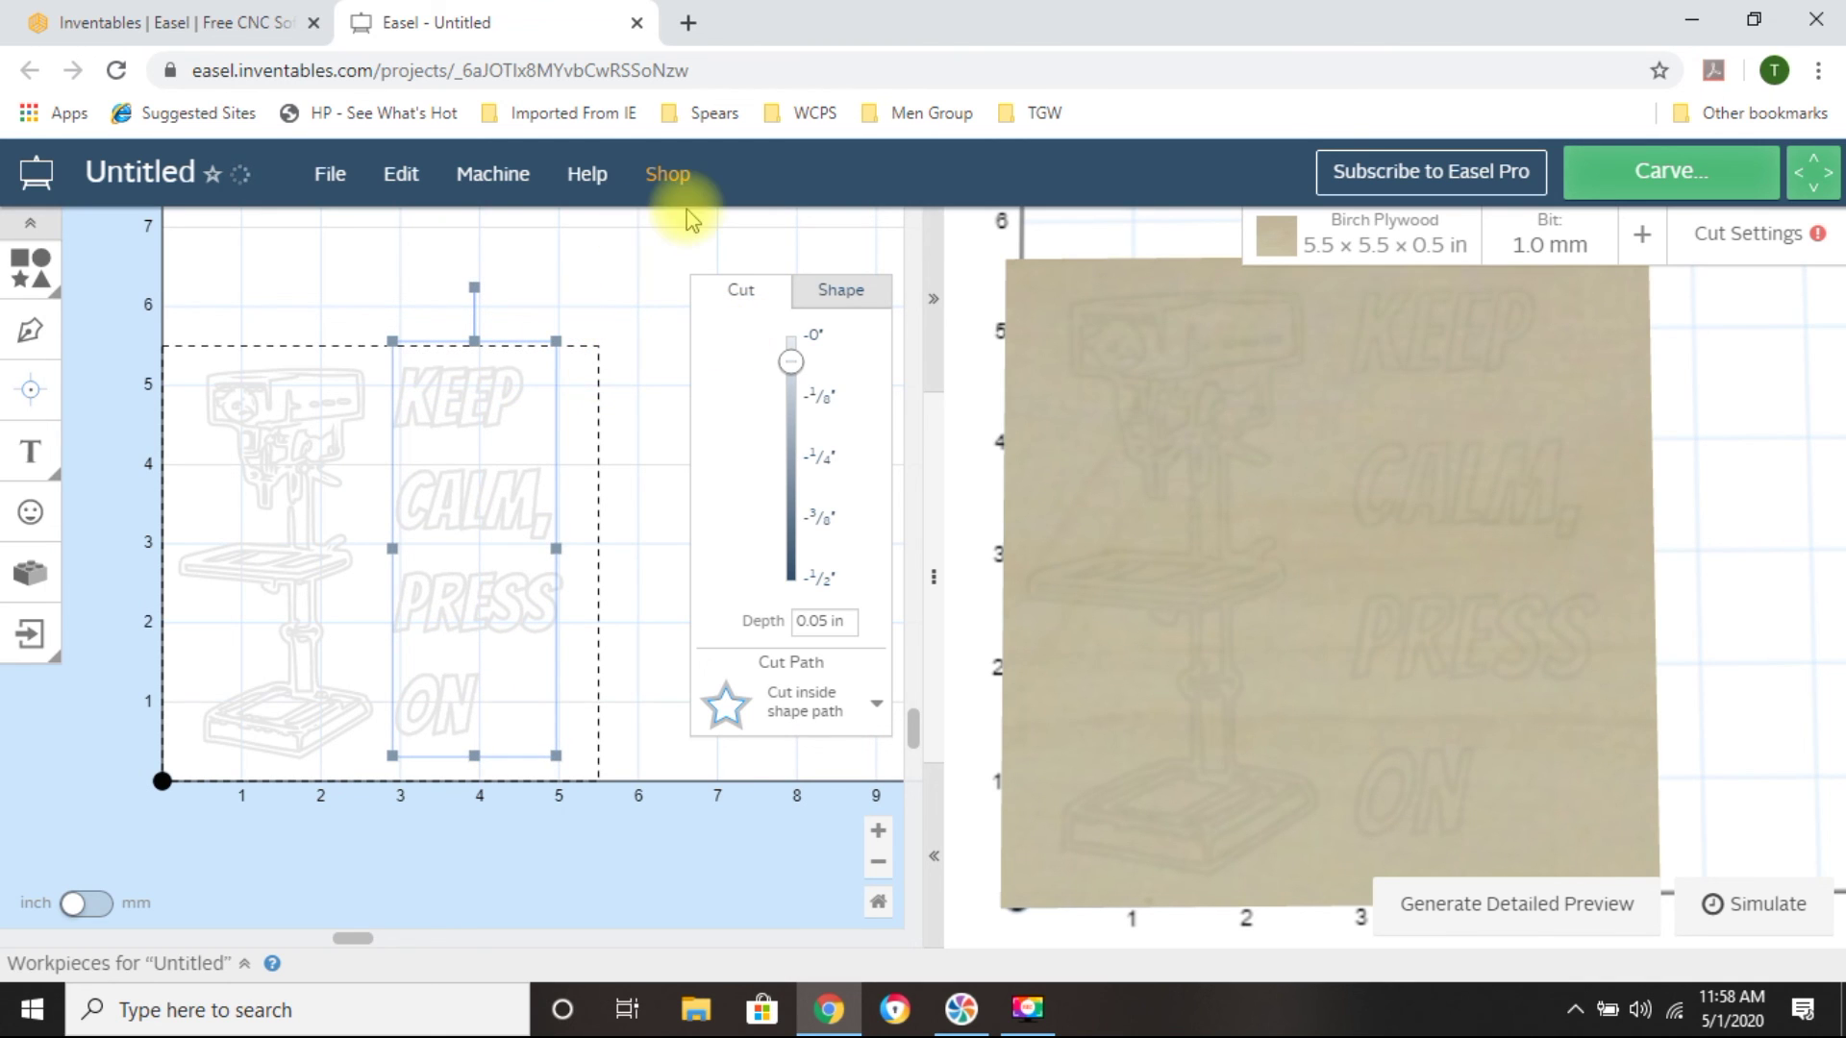
click(401, 173)
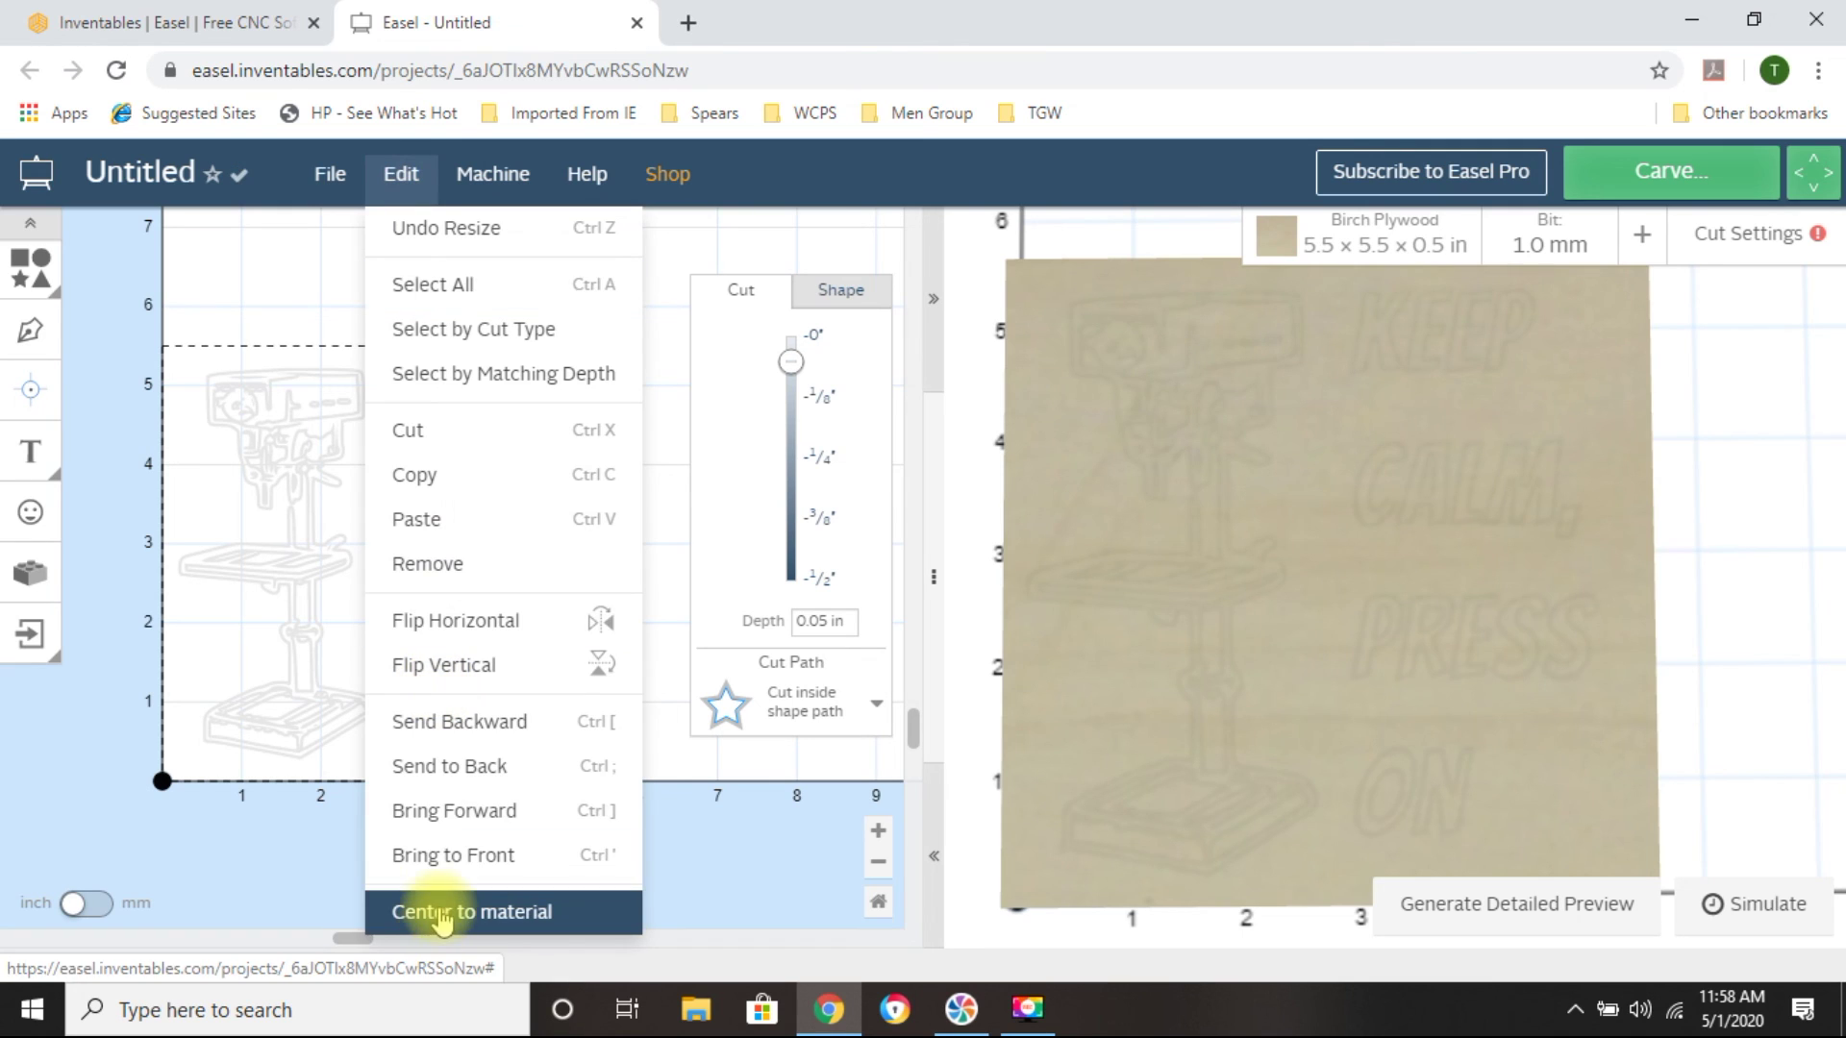
click(442, 916)
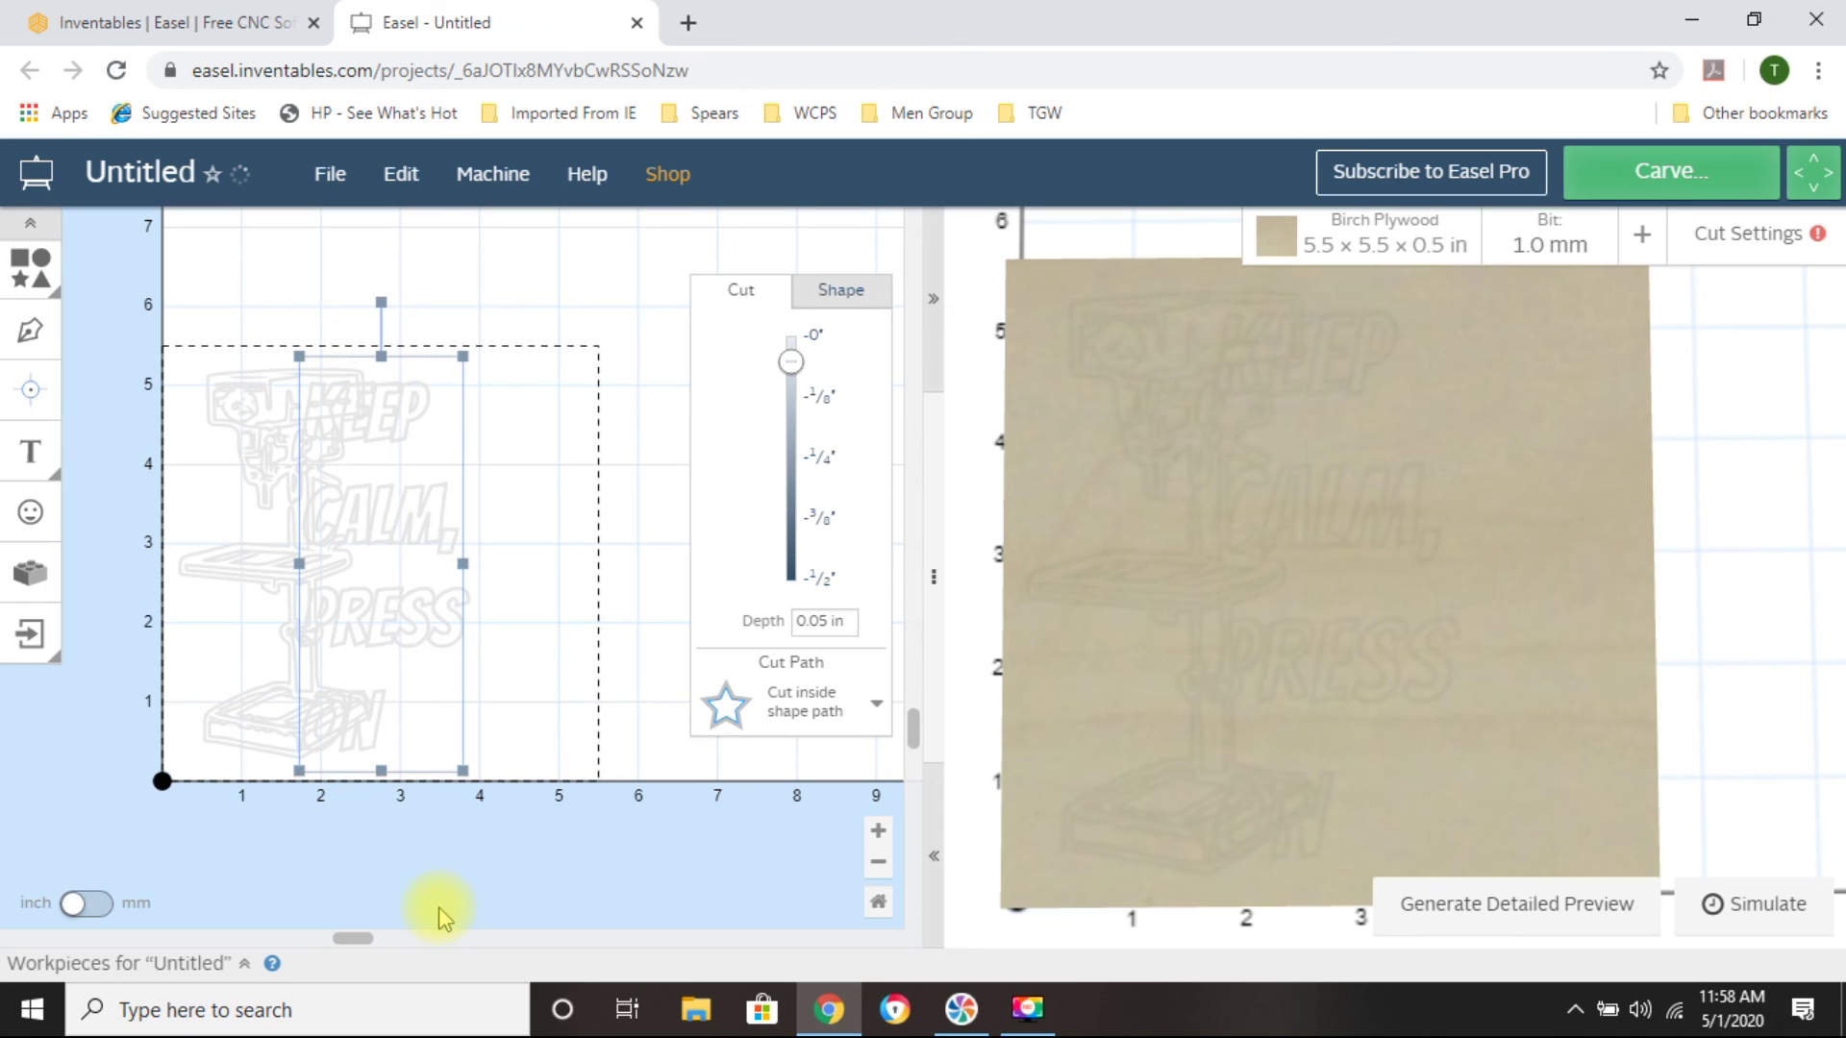
Nudge the enlarged text block horizontally away from the drill press until its left side sits at about 3 in
key(ctrl+z)
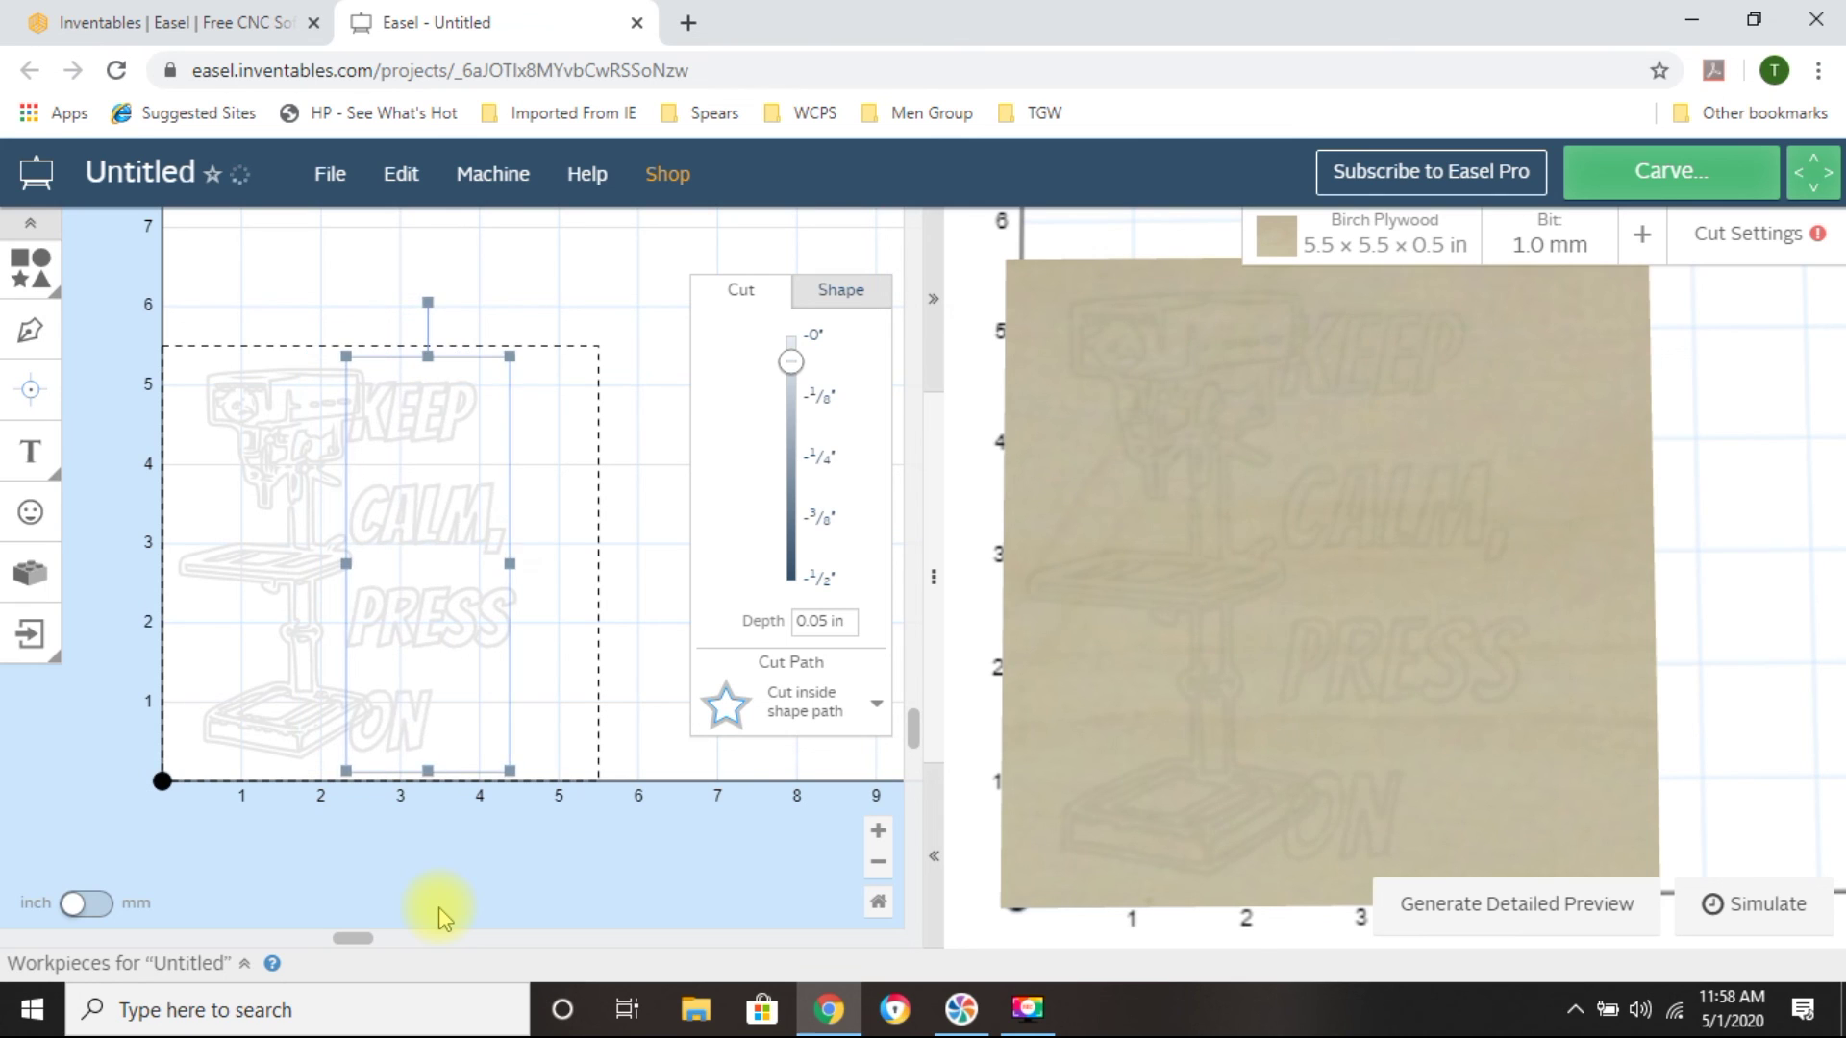
key(Right)
key(Right)
key(Right)
key(Right)
key(Right)
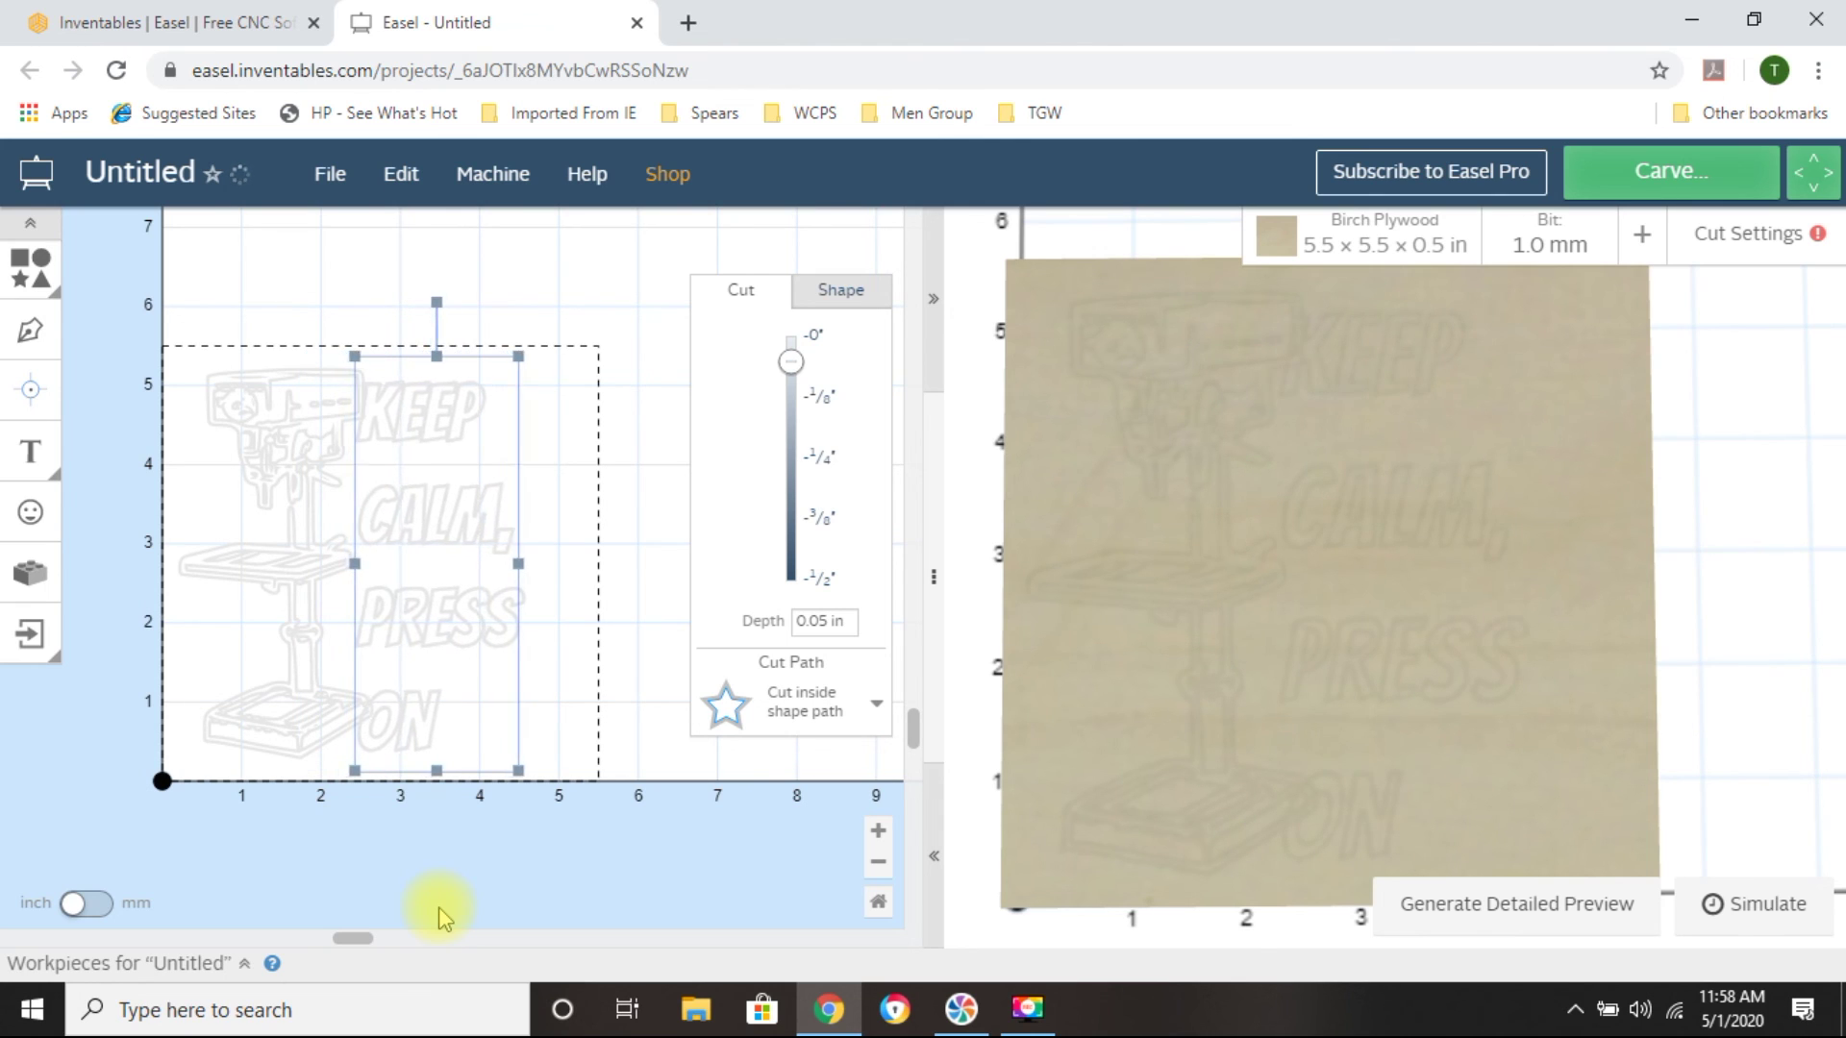
key(Right)
key(Right)
key(Right)
key(Right)
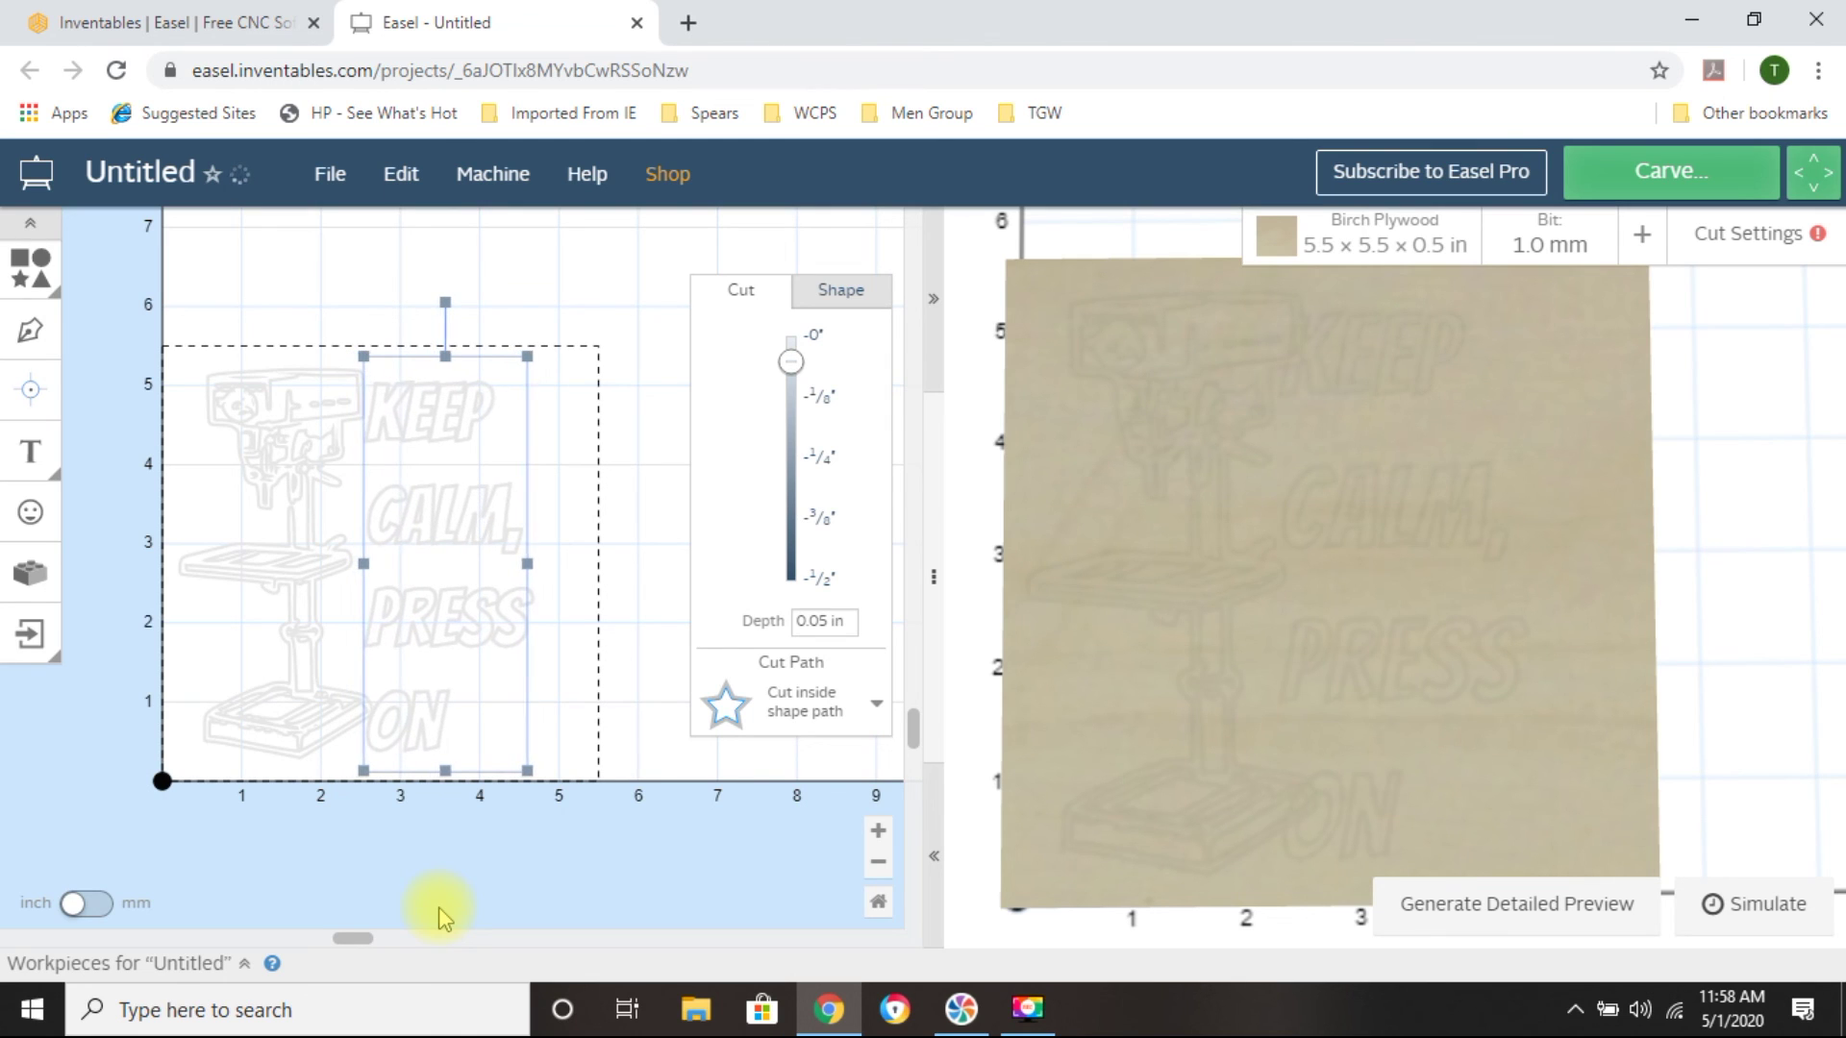
key(Right)
key(Right)
key(Right)
key(Right)
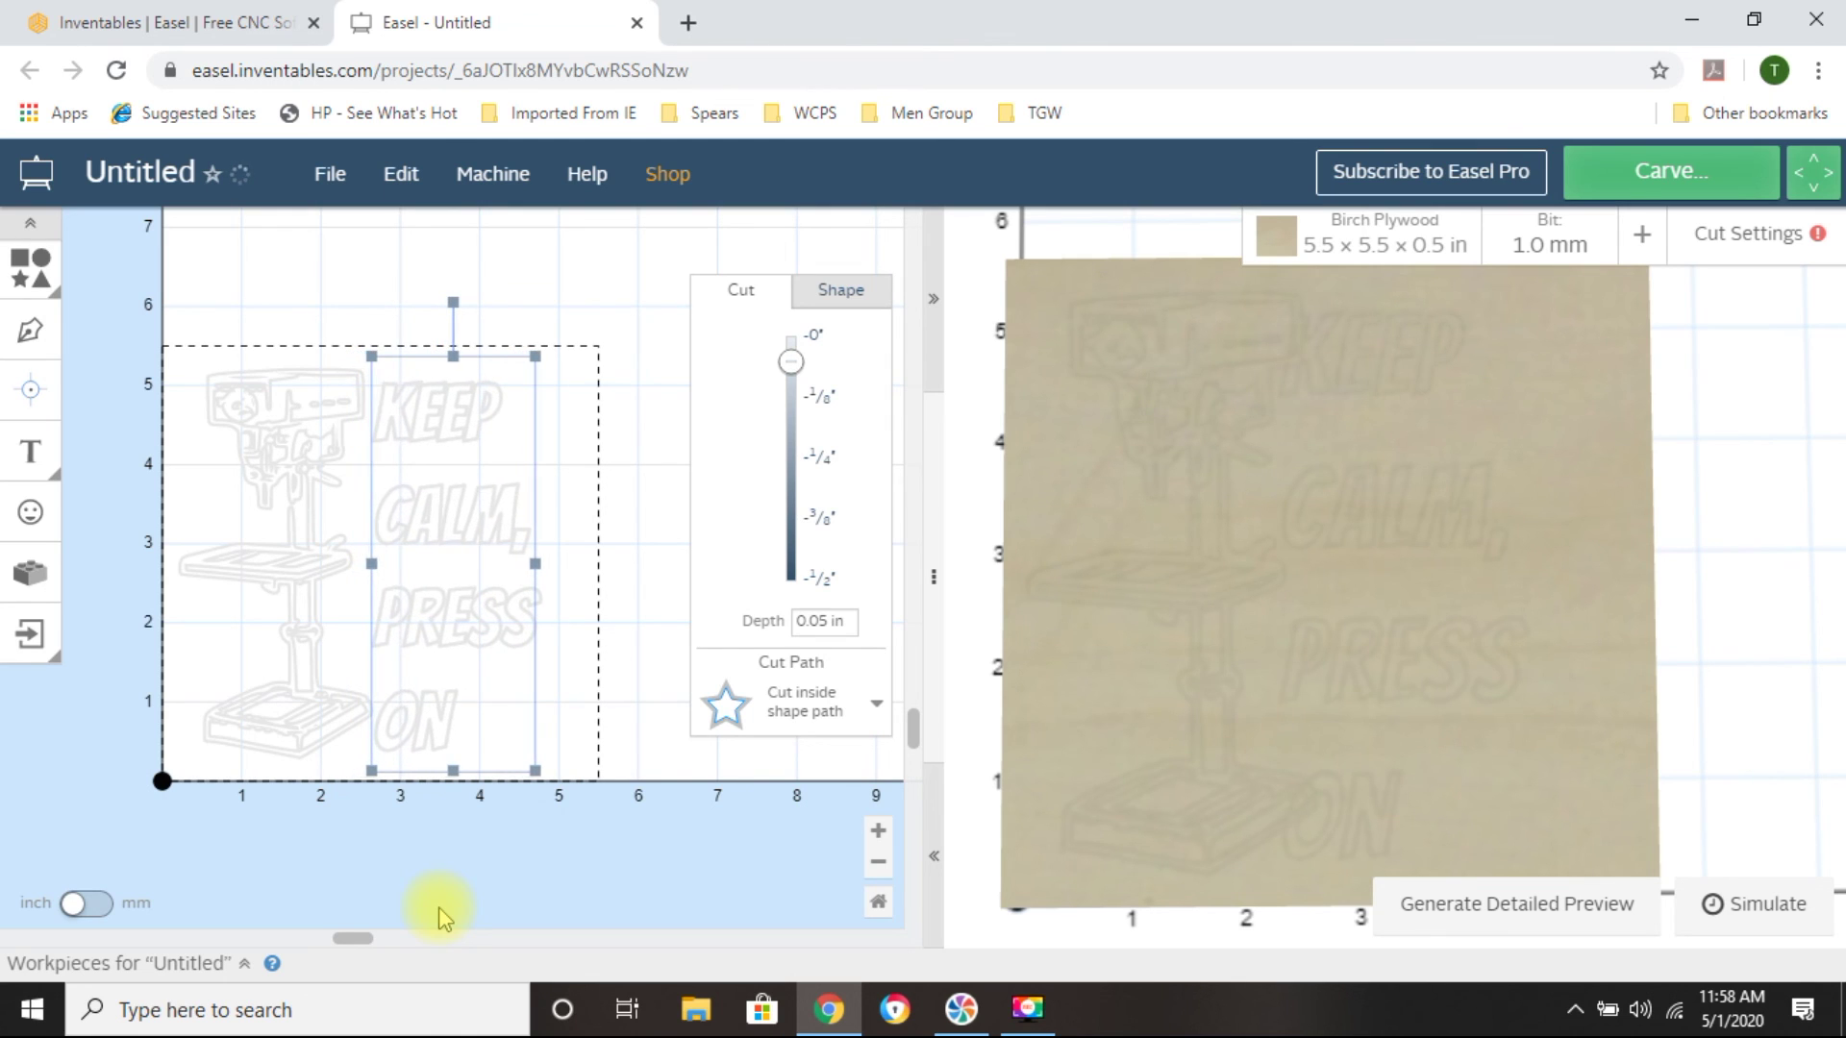
key(Right)
key(Right)
key(Right)
key(Right)
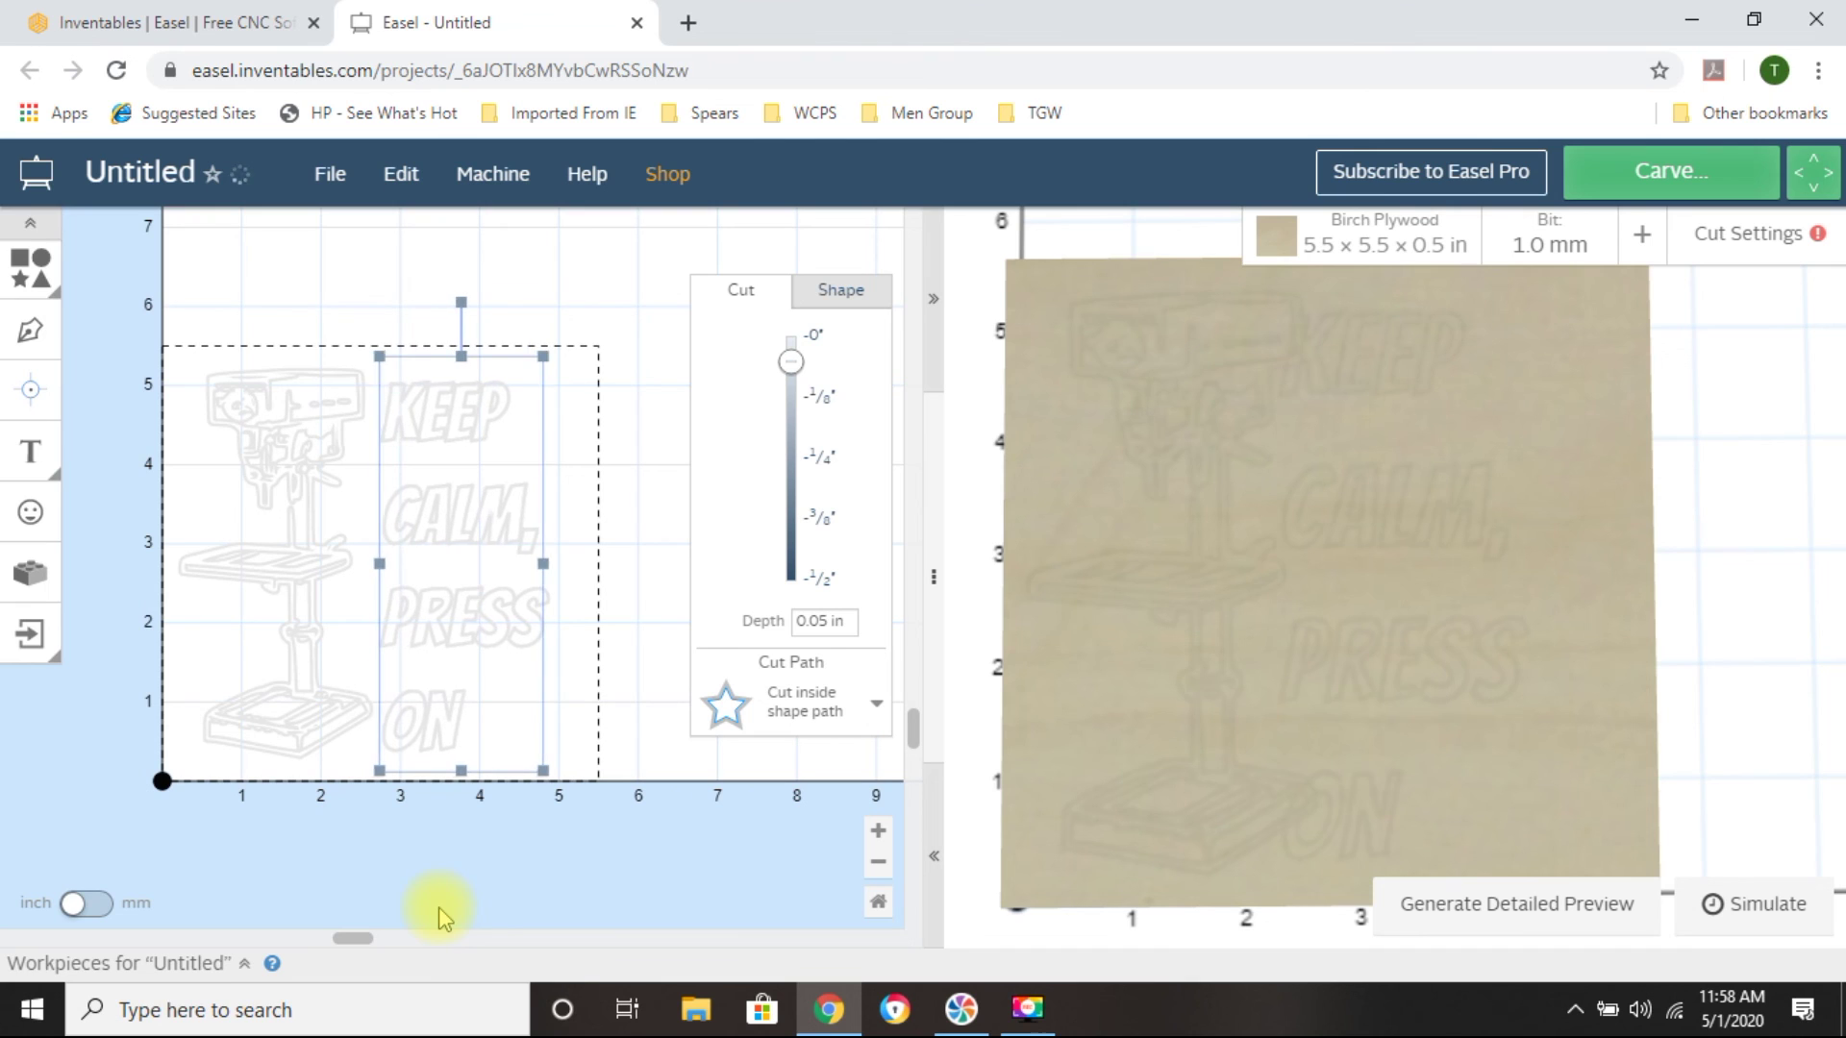
key(Right)
key(Right)
key(Right)
key(Right)
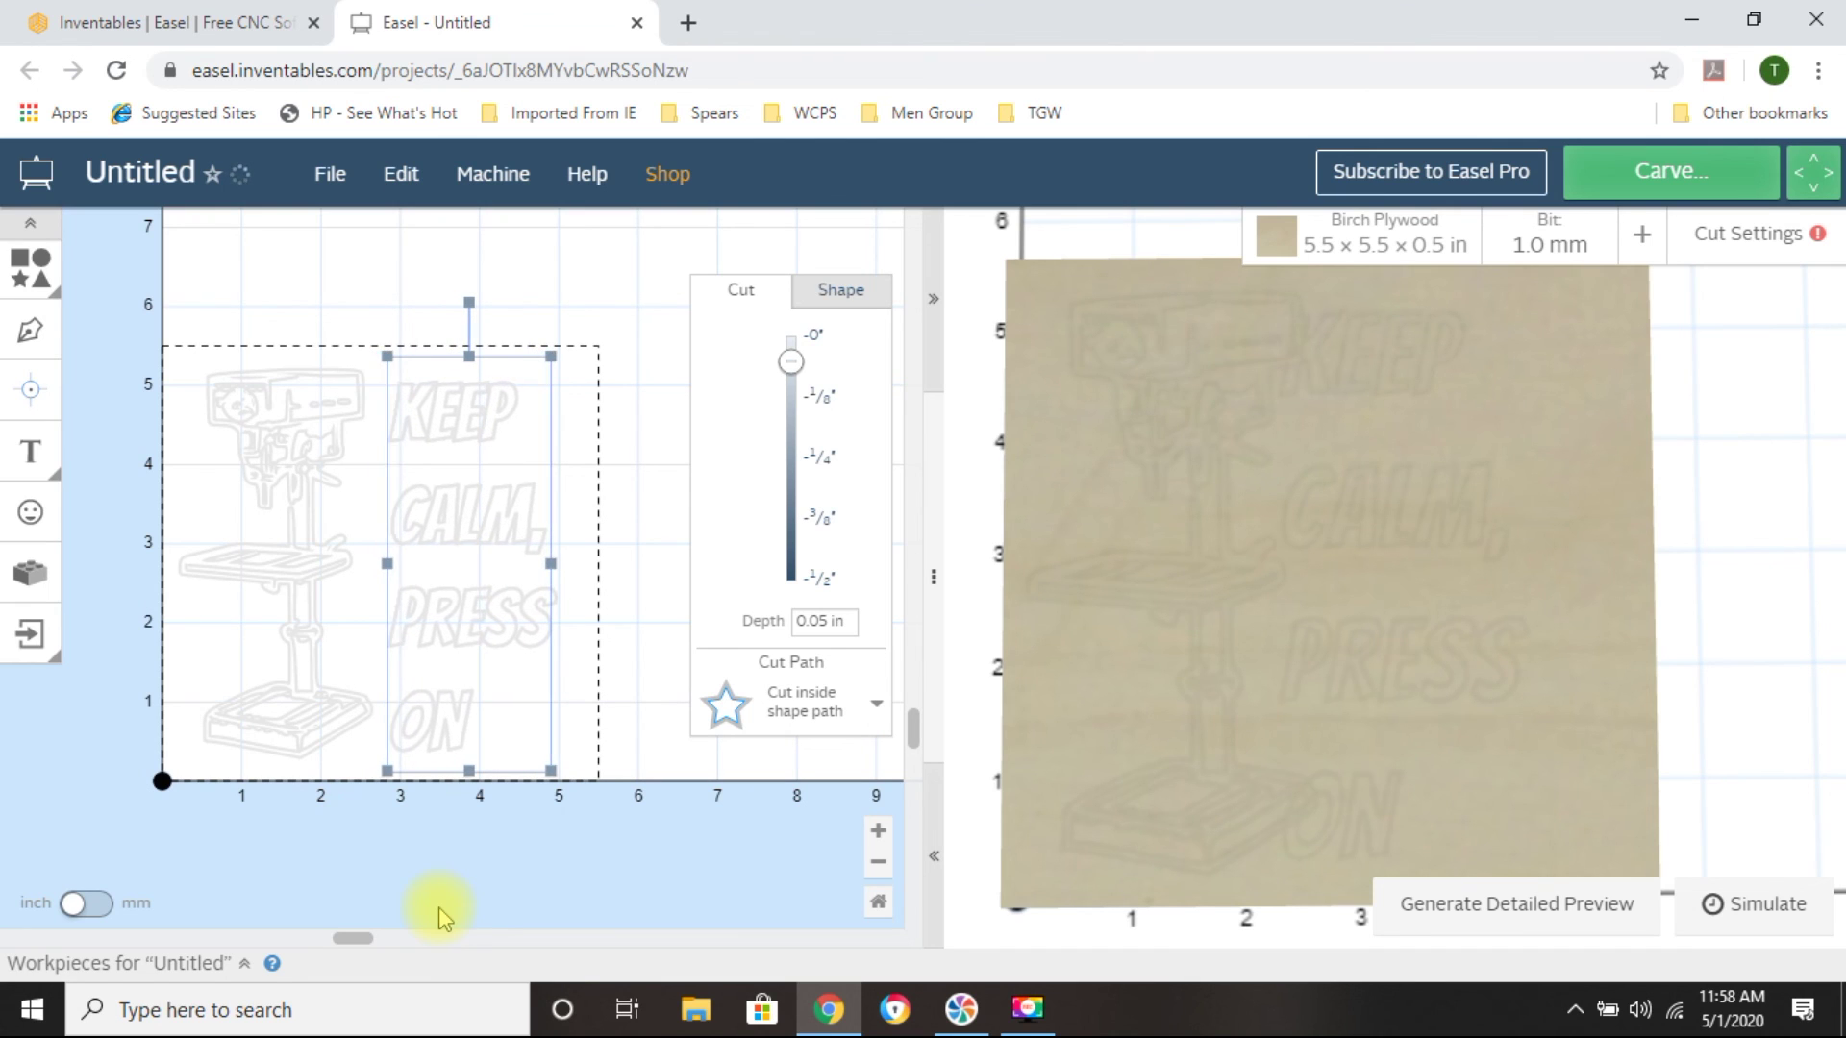
key(Right)
key(Right)
key(Right)
key(Right)
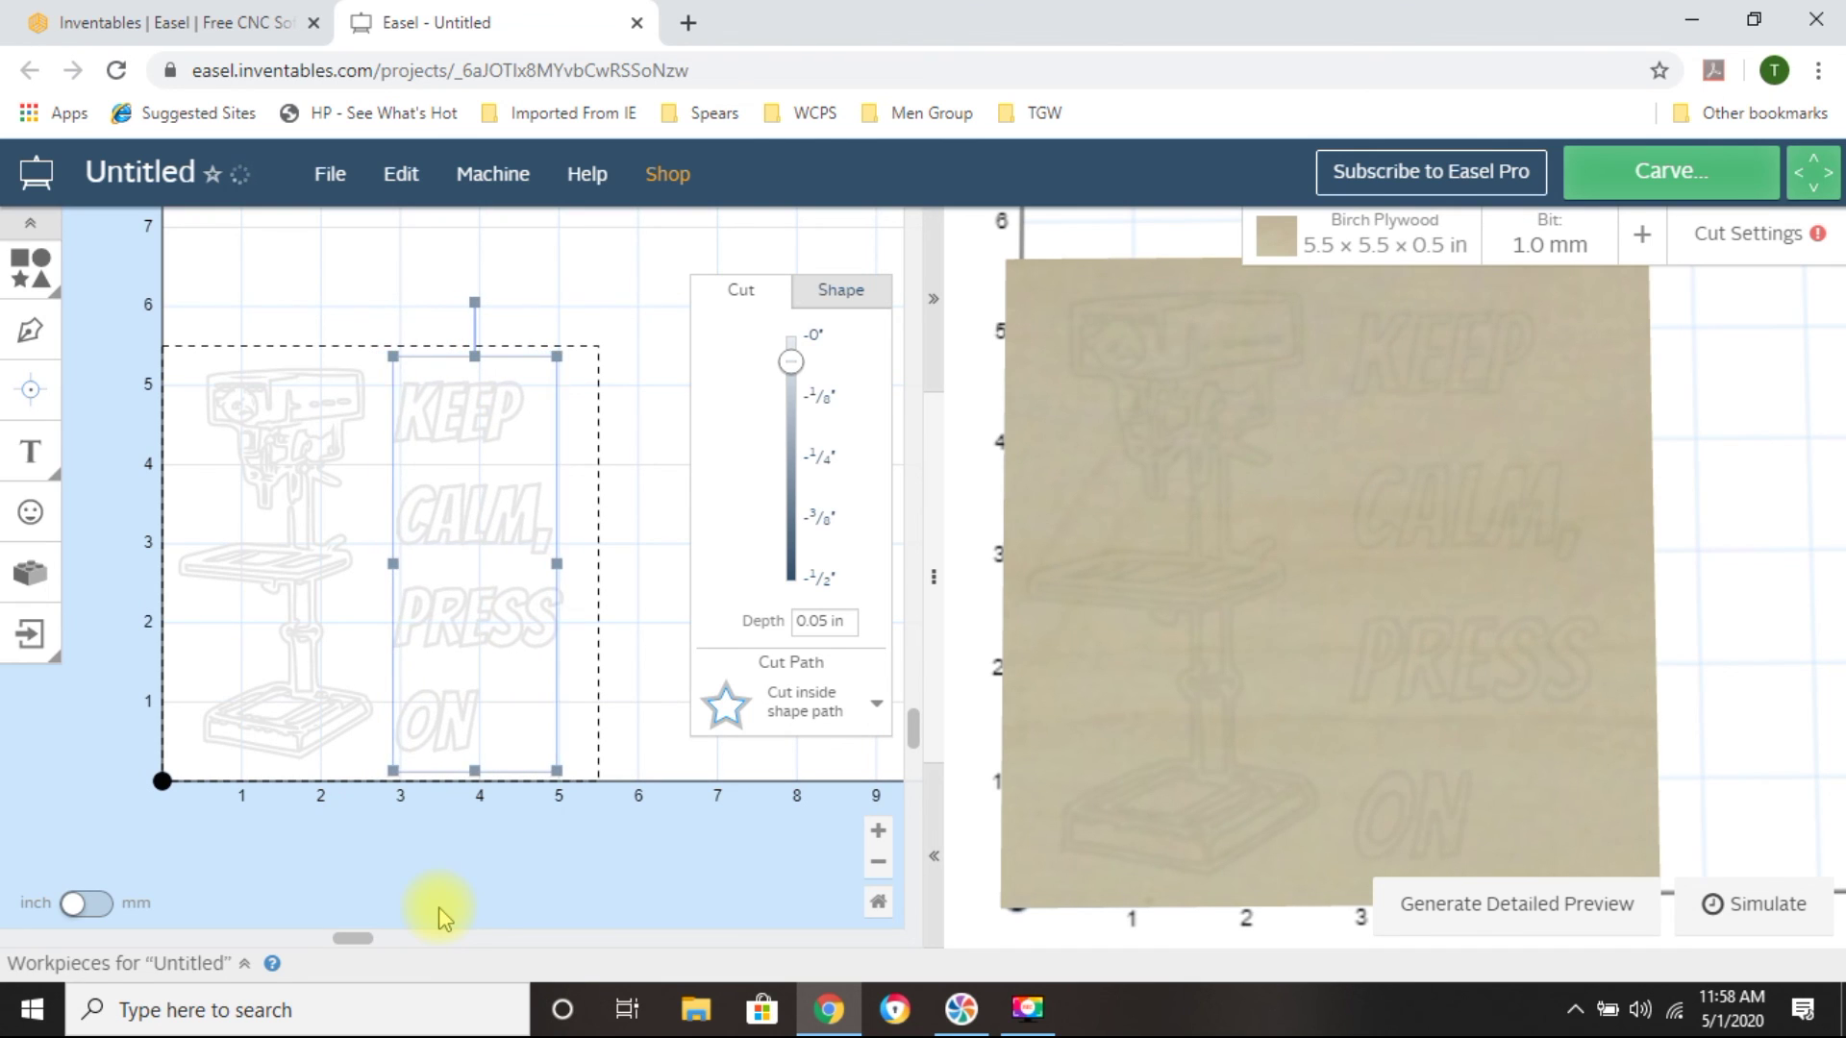
key(Right)
key(Right)
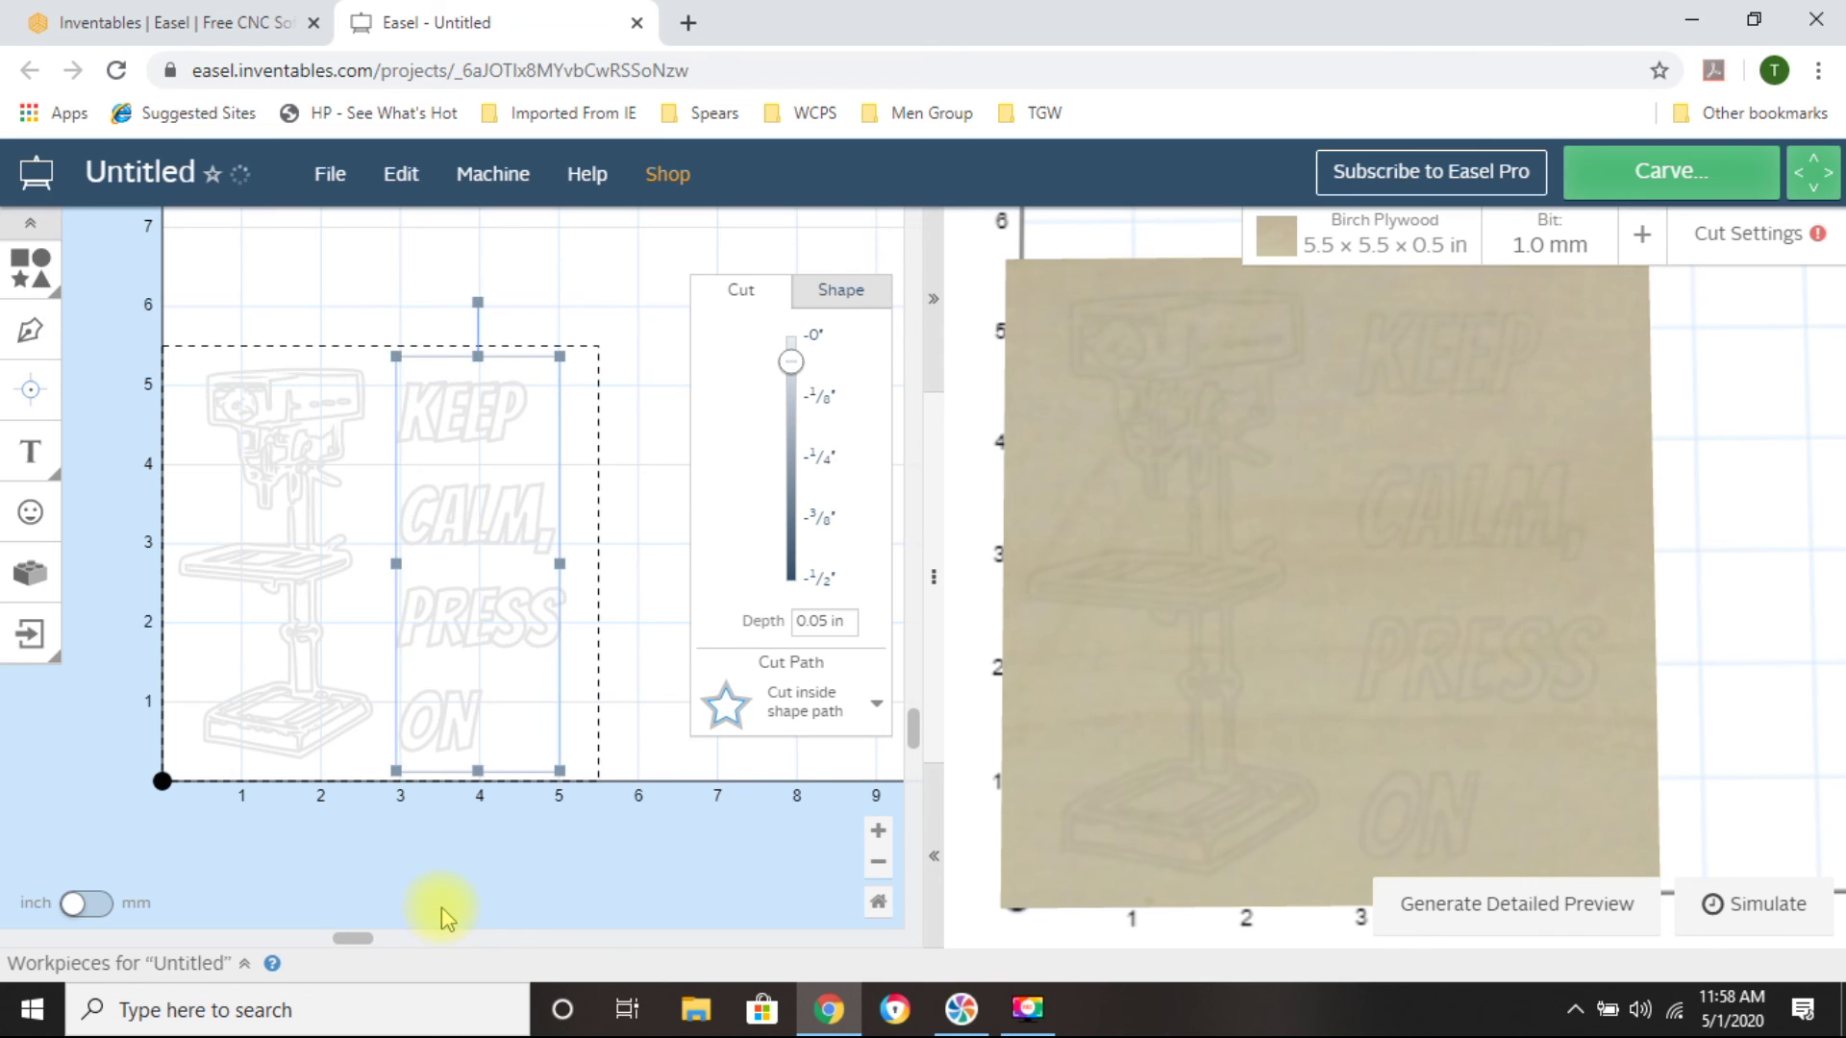
Deselect the text block and generate a detailed preview of the carving
click(323, 276)
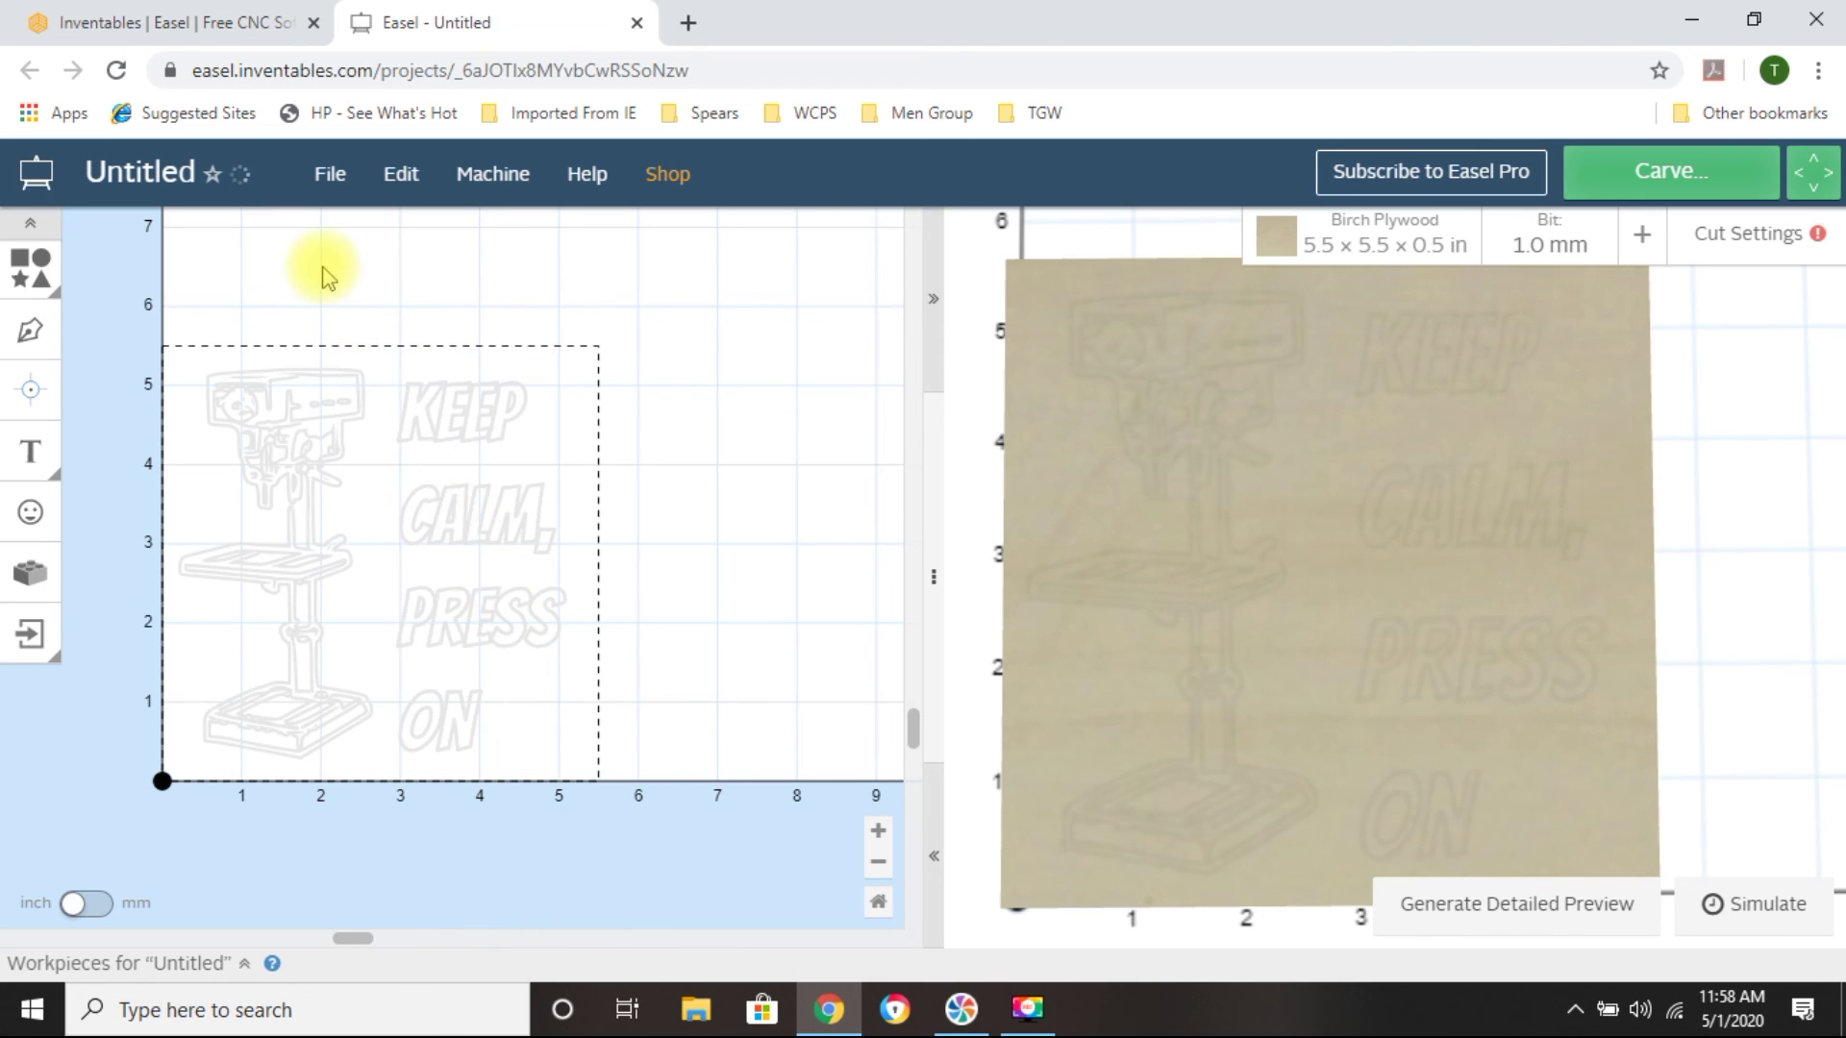
click(499, 520)
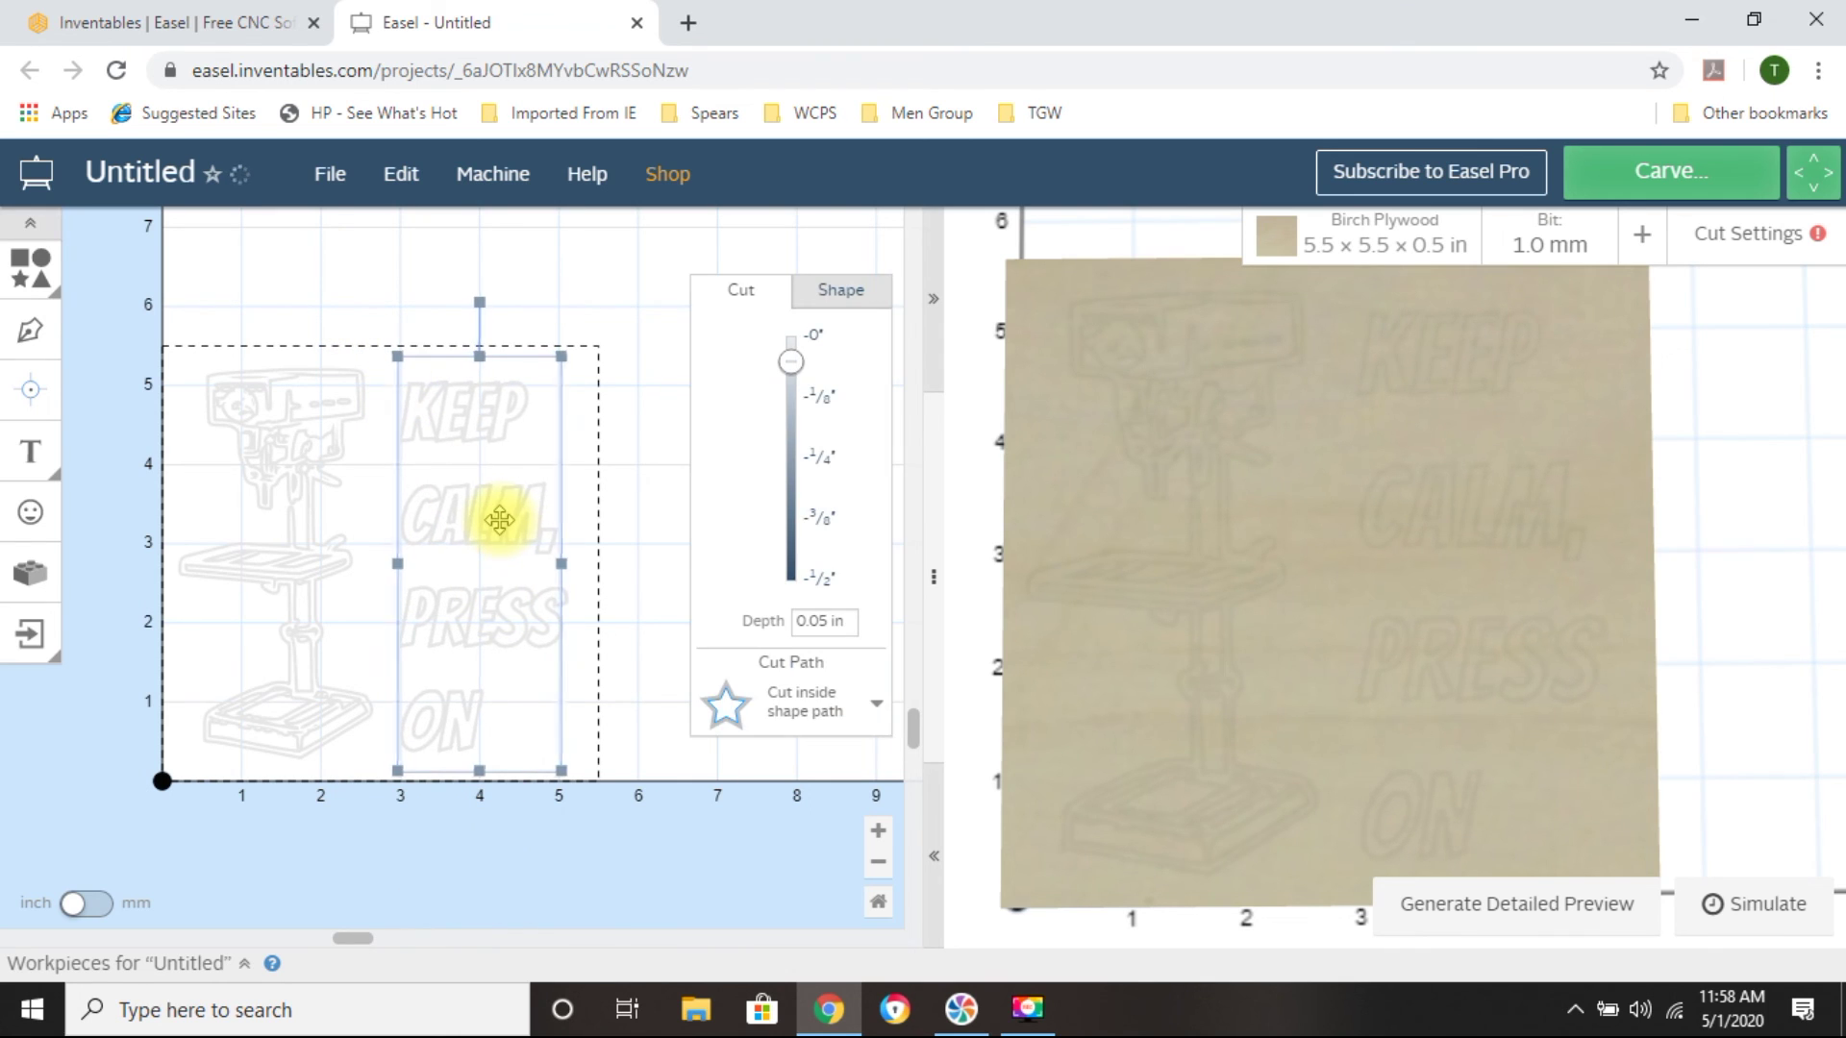
click(539, 301)
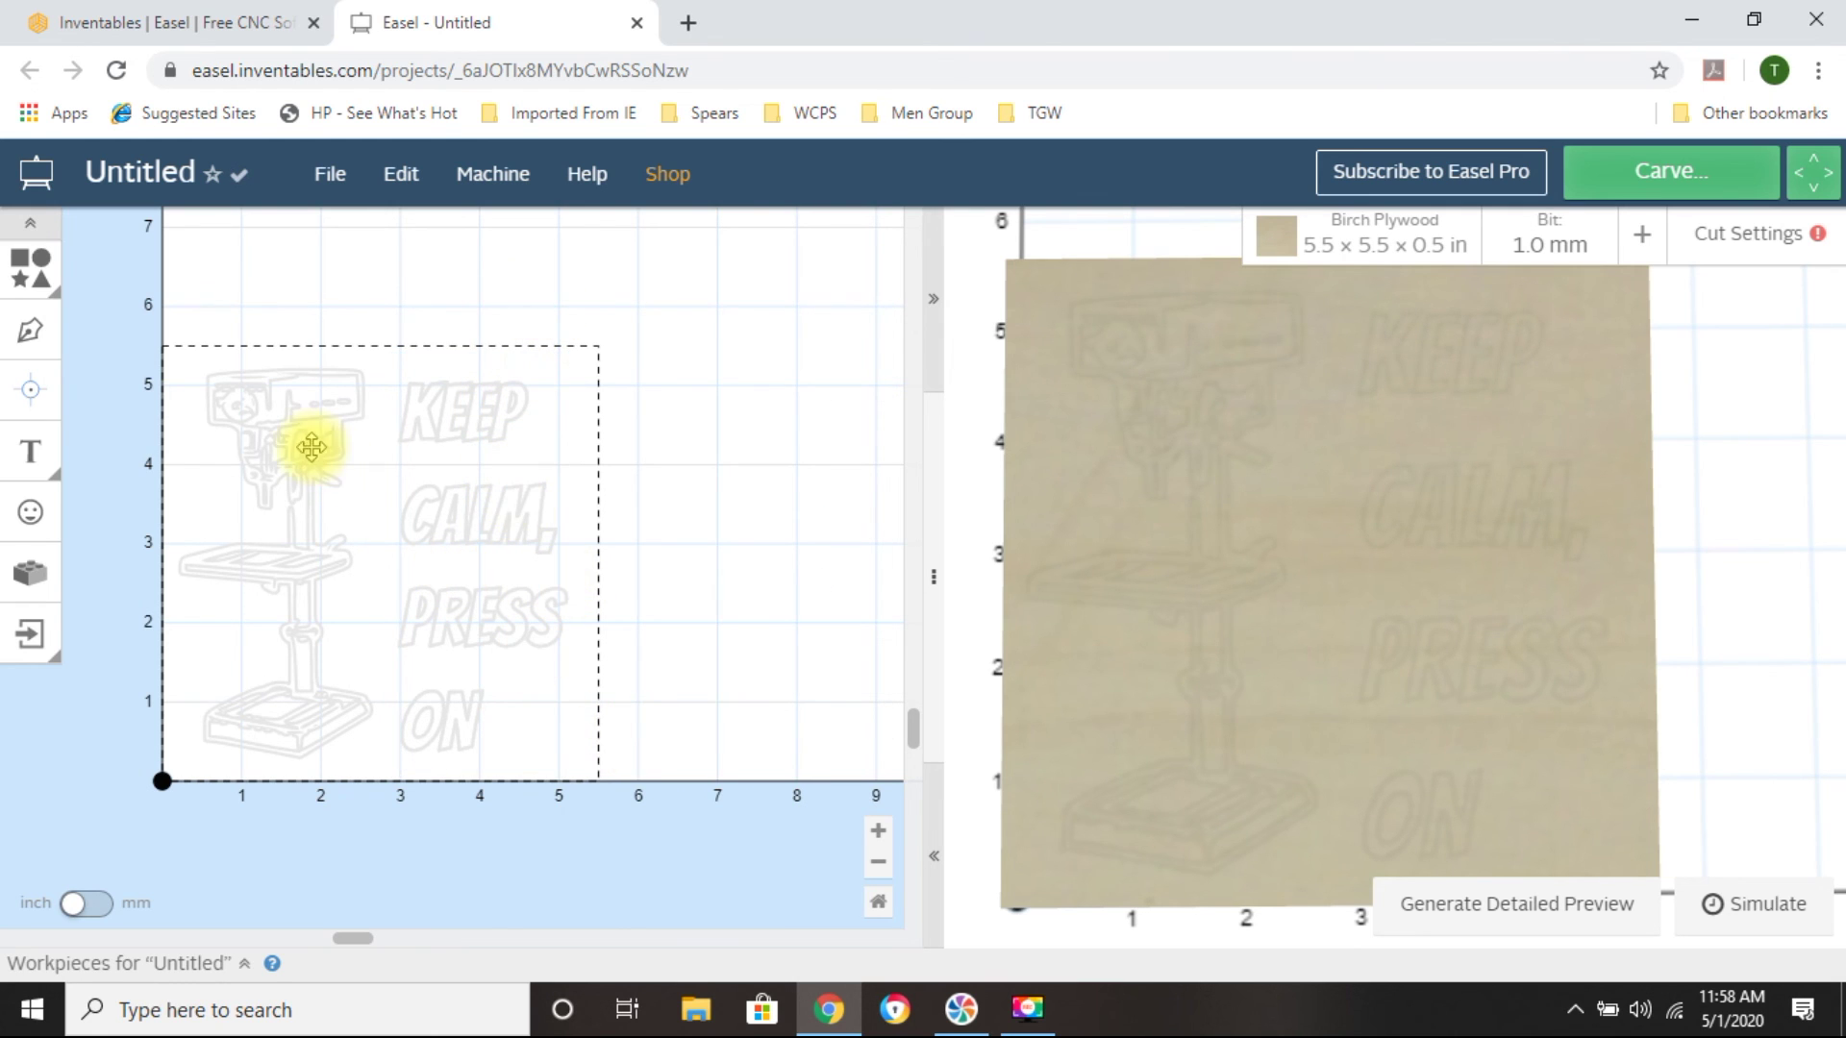
click(1485, 909)
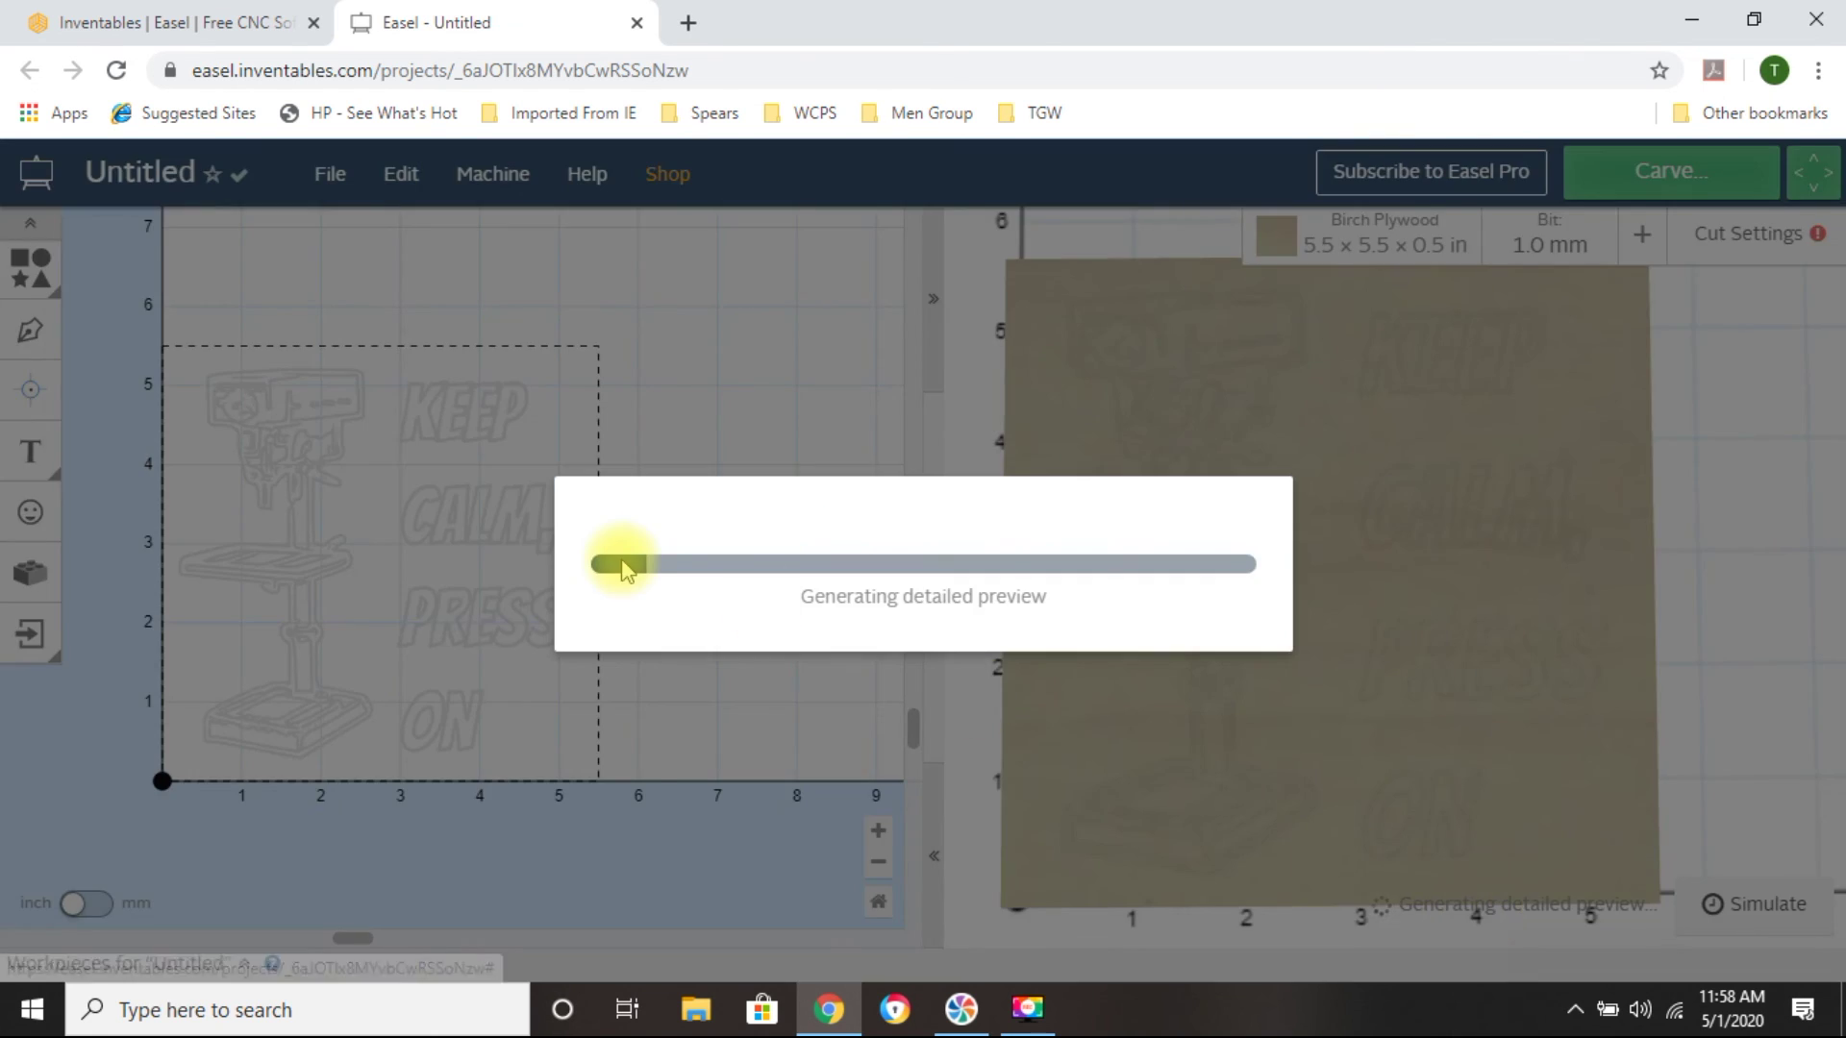